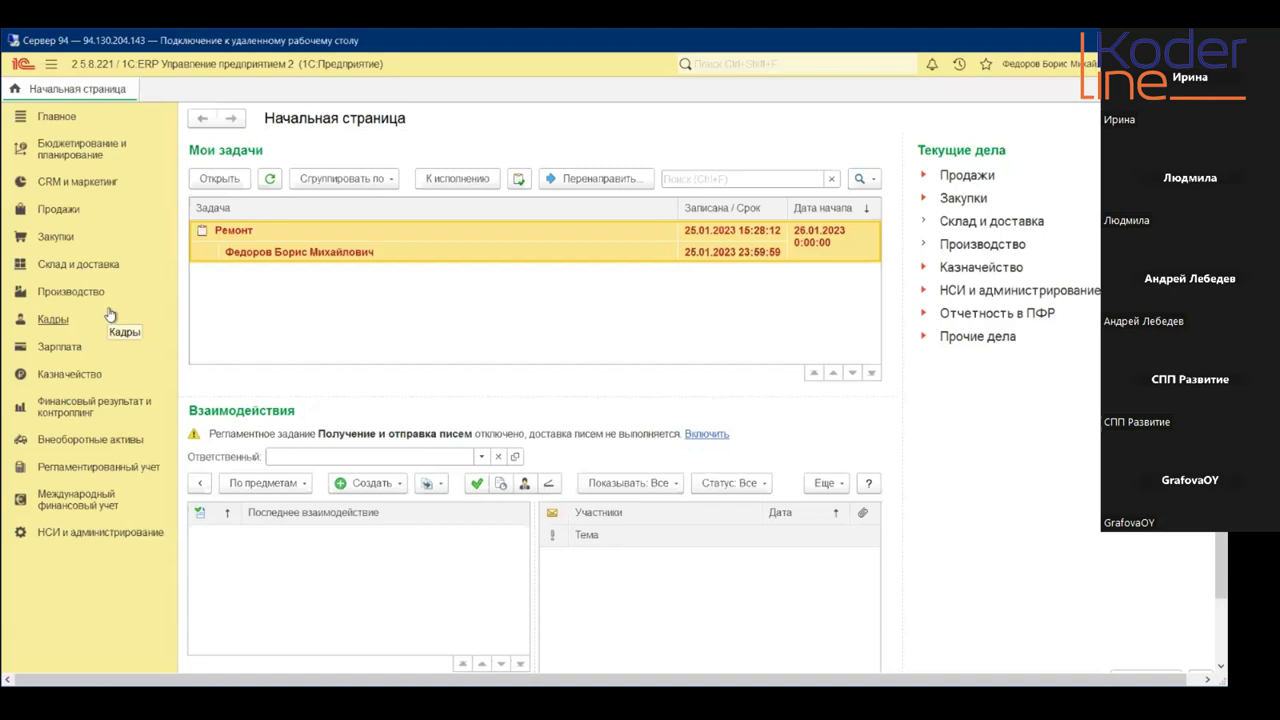
- Create a new customer order for client _Основной покупатель with the _Основное sales agreement
left_click(70, 210)
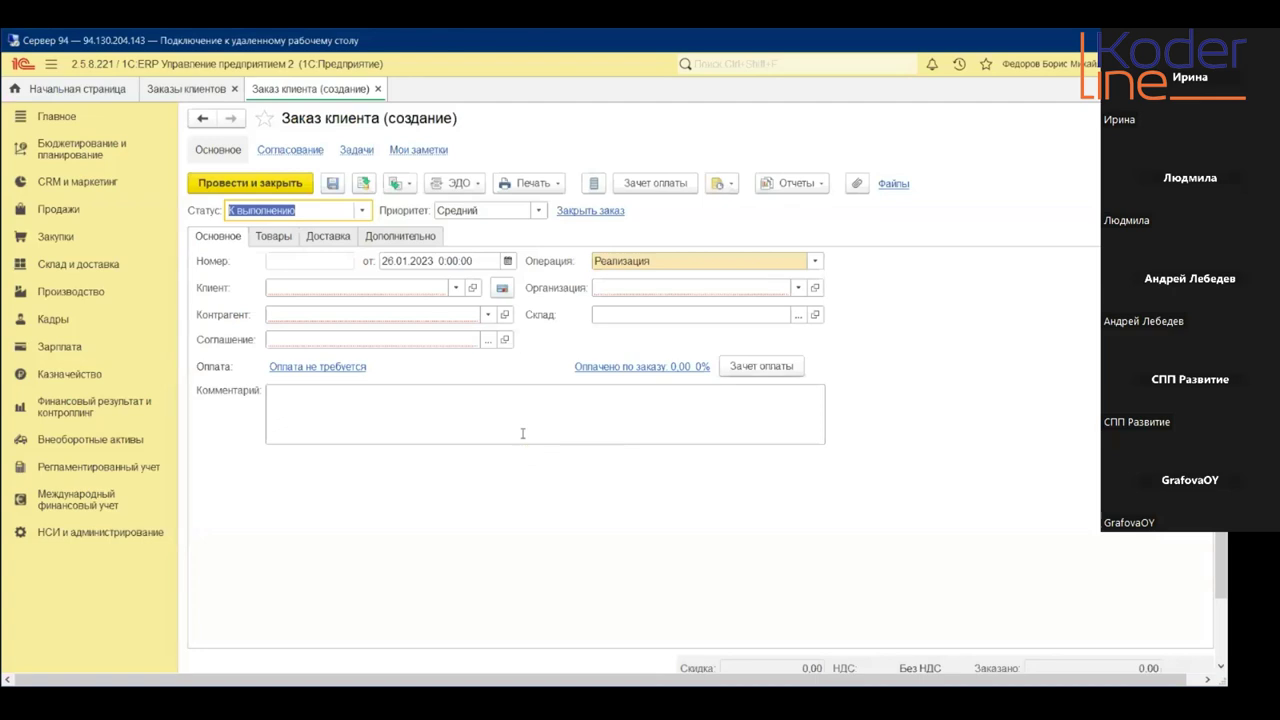
left_click(456, 288)
left_click(362, 311)
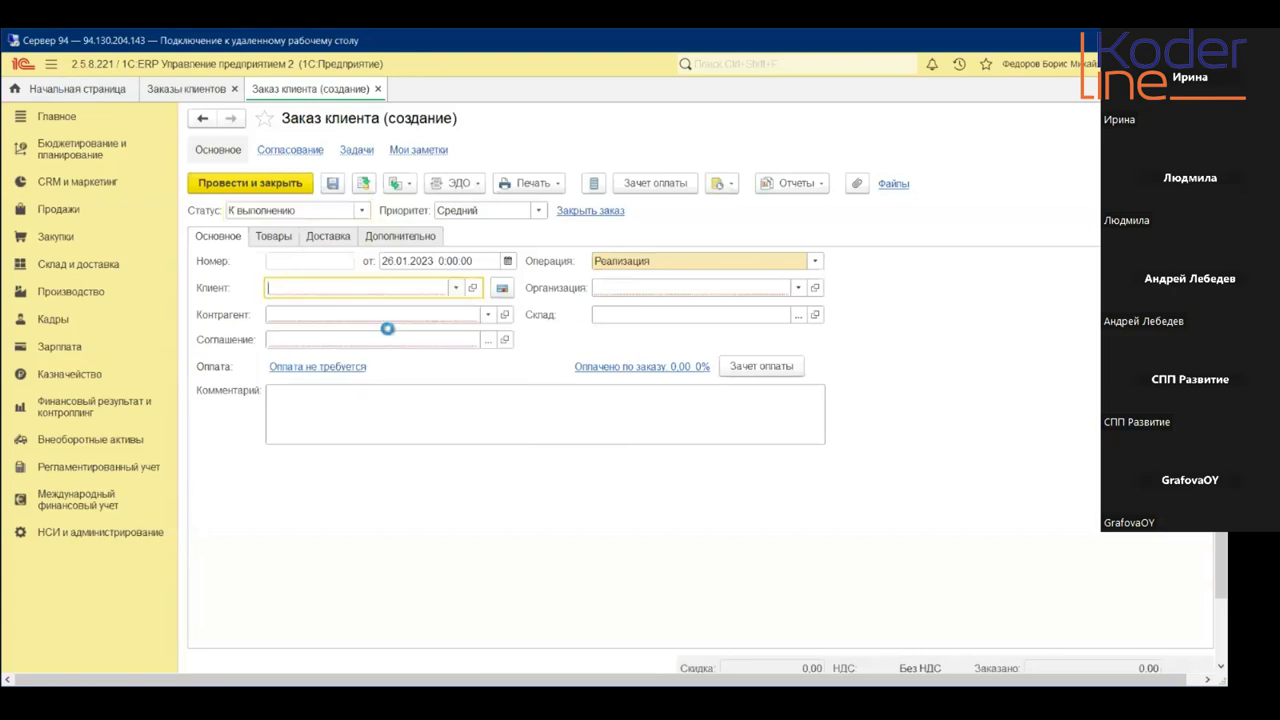
left_click(687, 316)
left_click(688, 288)
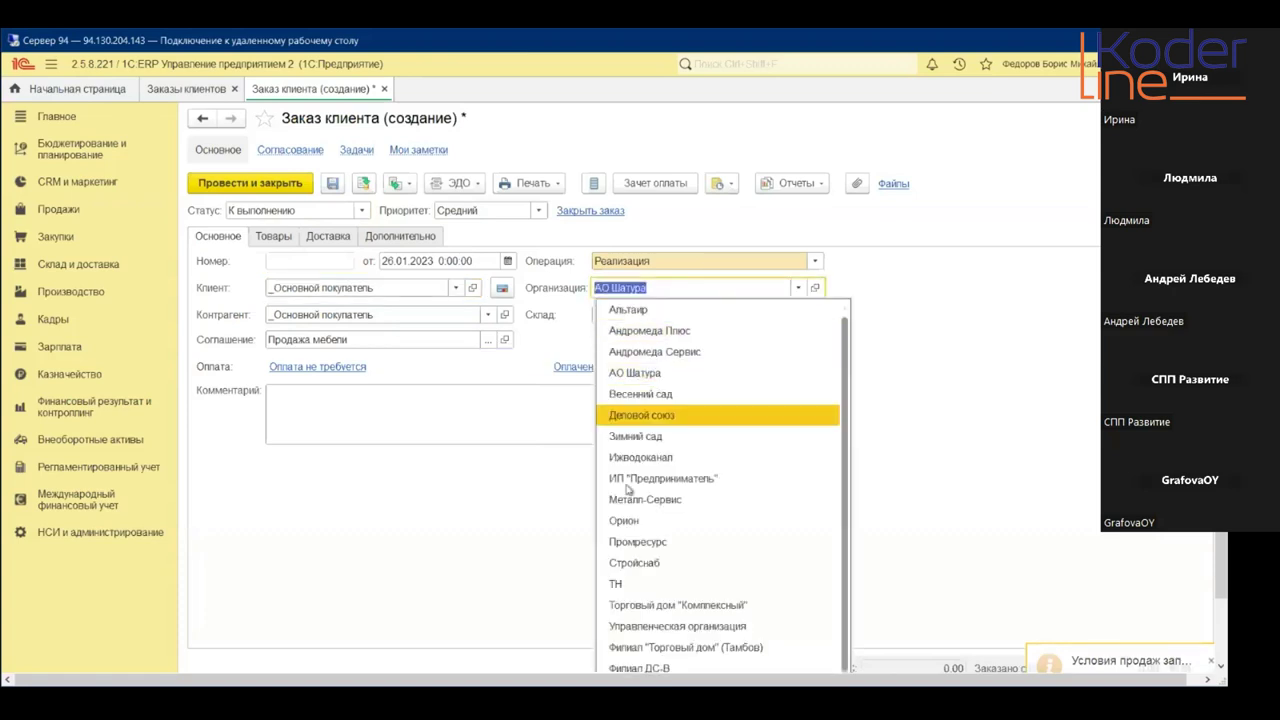
key("Escape")
left_click(488, 340)
double_click(380, 376)
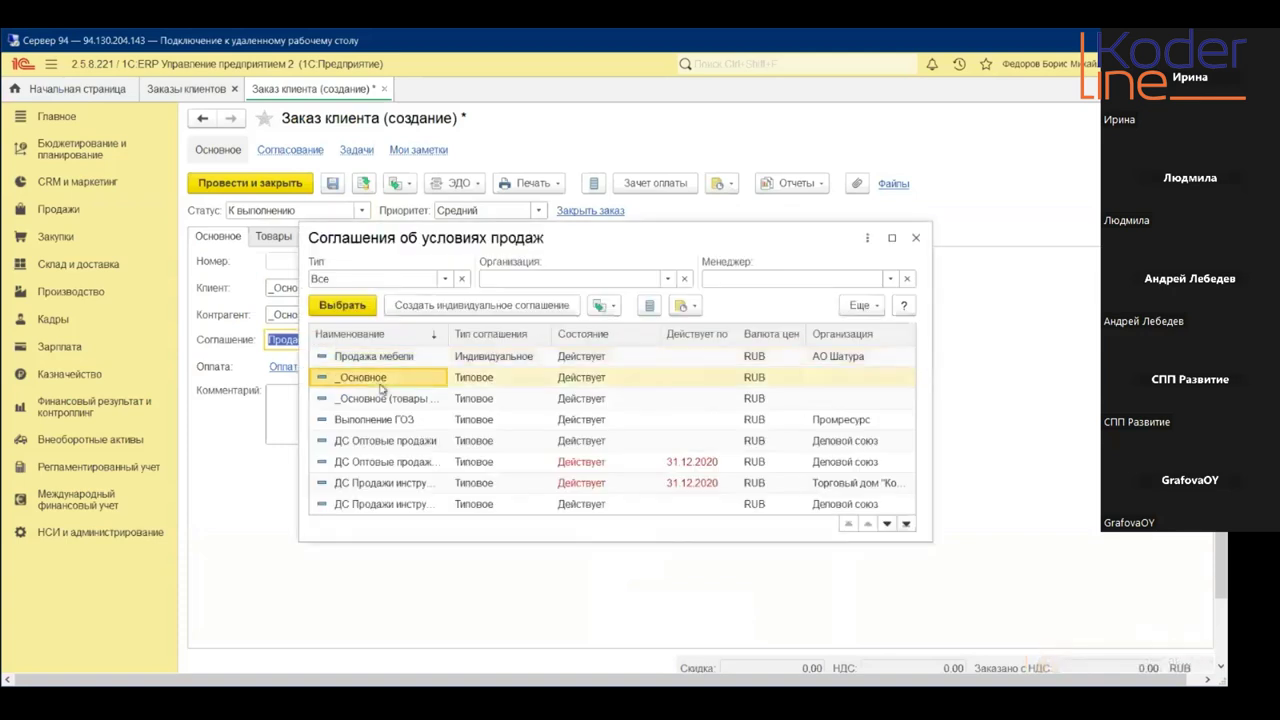
- Set the order's organization to Орион and its warehouse to Управление запасами
left_click(748, 287)
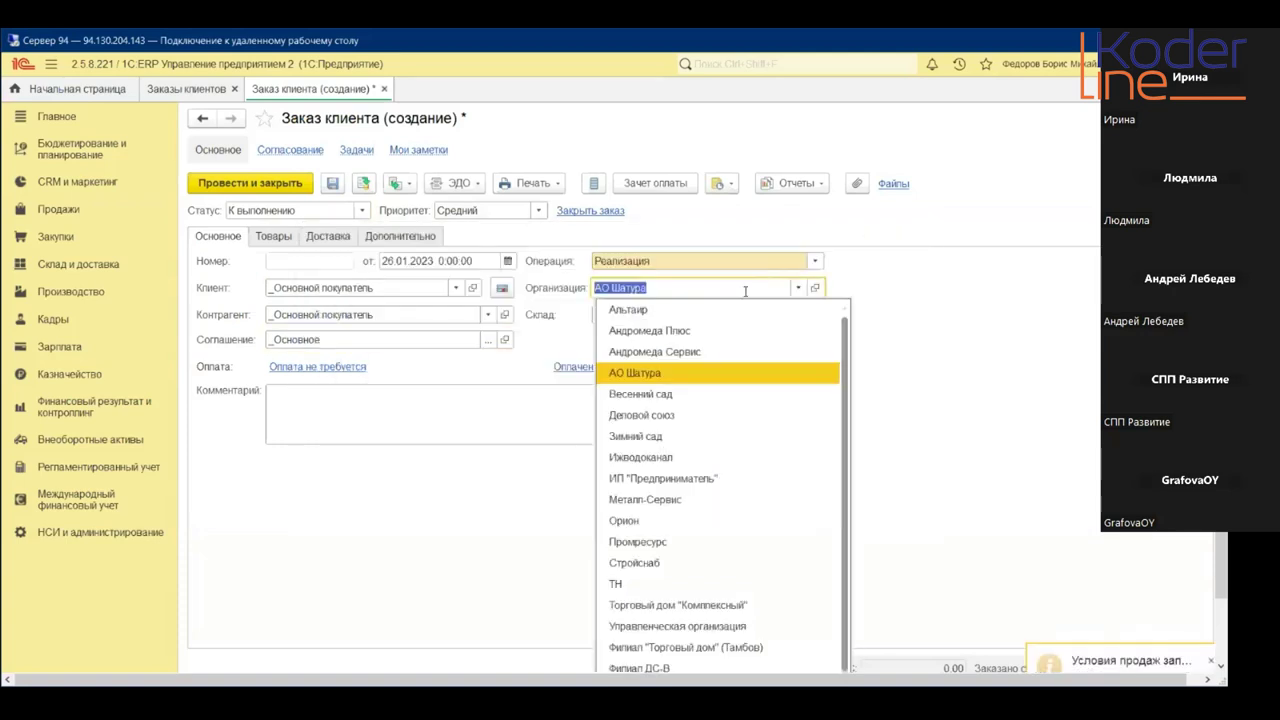
left_click(632, 521)
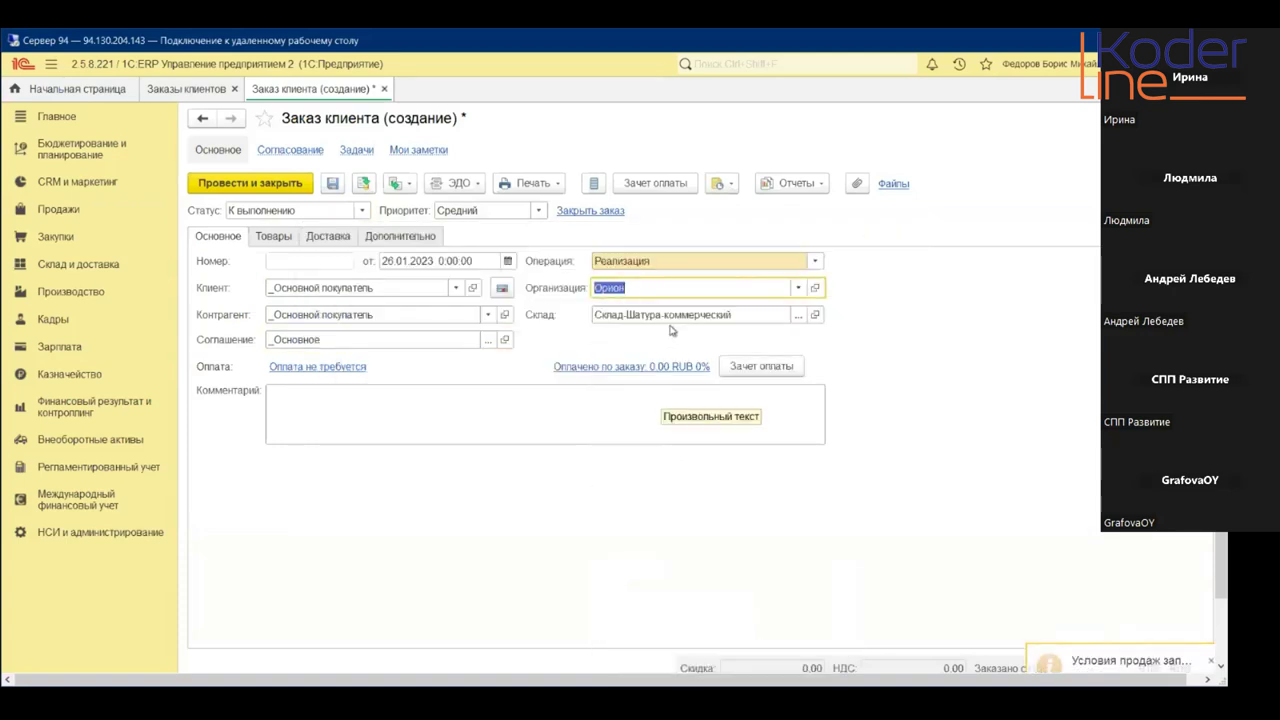
left_click(673, 310)
type("у")
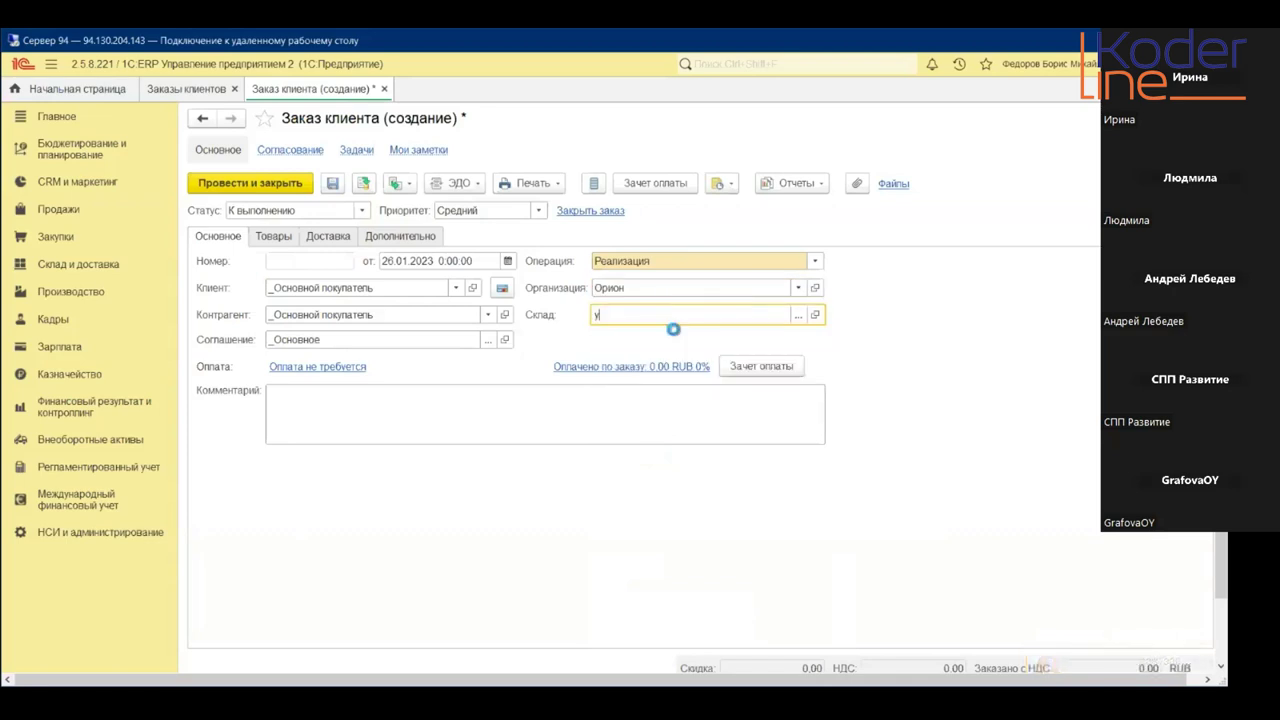
left_click(674, 338)
- Add Товар 001 as a line in the order's goods table and widen the Действия column
left_click(272, 238)
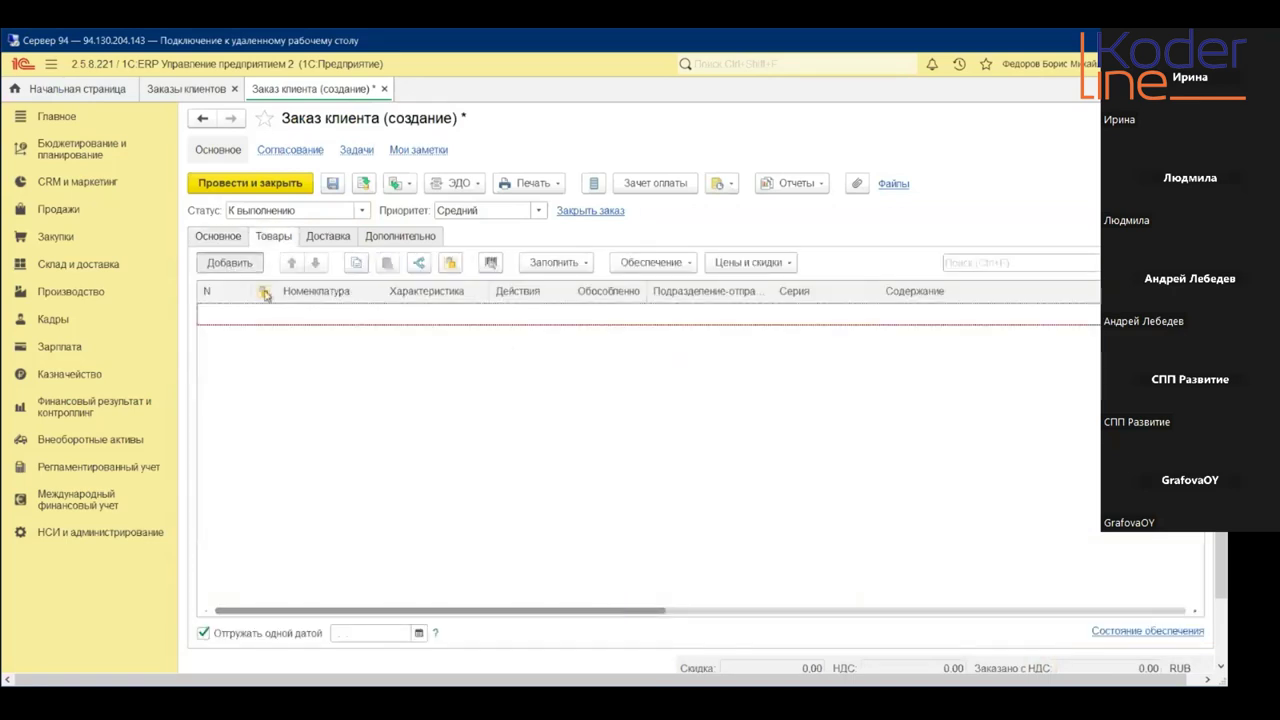
left_click(229, 263)
left_click(321, 314)
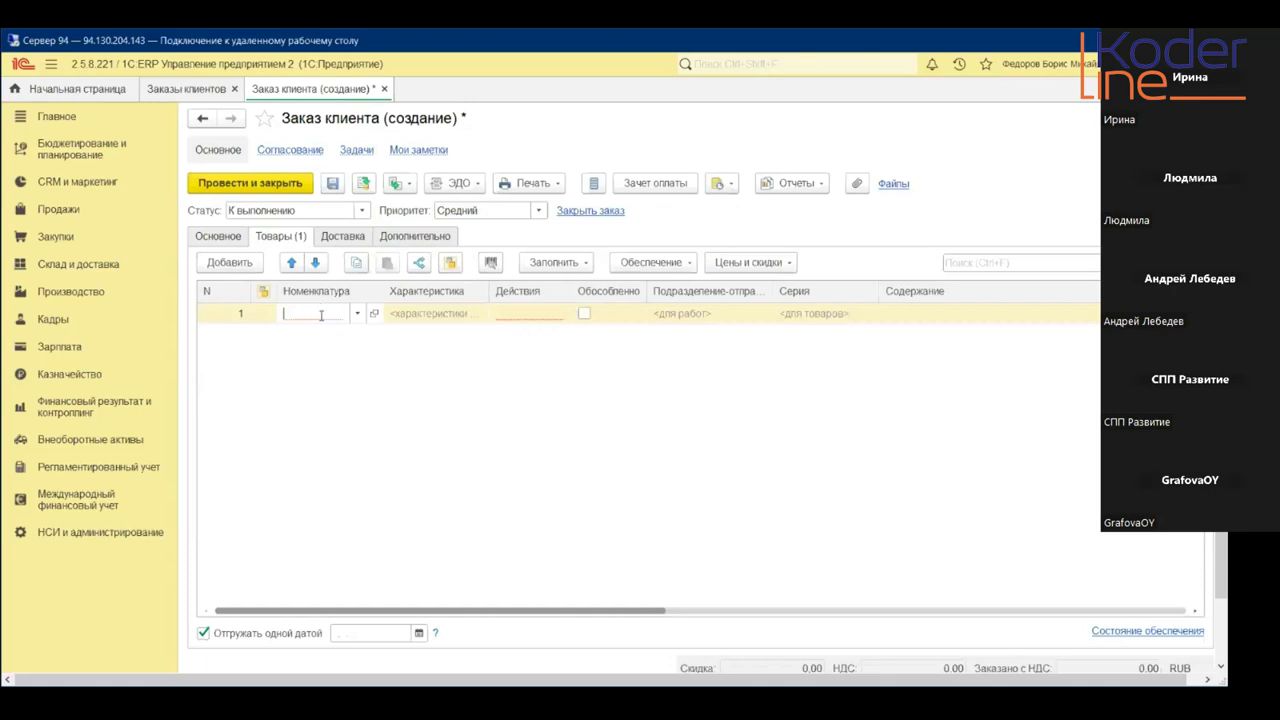
type("то")
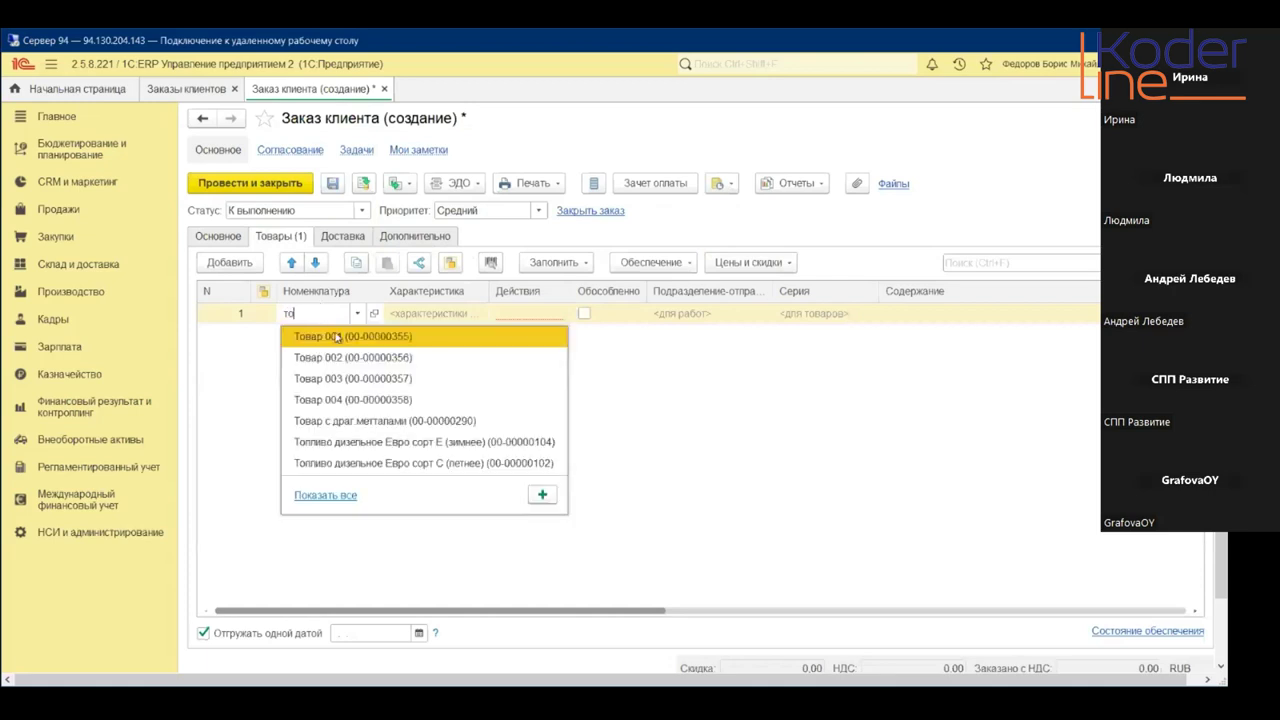
left_click(336, 337)
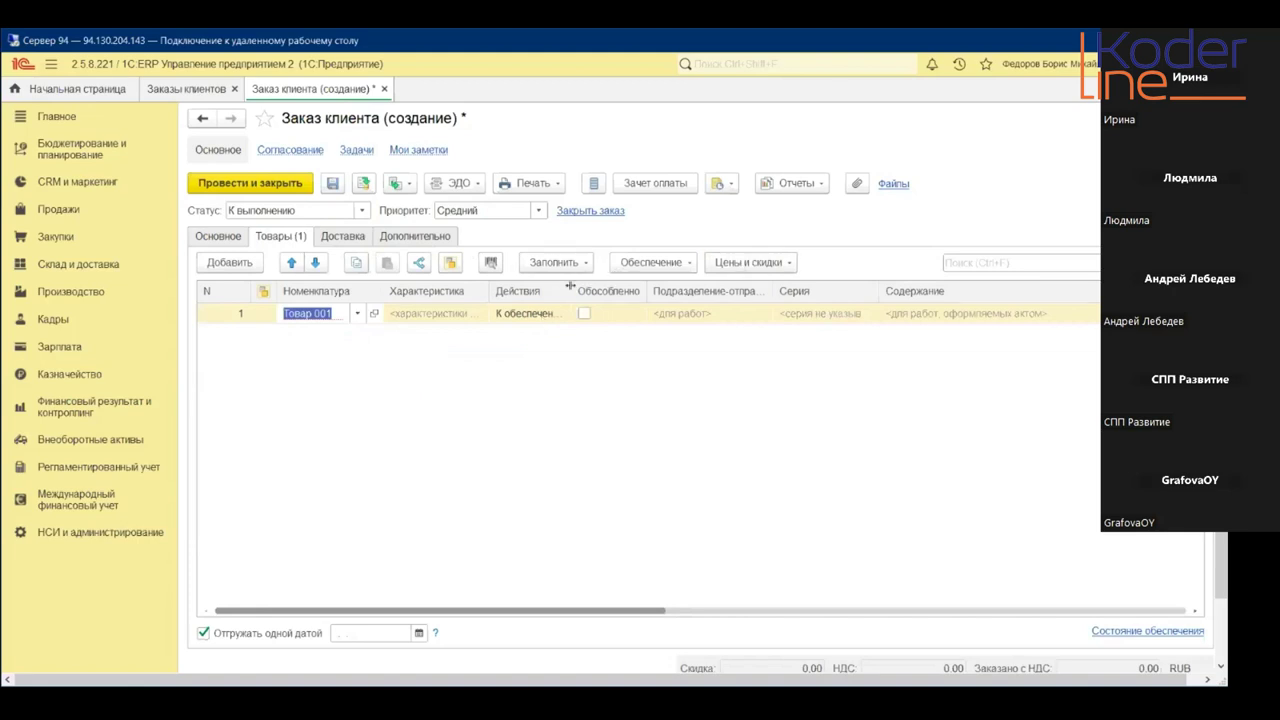
left_click_drag(572, 288, 685, 289)
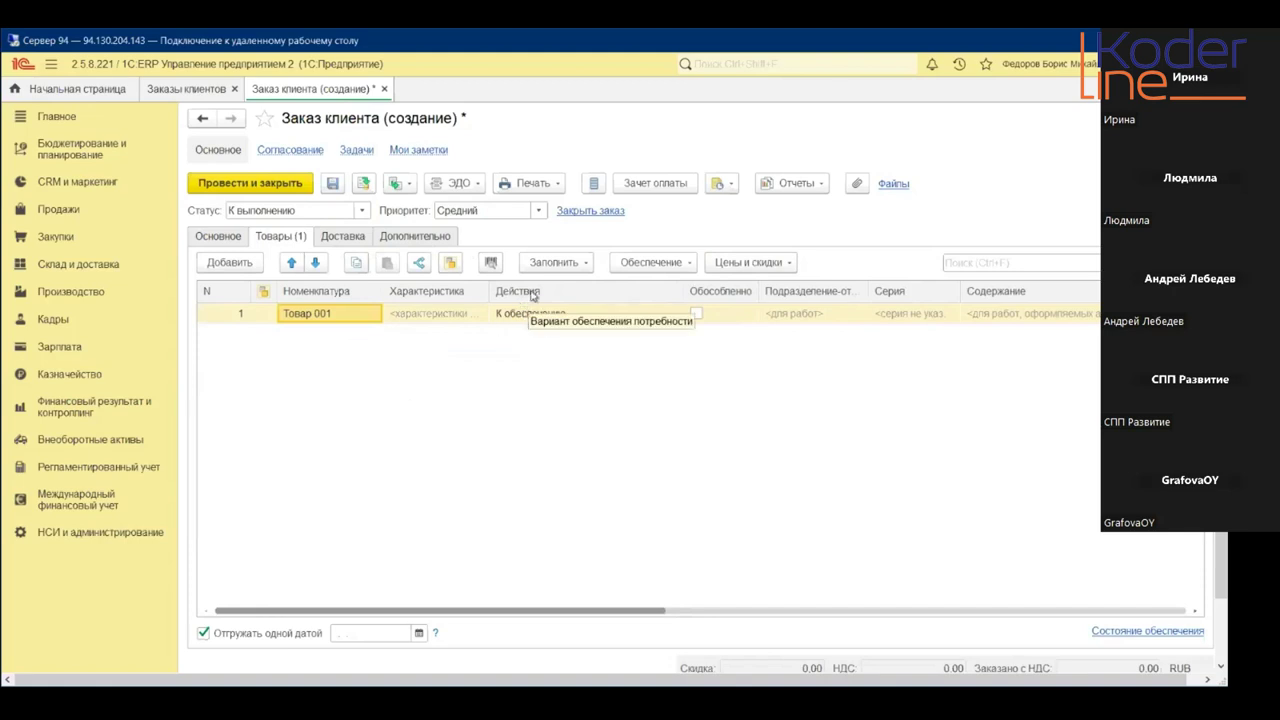
left_click(547, 313)
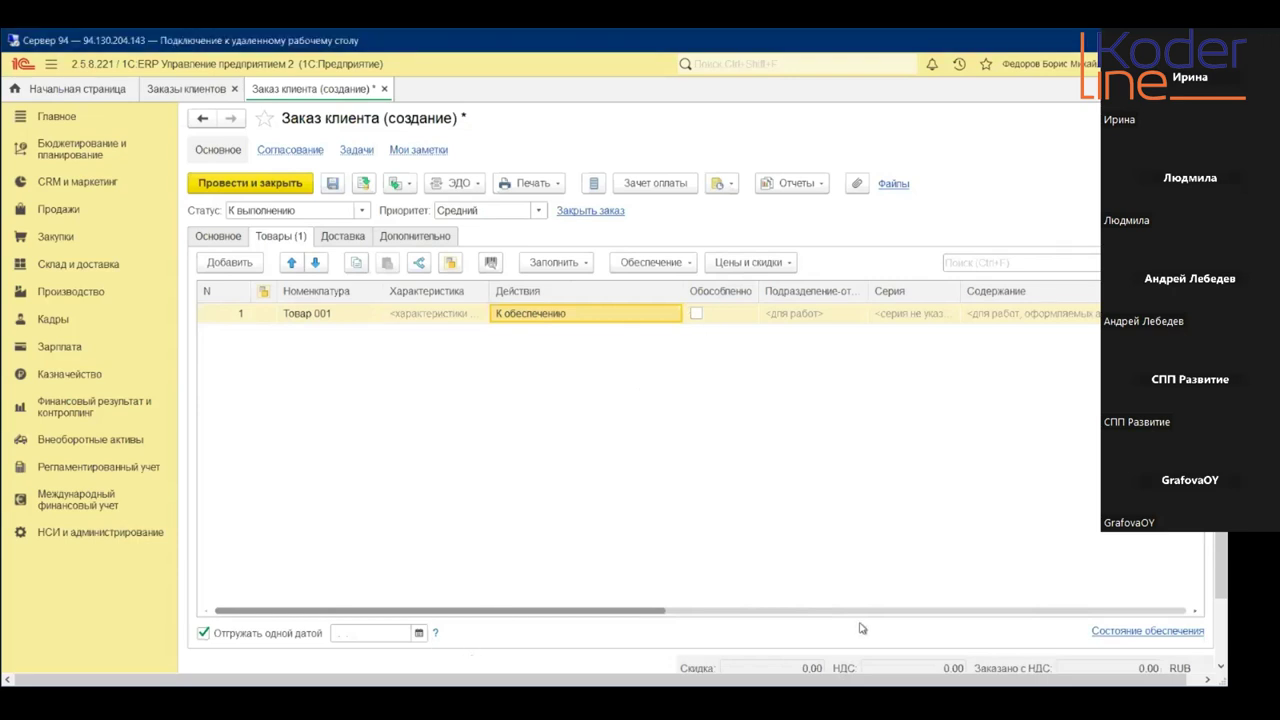
- Set the quantity of the Товар 001 line to 10
left_click(738, 611)
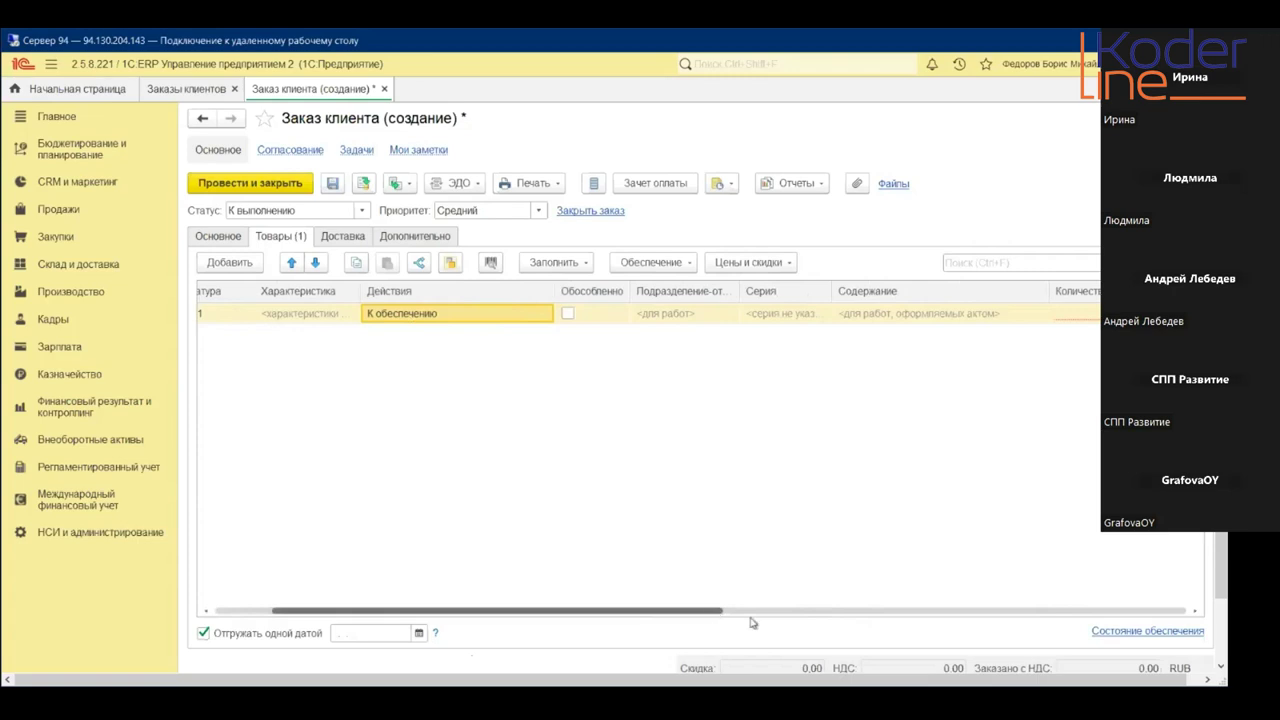
left_click(765, 609)
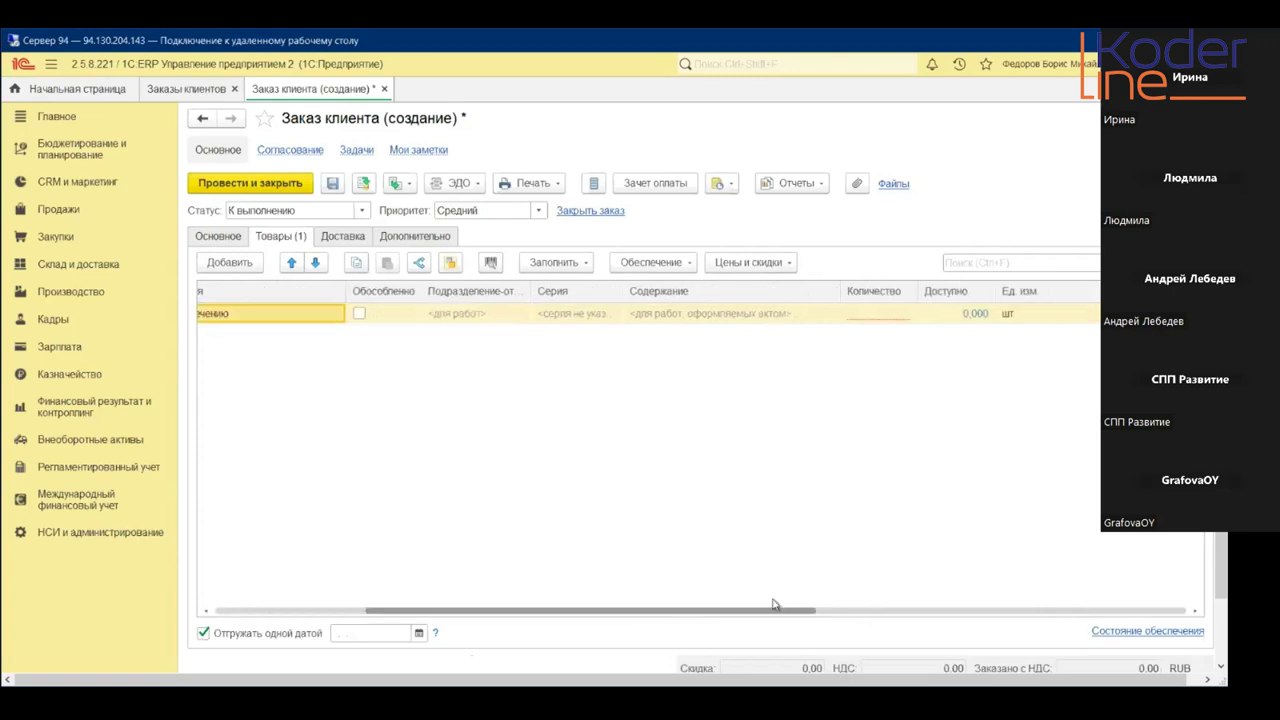
double_click(873, 314)
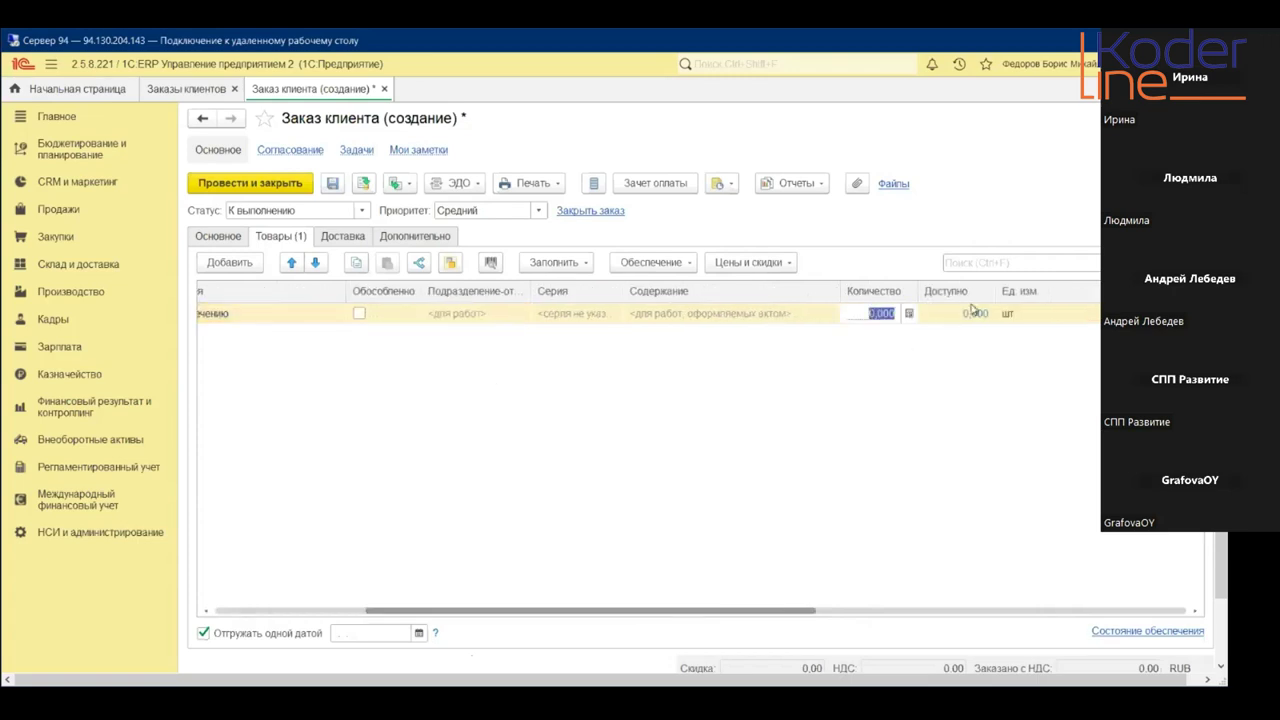
type("10")
key("Return")
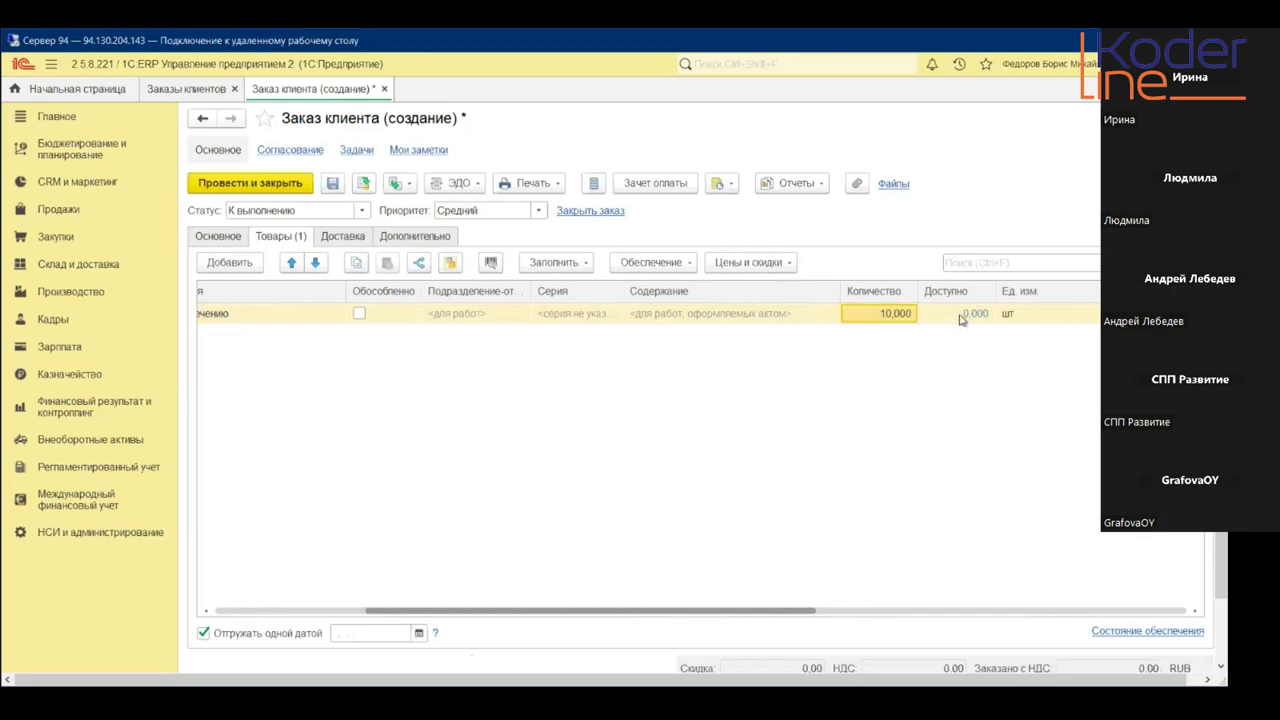
- Set the price of the Товар 001 line to 150 and post the order without closing it
left_click_drag(784, 615, 963, 612)
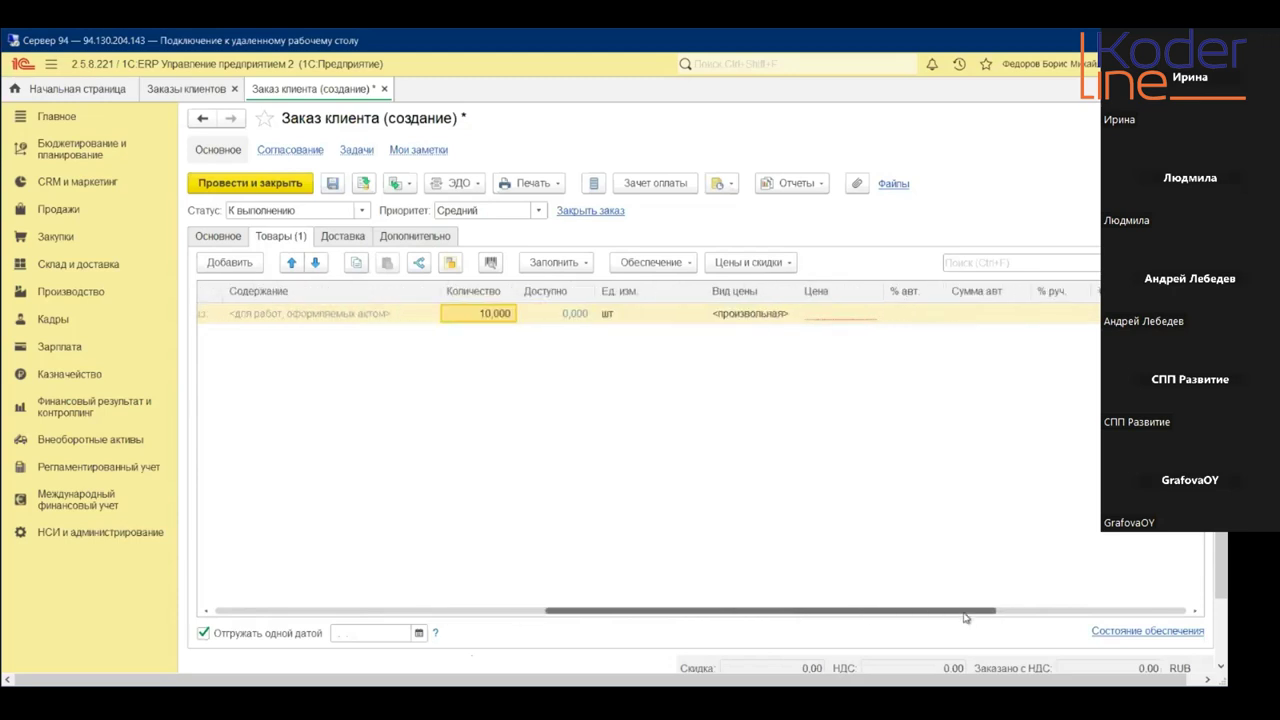
double_click(820, 313)
type("150")
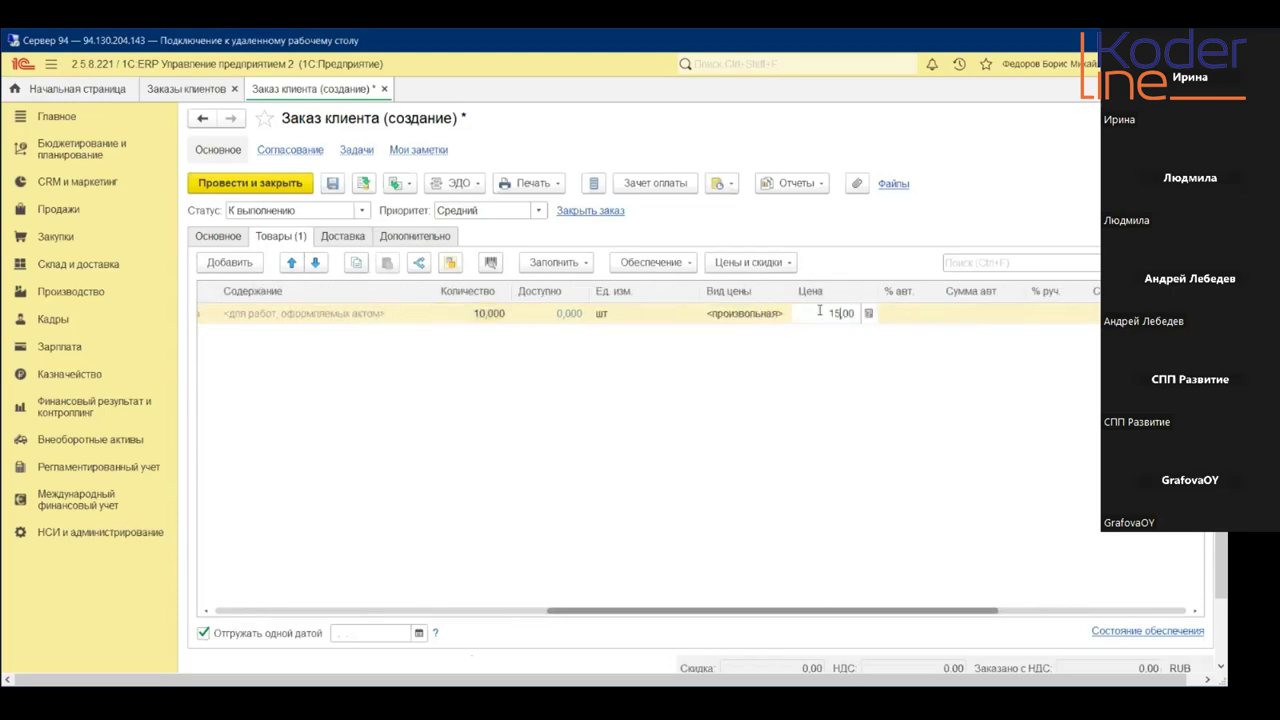
key("Return")
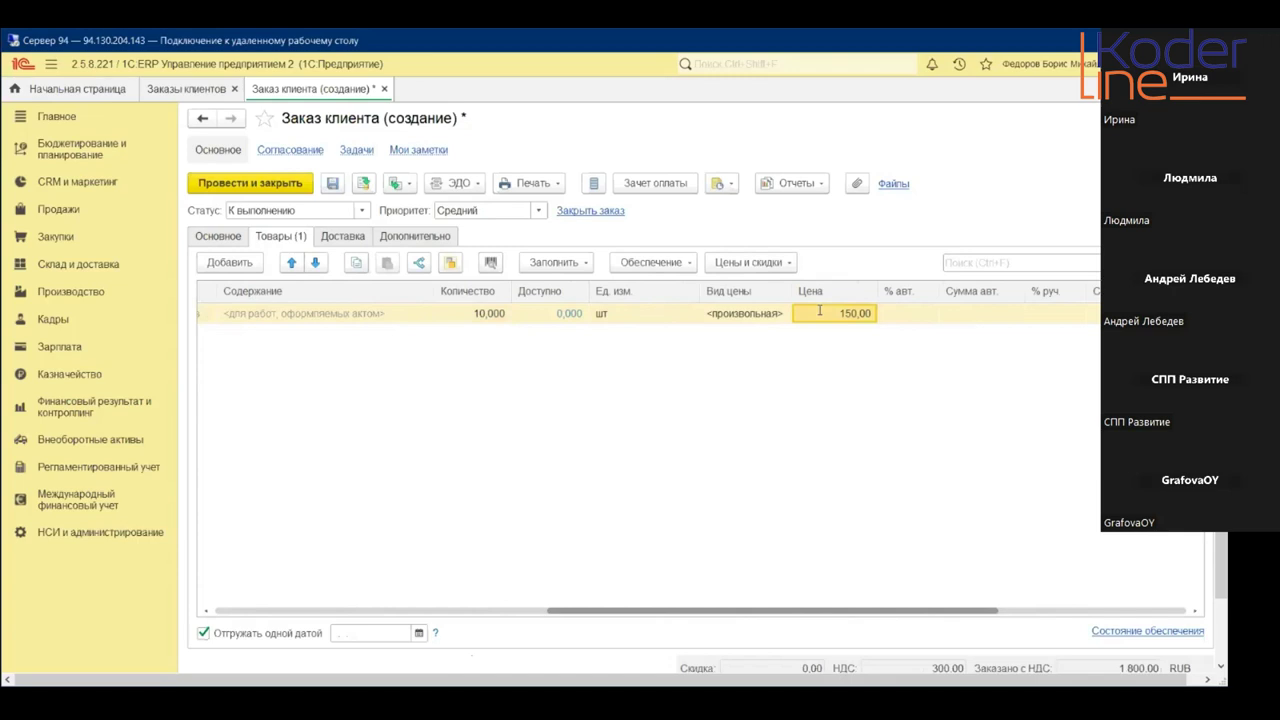
left_click_drag(777, 612, 392, 520)
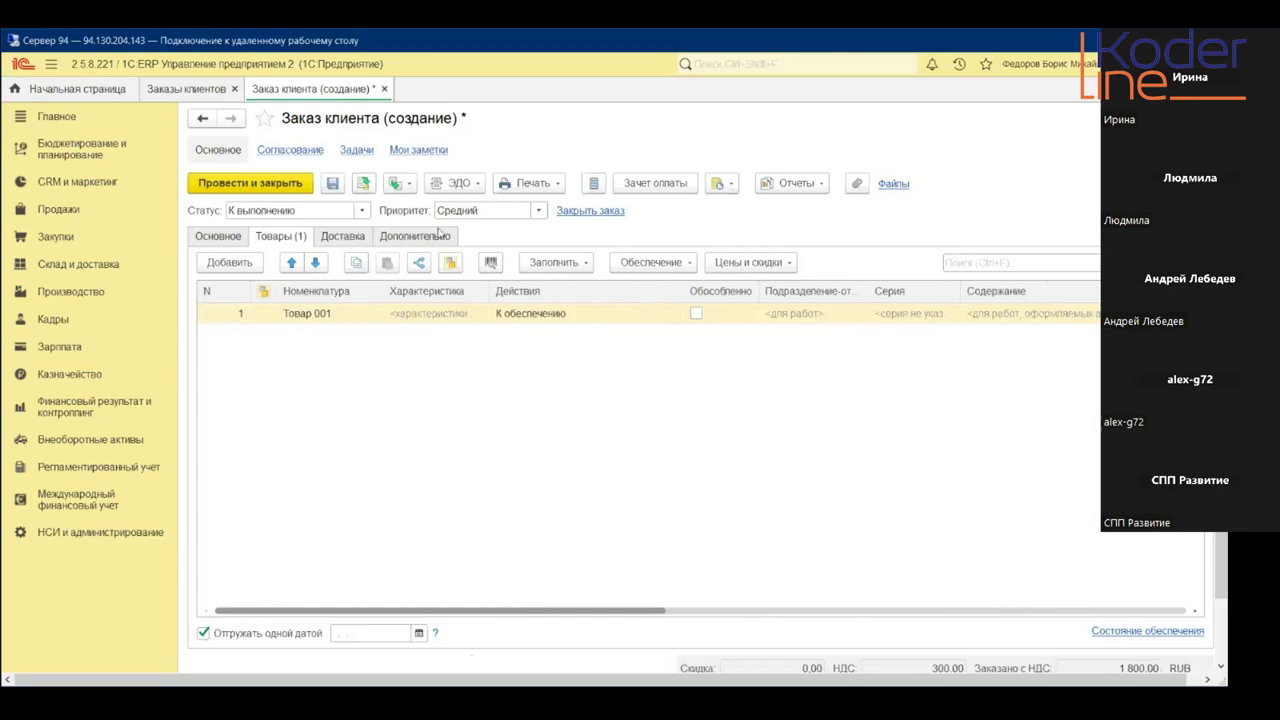
left_click(362, 185)
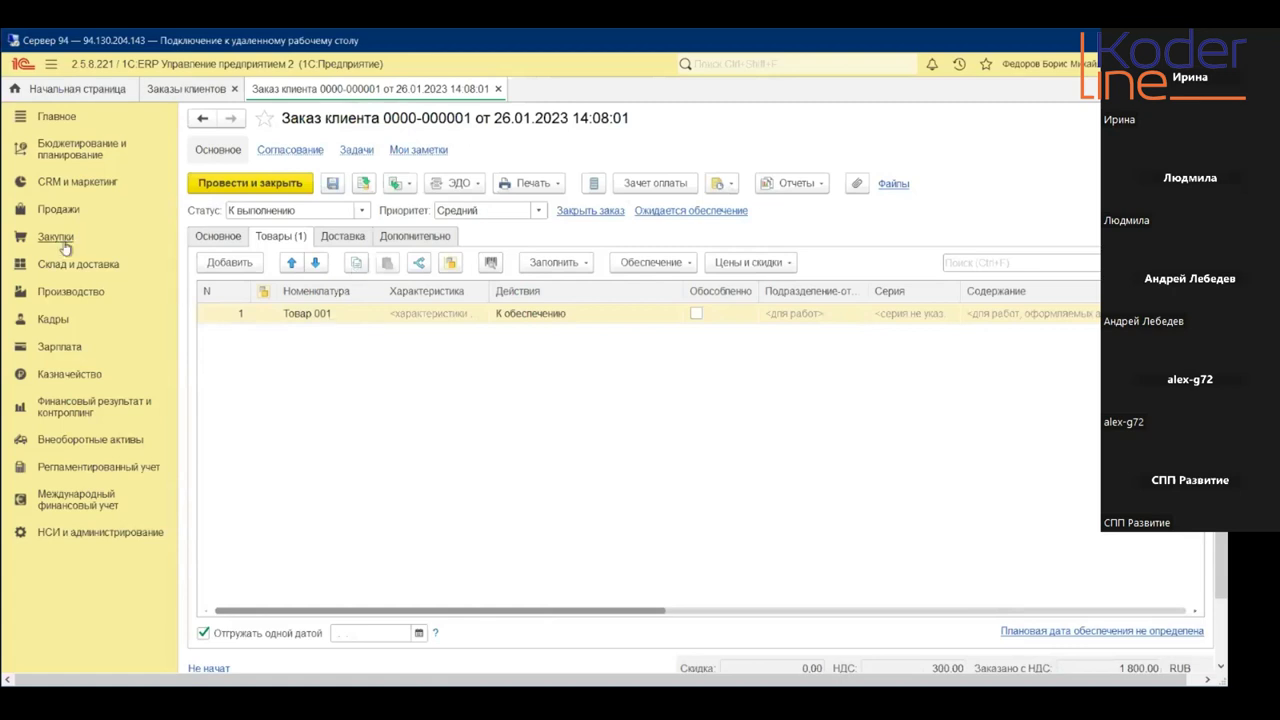
- Open the Состояние обеспечения заказов list from the sales section and filter it by warehouse Управление запасами
left_click(59, 210)
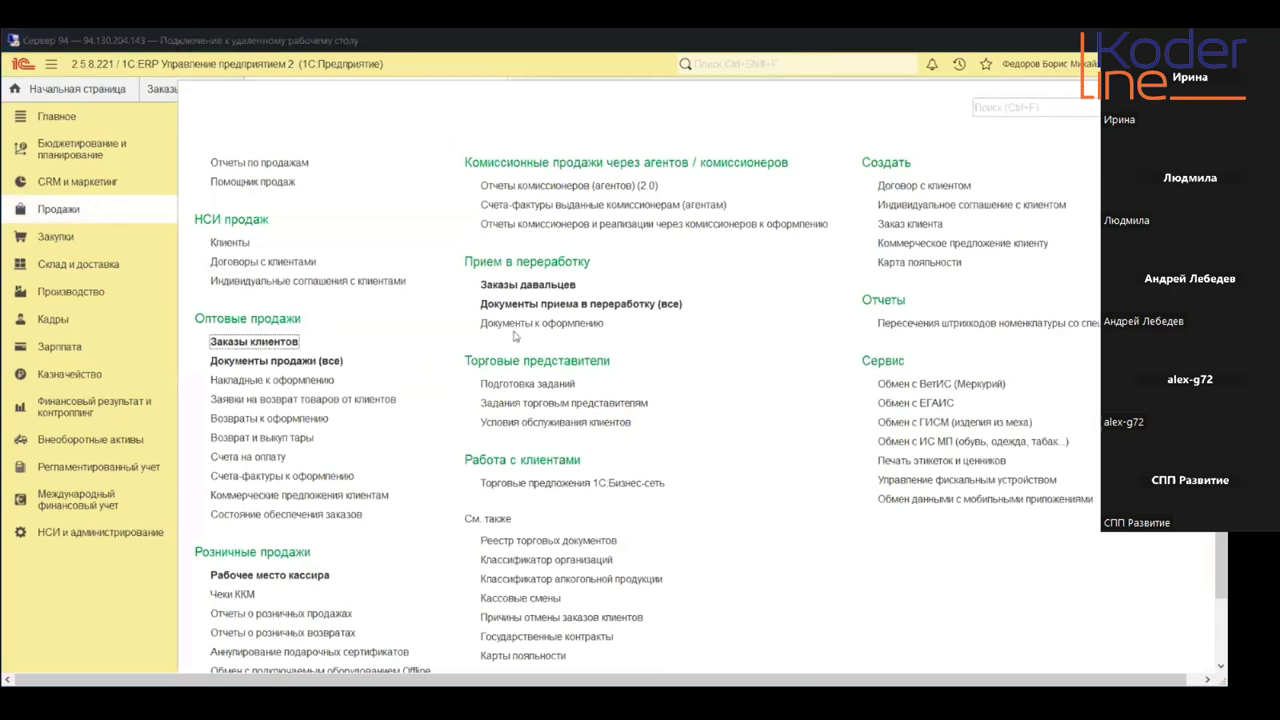
left_click(286, 513)
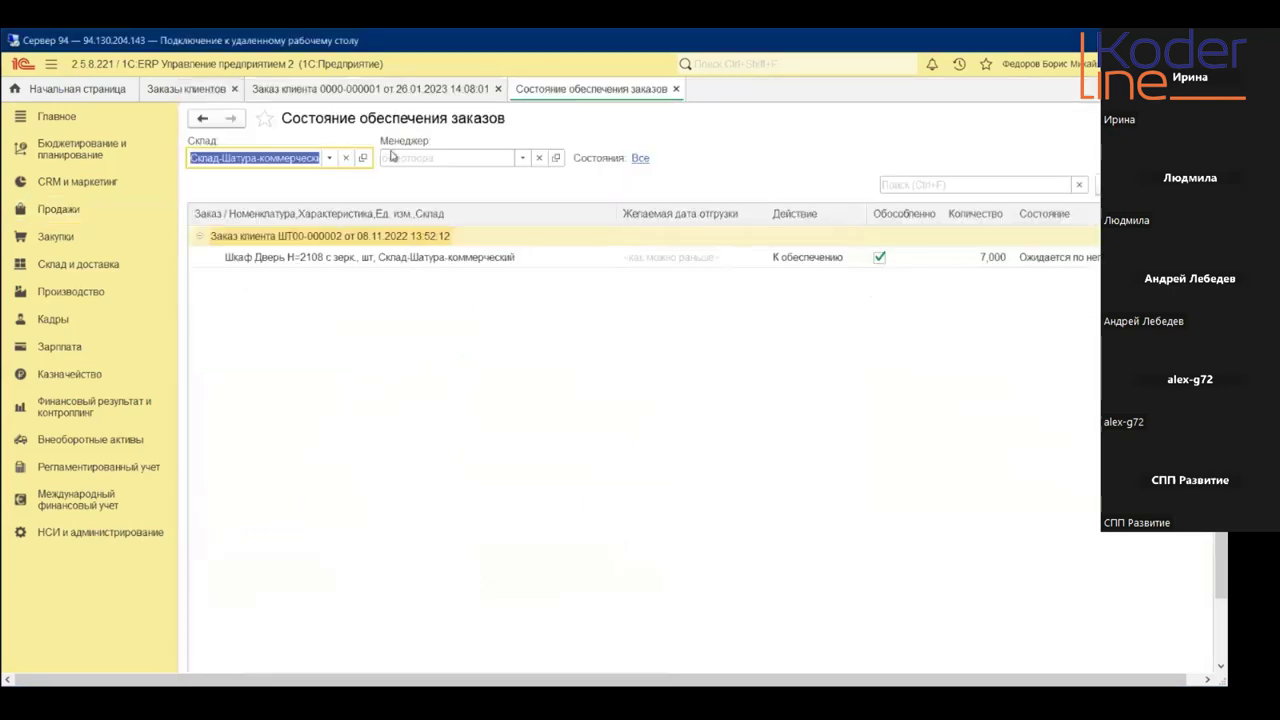
left_click(329, 158)
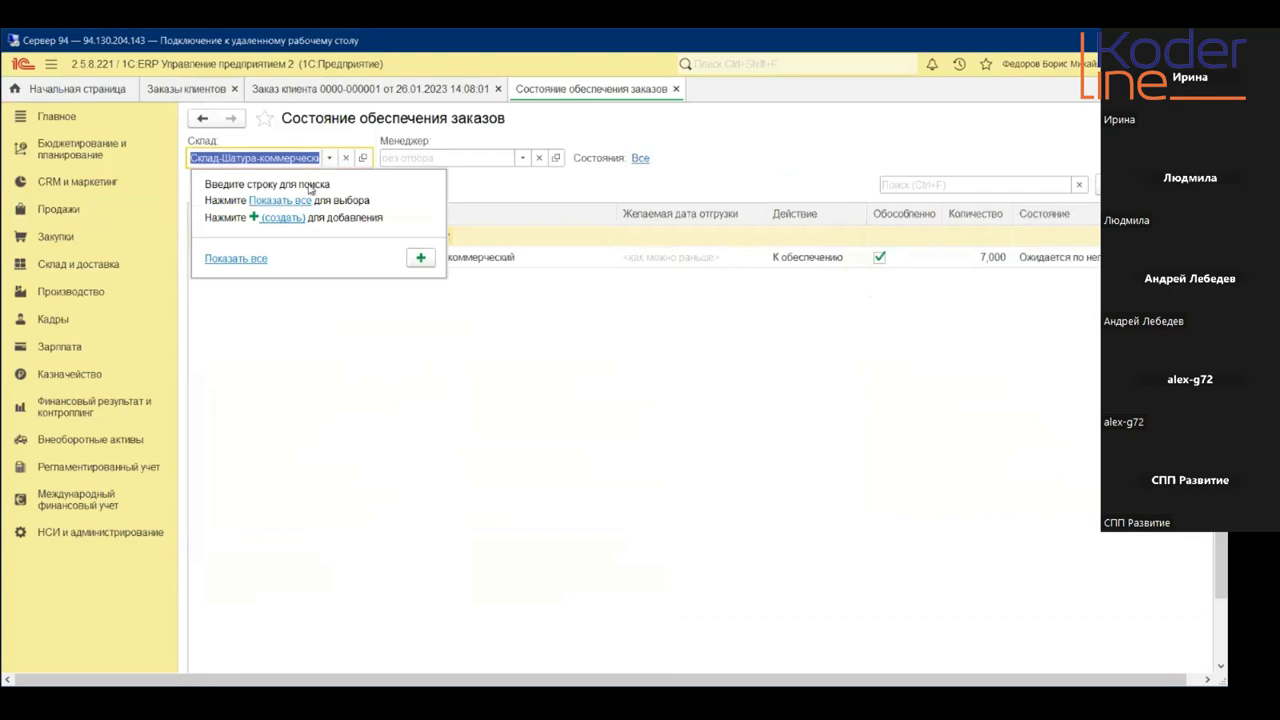
left_click(262, 201)
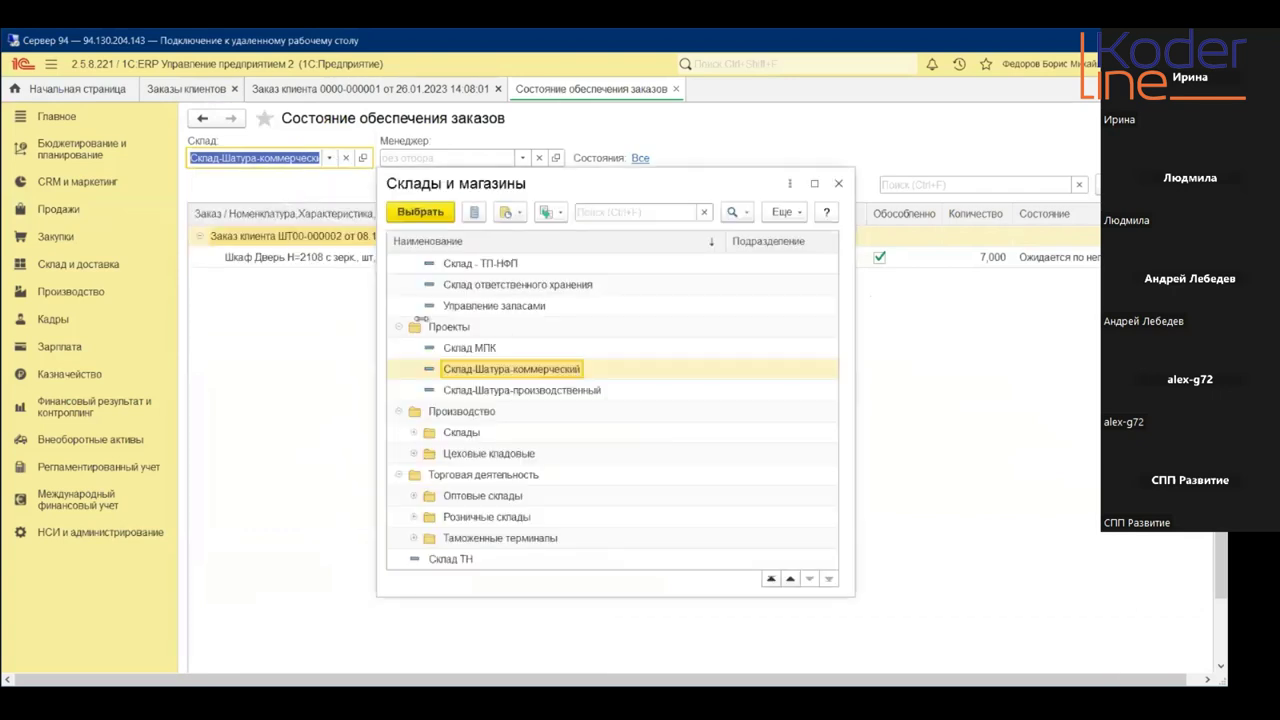
double_click(520, 306)
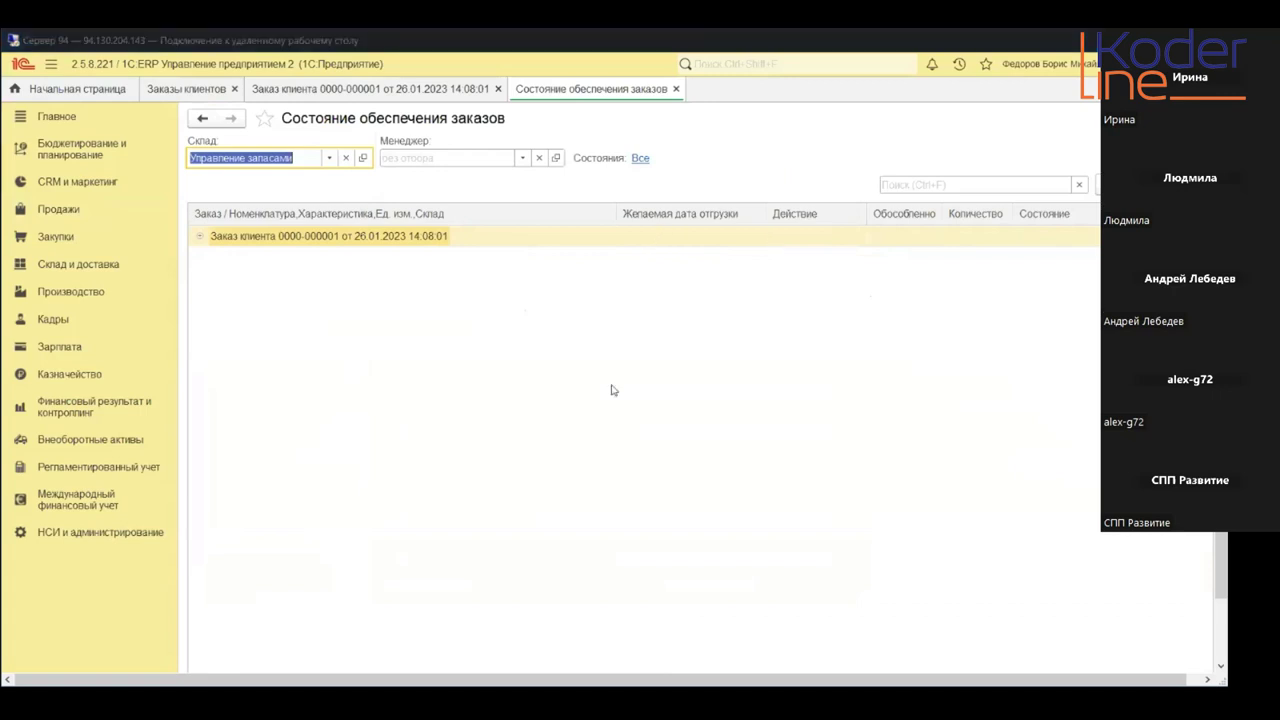
- Expand the customer order and examine the Товар 001 line's quantity, supply state, receipt date and receipt order
left_click(200, 237)
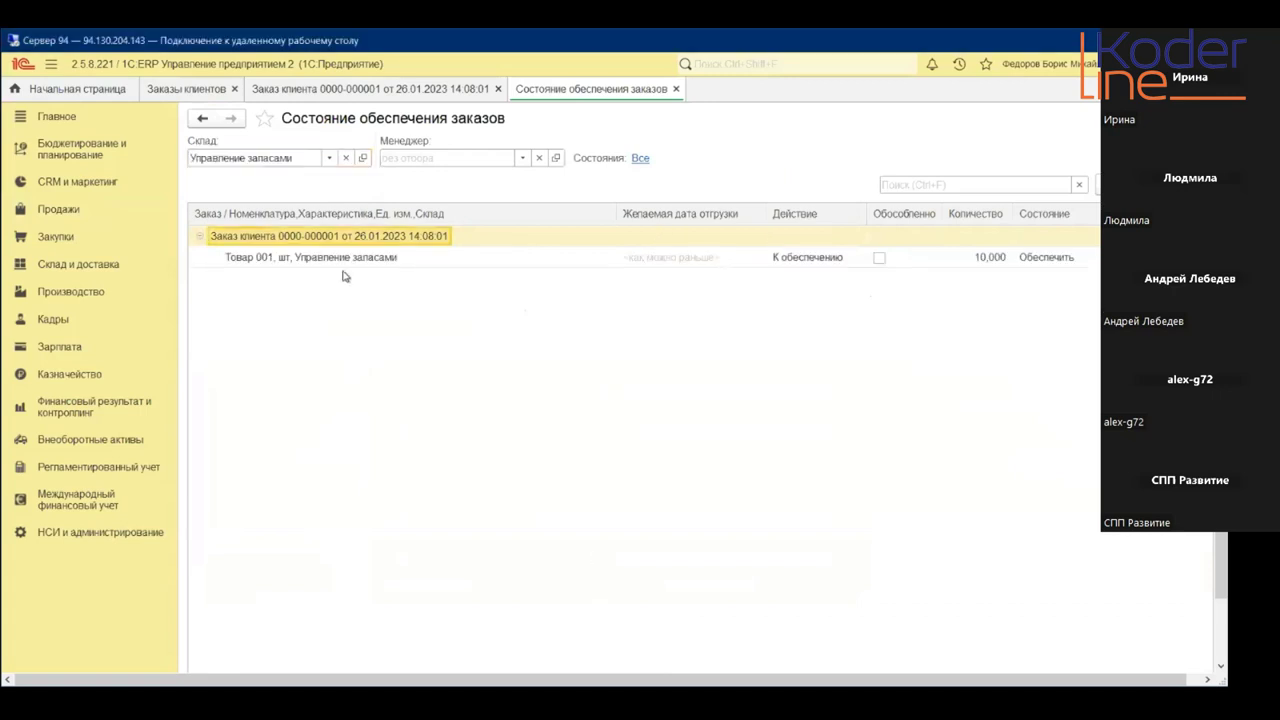
left_click(356, 261)
left_click(986, 263)
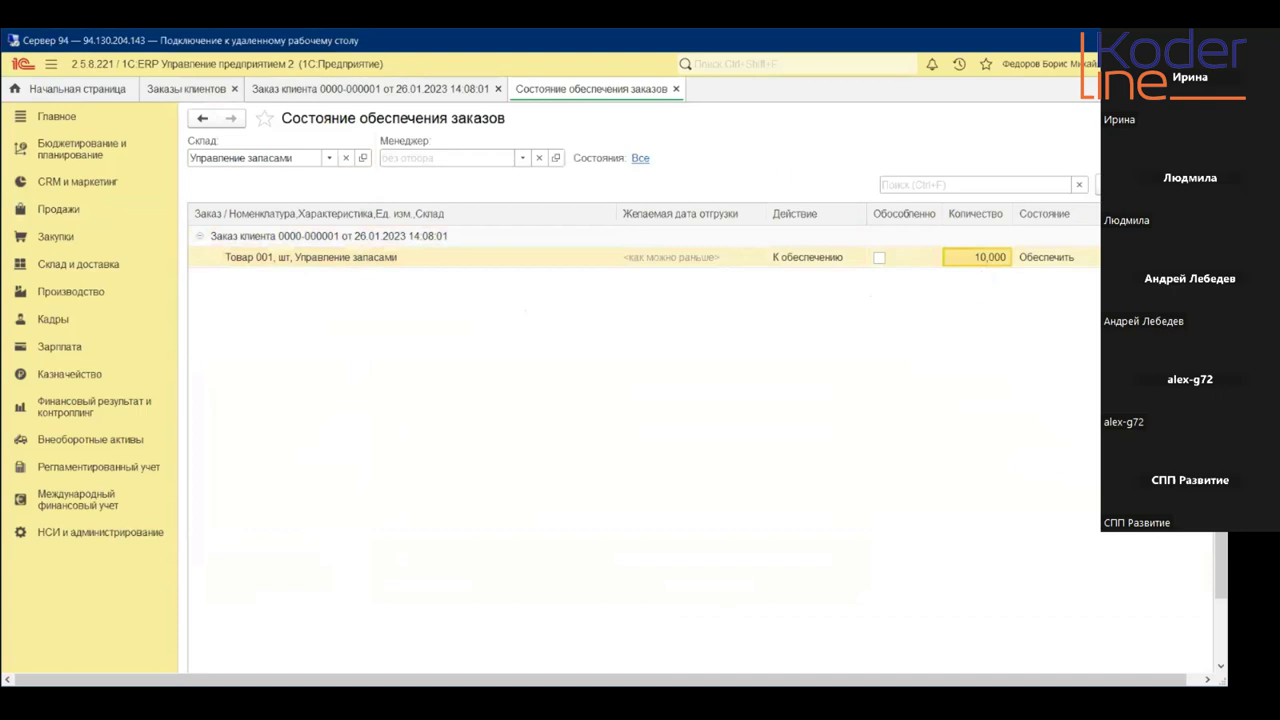
left_click(1046, 257)
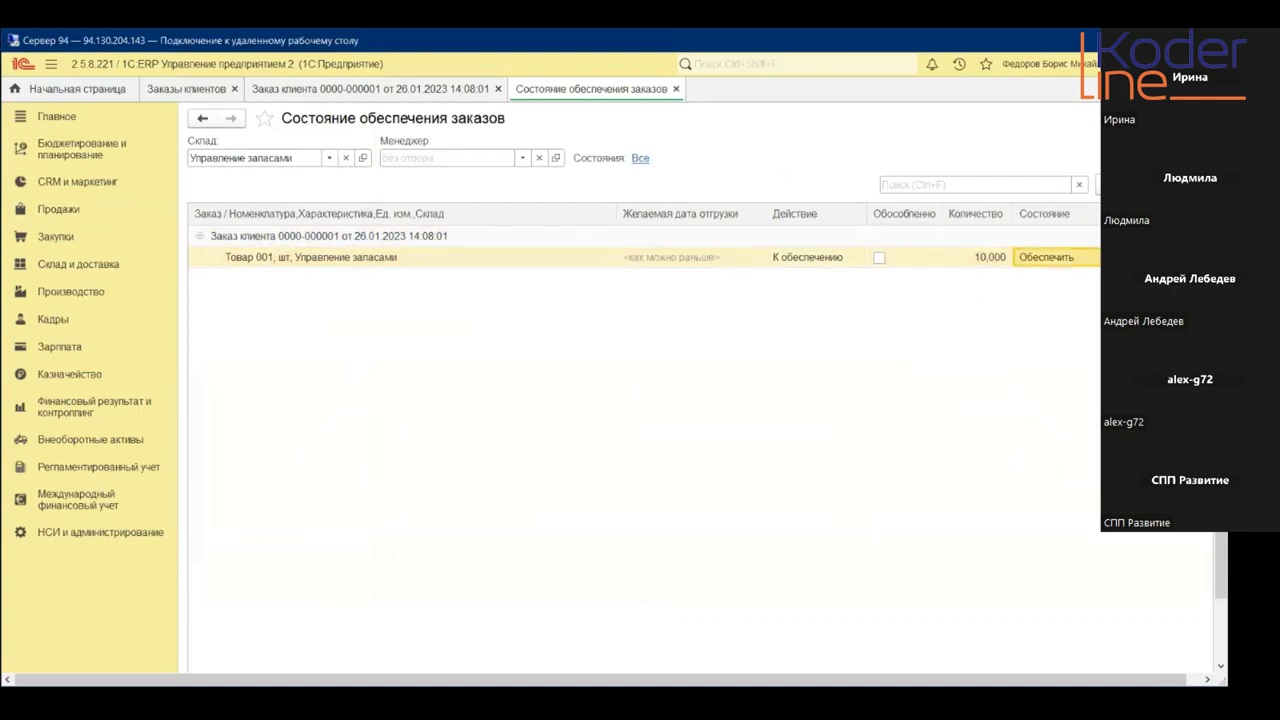
key("Tab")
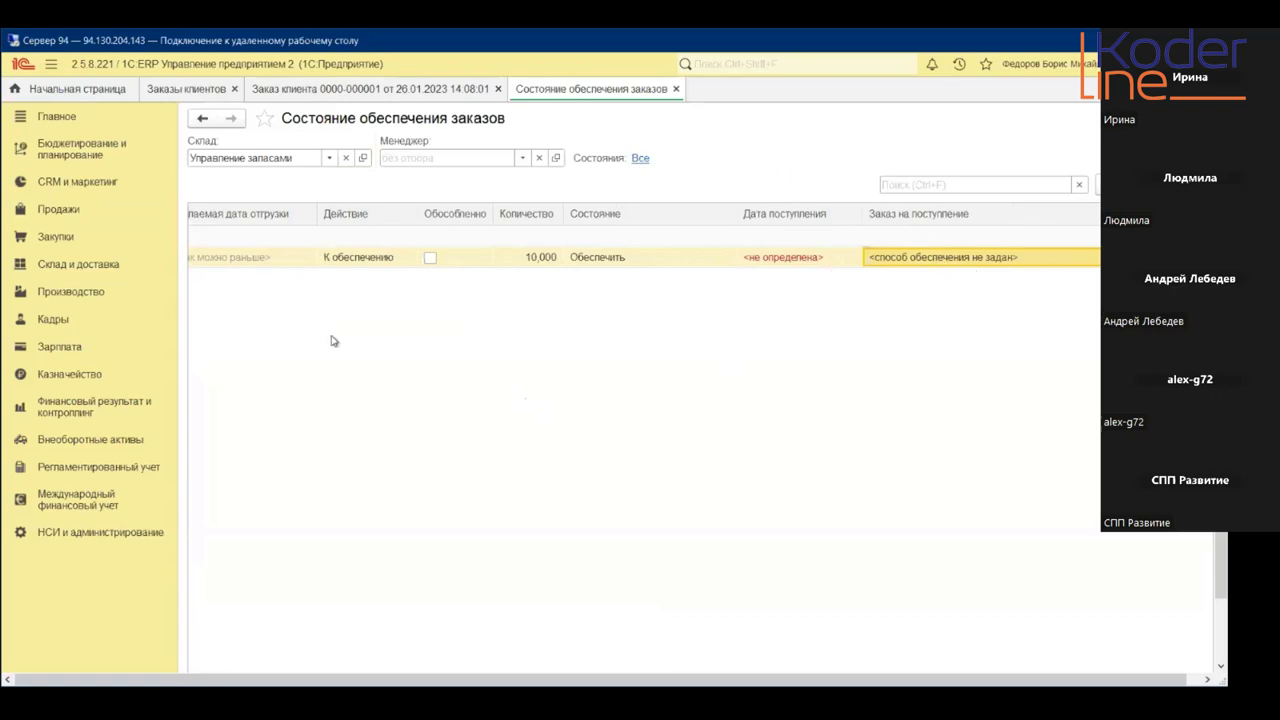
- Open the Способы обеспечения потребностей list from the warehouse settings and look through the existing supply methods
left_click(104, 268)
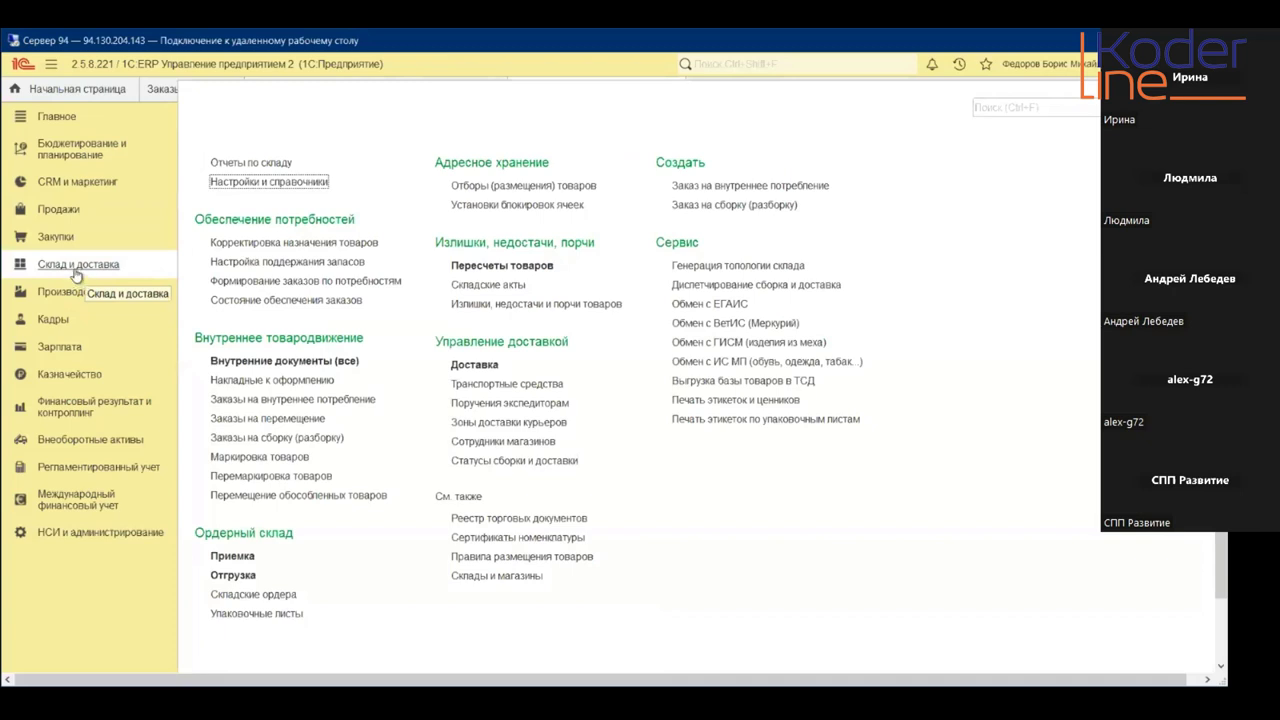
left_click(262, 183)
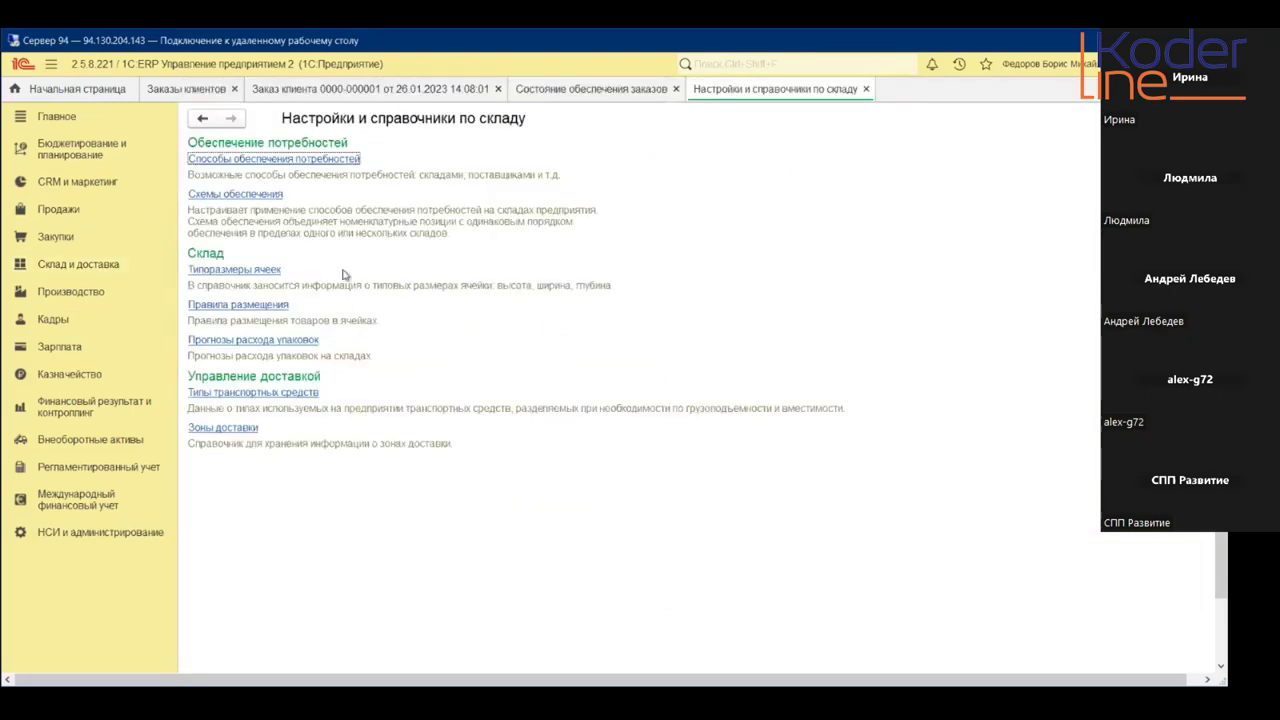
left_click(287, 160)
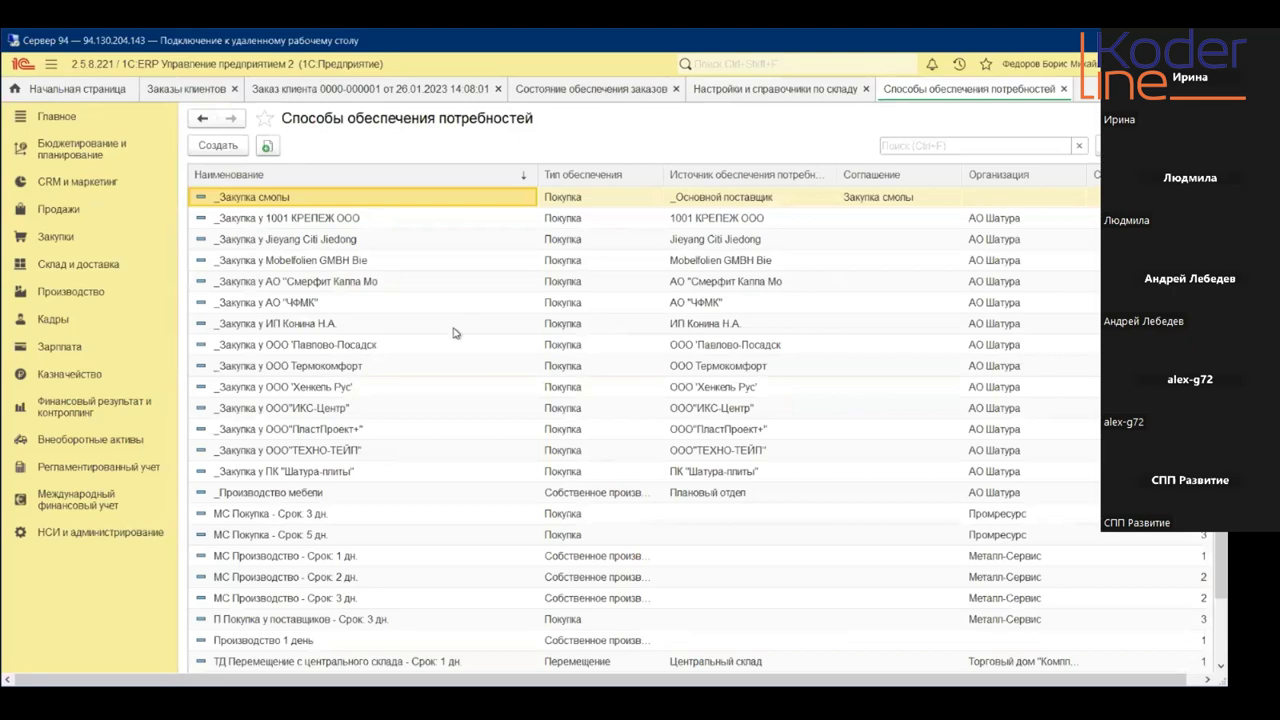
scroll(472, 356, "down", 6)
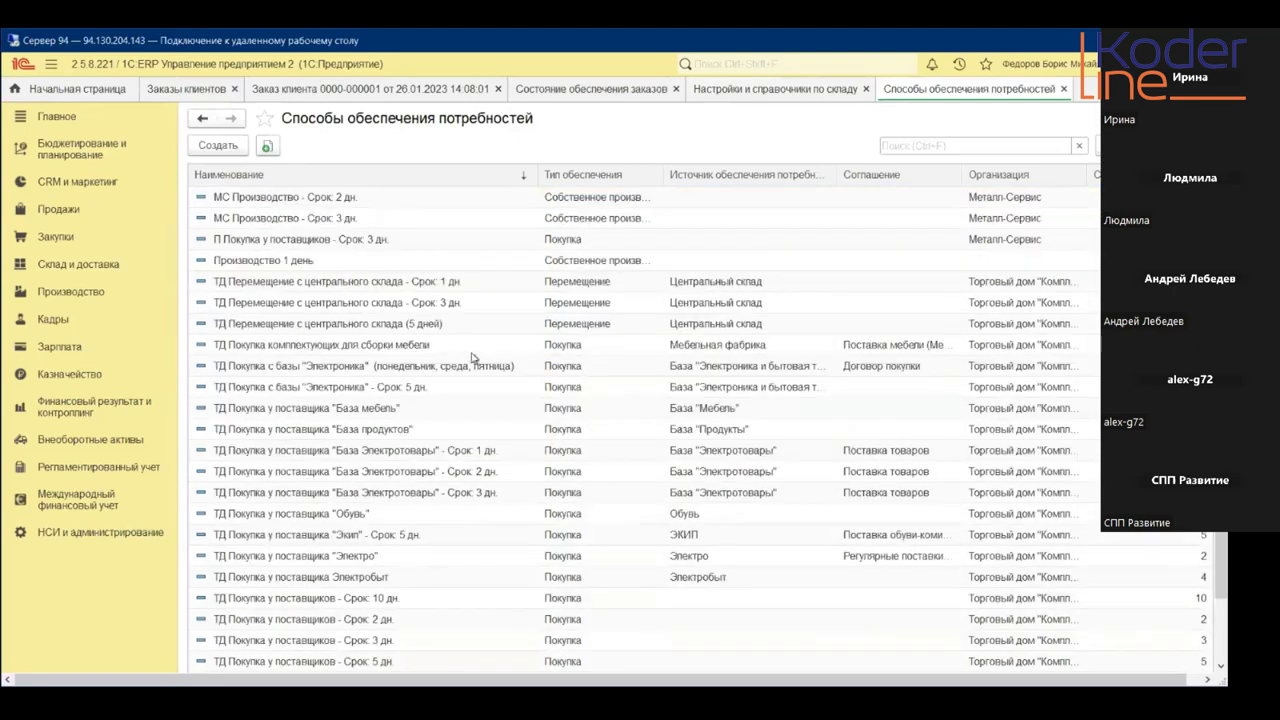
- Create a new supply method of type Покупка and name it "_Закупка у основного поставщика"
scroll(472, 356, "up", 6)
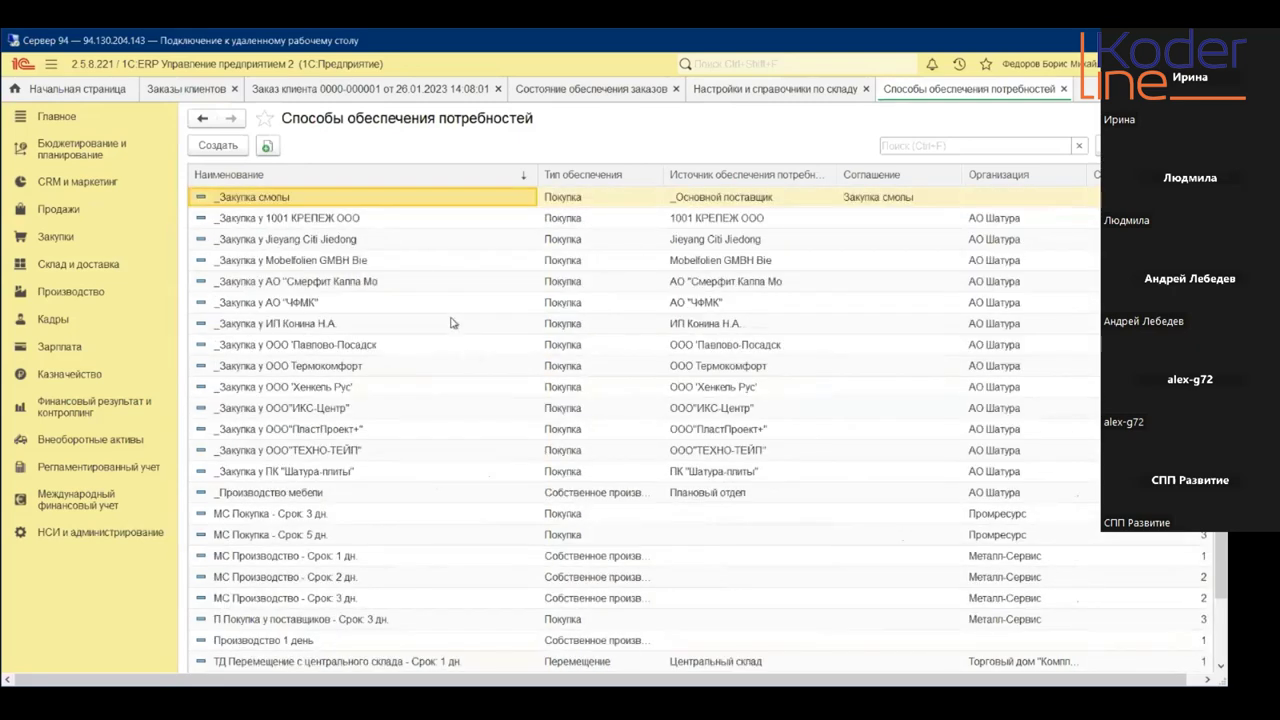
left_click(217, 146)
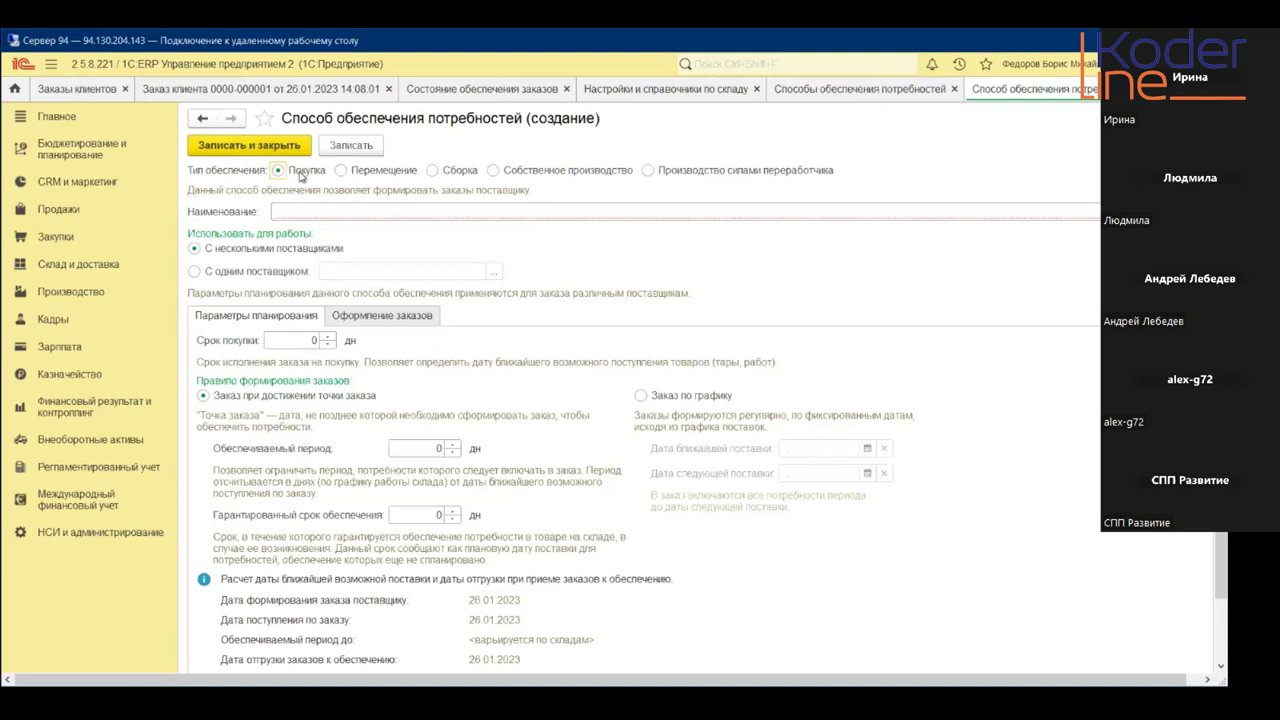
left_click(320, 211)
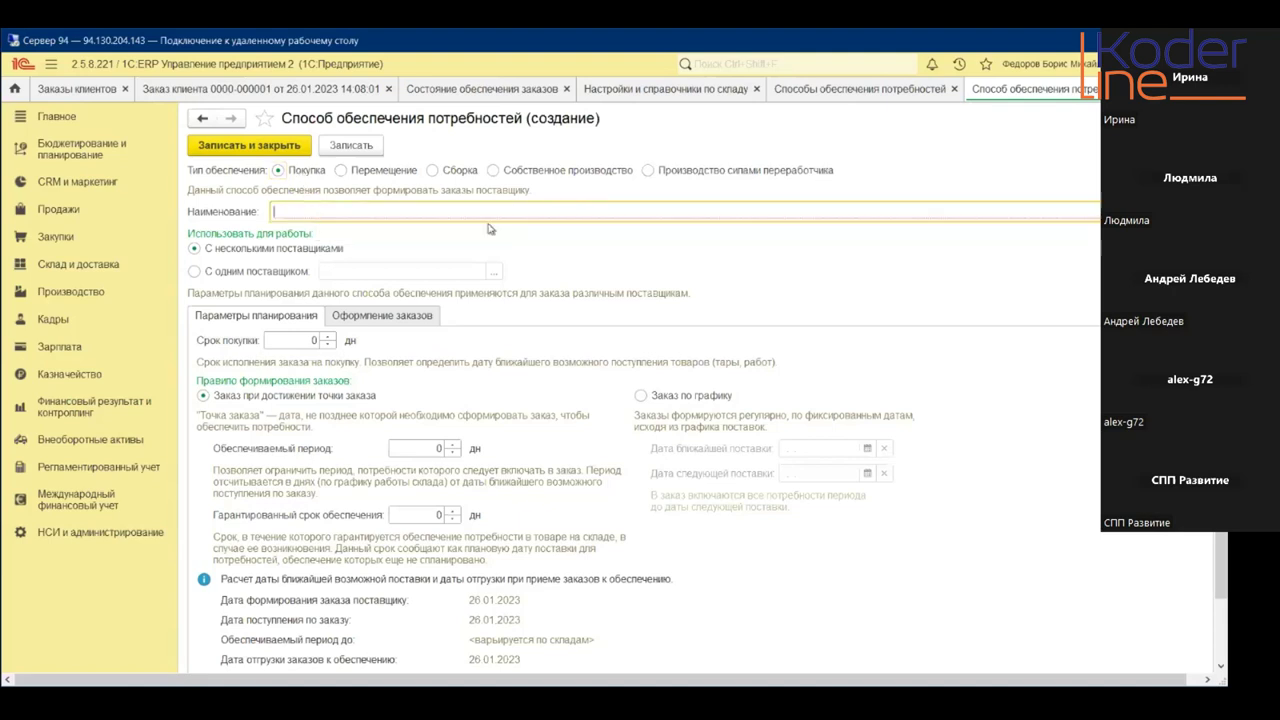
type("_Закупка у")
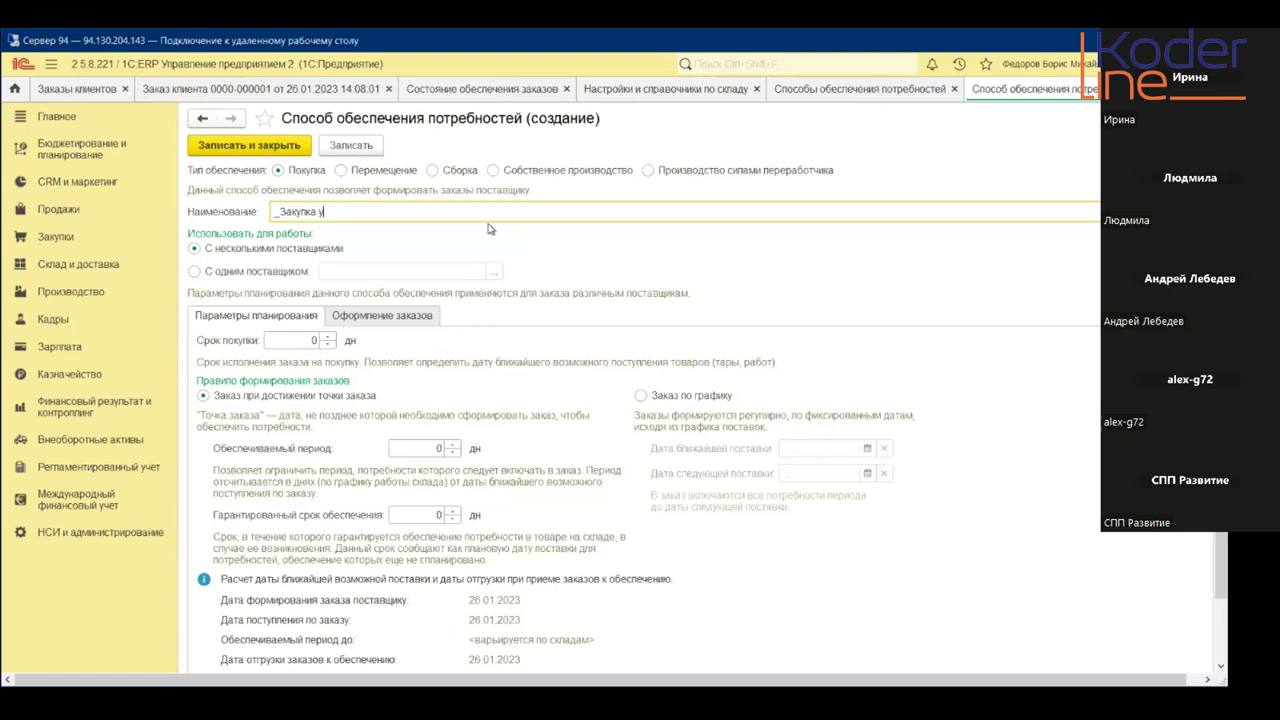
type(" основного поставщика")
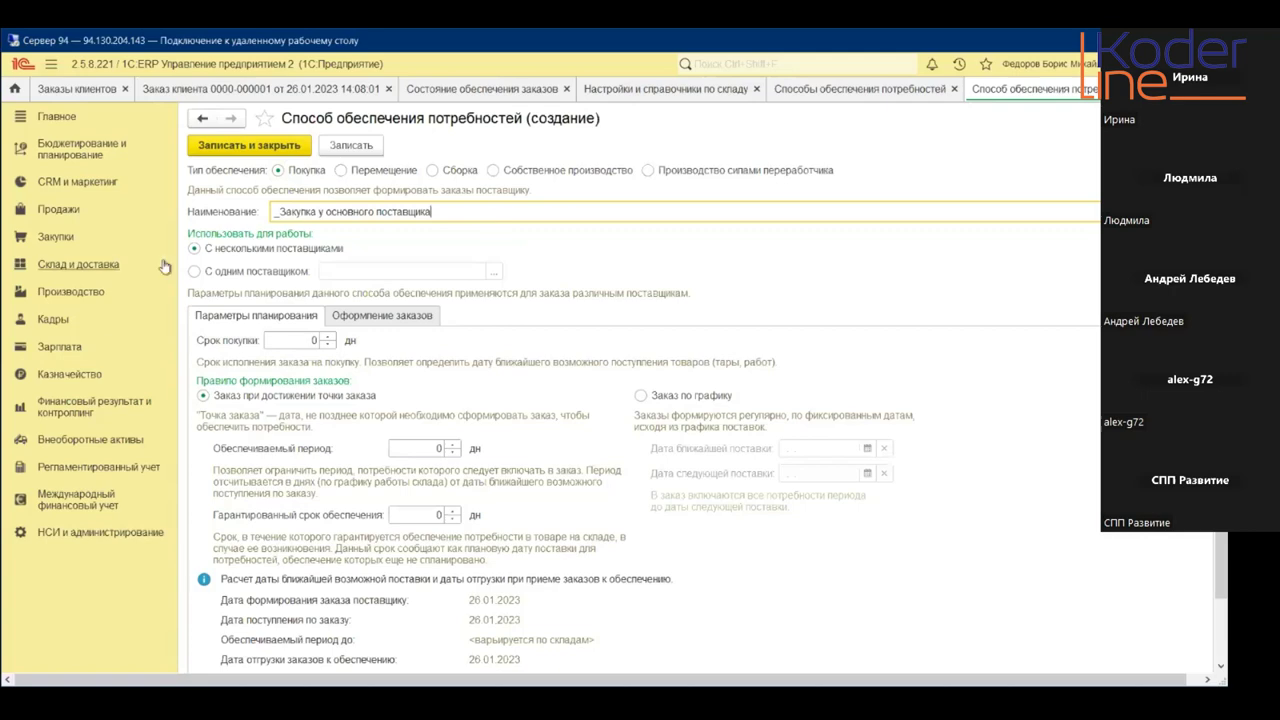
- Restrict the supply method to a single supplier and choose _Основной поставщик
left_click(252, 276)
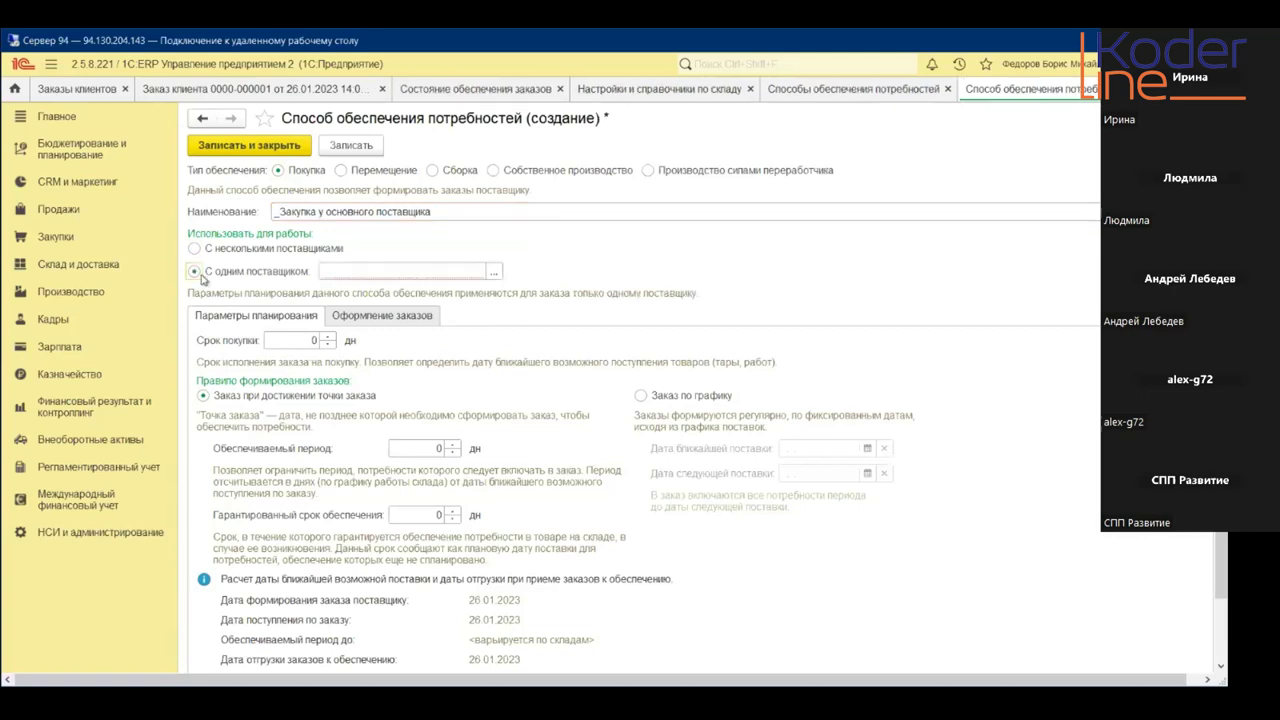
left_click(493, 272)
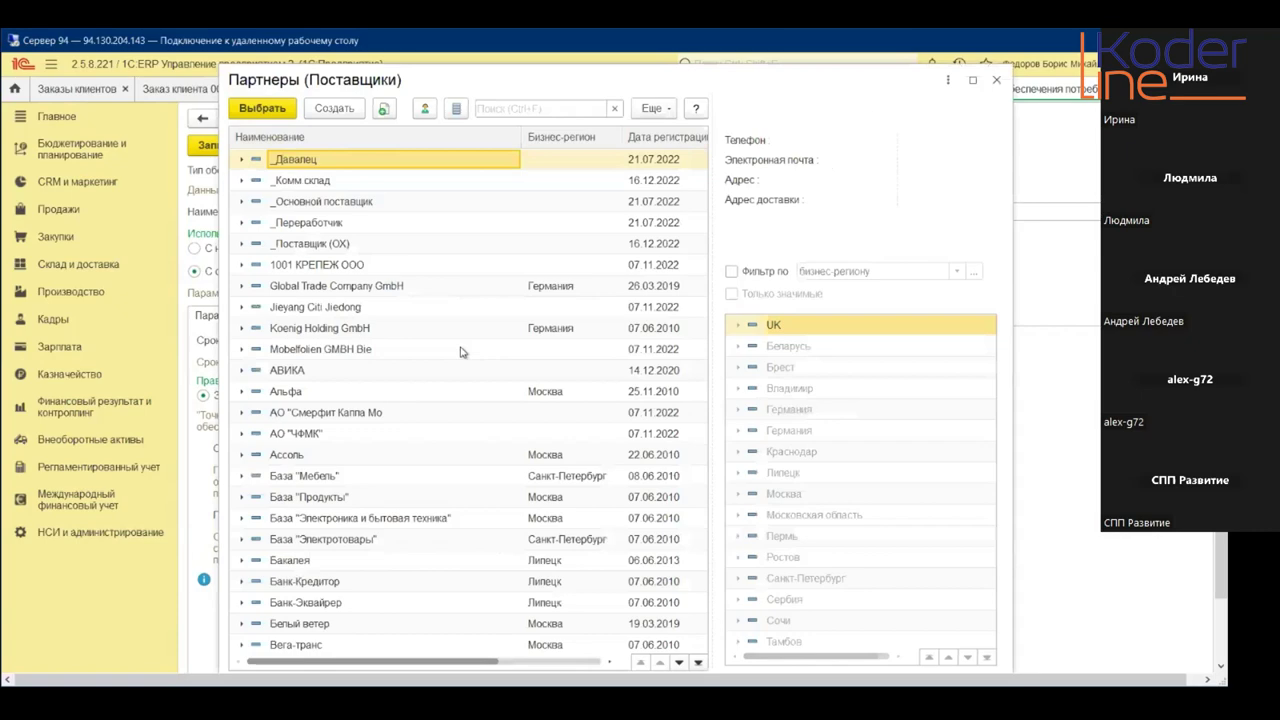
left_click(340, 205)
double_click(339, 205)
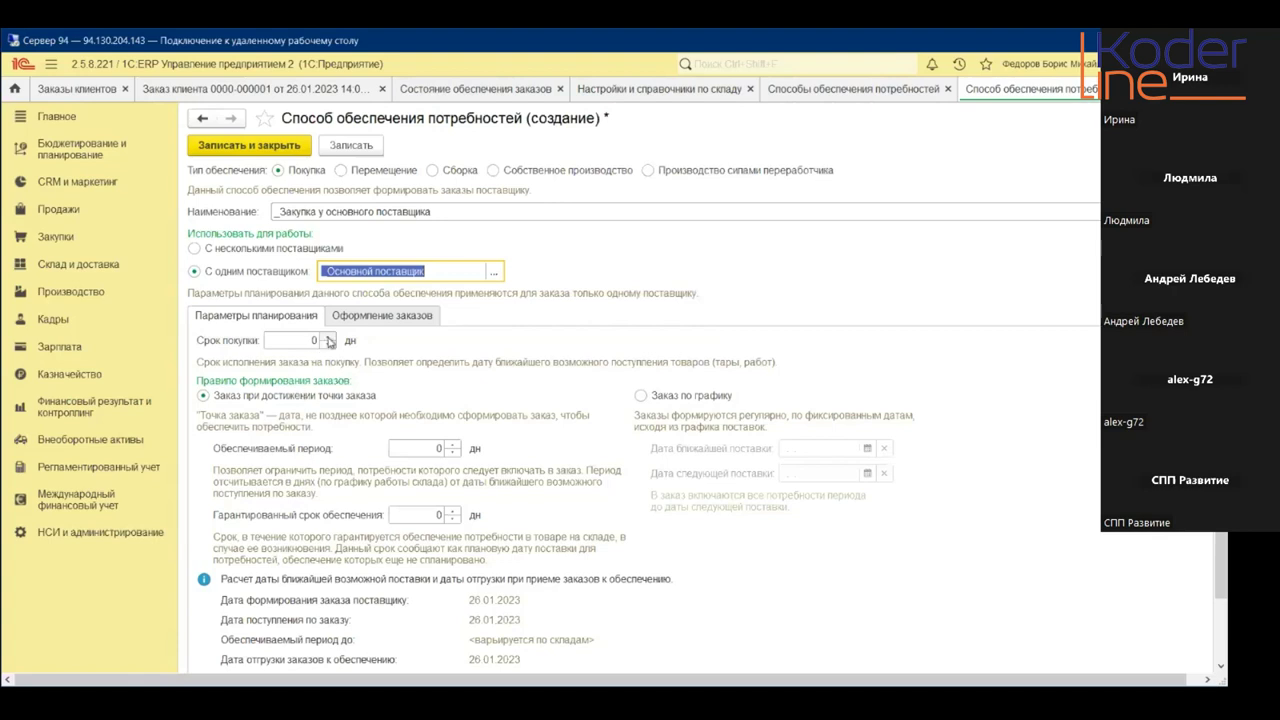
- Set the supply method's Срок покупки to 3 days, Гарантированный срок обеспечения to 4 days and Обеспечиваемый период to 15 days
left_click(329, 337)
left_click(330, 338)
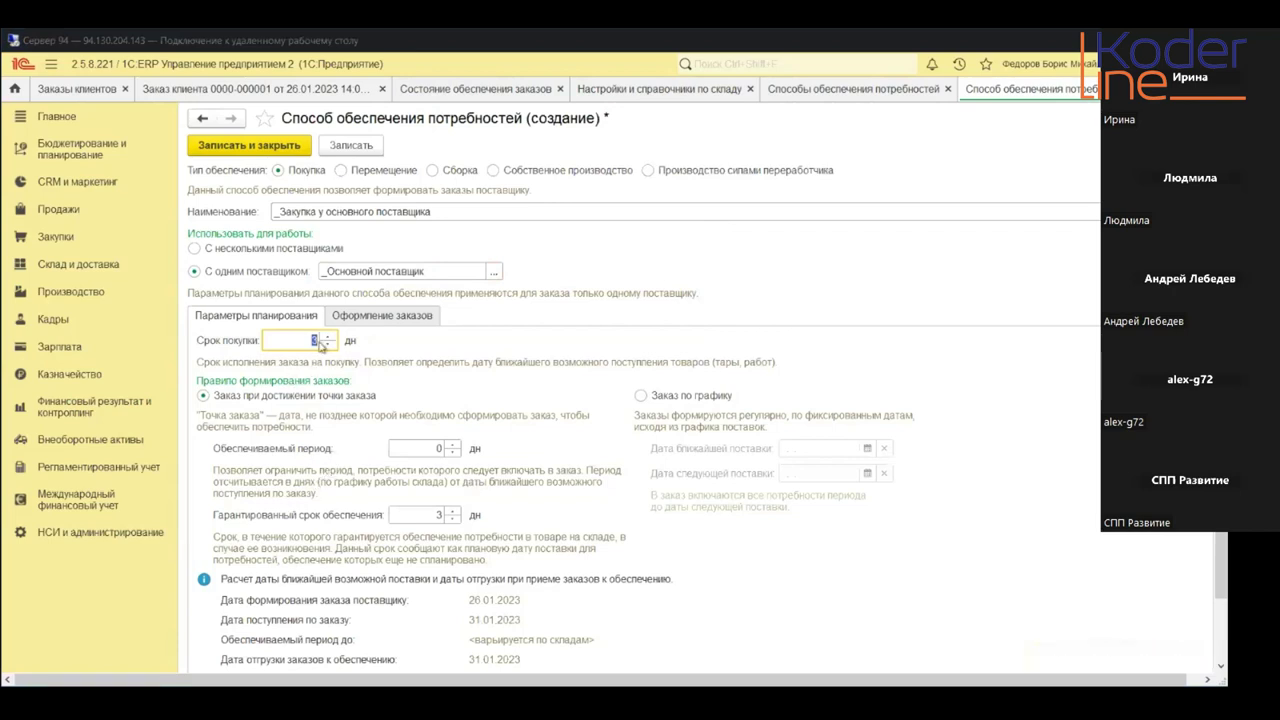
left_click(438, 516)
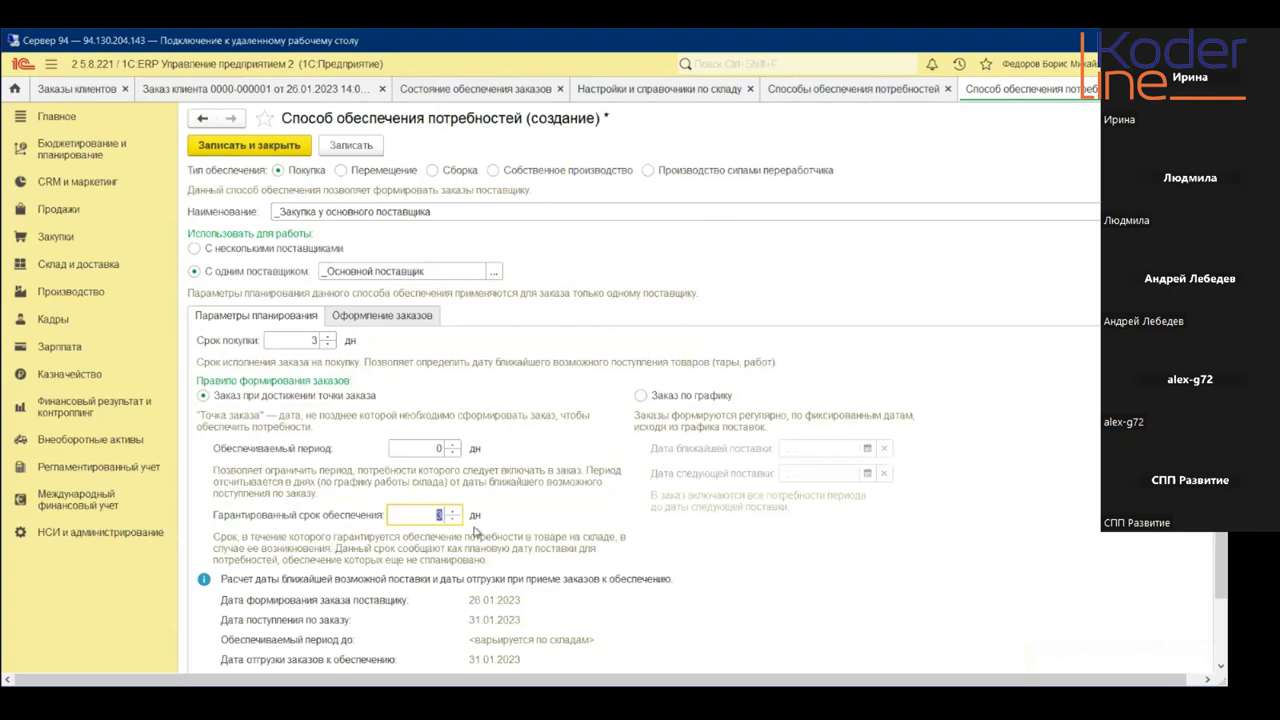
left_click(451, 512)
left_click(429, 453)
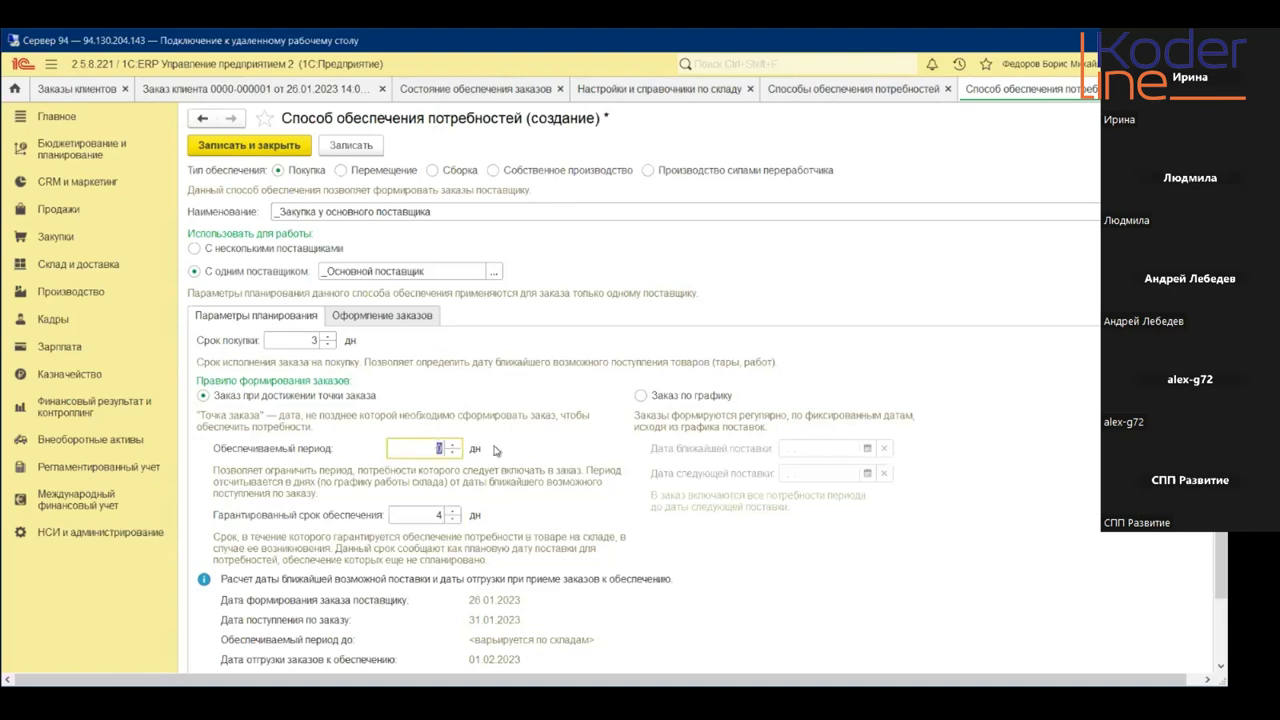
type("10")
key("BackSpace")
type("5")
- Fill the method's order details with organization Орион and department Вебинар, then save and close it
left_click(410, 320)
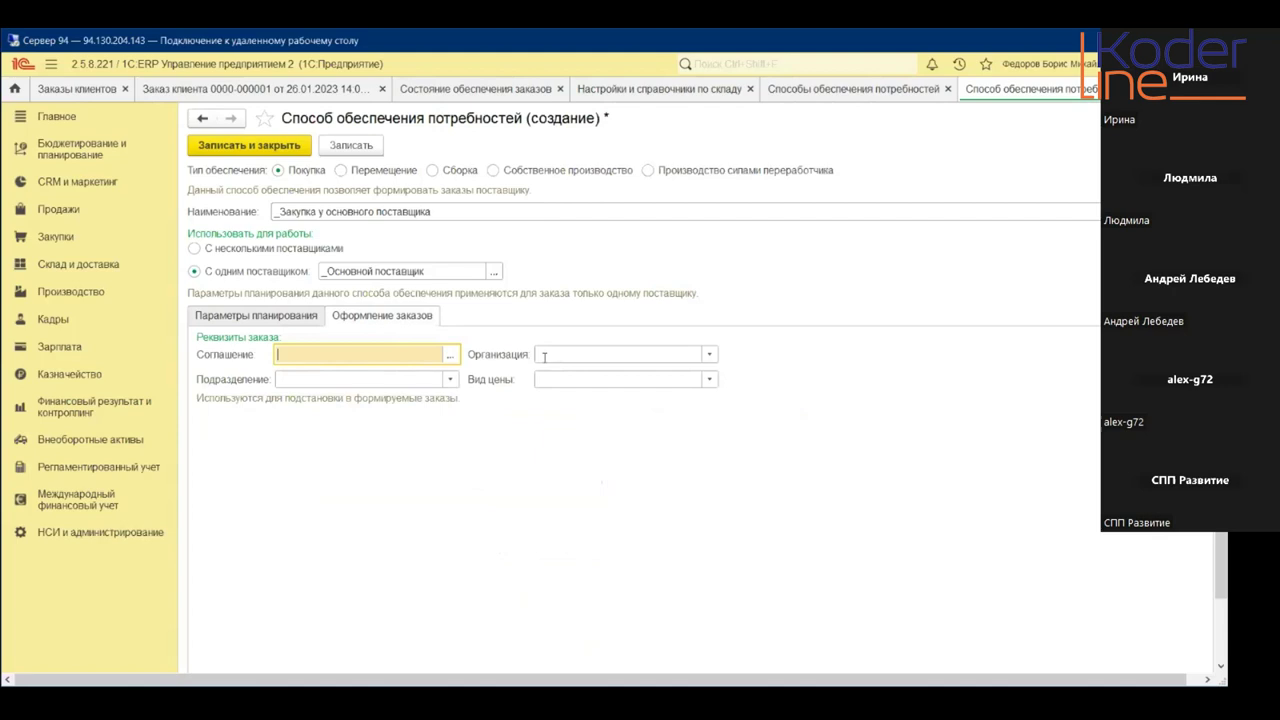
left_click(545, 357)
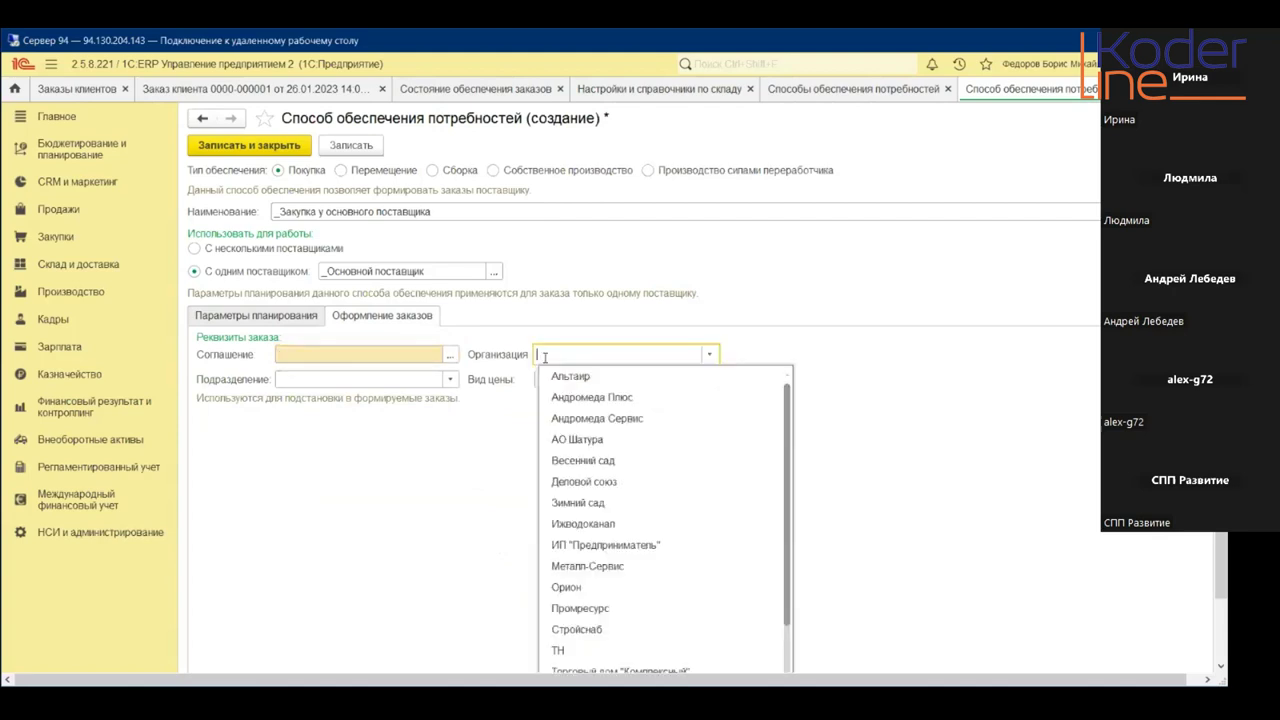
left_click(575, 592)
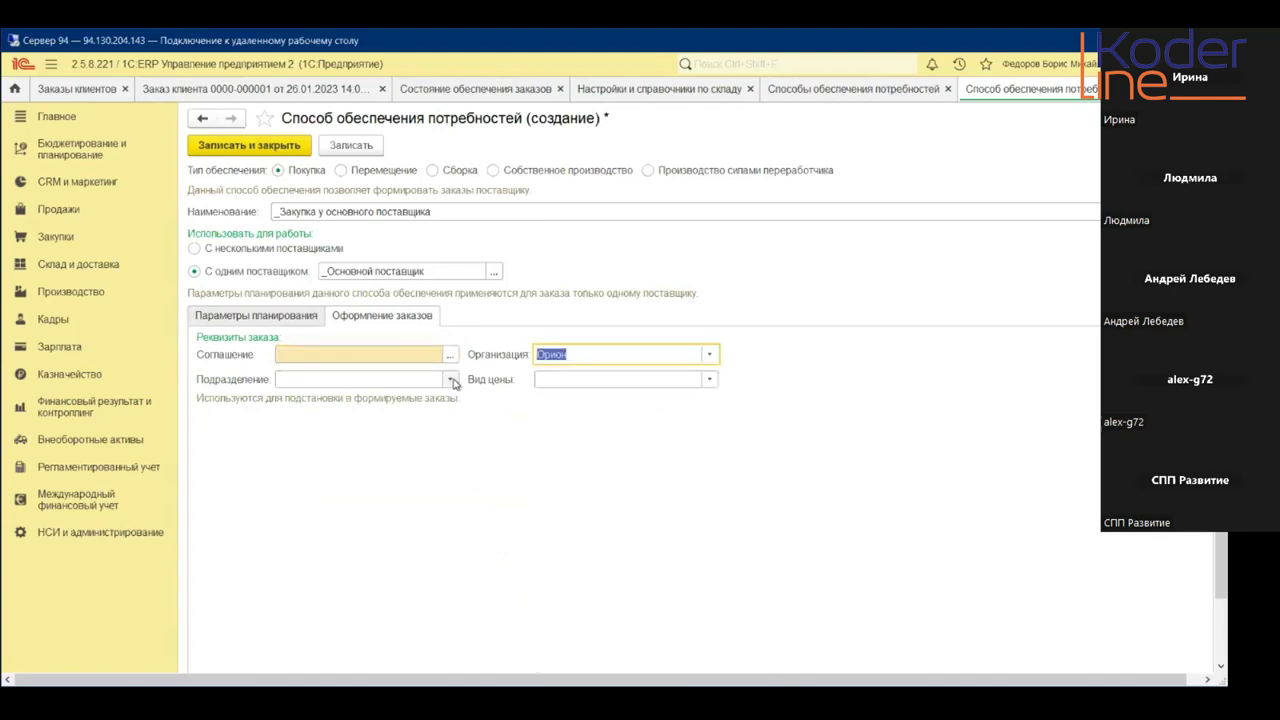
left_click(451, 379)
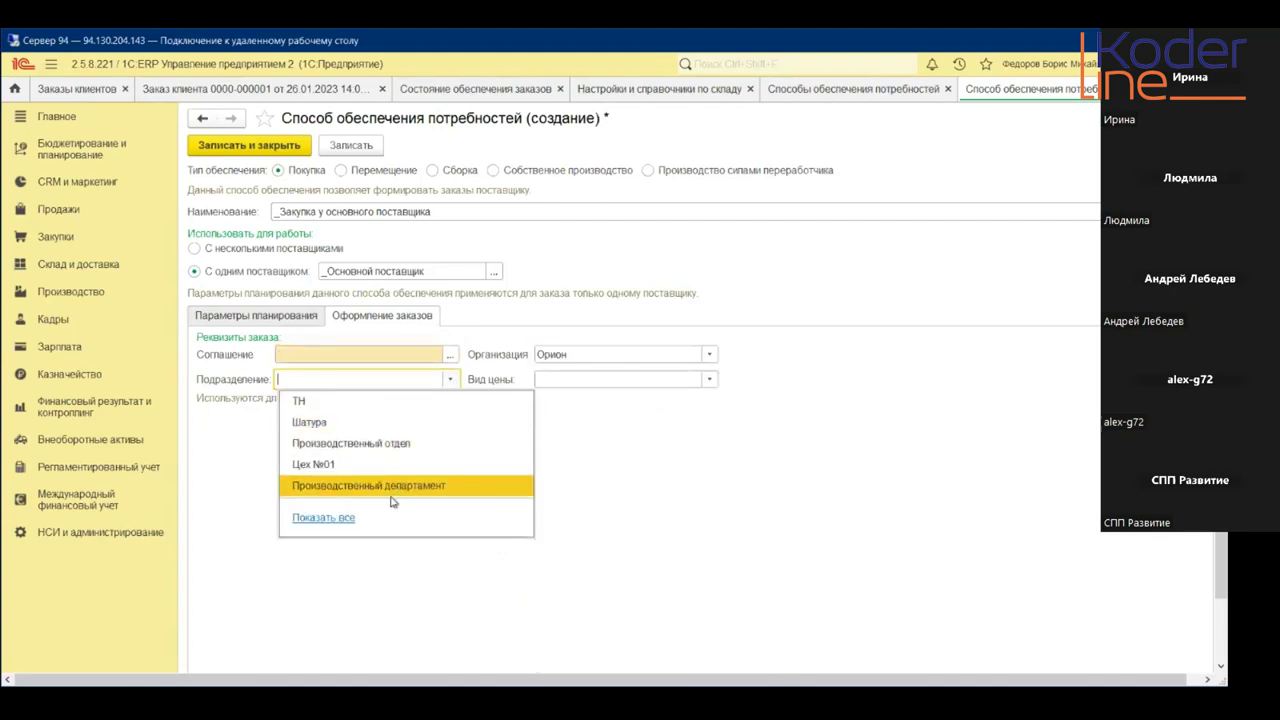
left_click(334, 519)
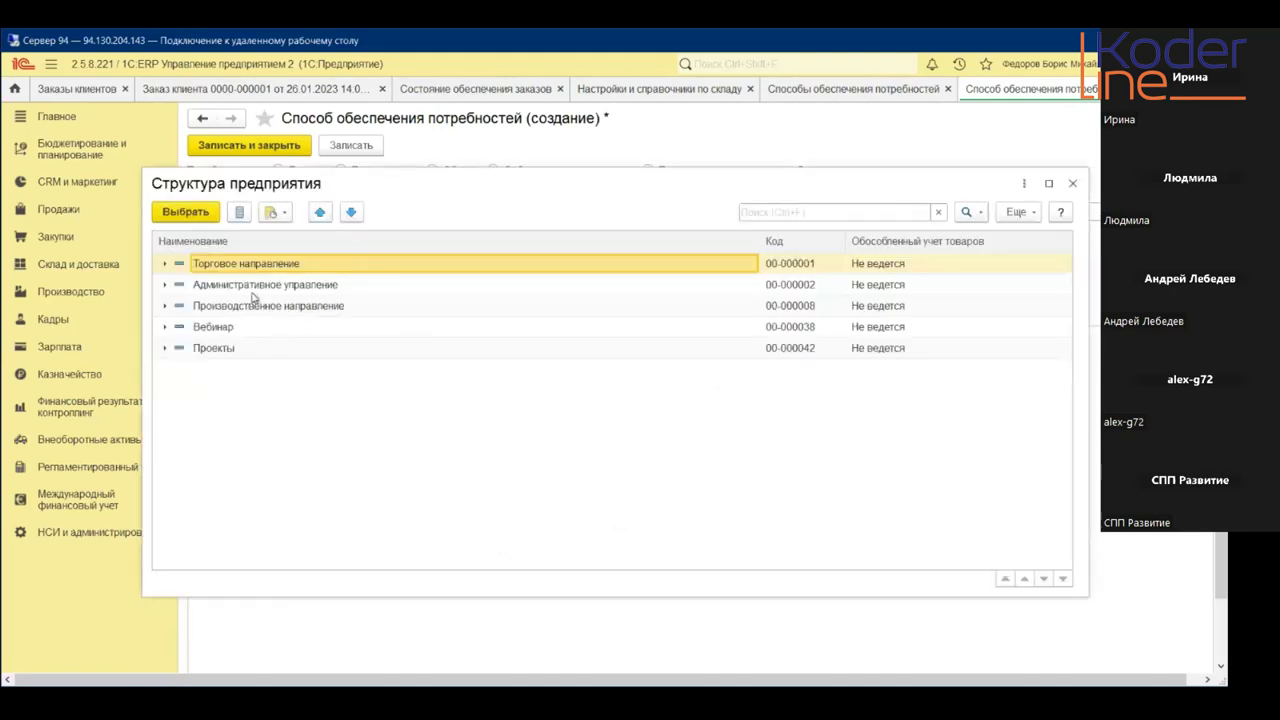
left_click(206, 332)
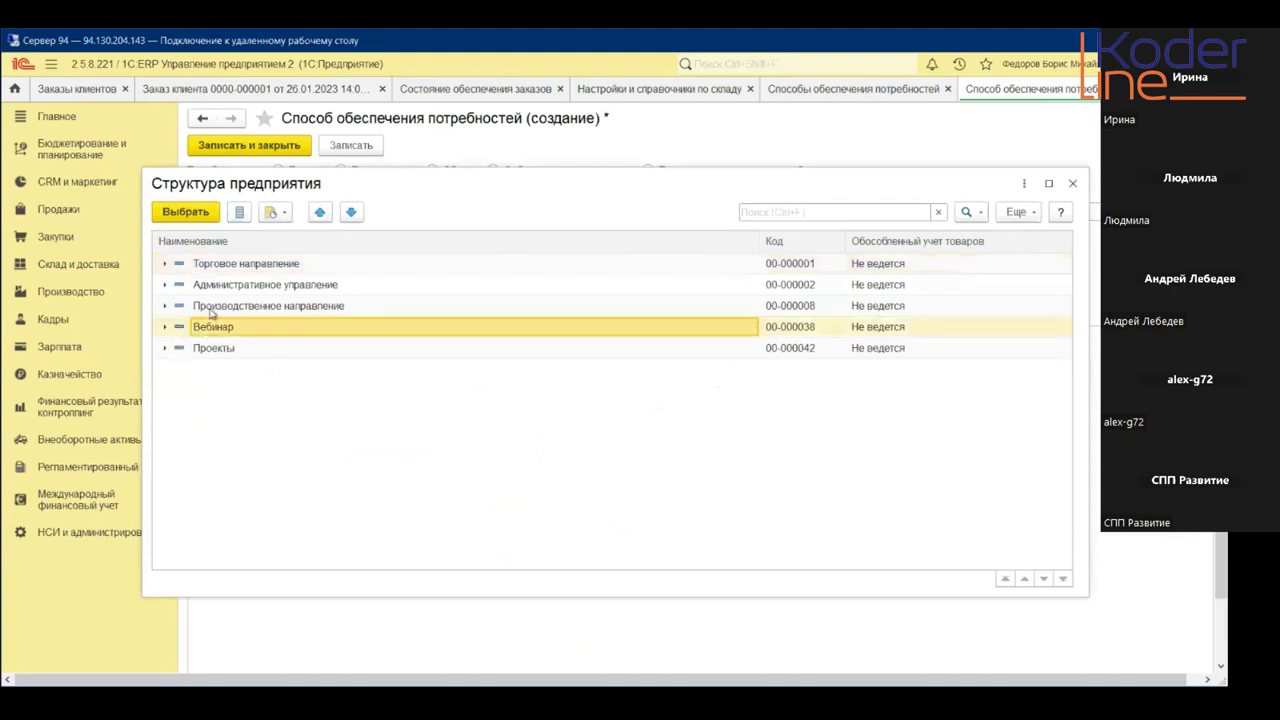
left_click(202, 214)
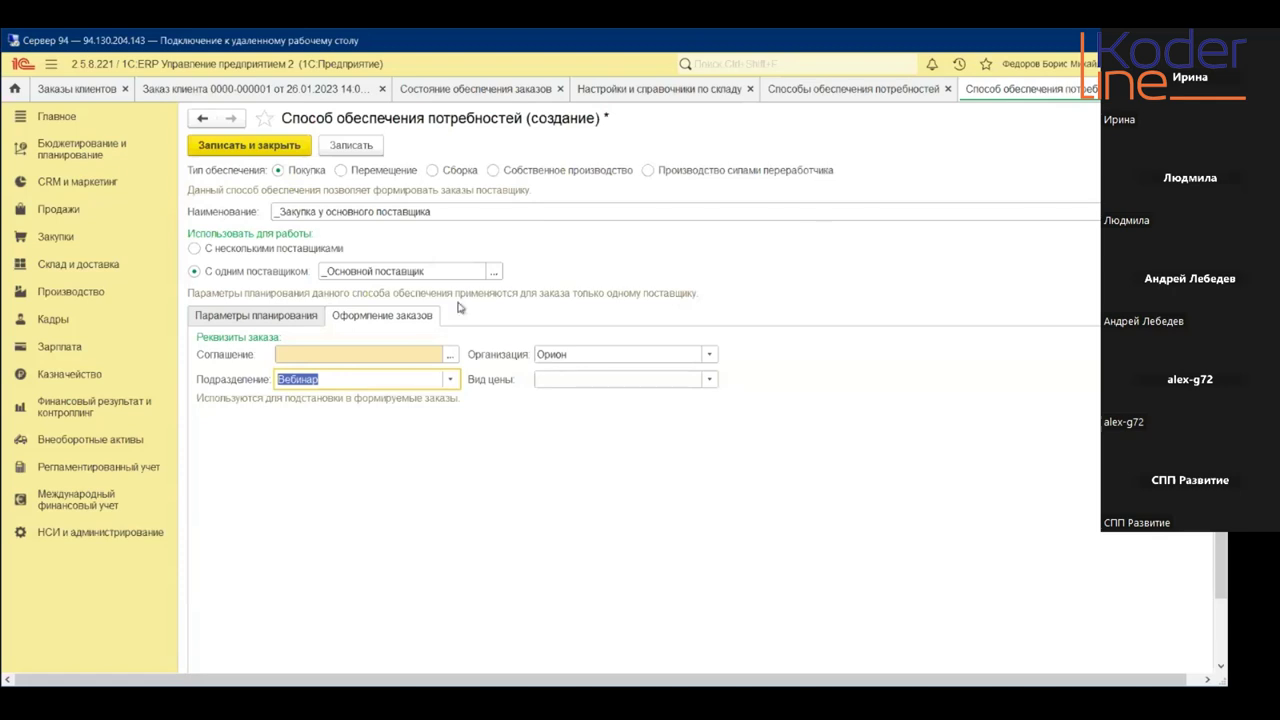
left_click(249, 146)
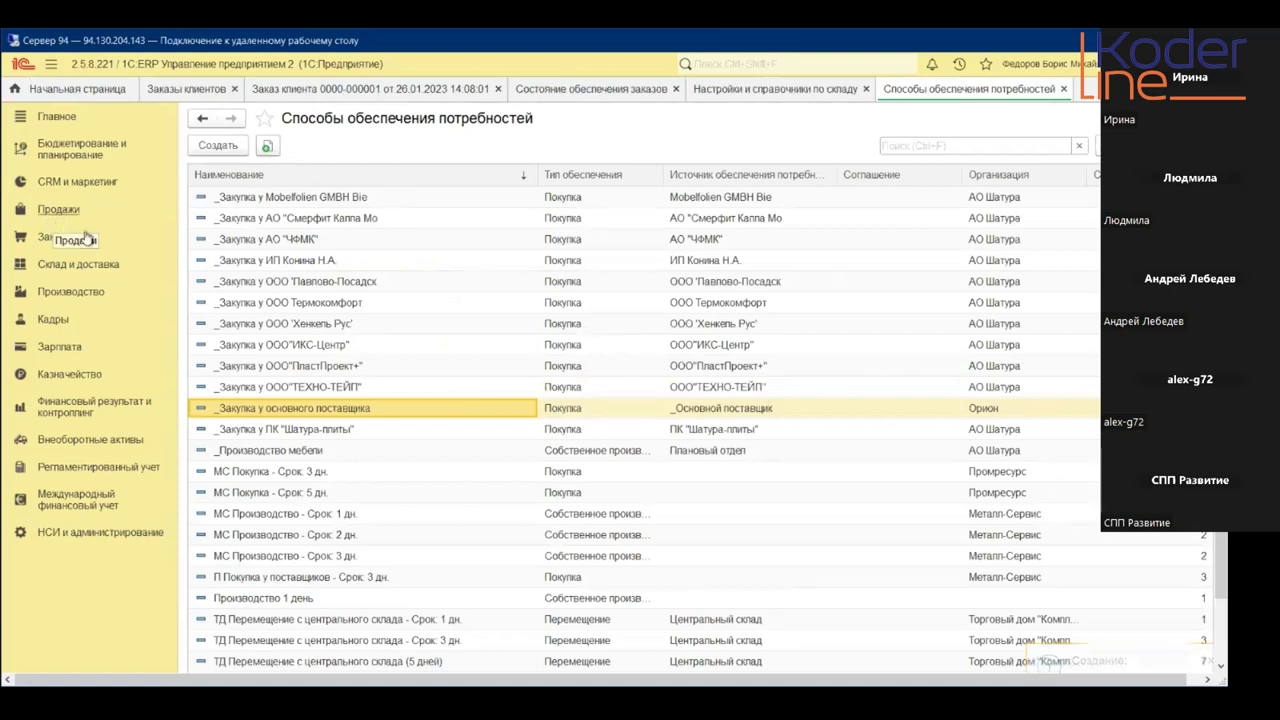
- Open the Схемы обеспечения list from the warehouse settings and open Схема обеспечения (основная)
left_click(95, 272)
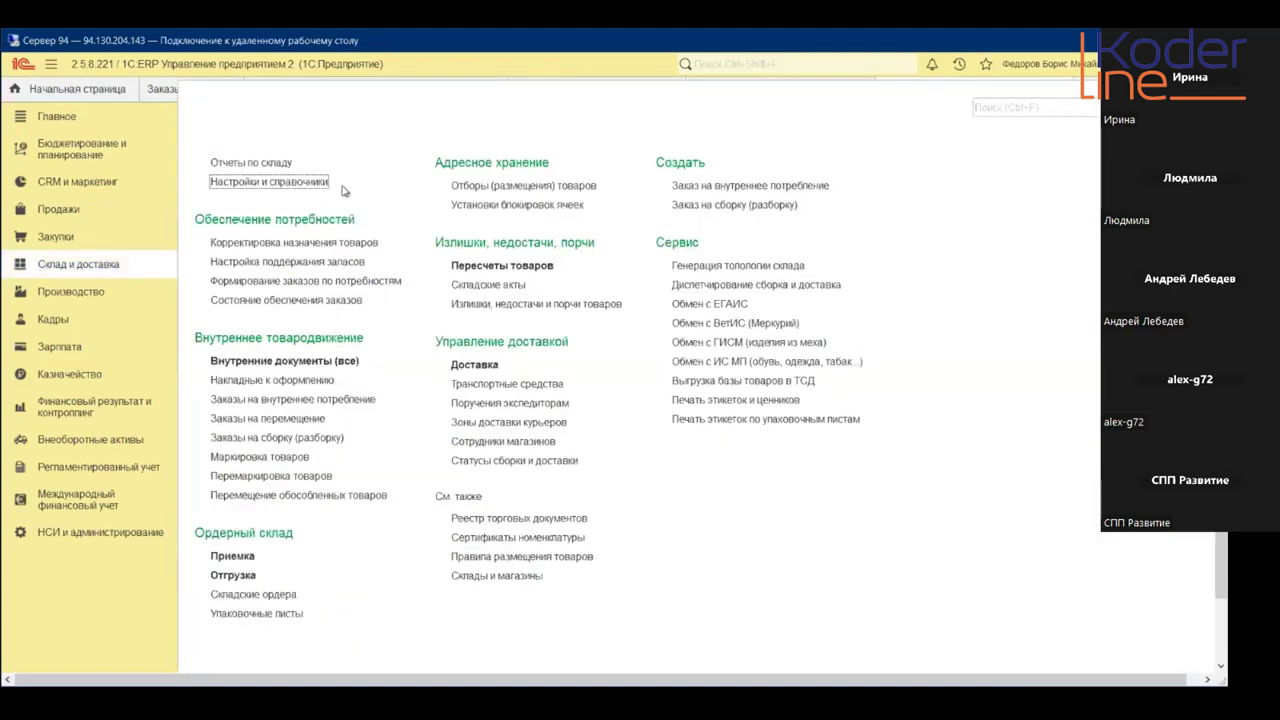
left_click(262, 182)
left_click(248, 194)
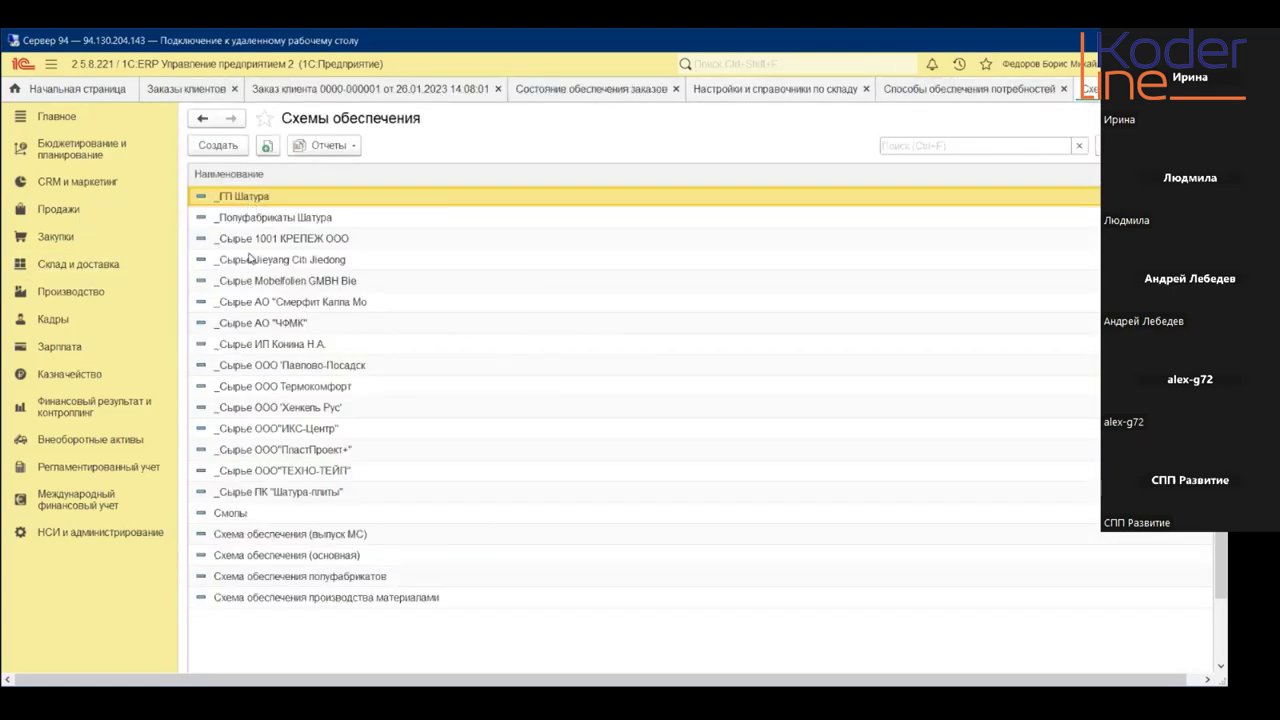
double_click(272, 560)
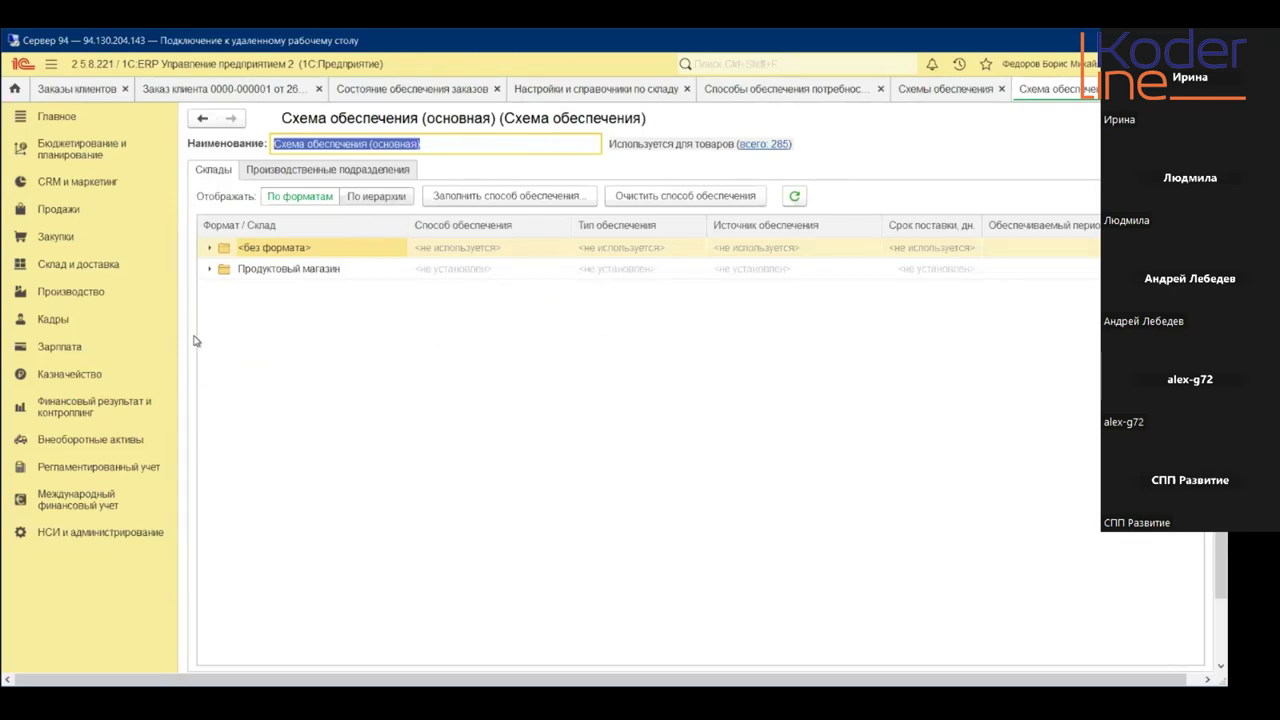
- Assign the supply method "_Закупка у основного поставщика" to the unformatted warehouse Управление запасами, showing all methods for selection, and close the scheme
left_click(209, 268)
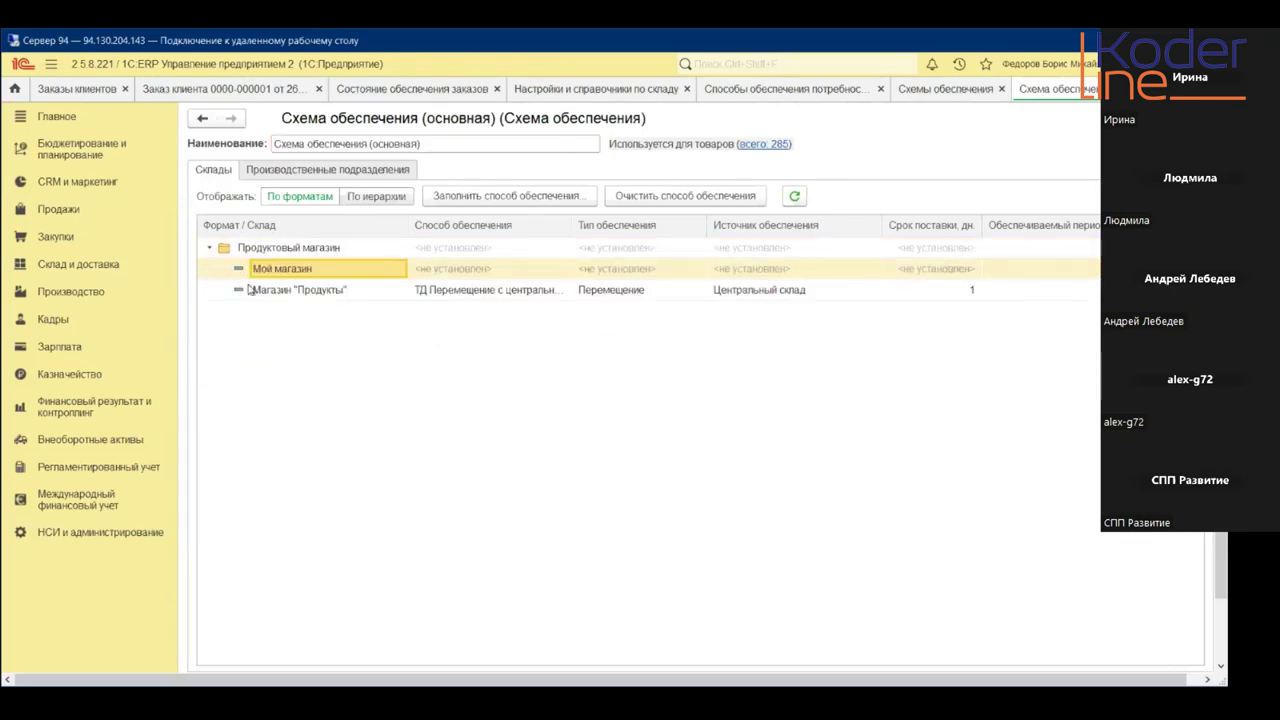
left_click(209, 249)
left_click(209, 248)
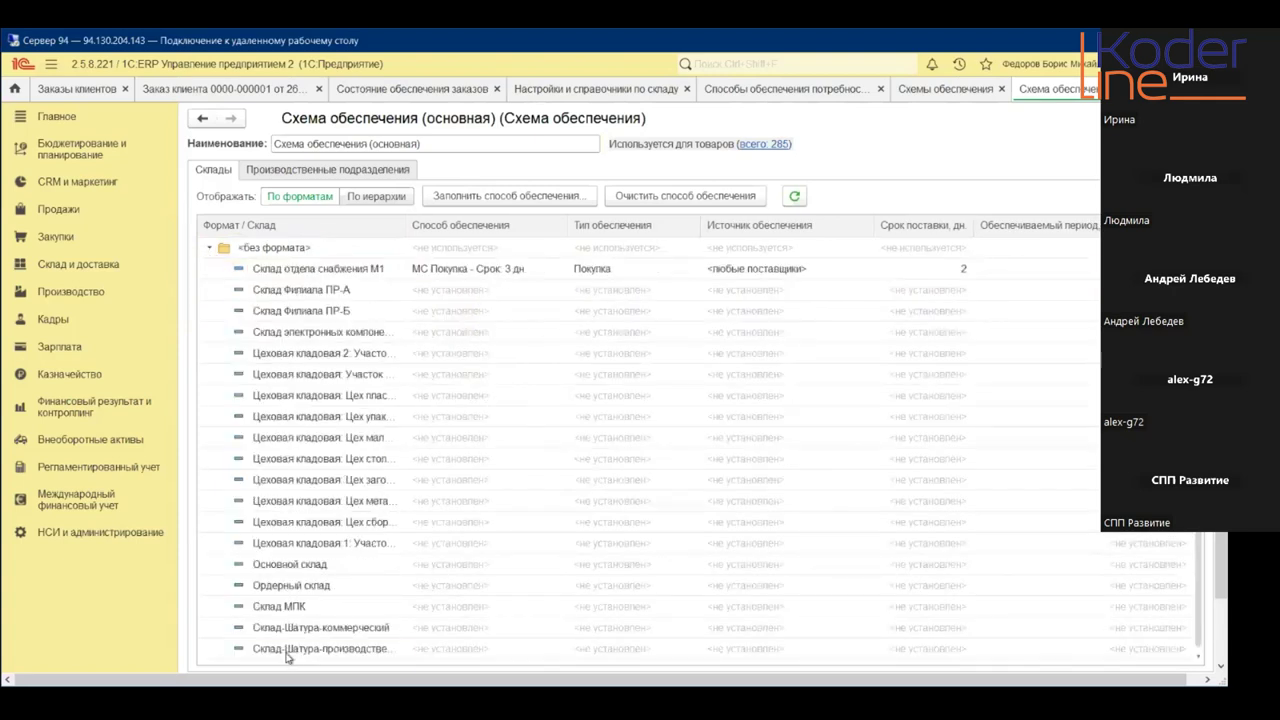
left_click(316, 652)
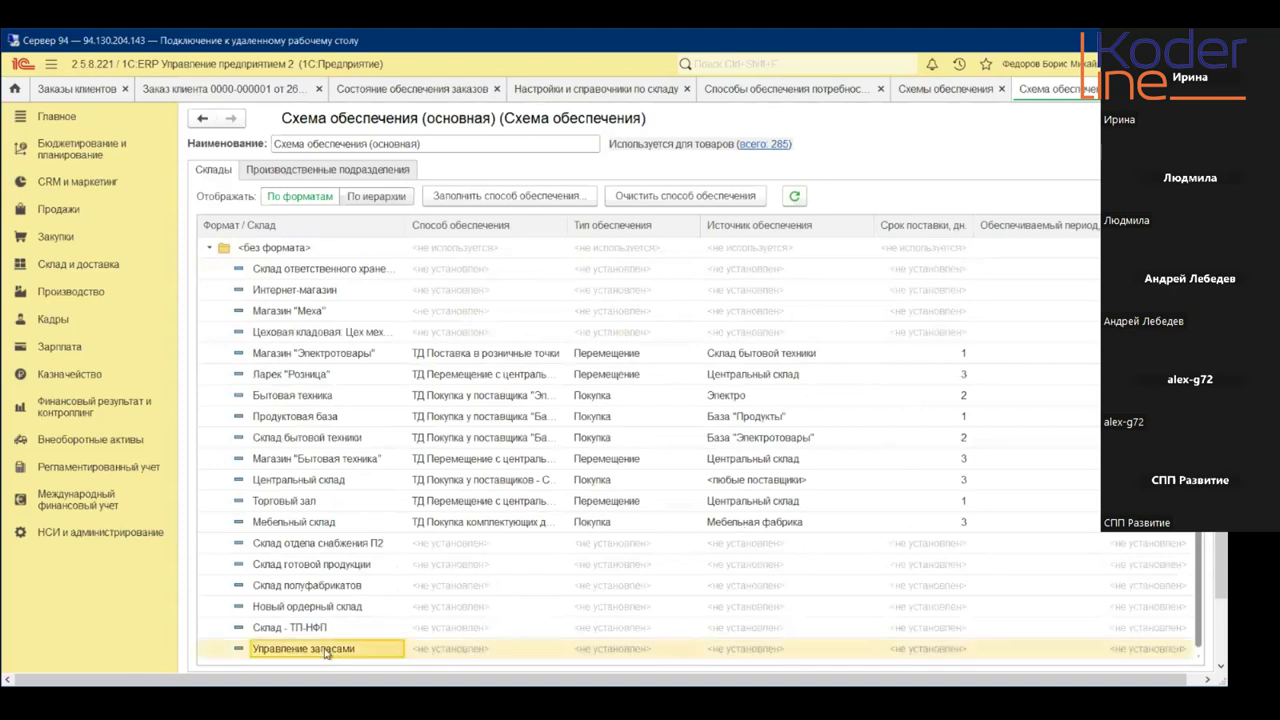
left_click(476, 650)
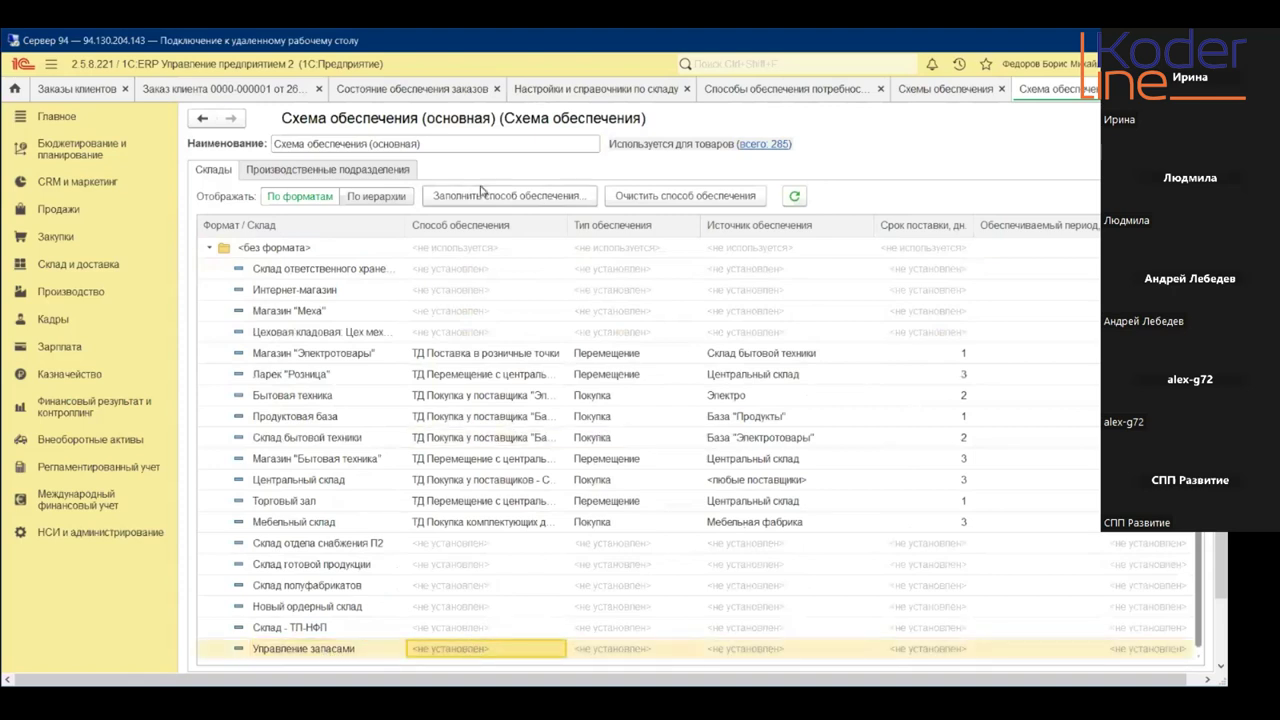
left_click(477, 198)
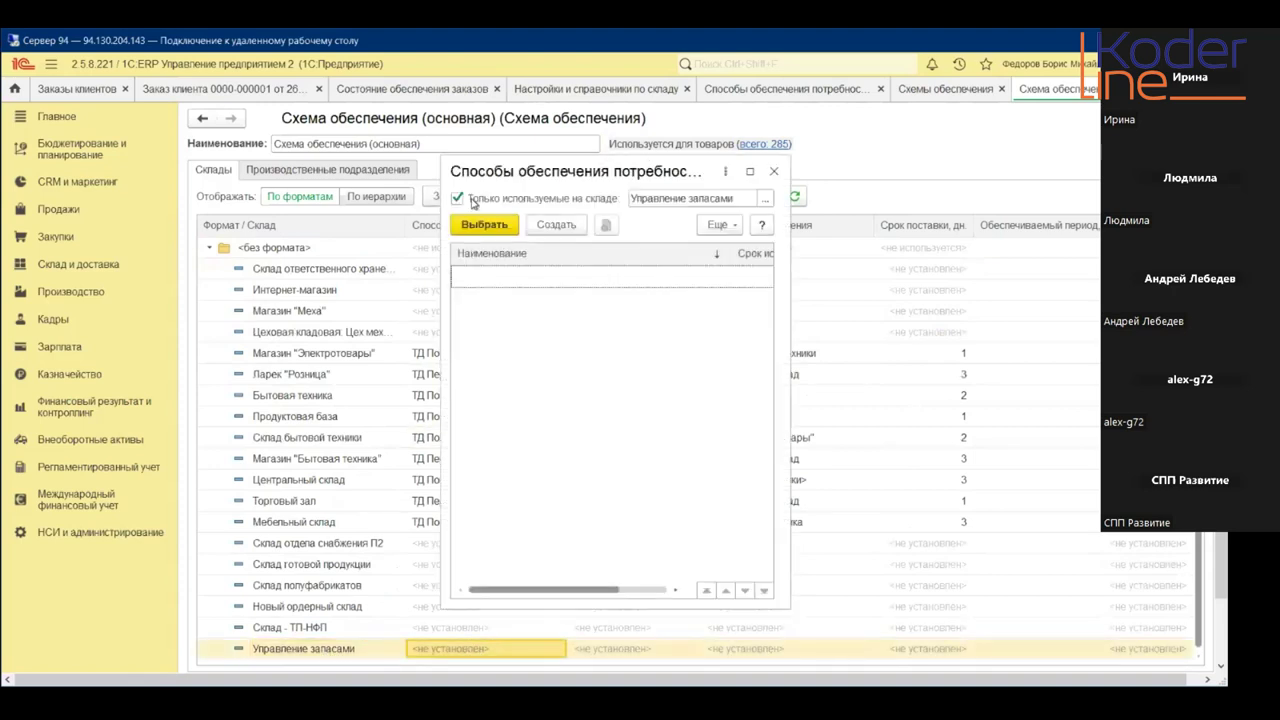
left_click(457, 199)
left_click(457, 199)
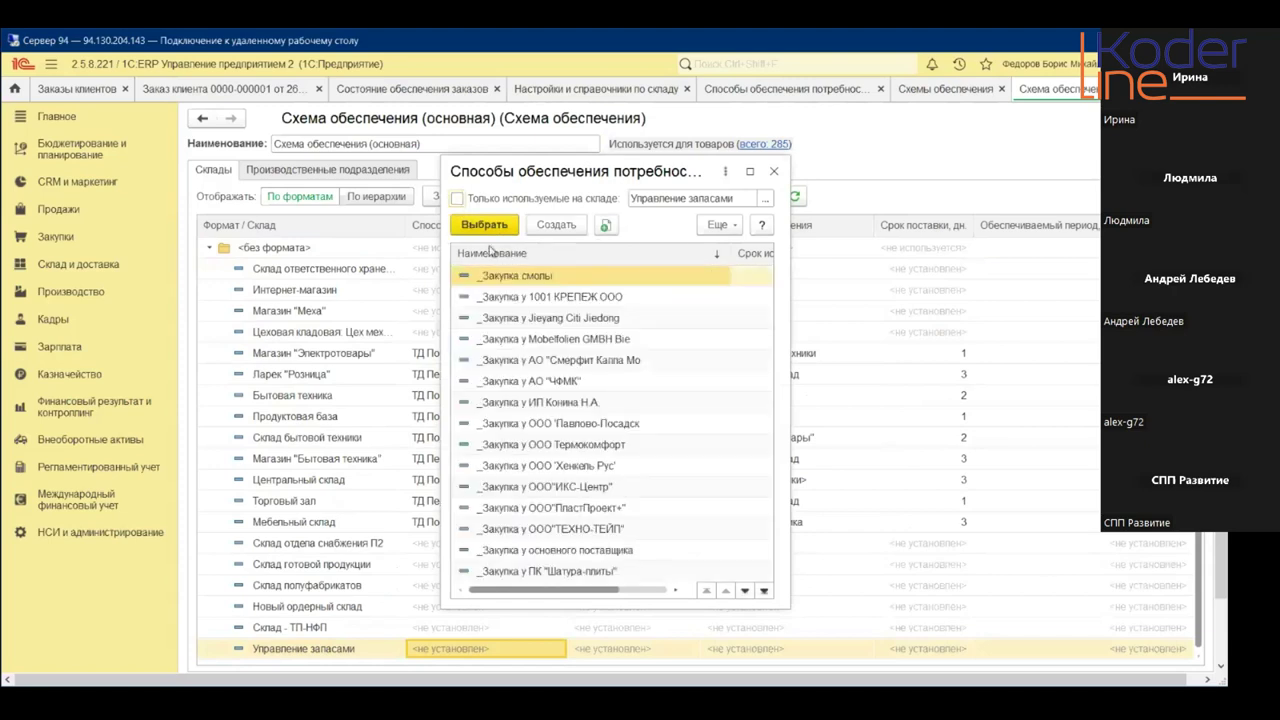
double_click(597, 552)
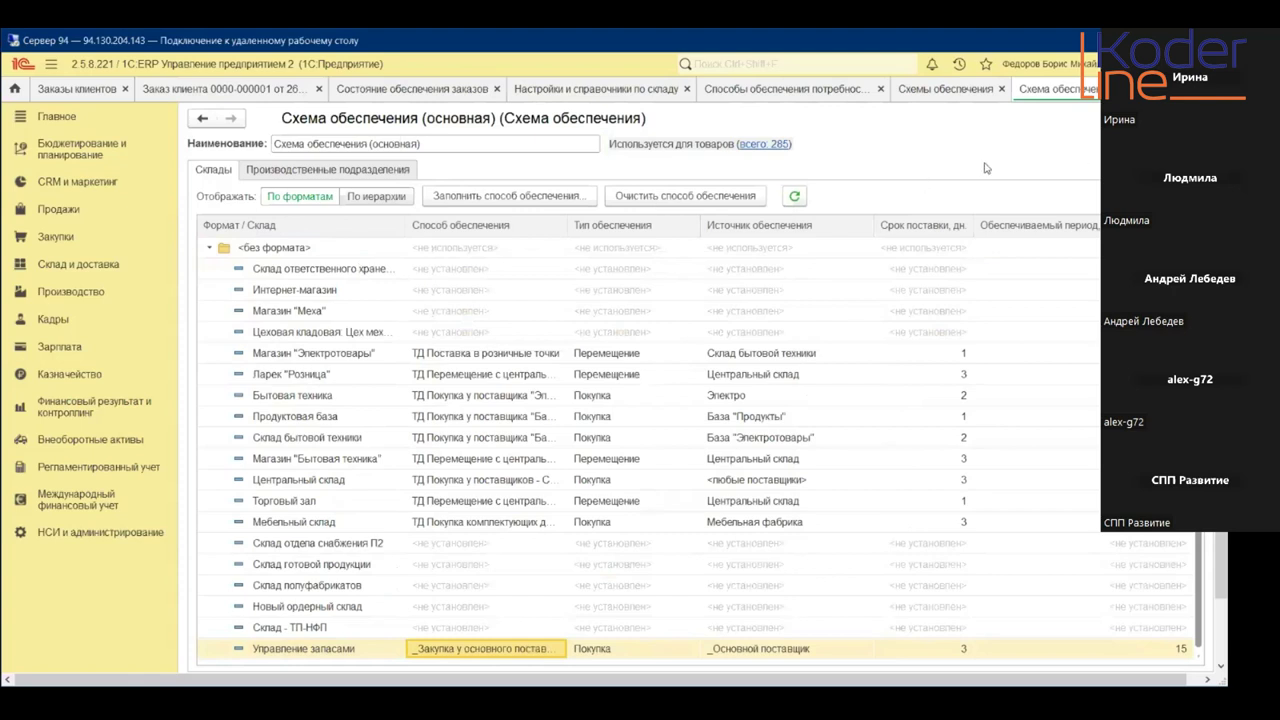
left_click(341, 190)
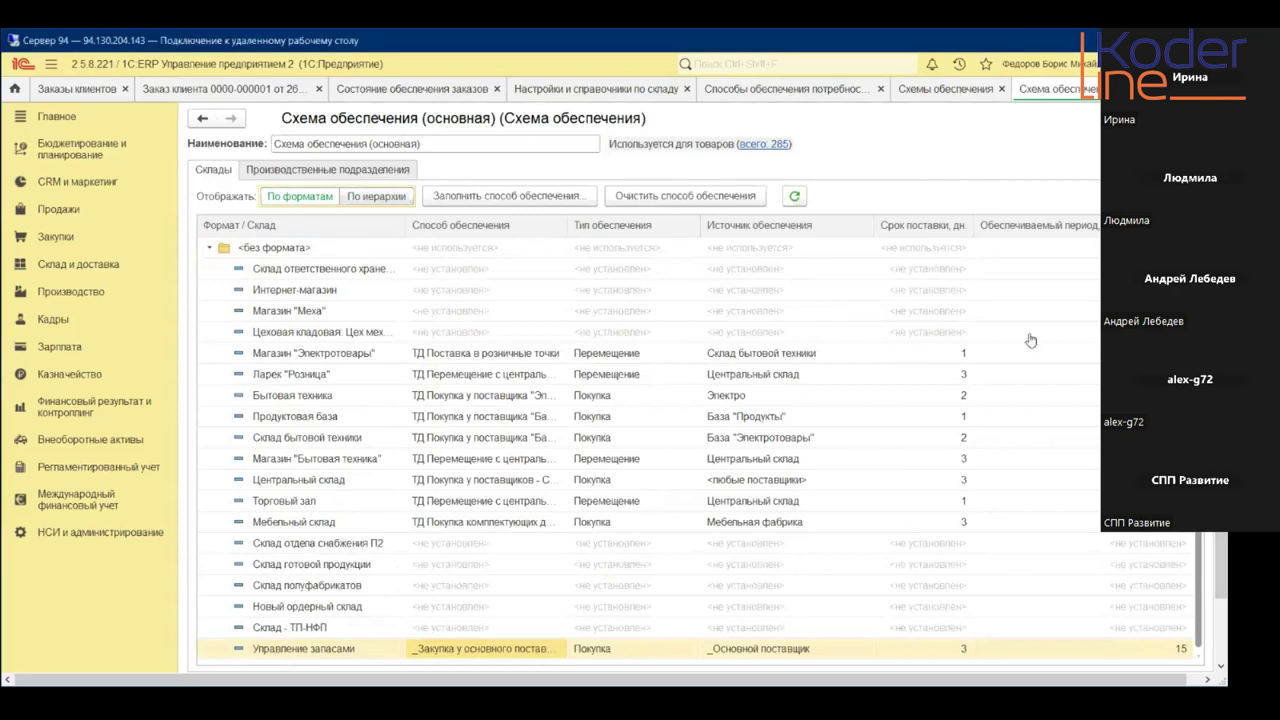
key("Escape")
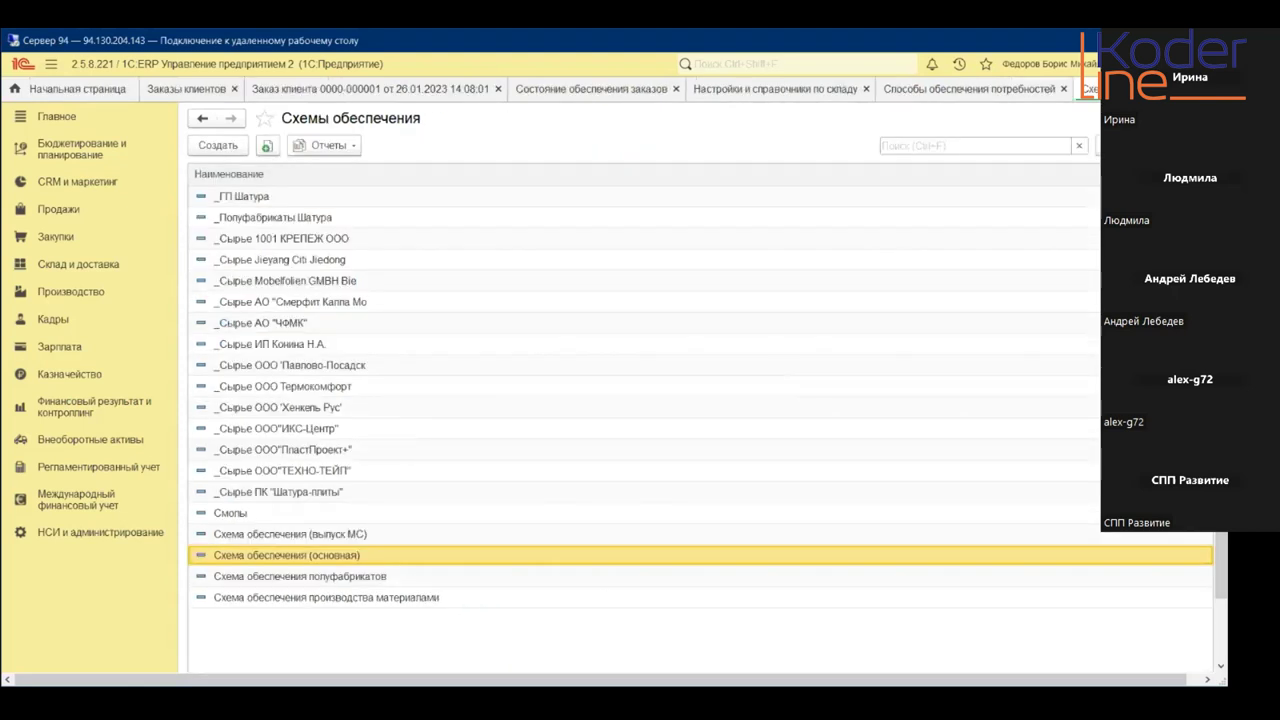
- Reopen the supply method "_Закупка у основного поставщика" to review its planning parameters, and close it
left_click(665, 522)
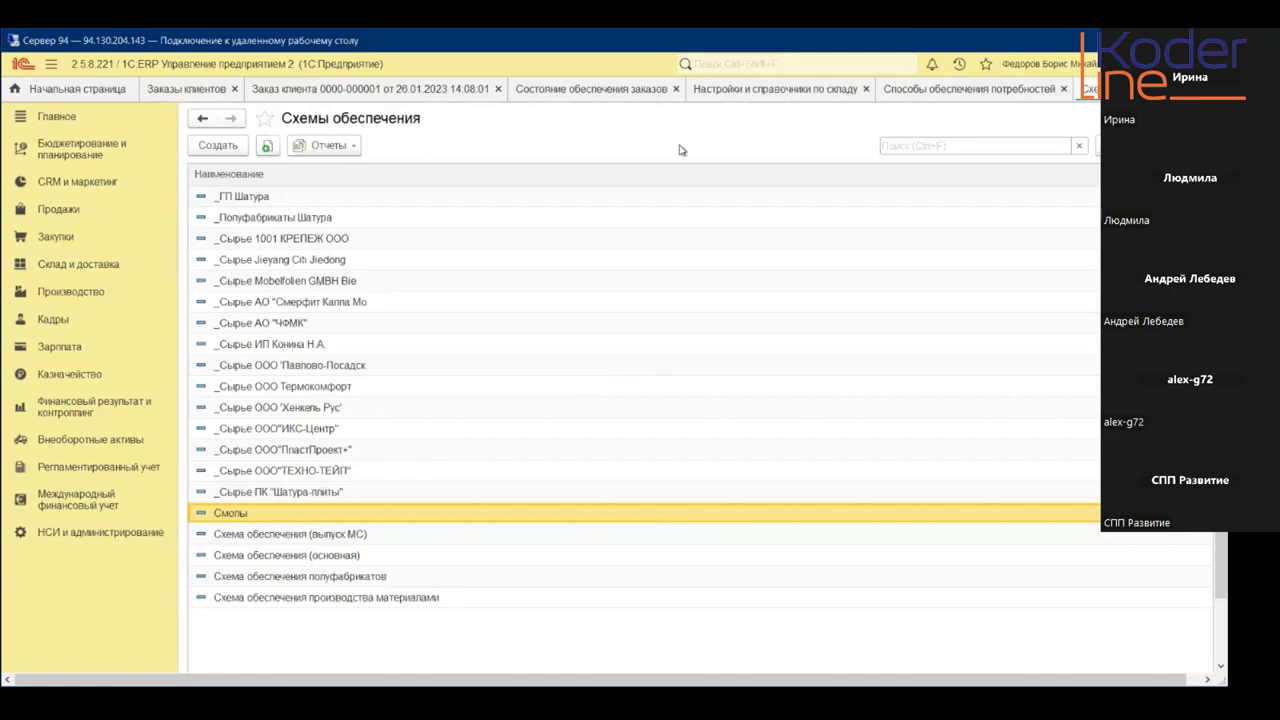
left_click(962, 92)
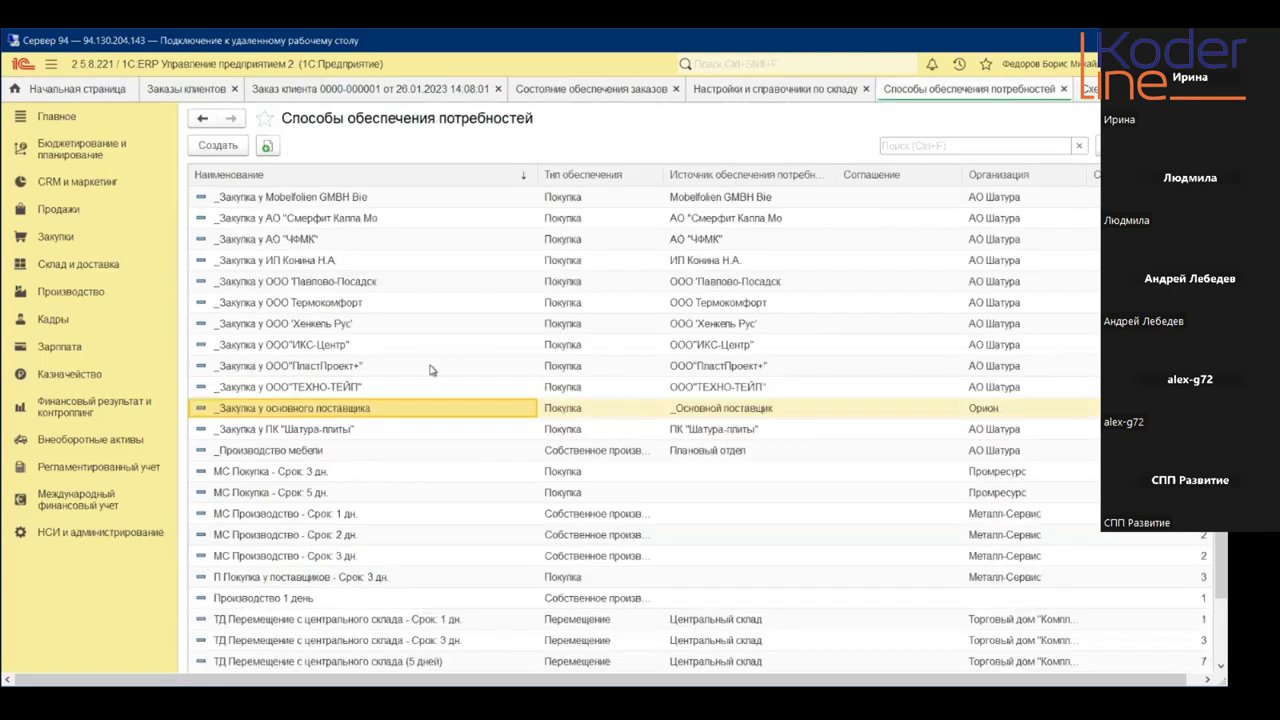
double_click(360, 412)
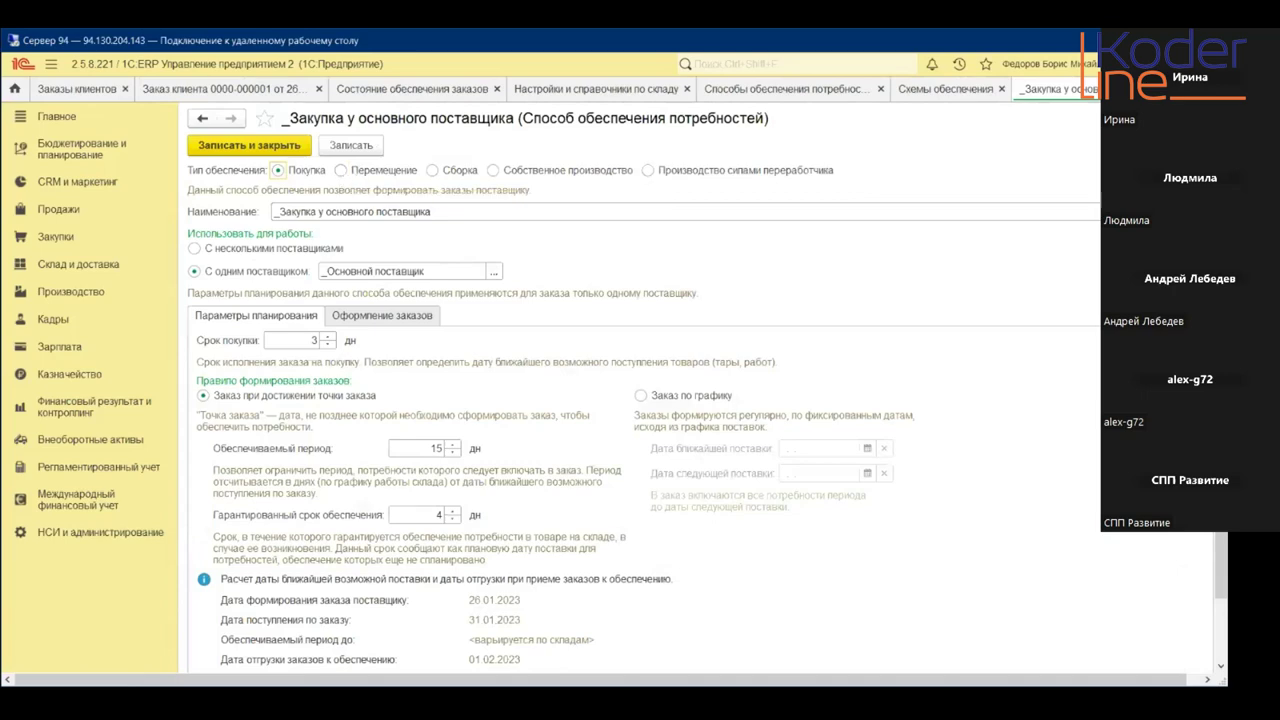
key("Escape")
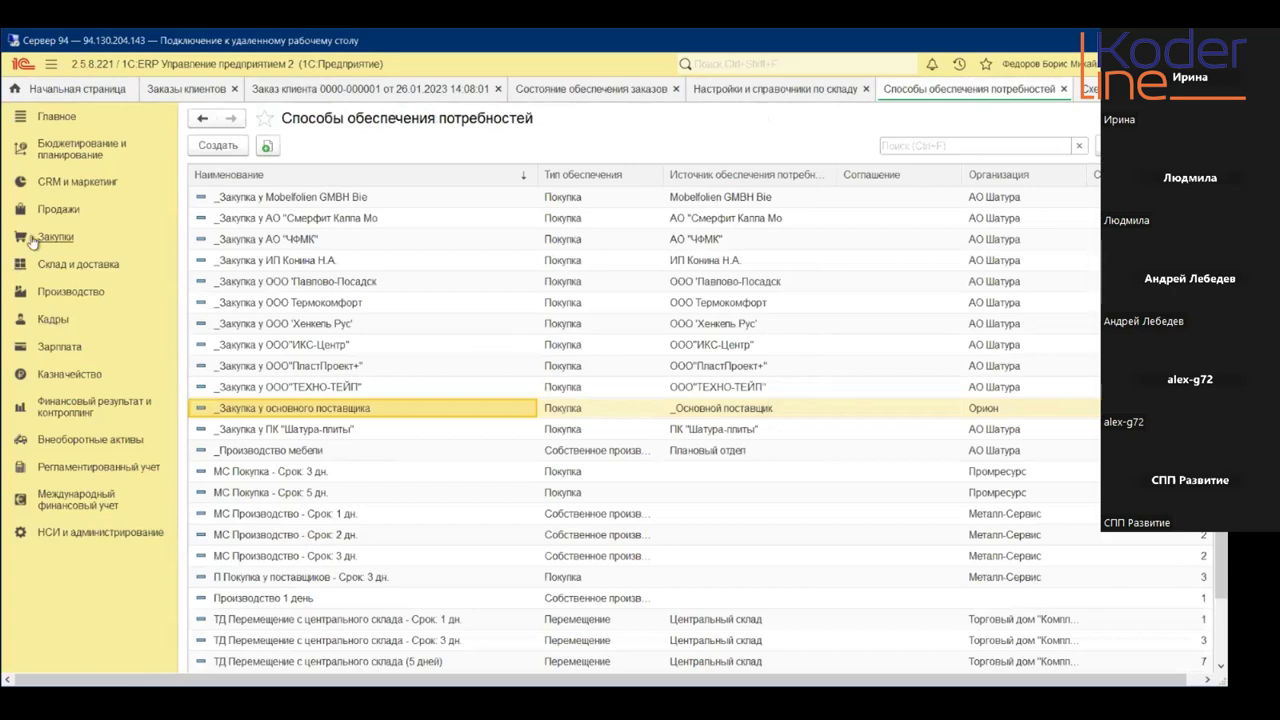
- Open the Заказы на перемещение list in the warehouse section and view the options for creating a transfer order
left_click(80, 293)
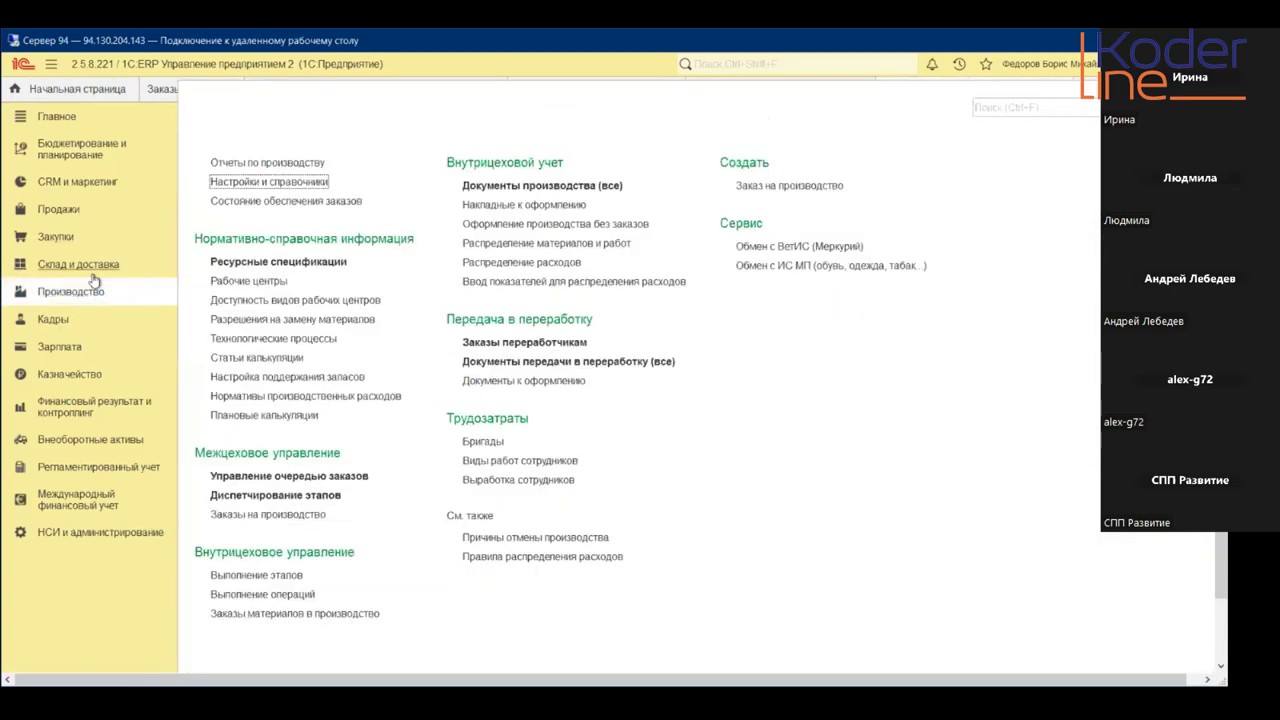
left_click(100, 268)
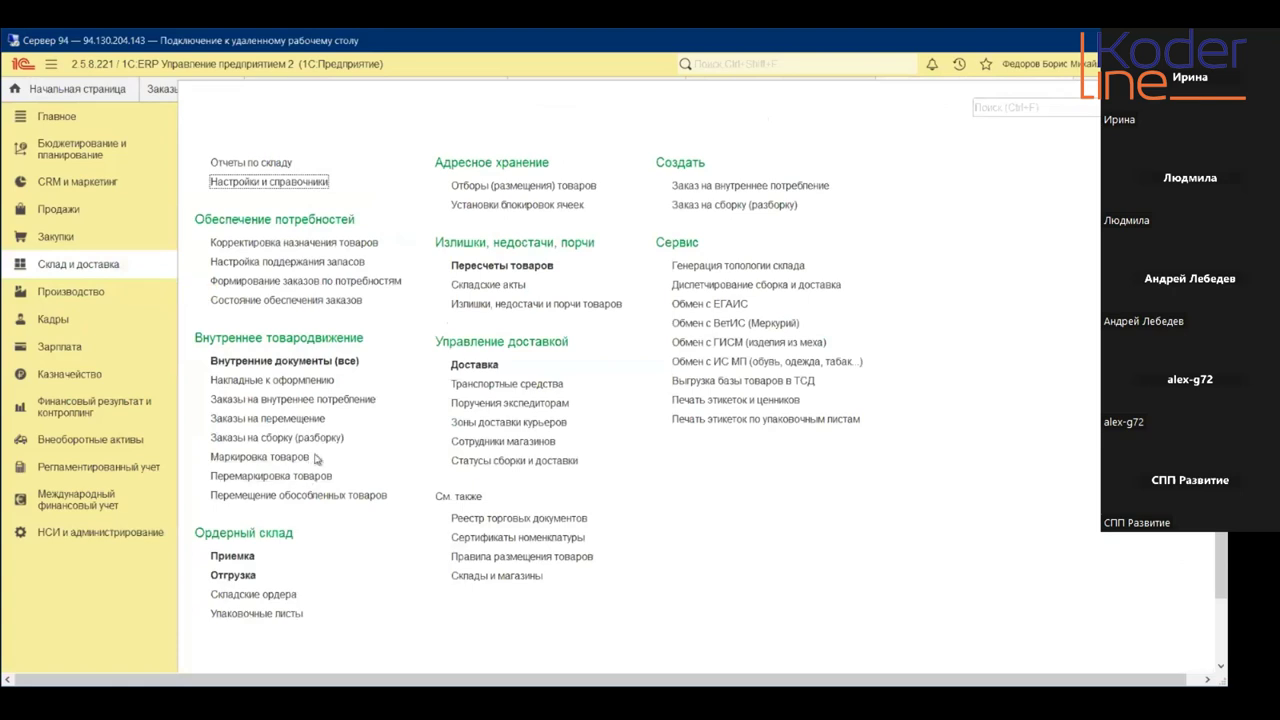
left_click(308, 418)
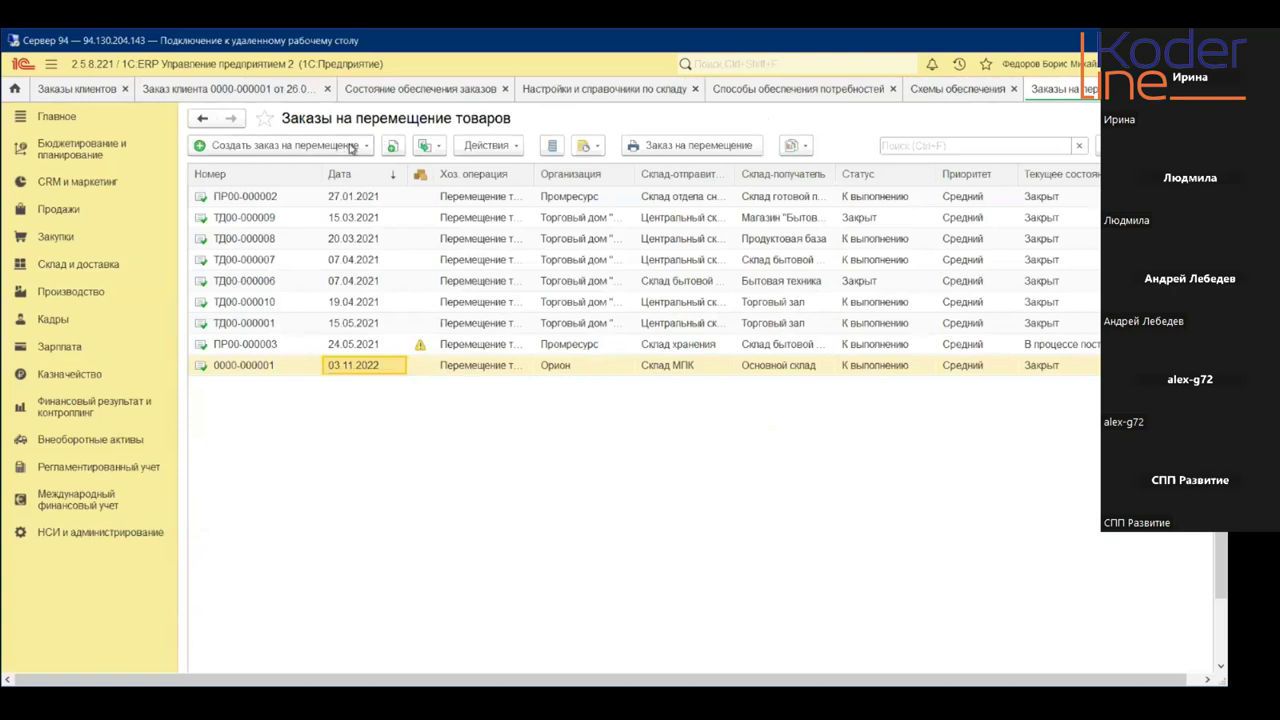
left_click(352, 146)
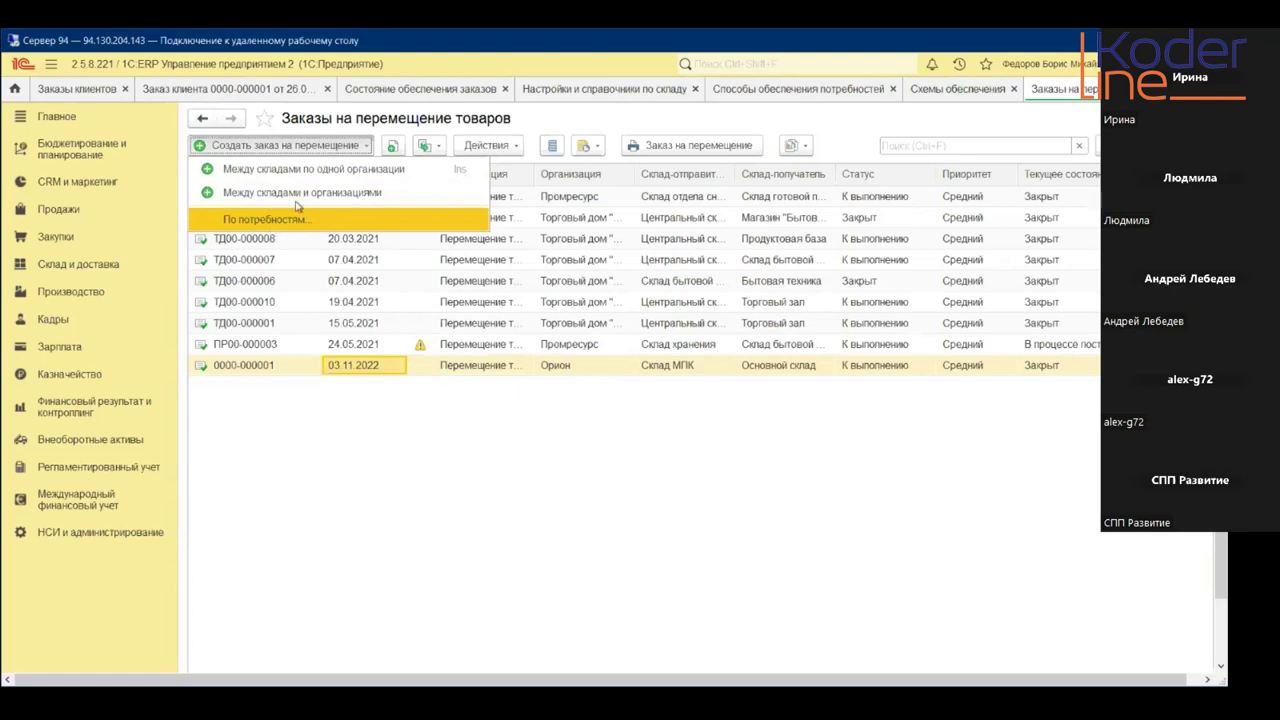
left_click(338, 405)
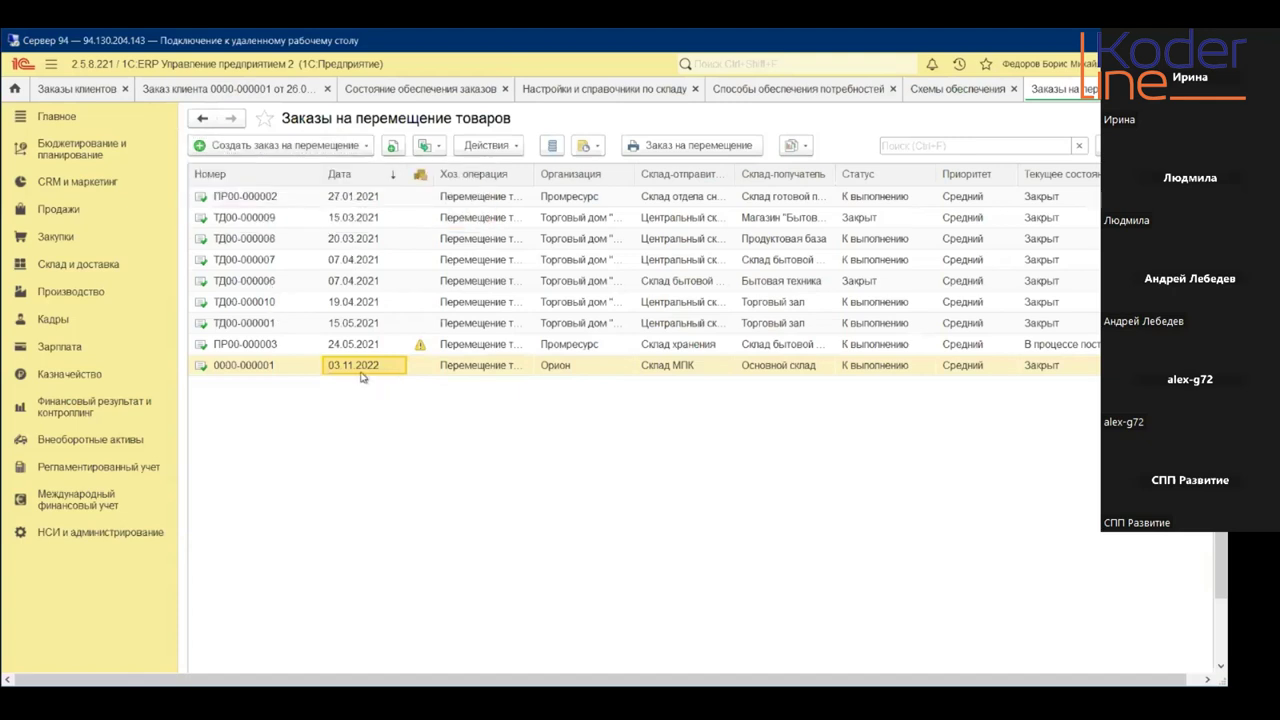
- Open a new transfer order between warehouses of one organization, examine its main details and goods table, and close it unsaved
left_click(345, 147)
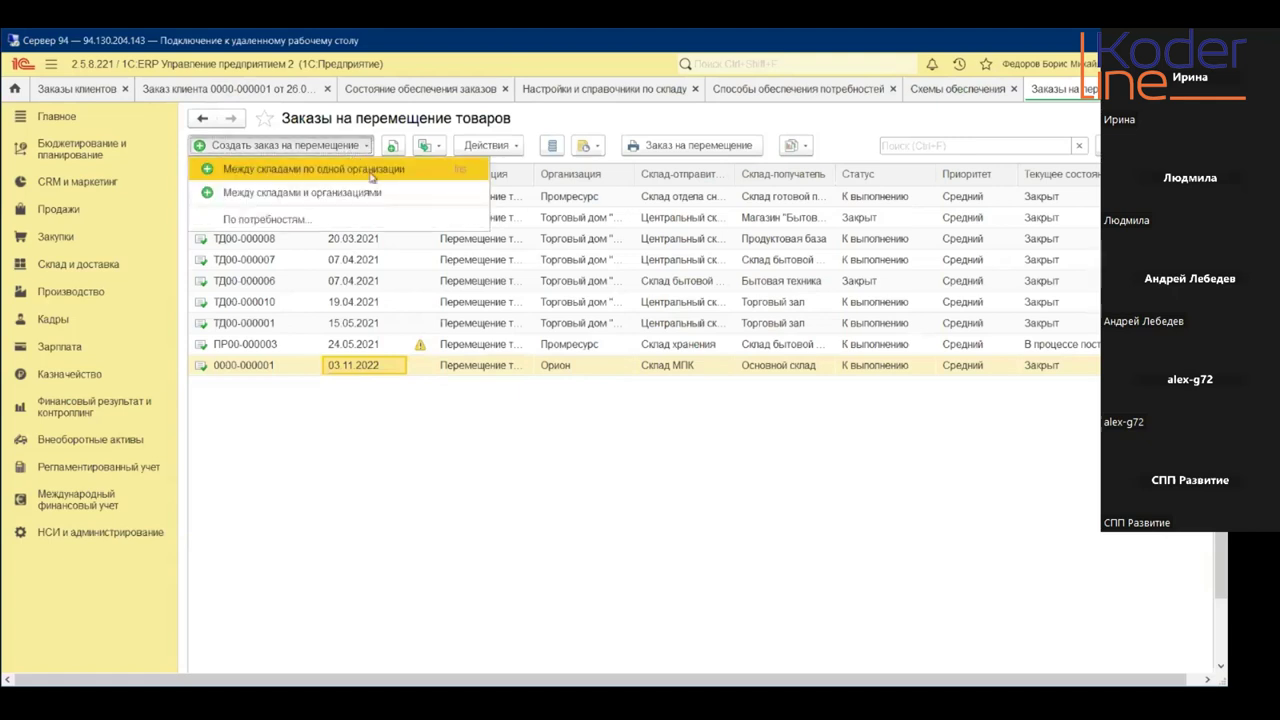
left_click(352, 170)
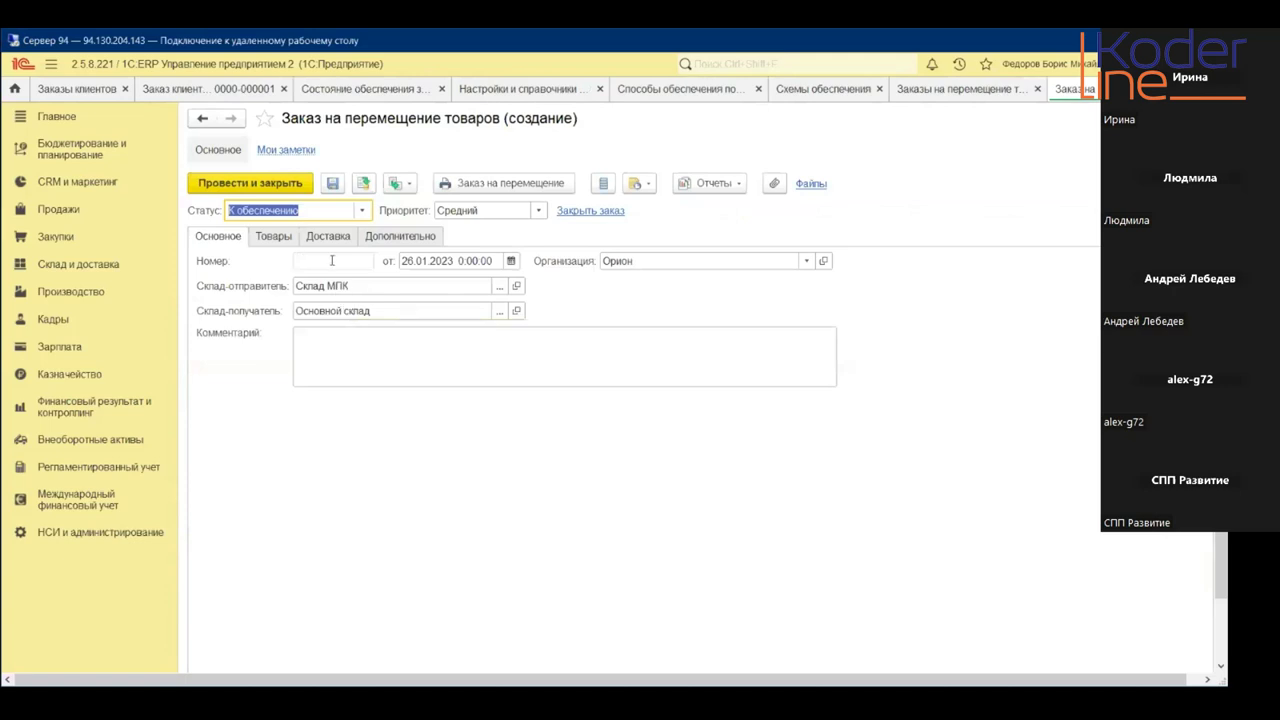
left_click(285, 237)
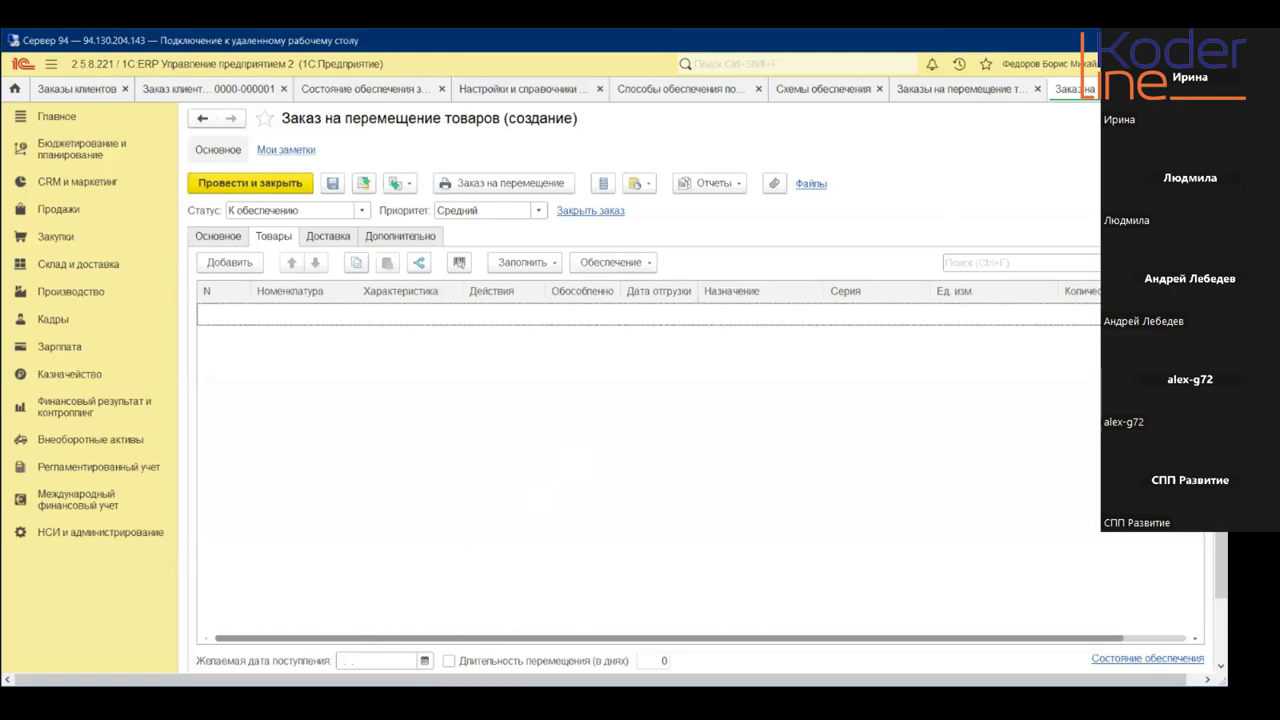
key("Escape")
key("Escape")
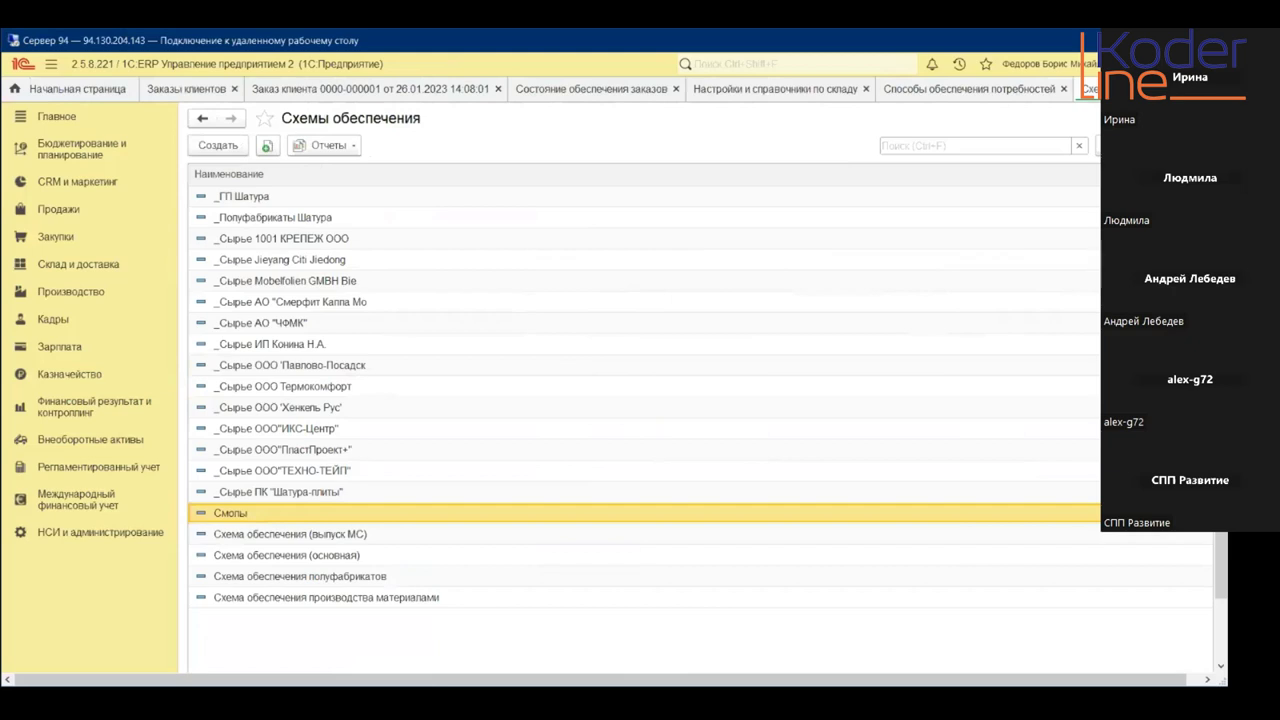
- Close the Схемы обеспечения list and recheck the planning parameters of the supply method "_Закупка у основного поставщика", closing it without changes
key("Escape")
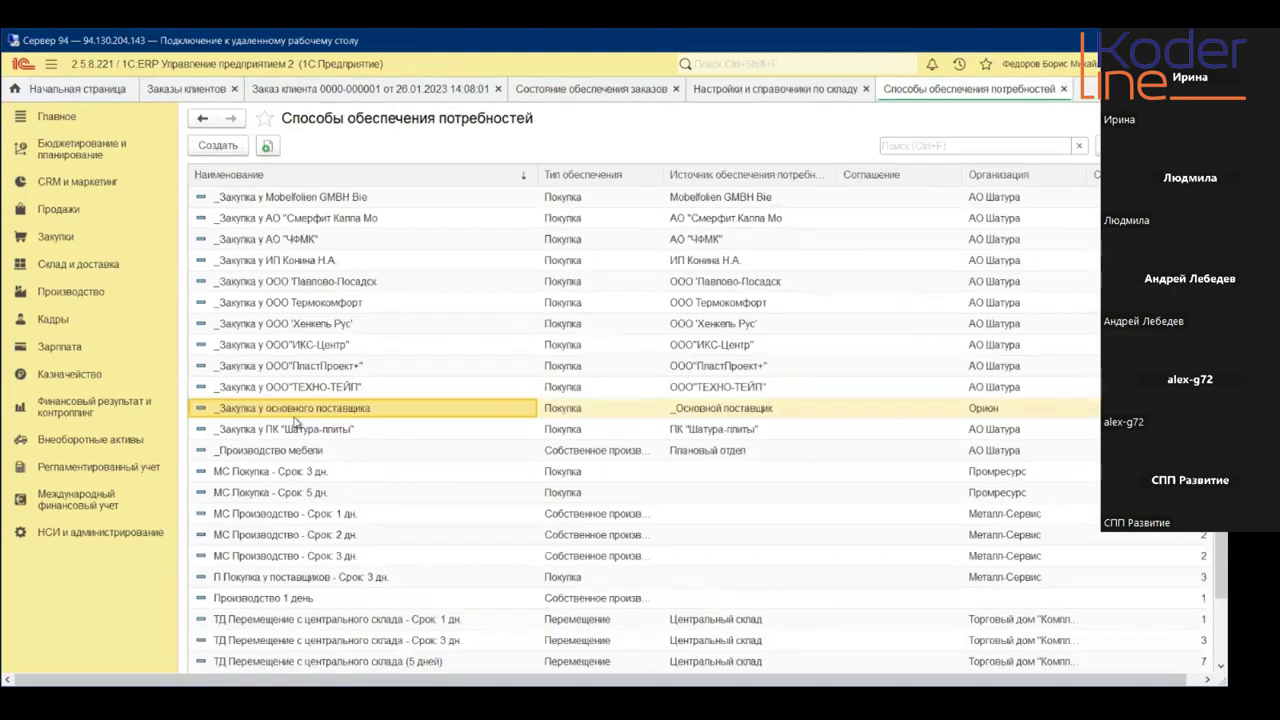
double_click(307, 412)
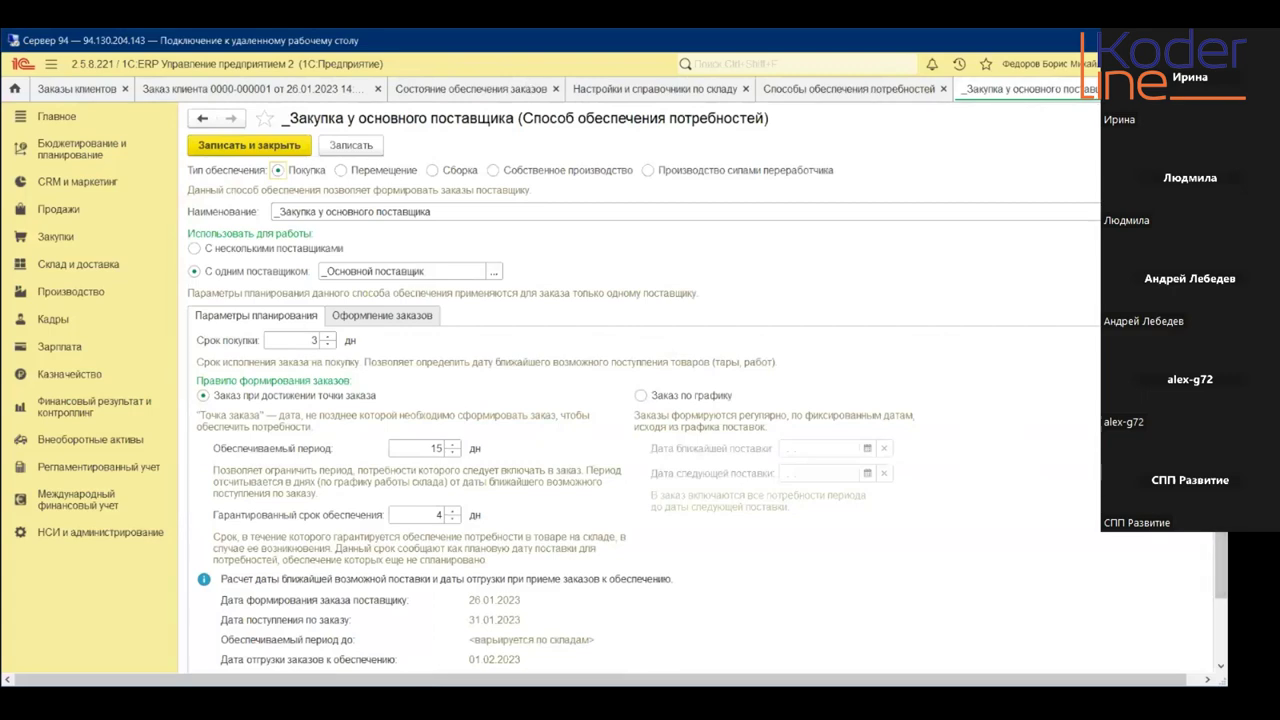
key("Escape")
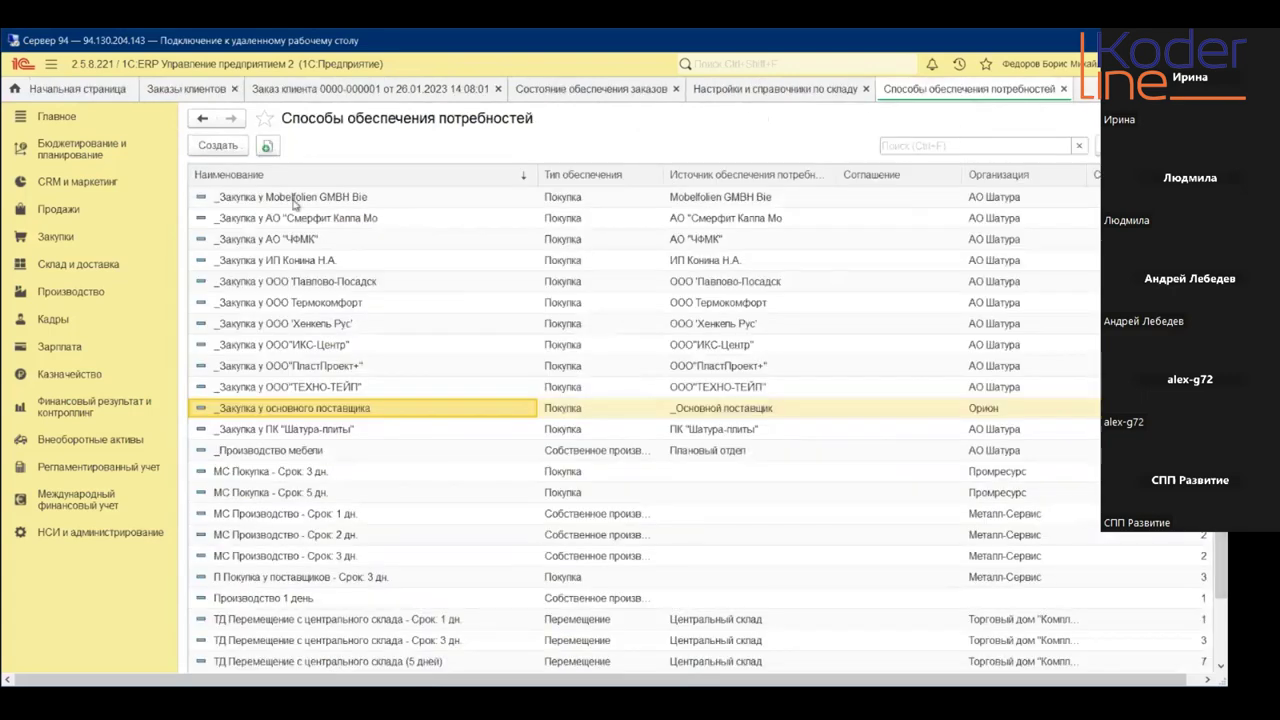
- Open the item card of Товар 001 from the Номенклатура list
left_click(82, 538)
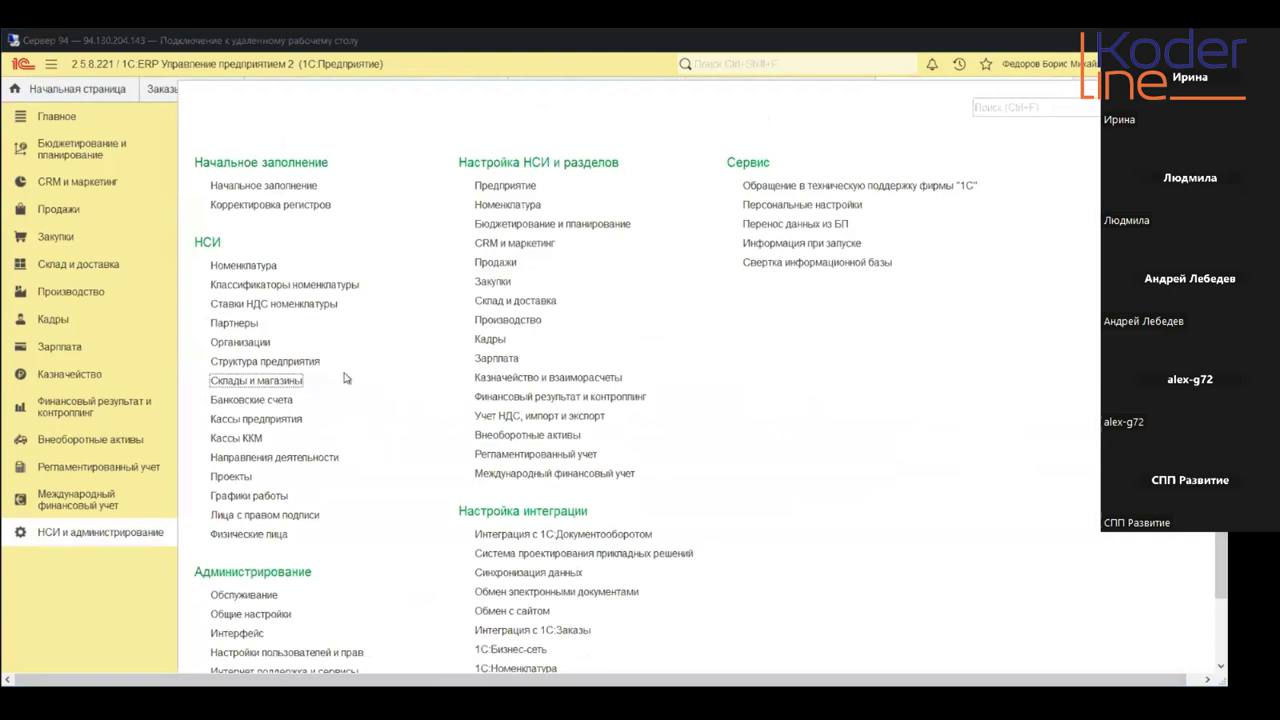
left_click(253, 264)
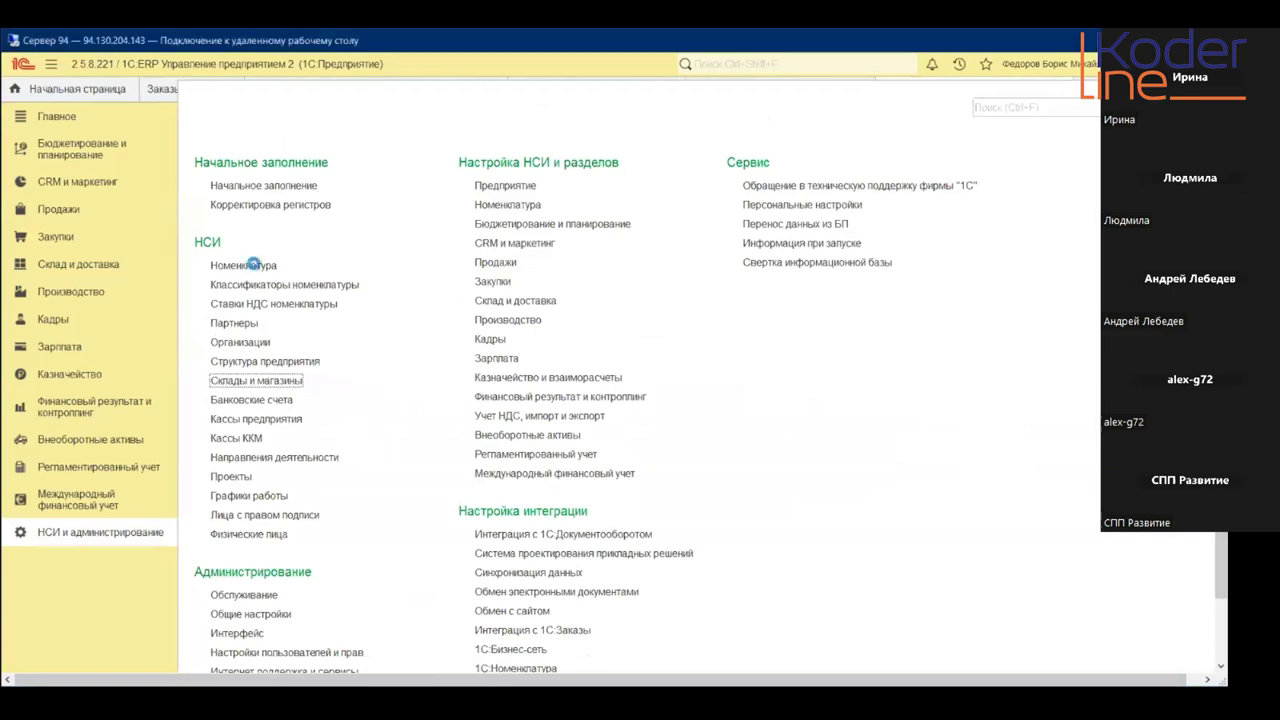
left_click(256, 226)
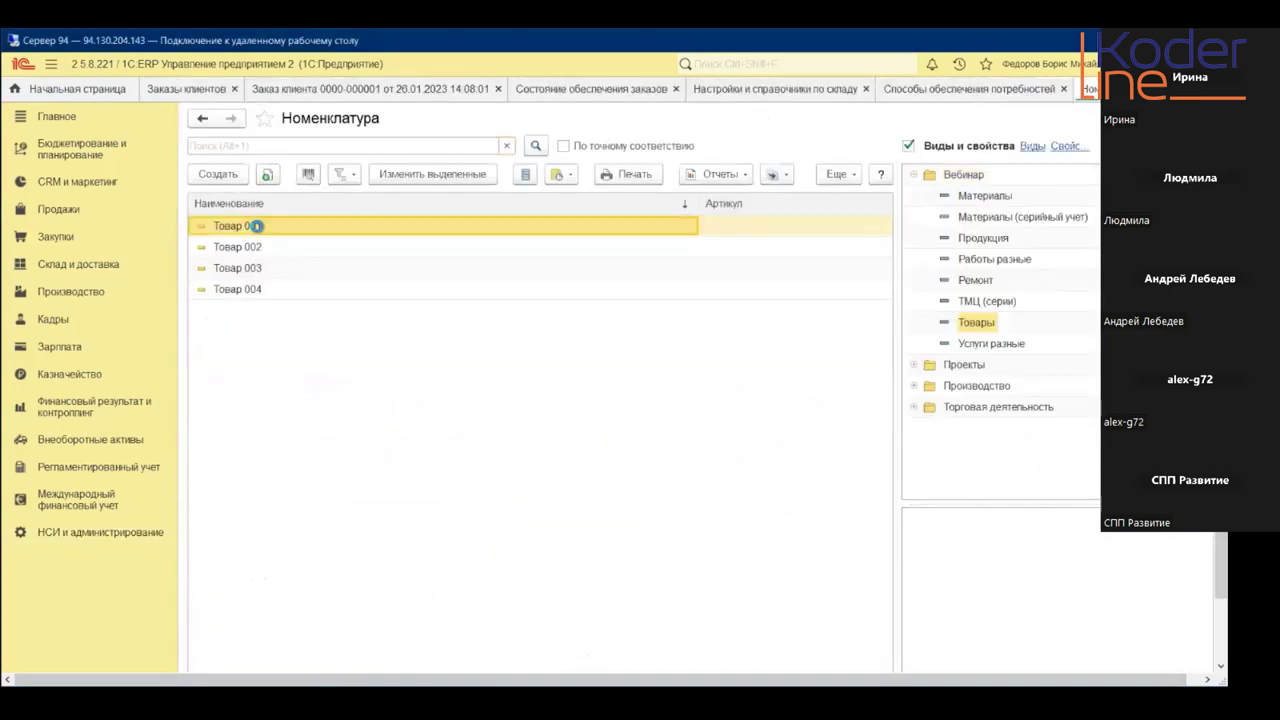
double_click(256, 226)
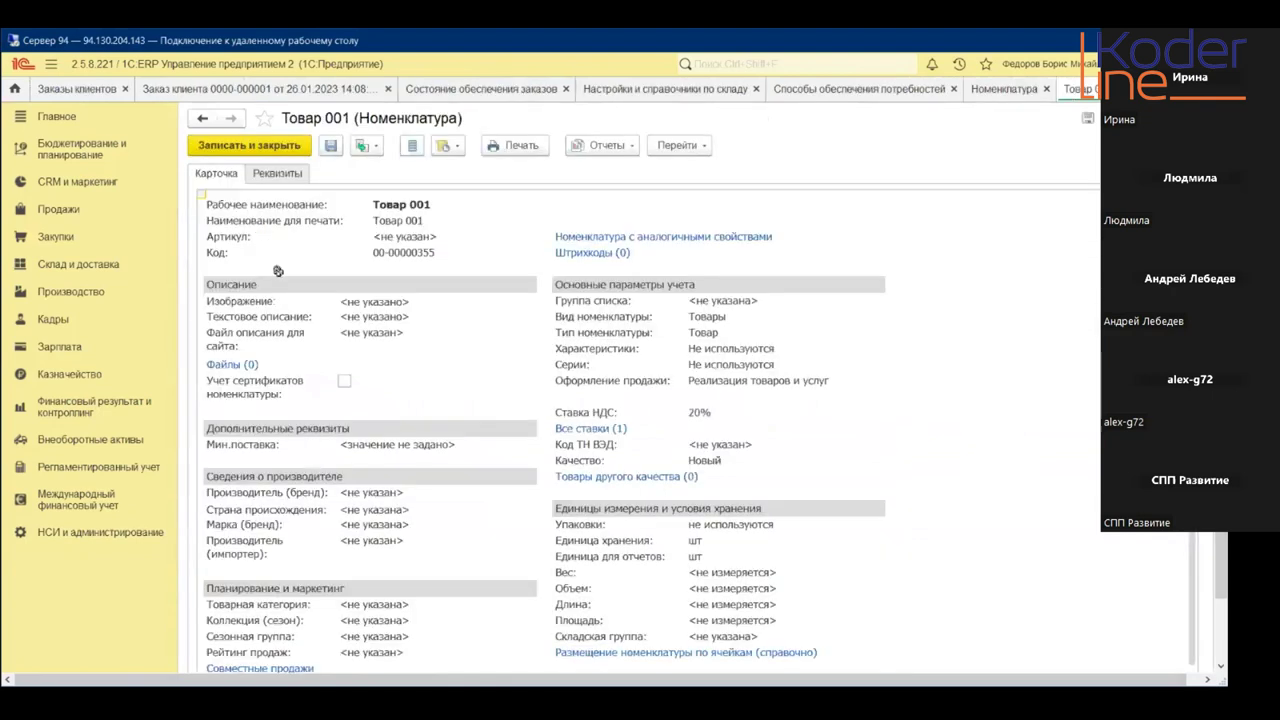
- Set the supply scheme of Товар 001 to Схема обеспечения (основная), choosing from all schemes, and save and close the card
scroll(403, 575, "down", 1)
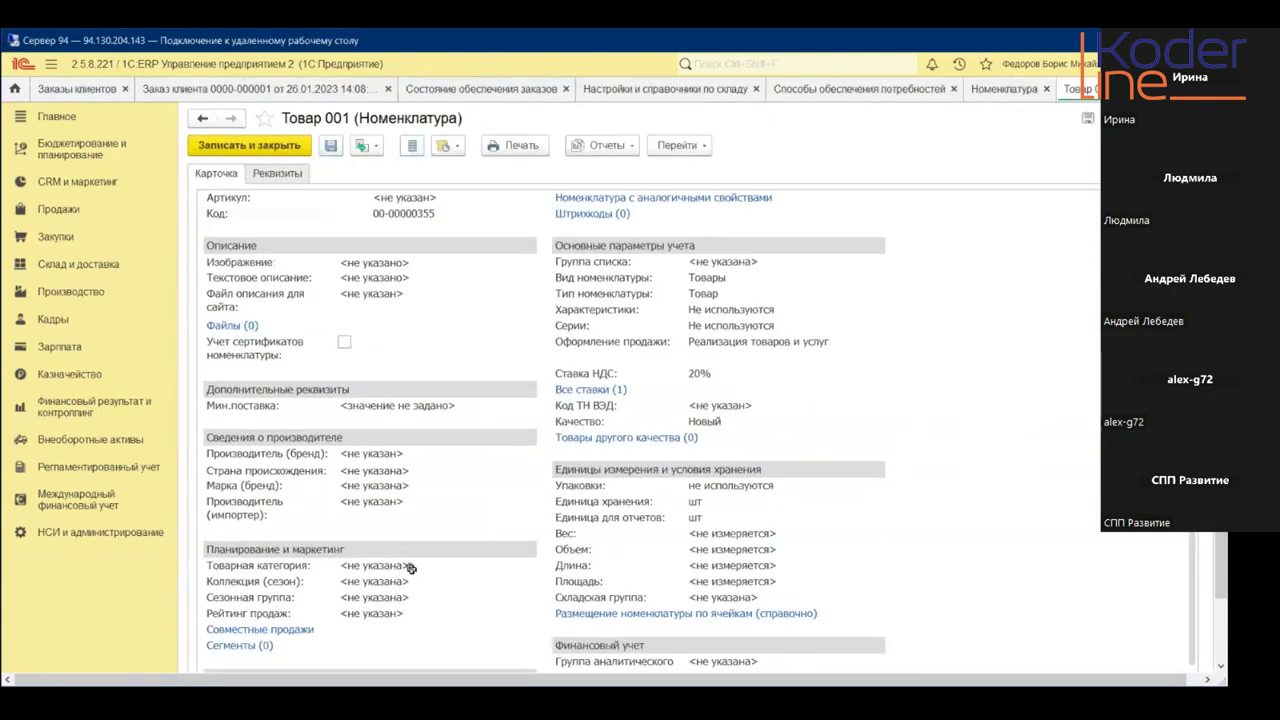
scroll(410, 568, "down", 3)
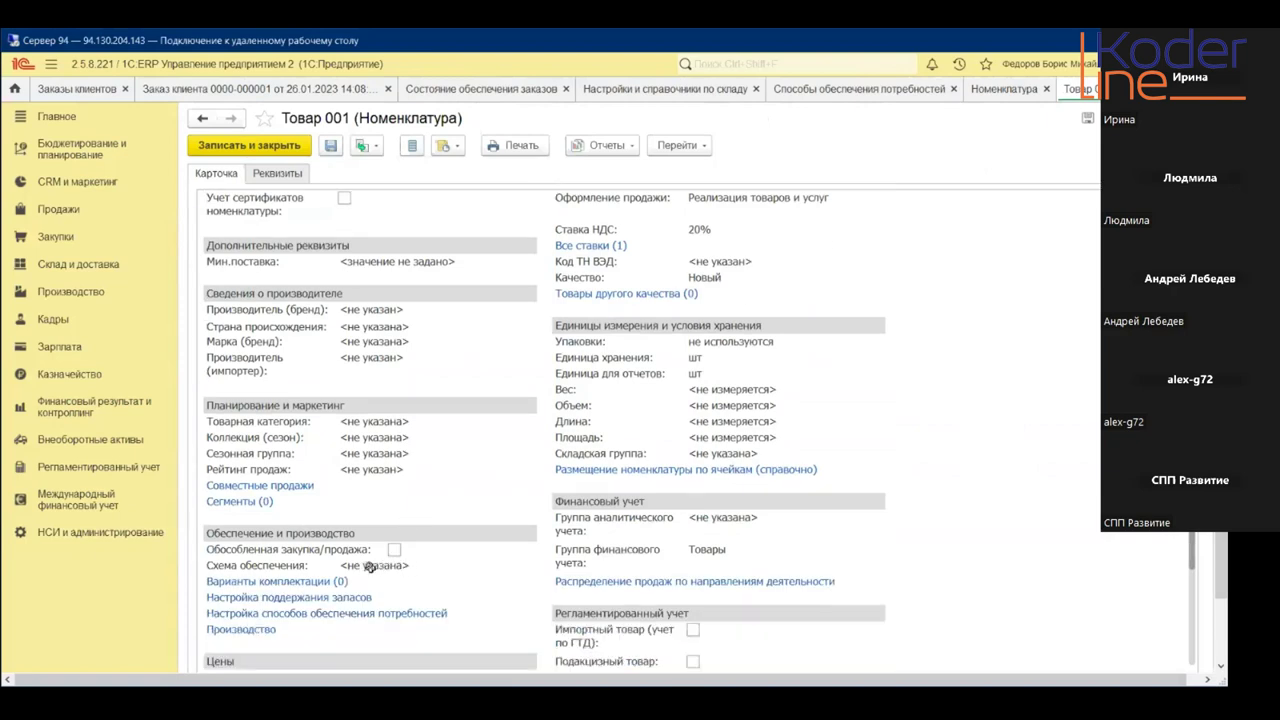
left_click(370, 566)
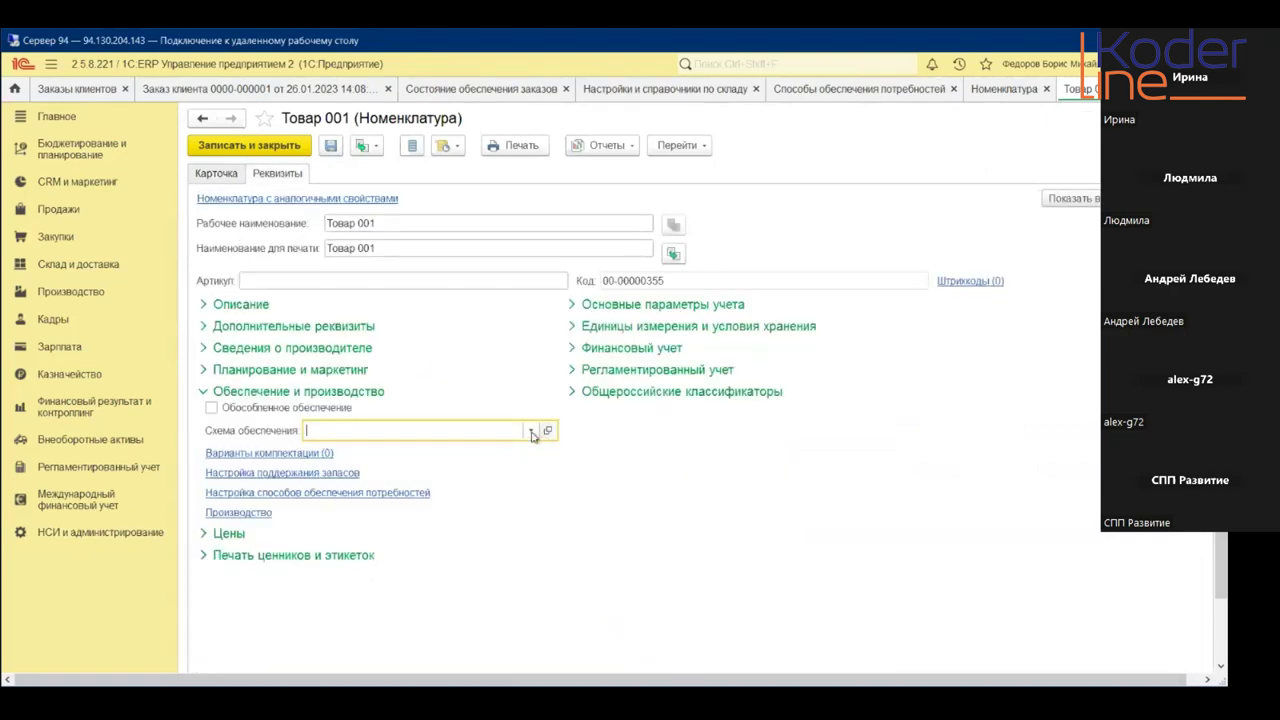
left_click(531, 431)
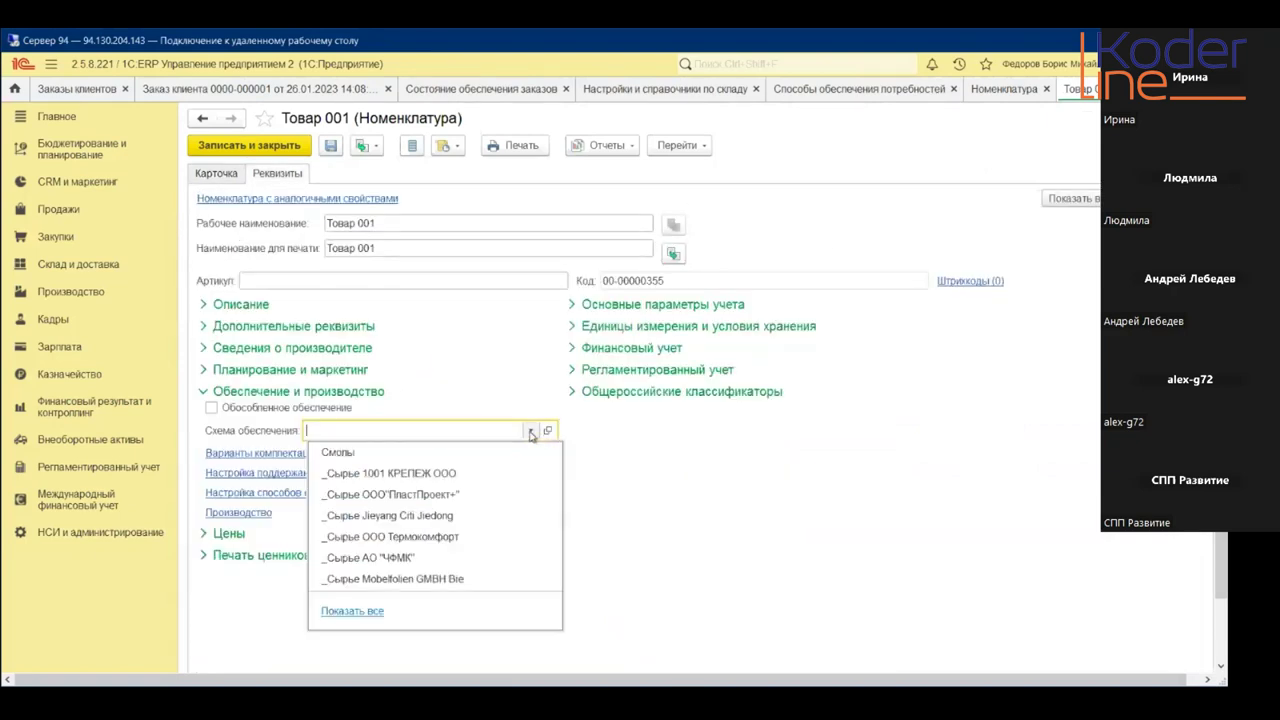
left_click(352, 612)
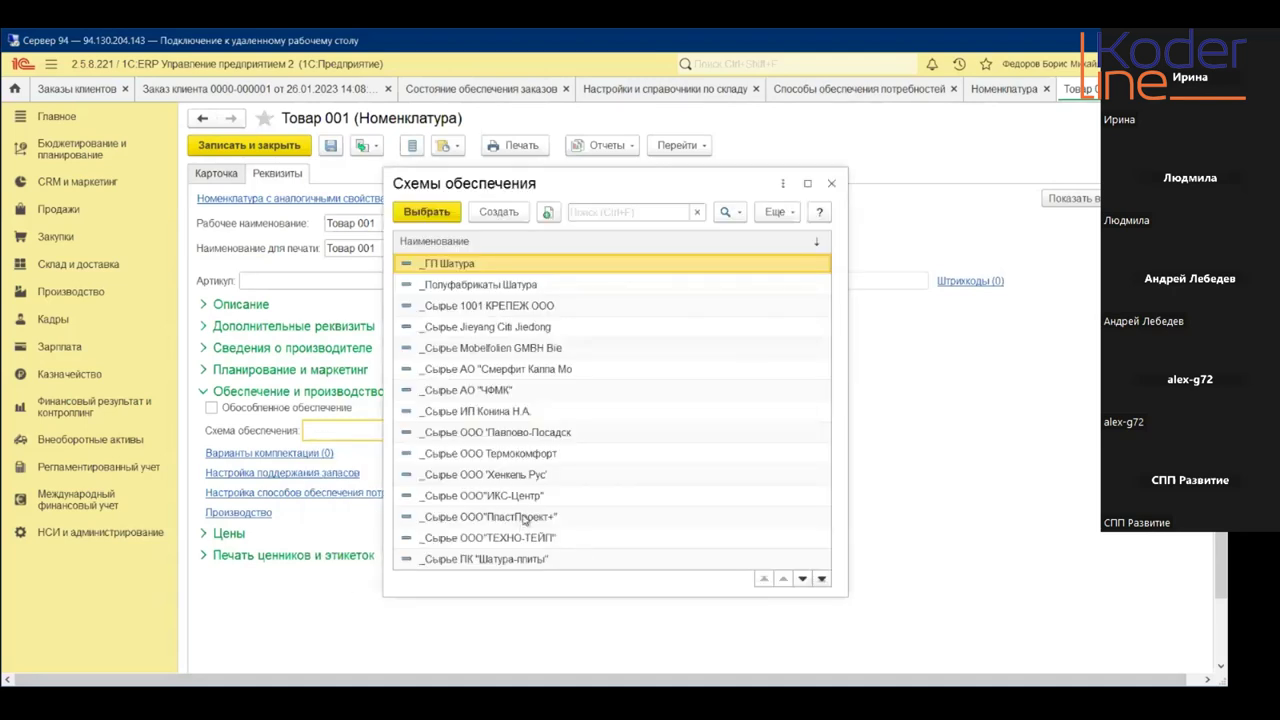
scroll(524, 519, "down", 3)
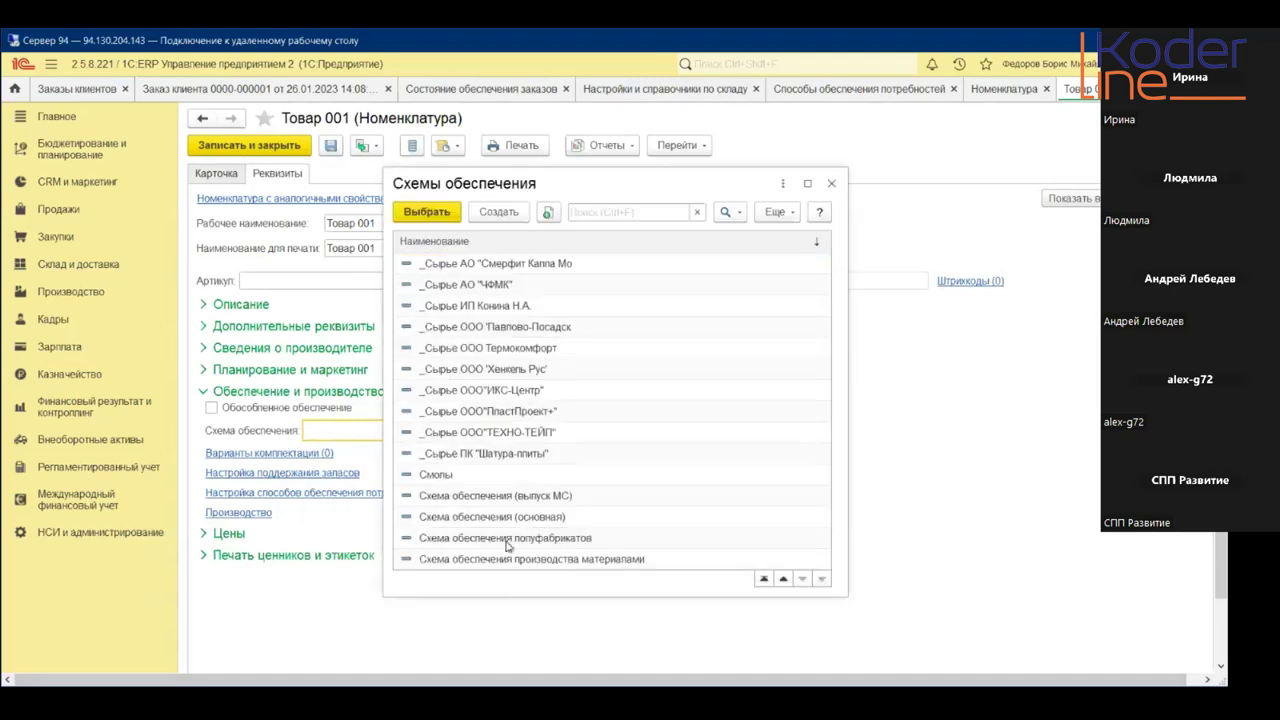
left_click(512, 519)
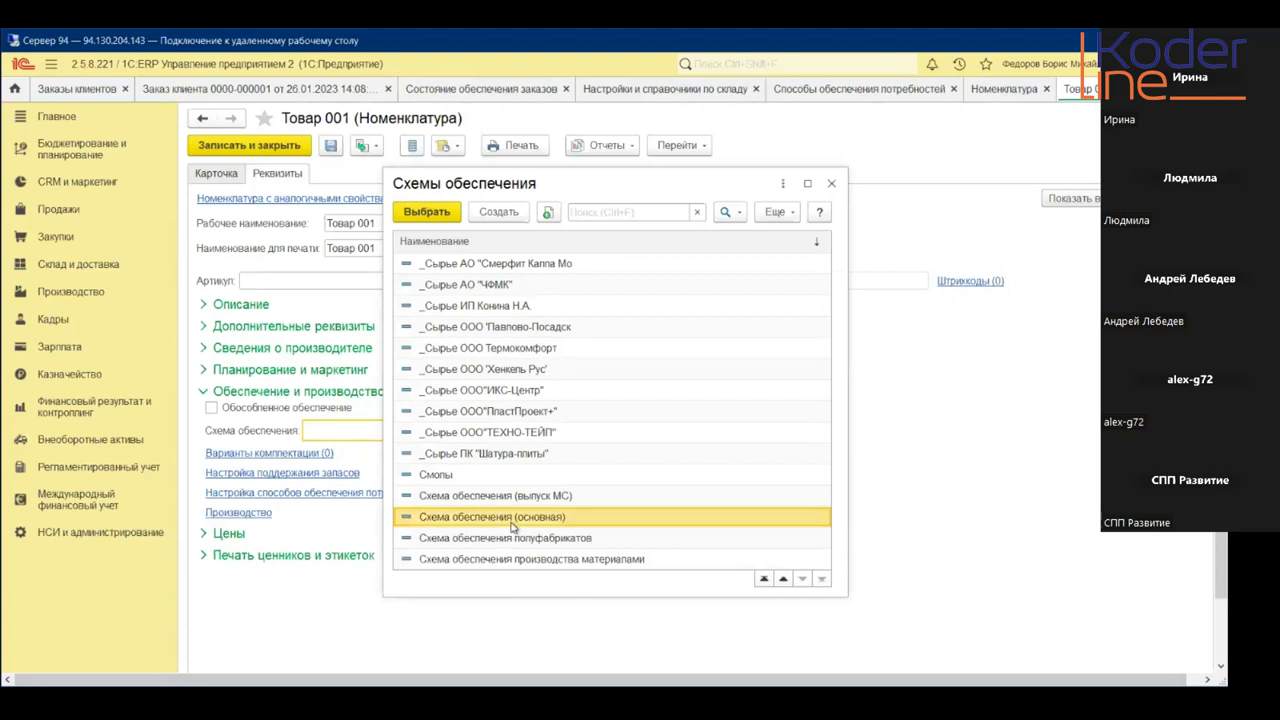
double_click(512, 518)
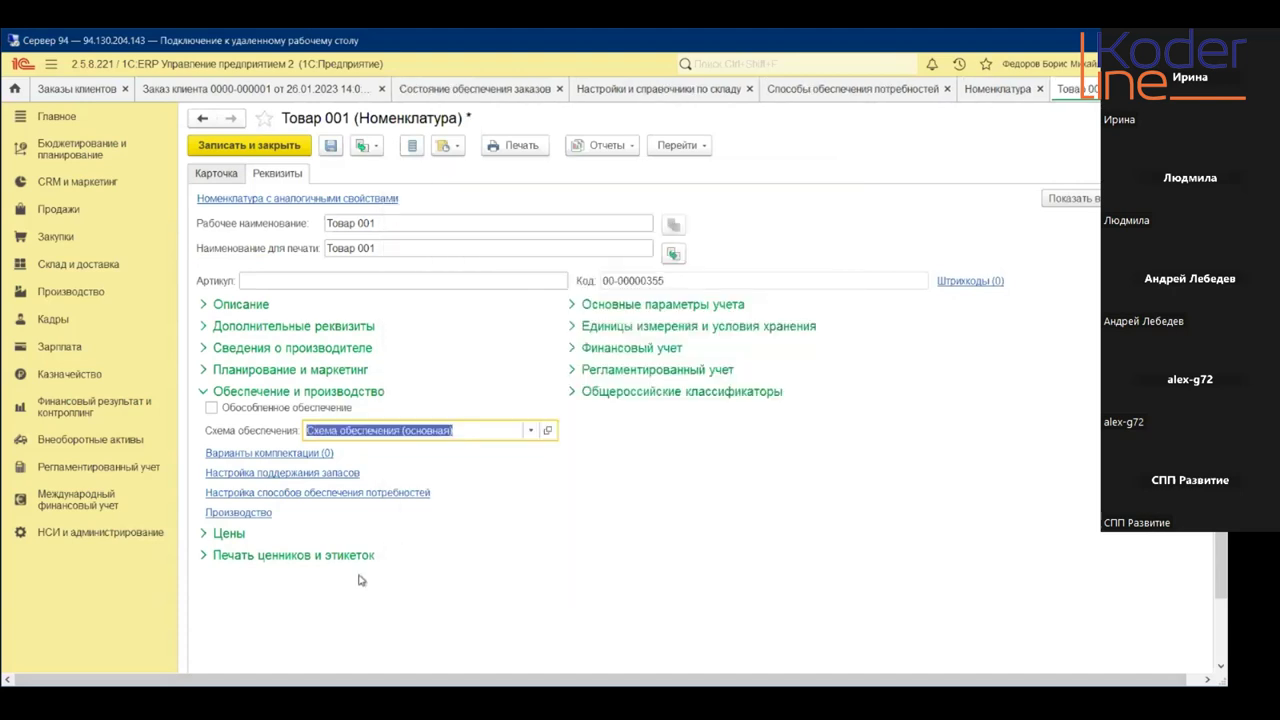
left_click(258, 146)
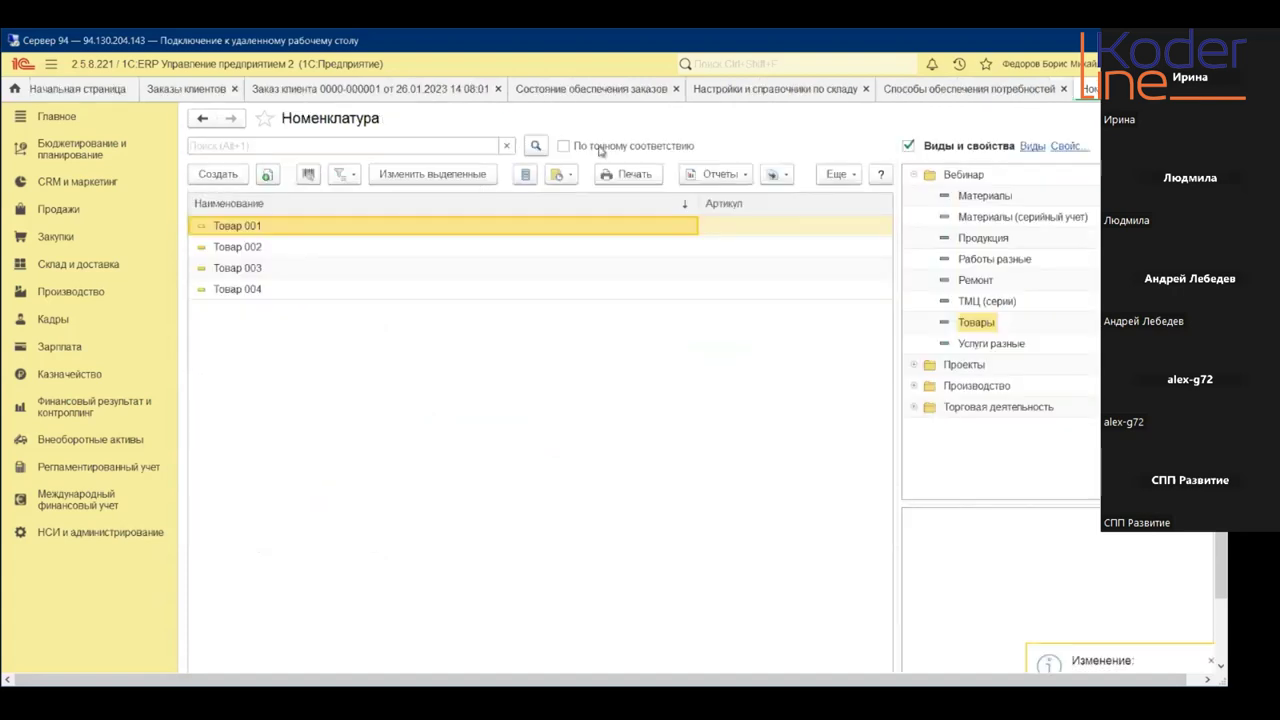
- Refresh the order supply status for warehouse Управление запасами by closing Состояние обеспечения заказов and reopening it from the sales section
left_click(580, 89)
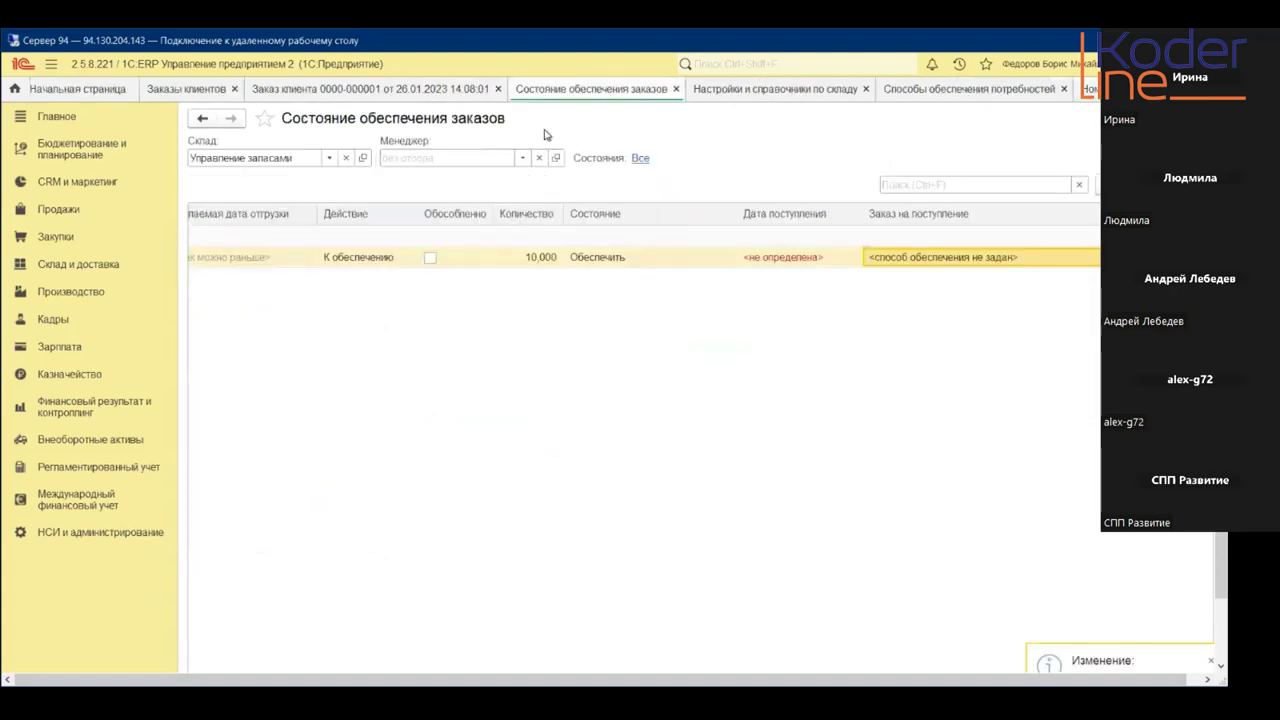
left_click(329, 158)
left_click(290, 201)
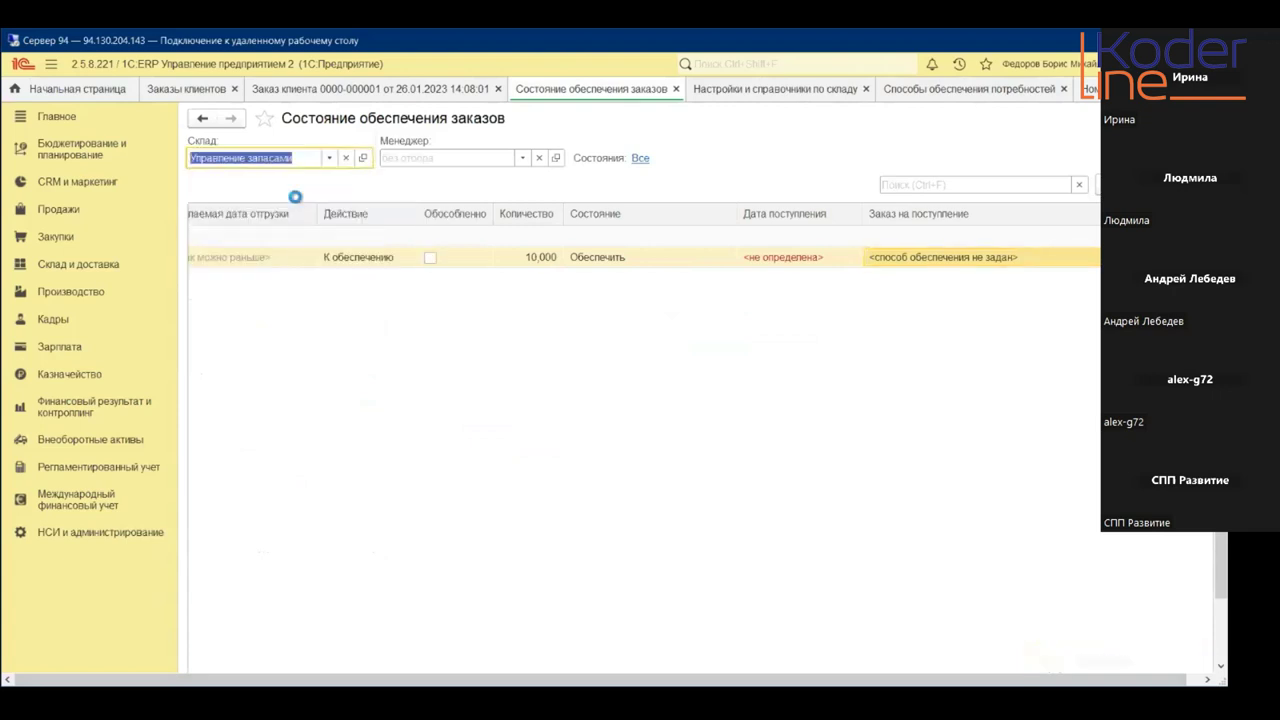
double_click(510, 372)
left_click(676, 88)
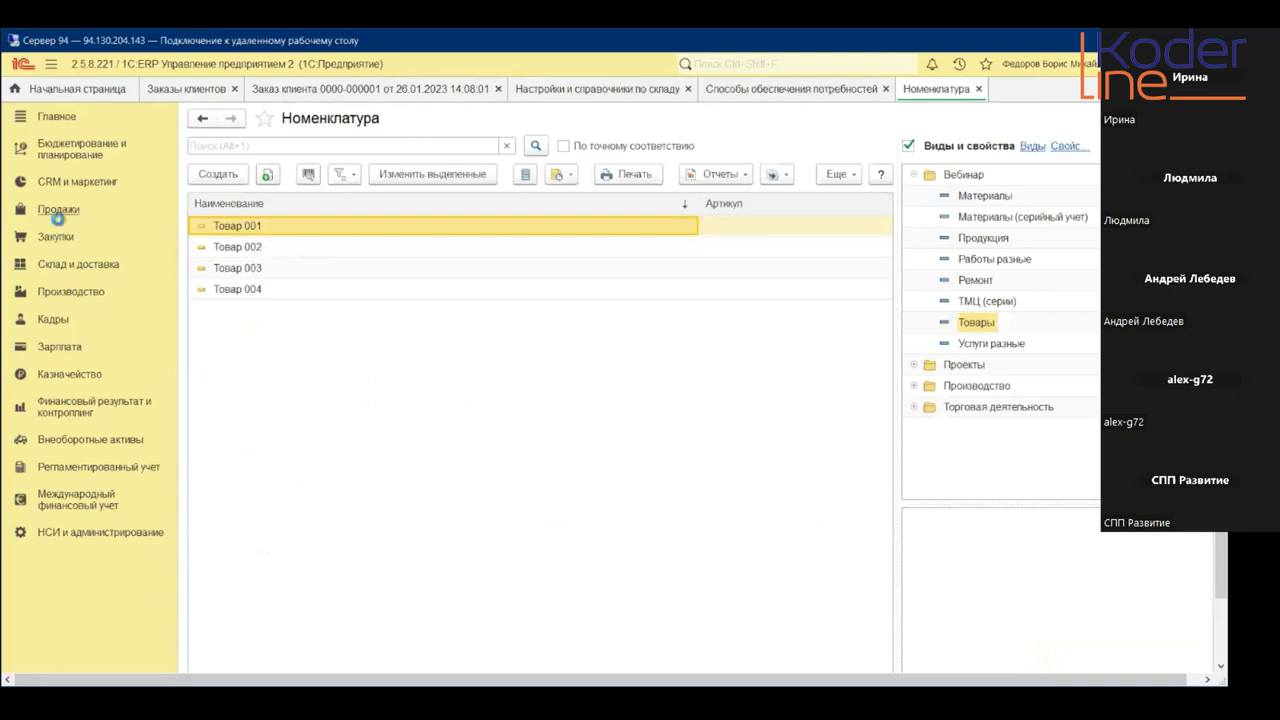
left_click(57, 209)
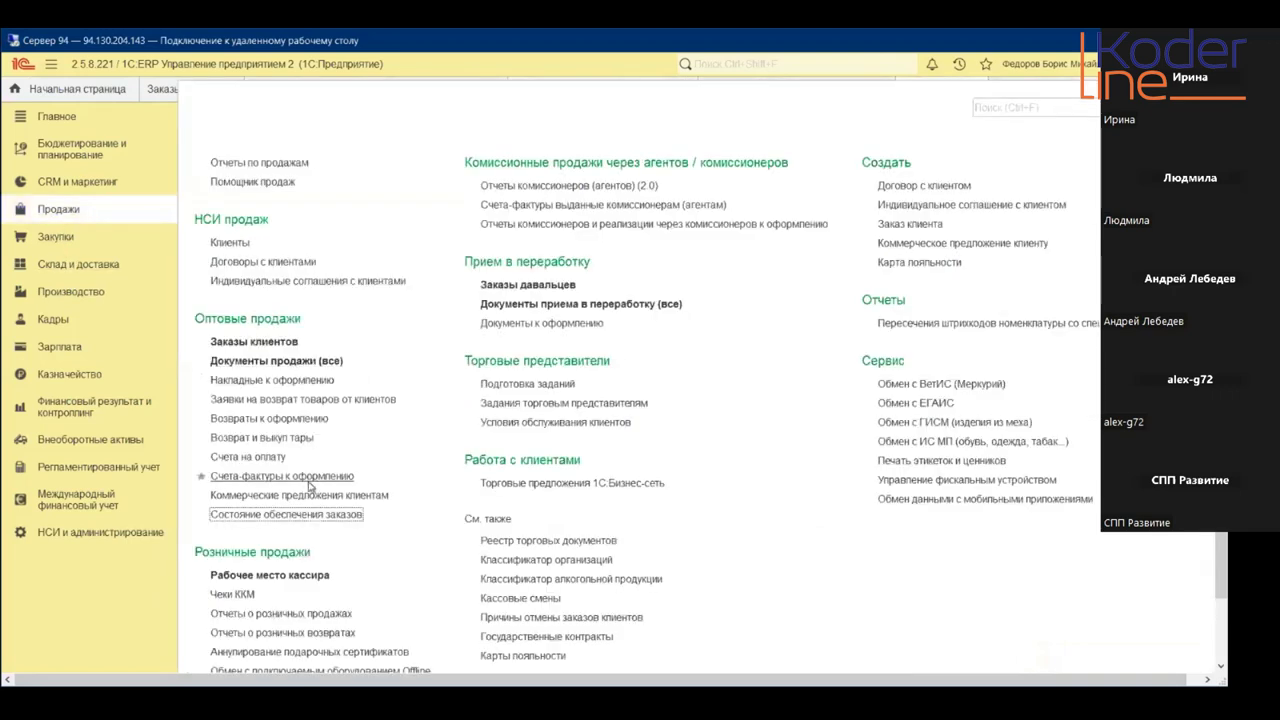
left_click(310, 514)
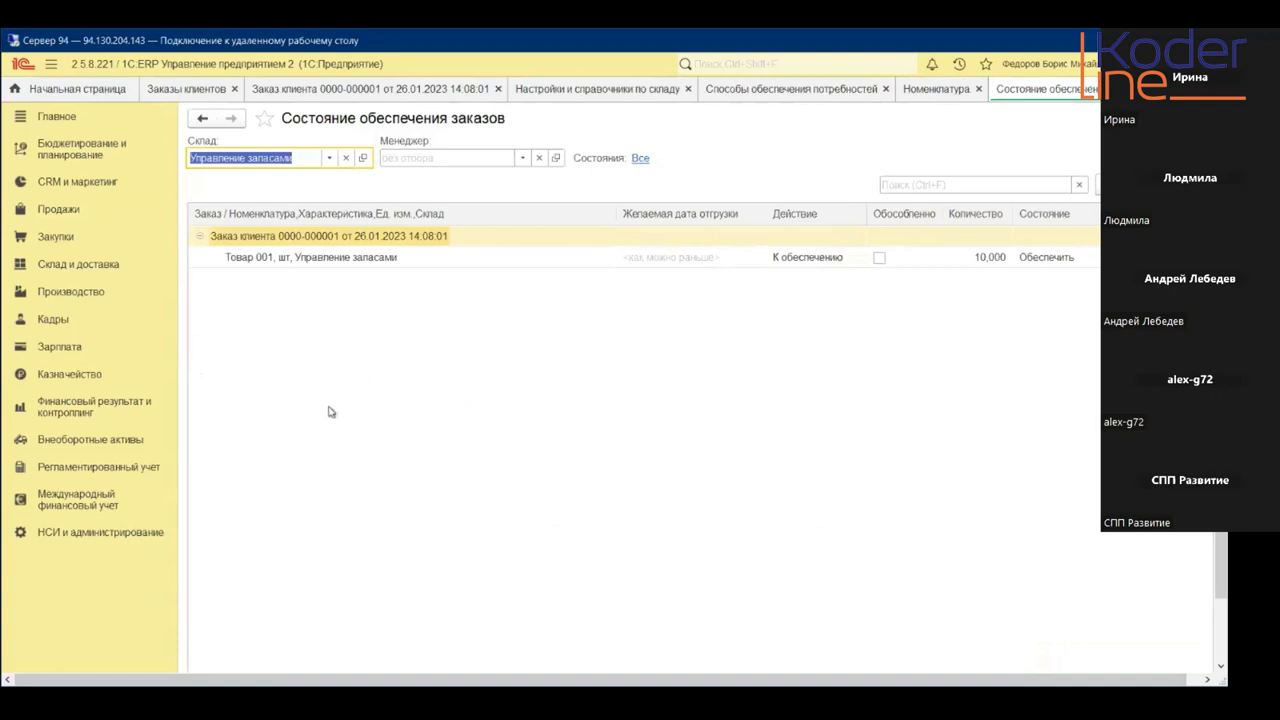
- Examine the expected arrival date and the receipt order source for Товар 001 in the order supply status
left_click(1207, 679)
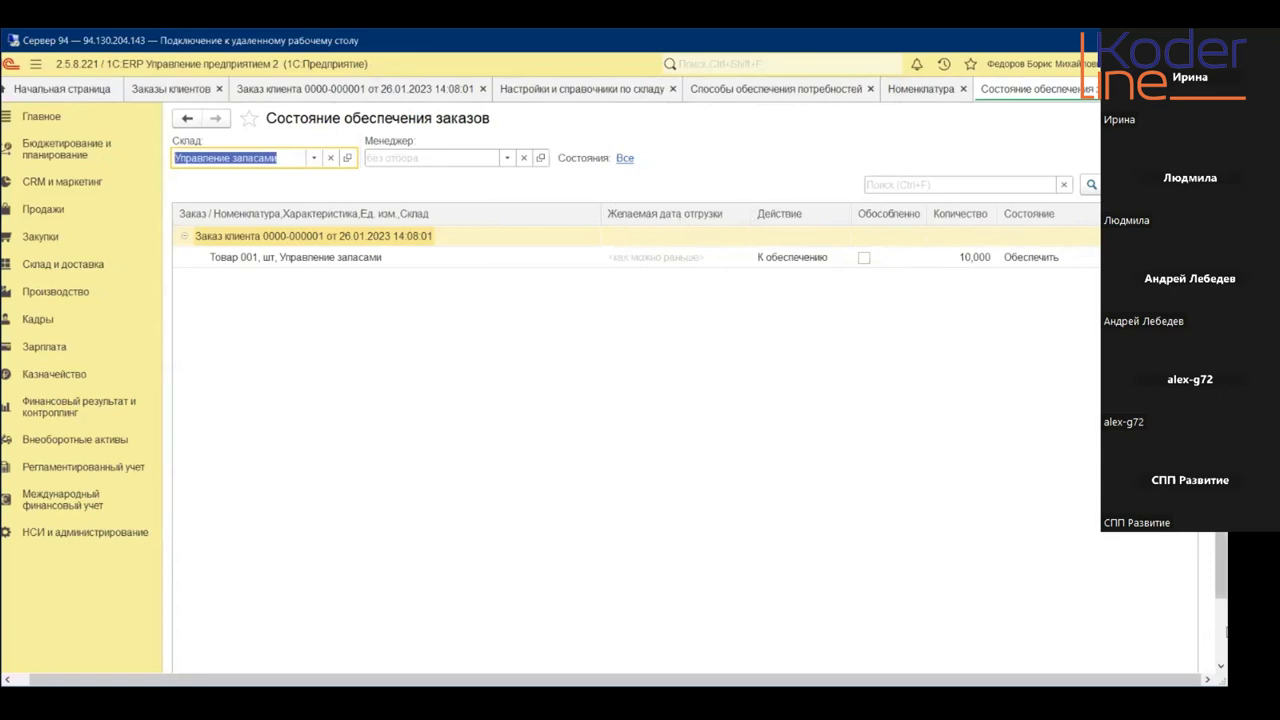
left_click(1223, 632)
left_click(1025, 625)
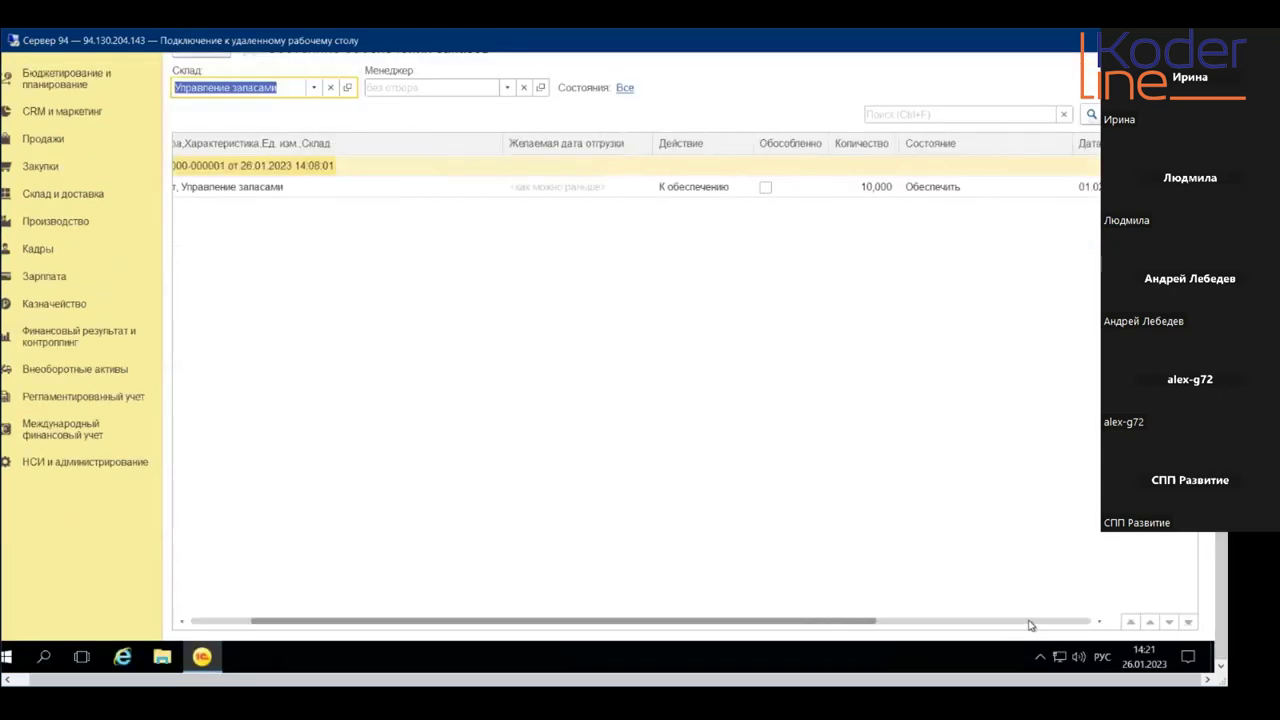
left_click(1098, 621)
left_click(884, 190)
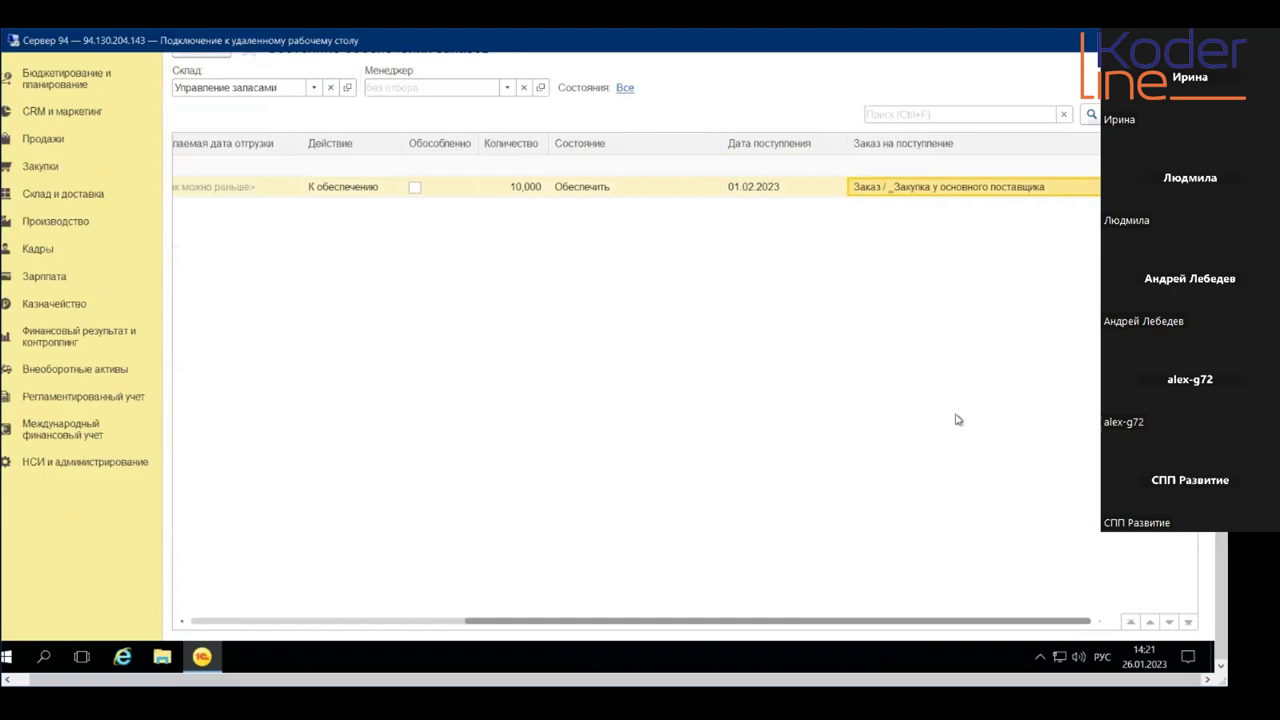
left_click_drag(1058, 619, 963, 623)
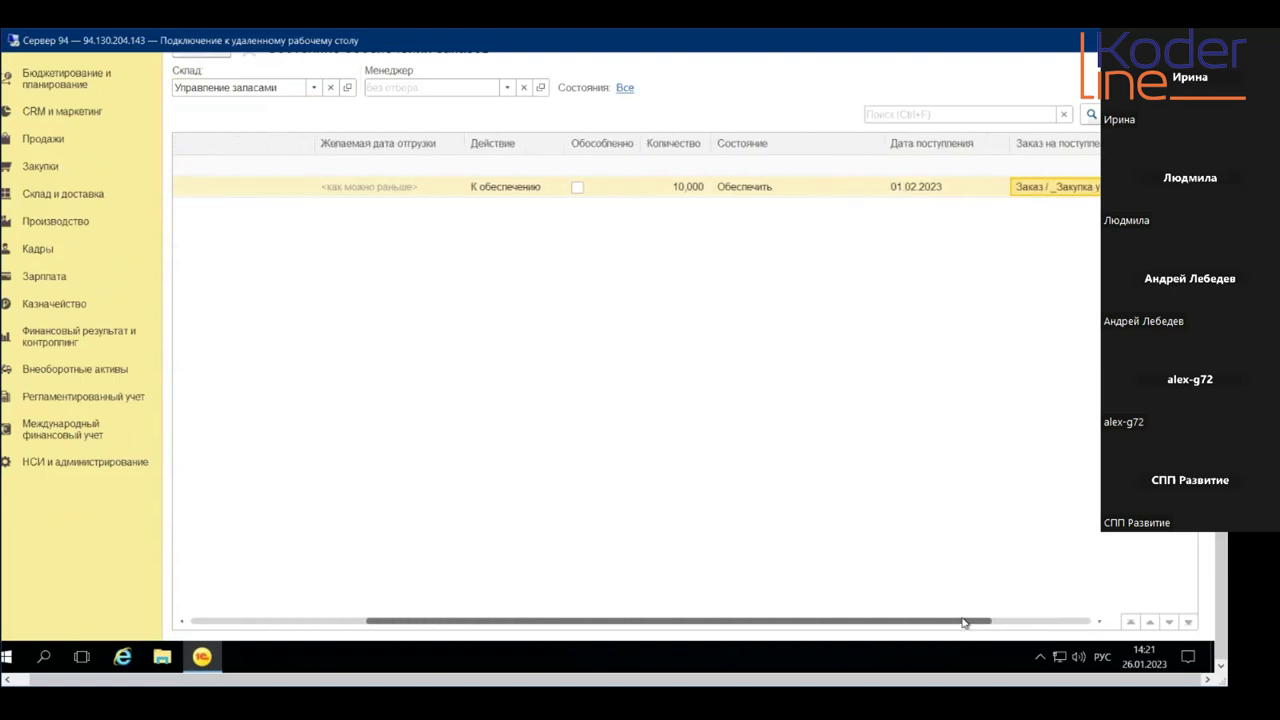
left_click(923, 197)
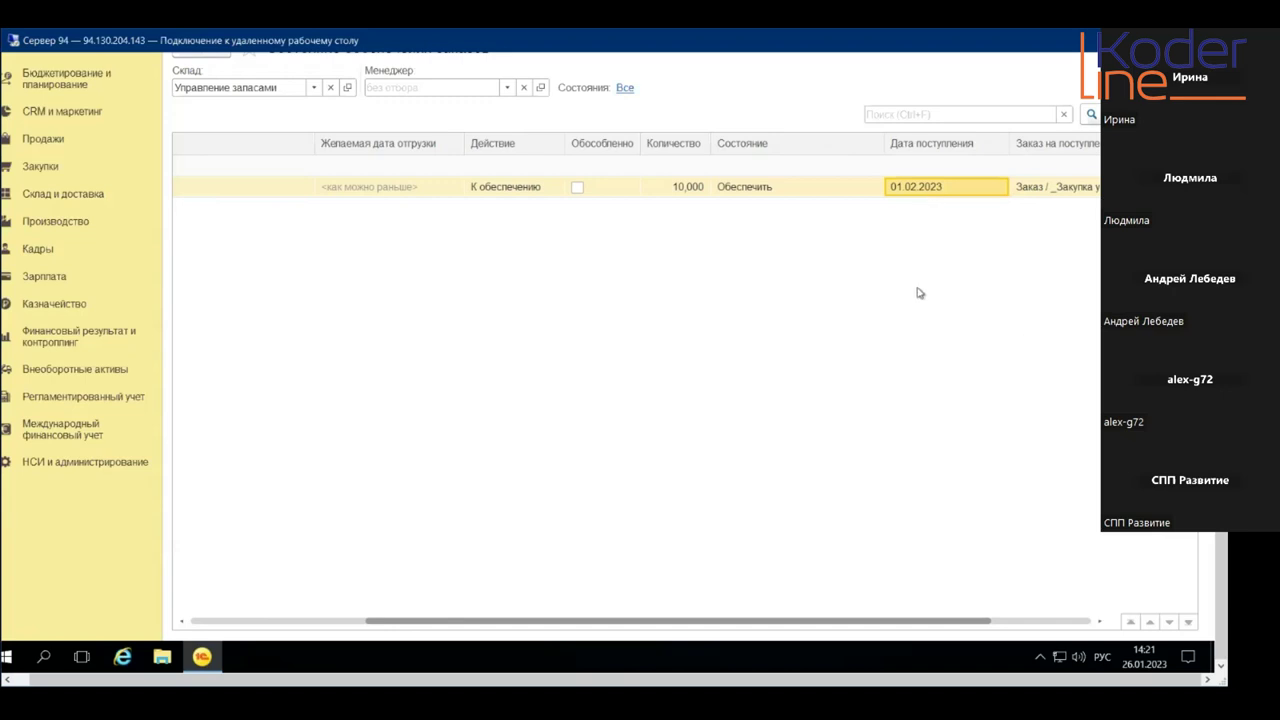
- Post the customer order for Товар 001 again to recalculate its possible shipment date
left_click_drag(377, 619, 200, 632)
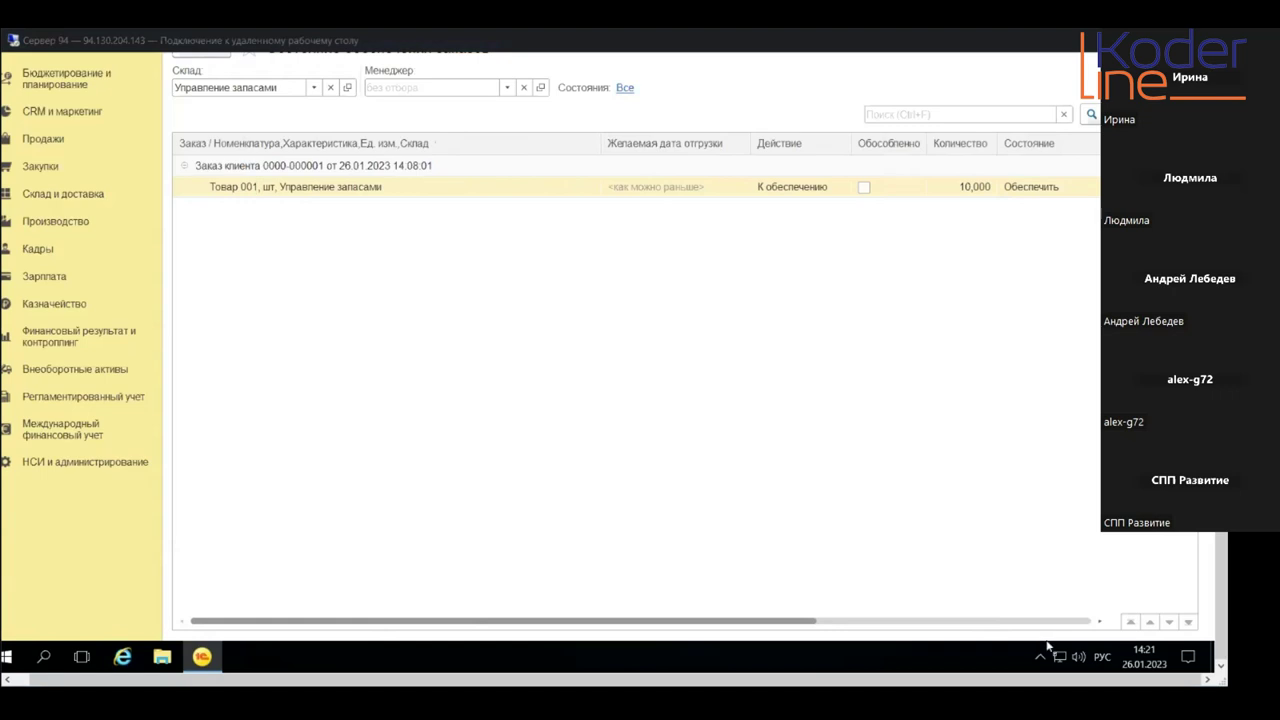
left_click(816, 382)
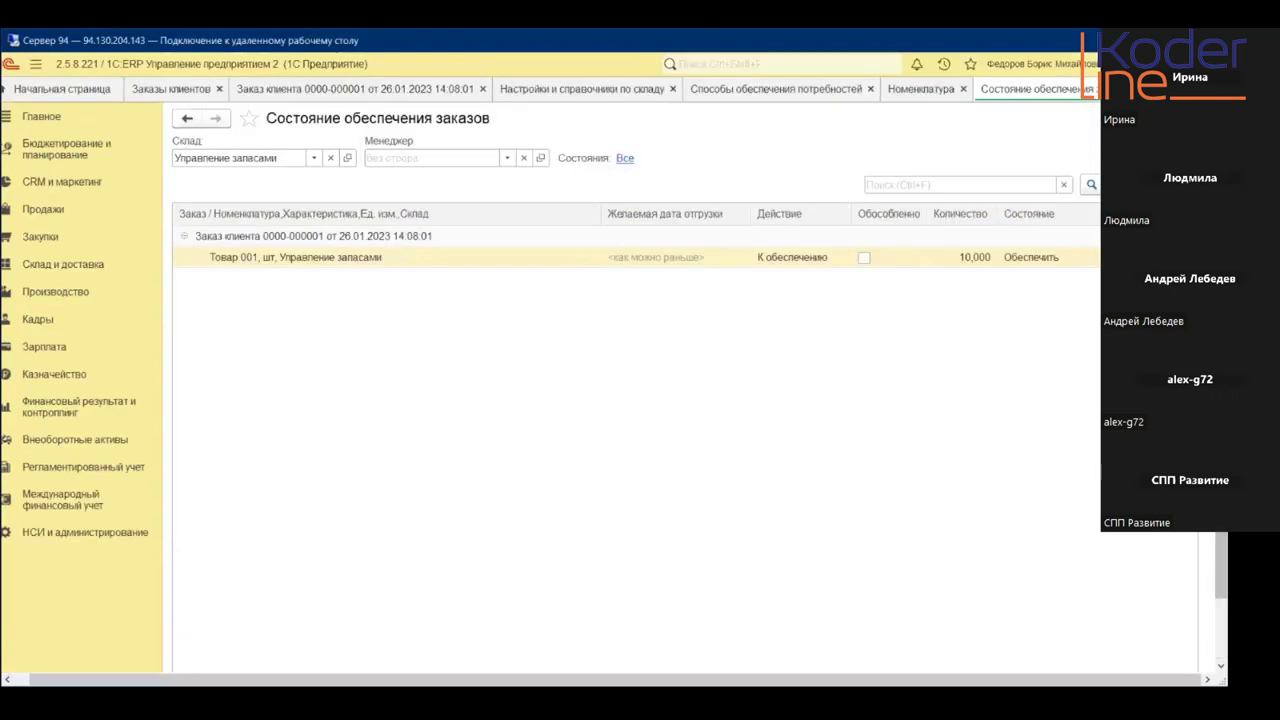
left_click(329, 90)
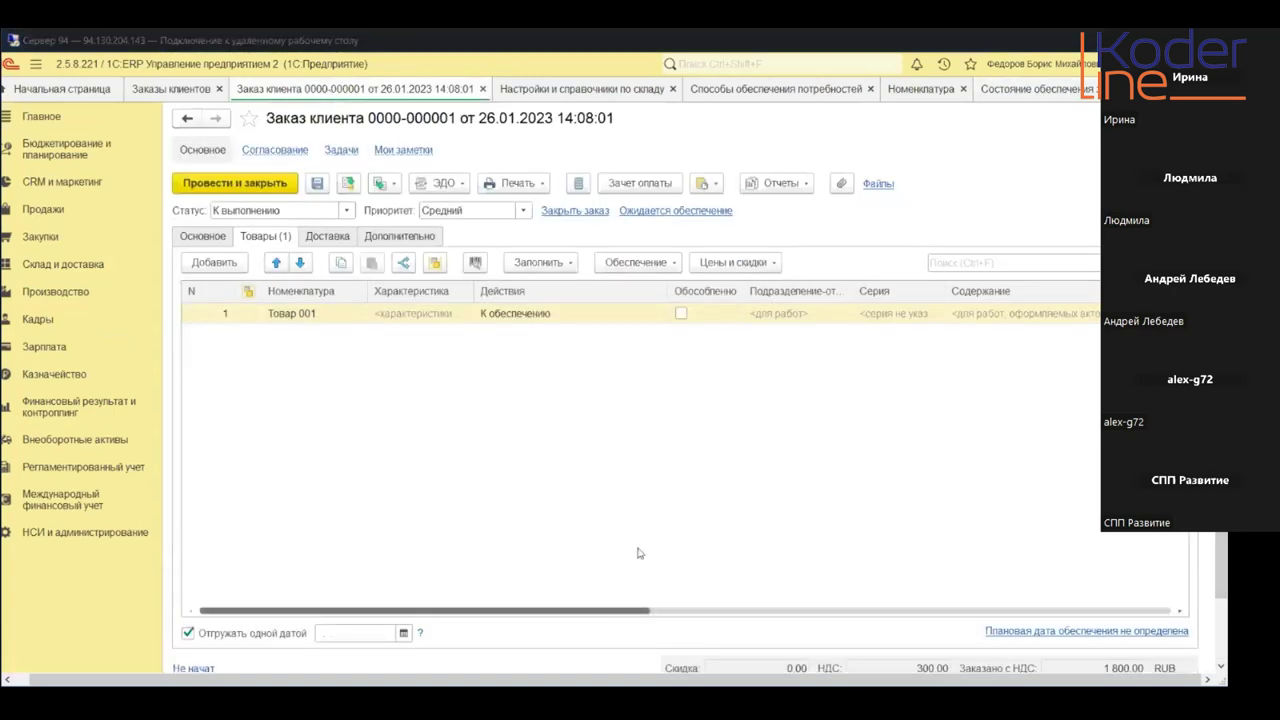
left_click(347, 184)
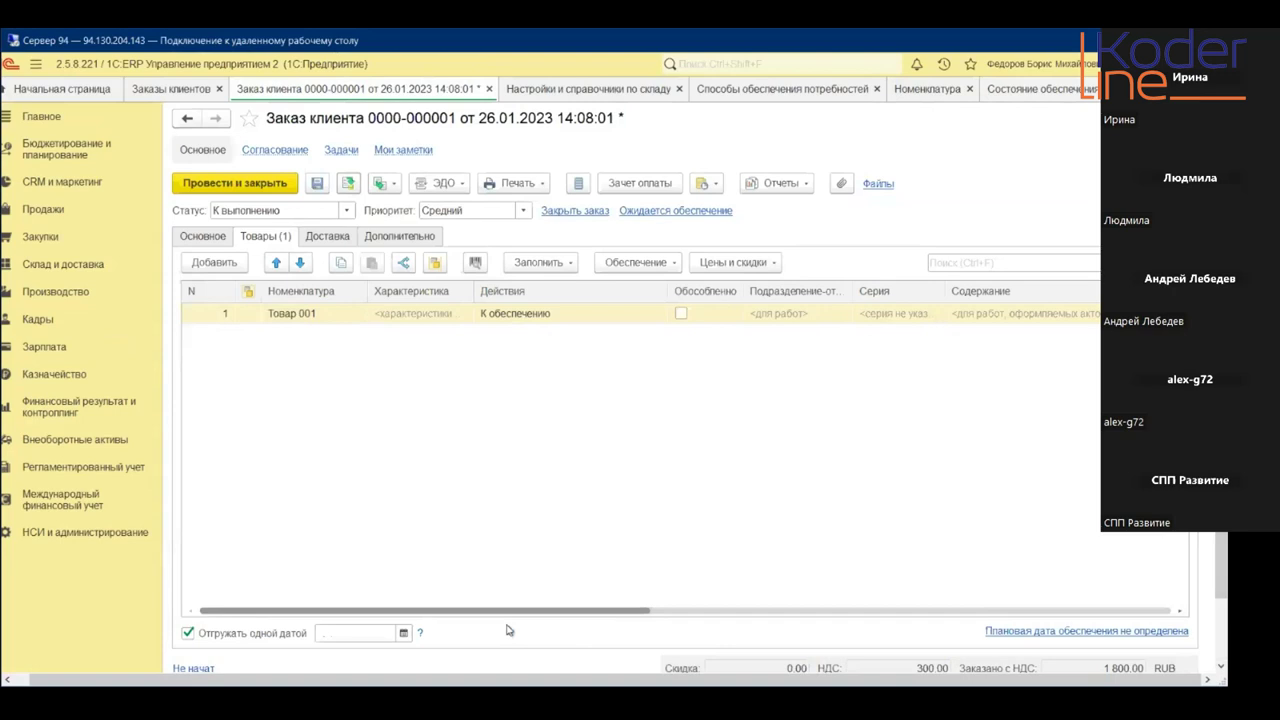
left_click_drag(508, 612, 557, 622)
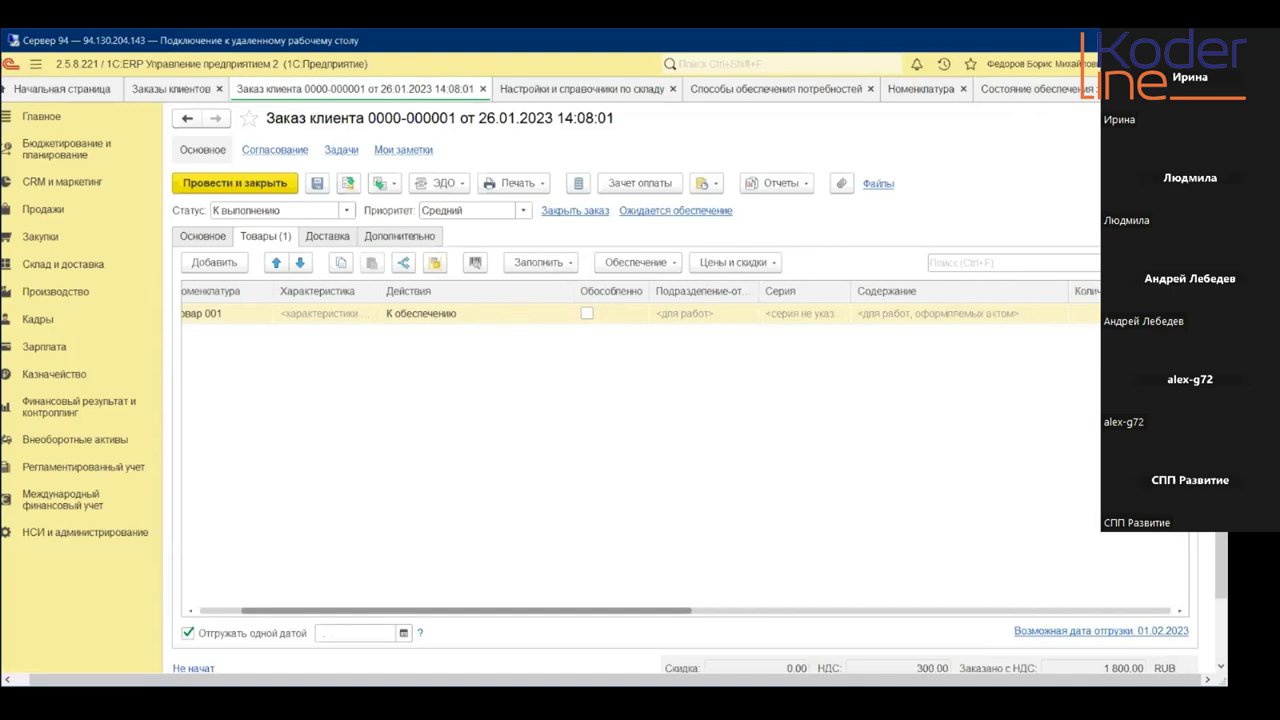
- Close the supply status, item list, supply methods, warehouse settings and customer order pages, keeping the Заказы клиентов list open
left_click(1098, 89)
left_click(963, 89)
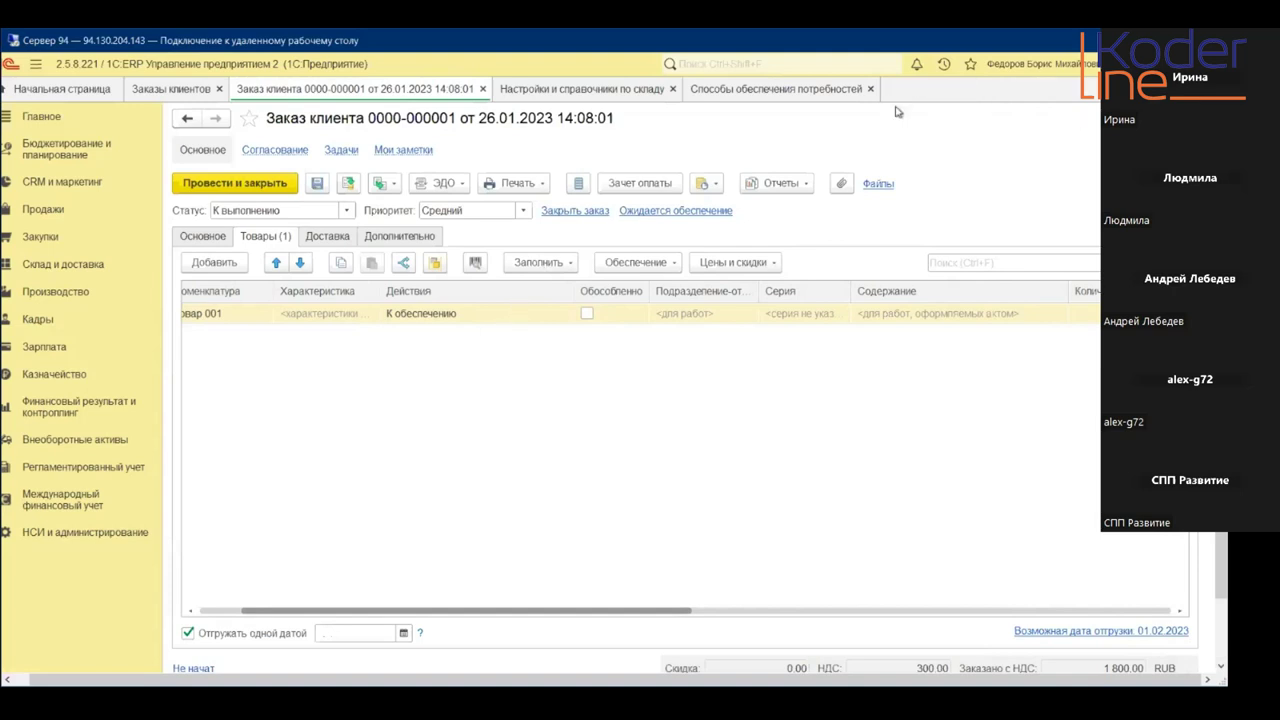
left_click(869, 89)
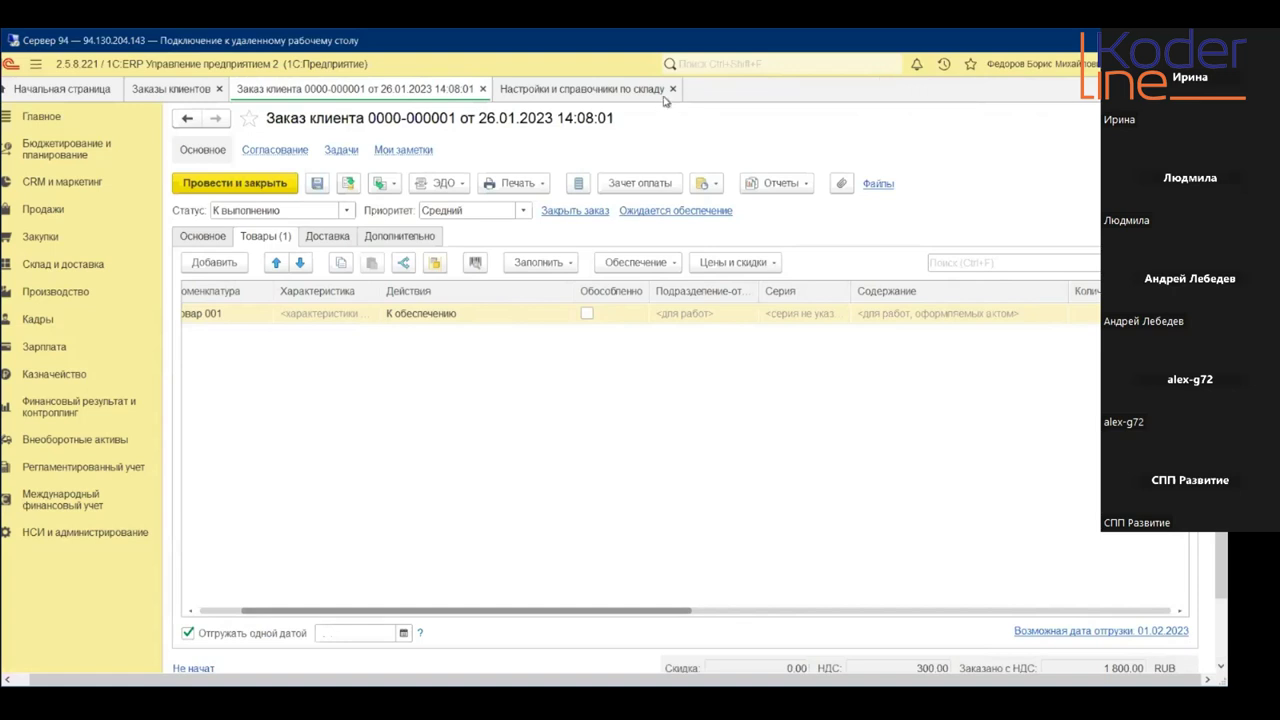
left_click(672, 89)
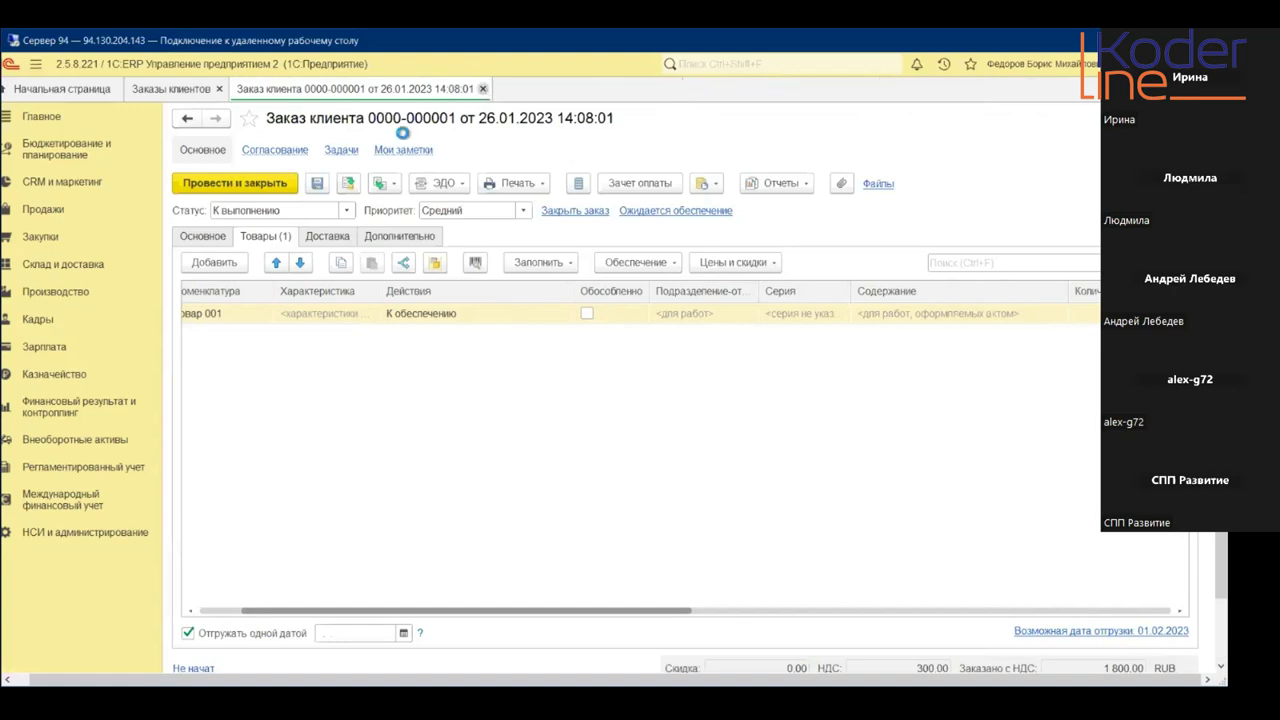
left_click(483, 89)
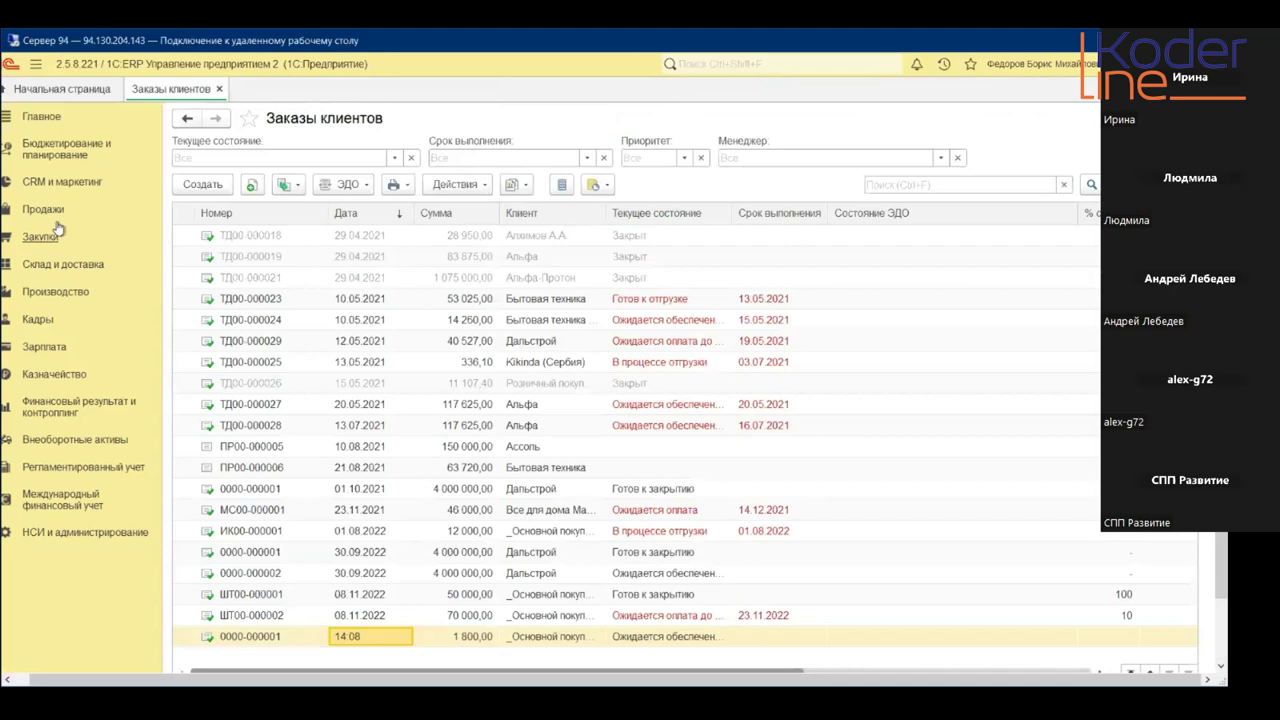
- Open the Заказы поставщикам list from the purchasing section and start creating orders by needs (По потребностям)
left_click(50, 238)
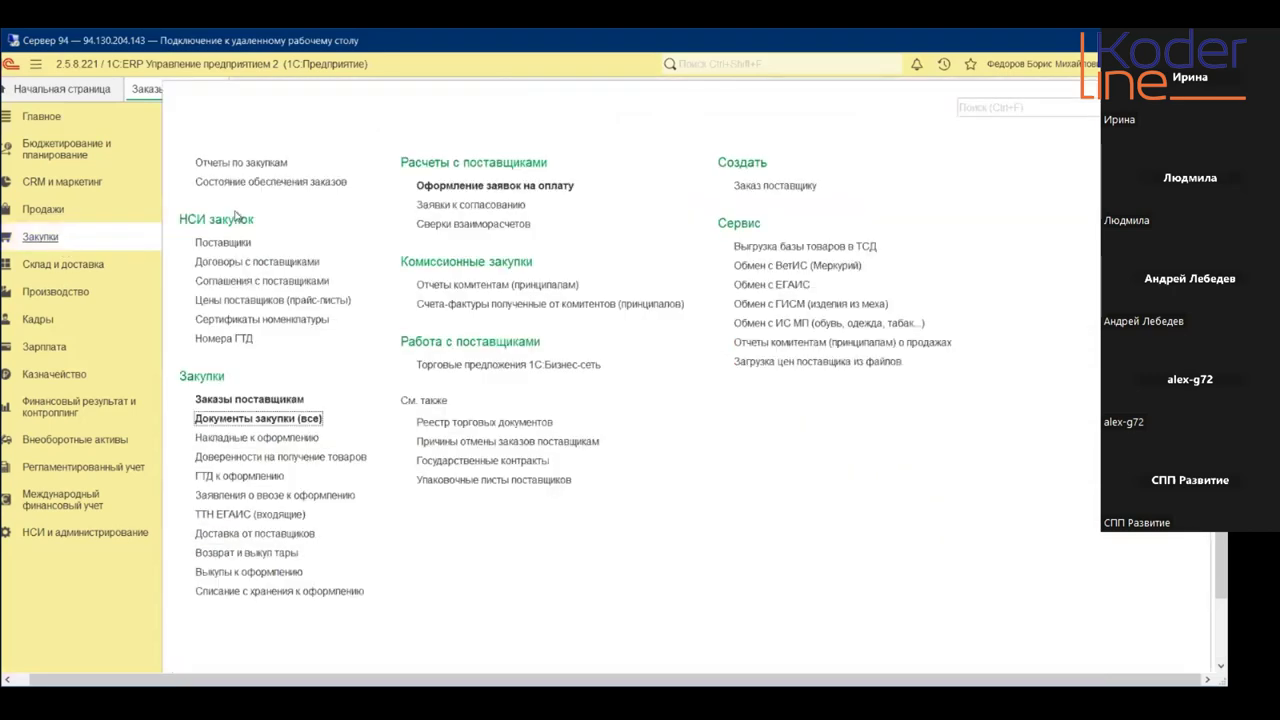
left_click(264, 402)
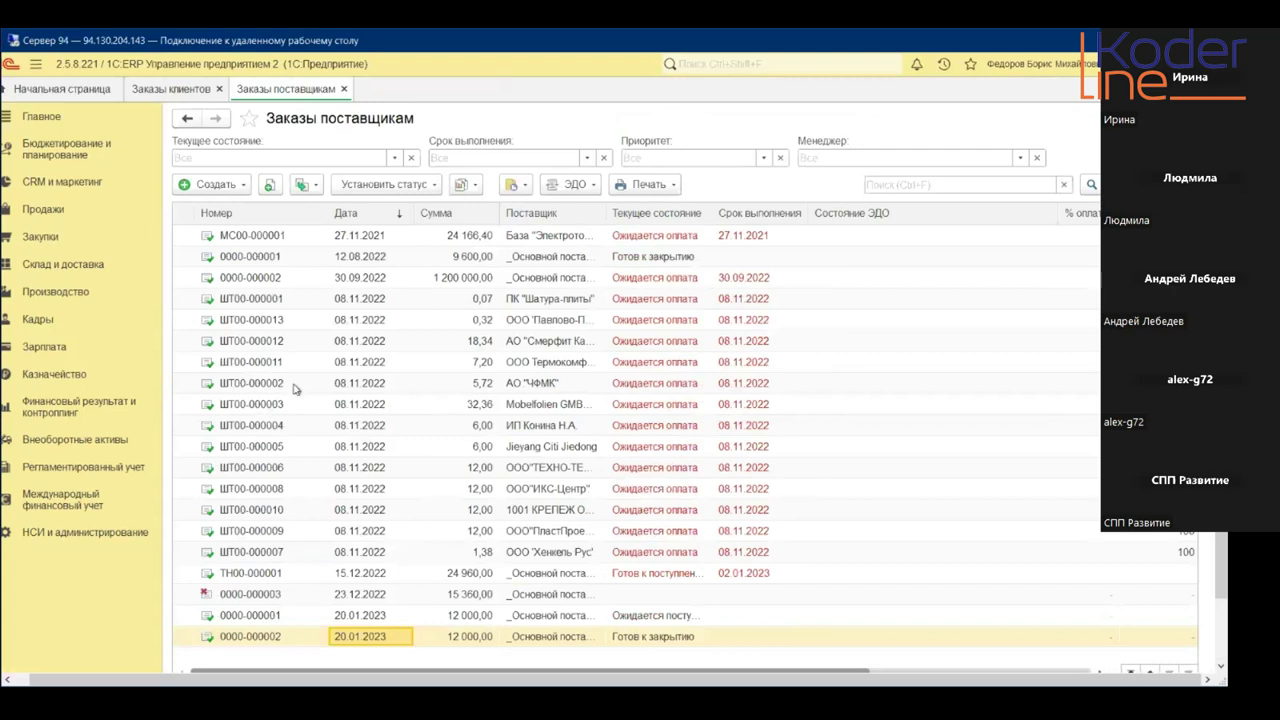
left_click(207, 186)
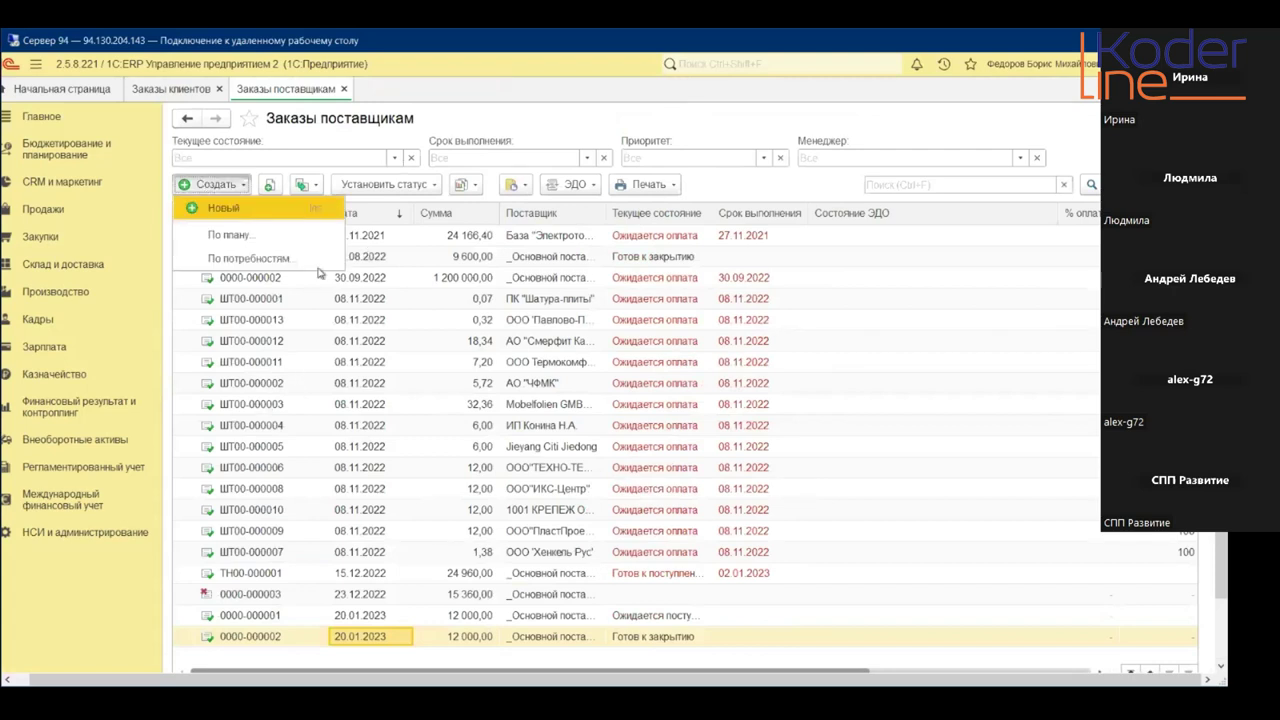
left_click(250, 258)
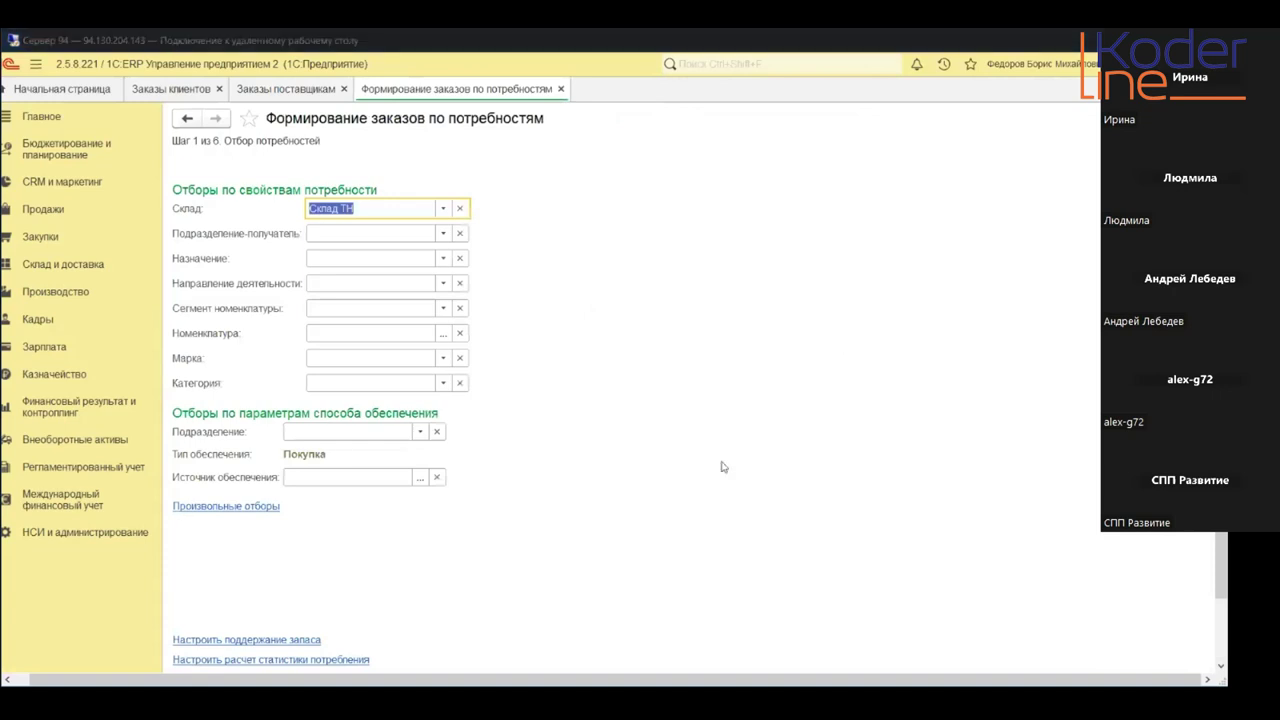
- Set the needs filter's warehouse to Управление запасами and proceed to the supply method setup stage
left_click(443, 208)
left_click(398, 251)
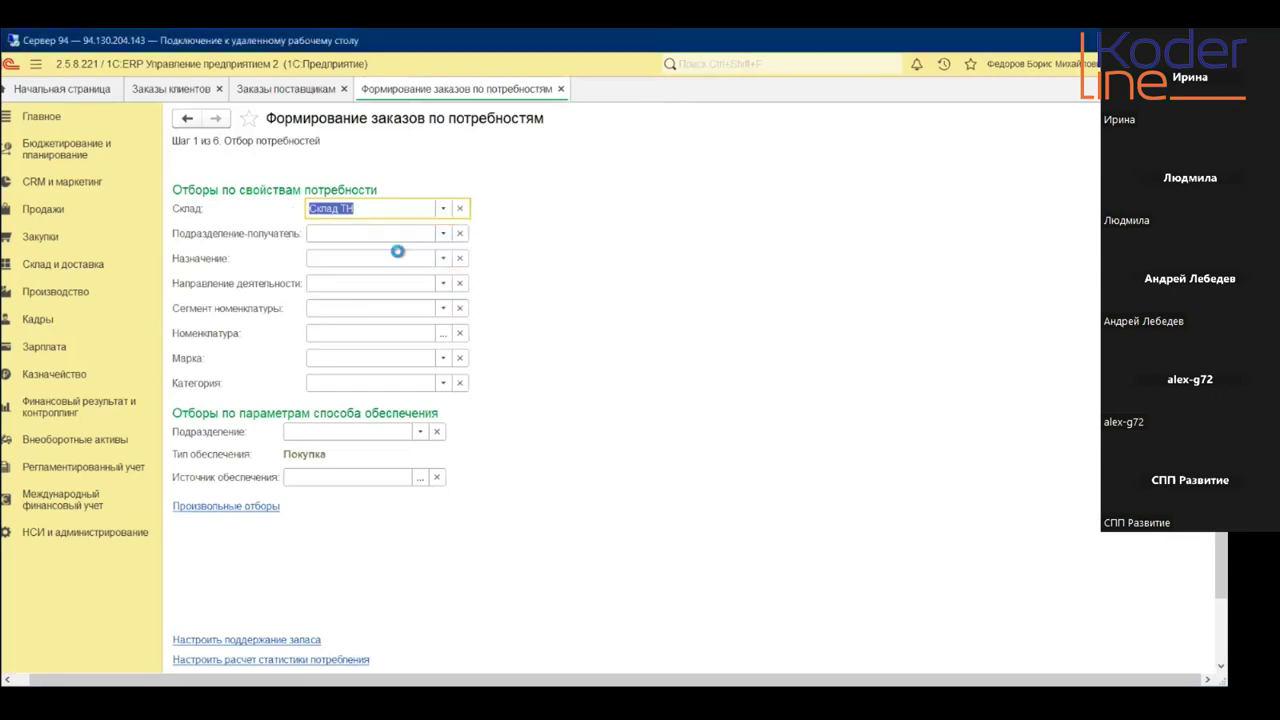
double_click(505, 313)
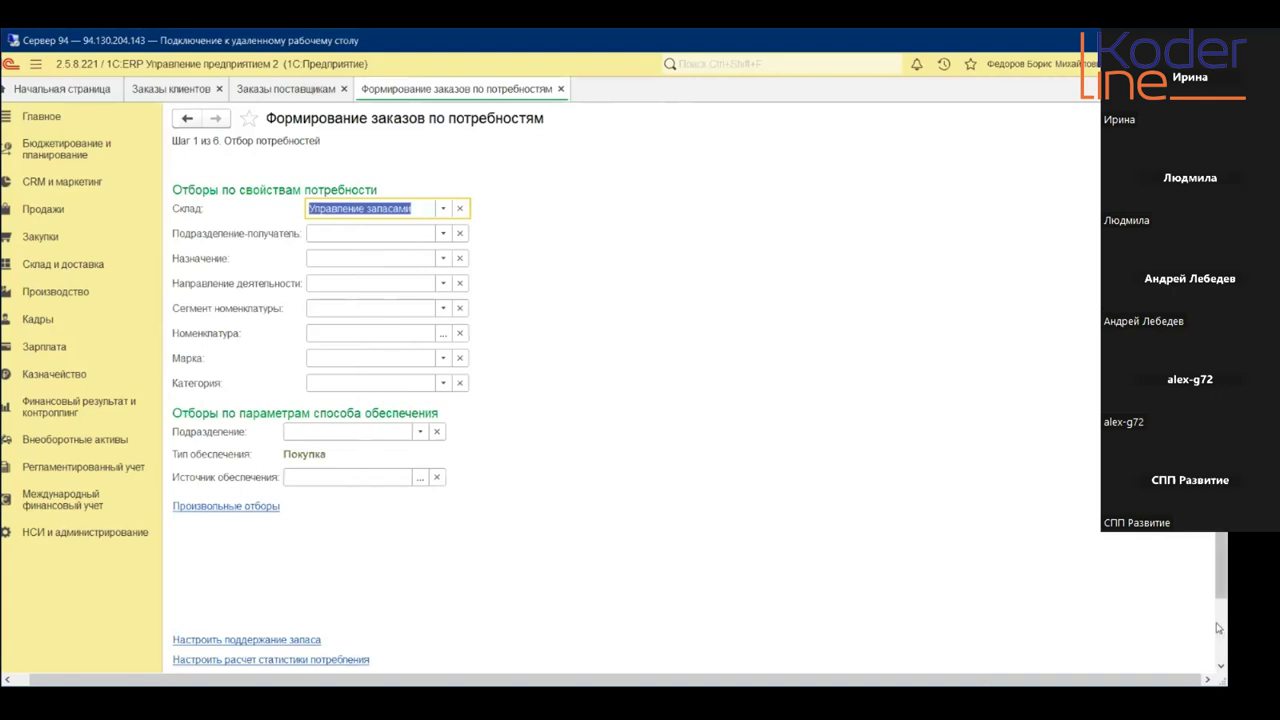
scroll(1217, 628, "down", 2)
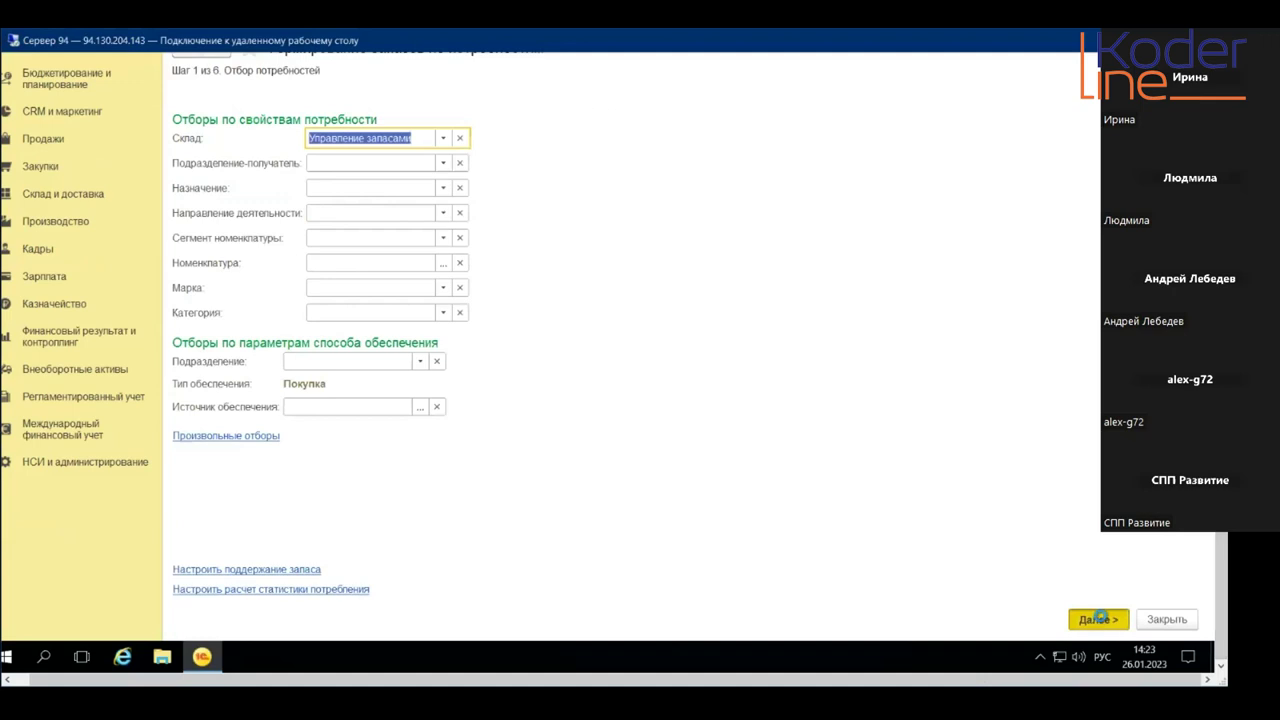
left_click(1098, 619)
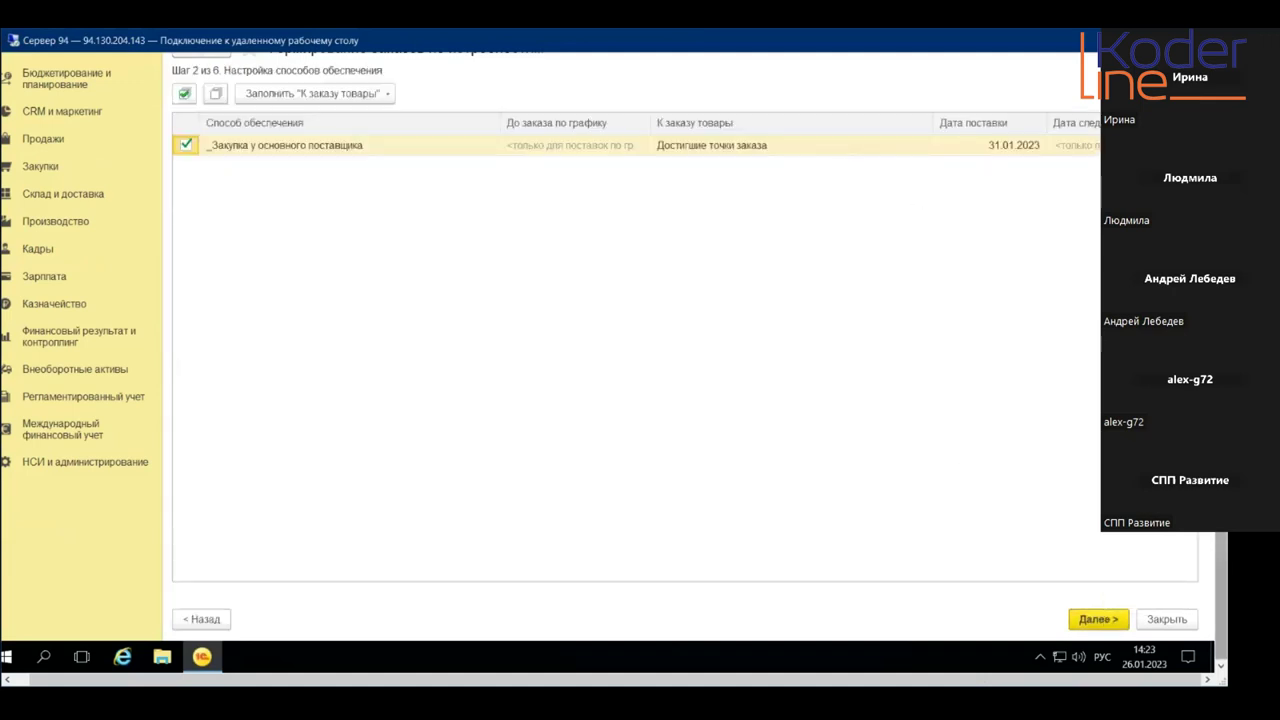
- Check the delivery date of _Закупка у основного поставщика, advance to Обеспечение заказов к отгрузке, and return by clearing the needs list
scroll(705, 222, "up", 2)
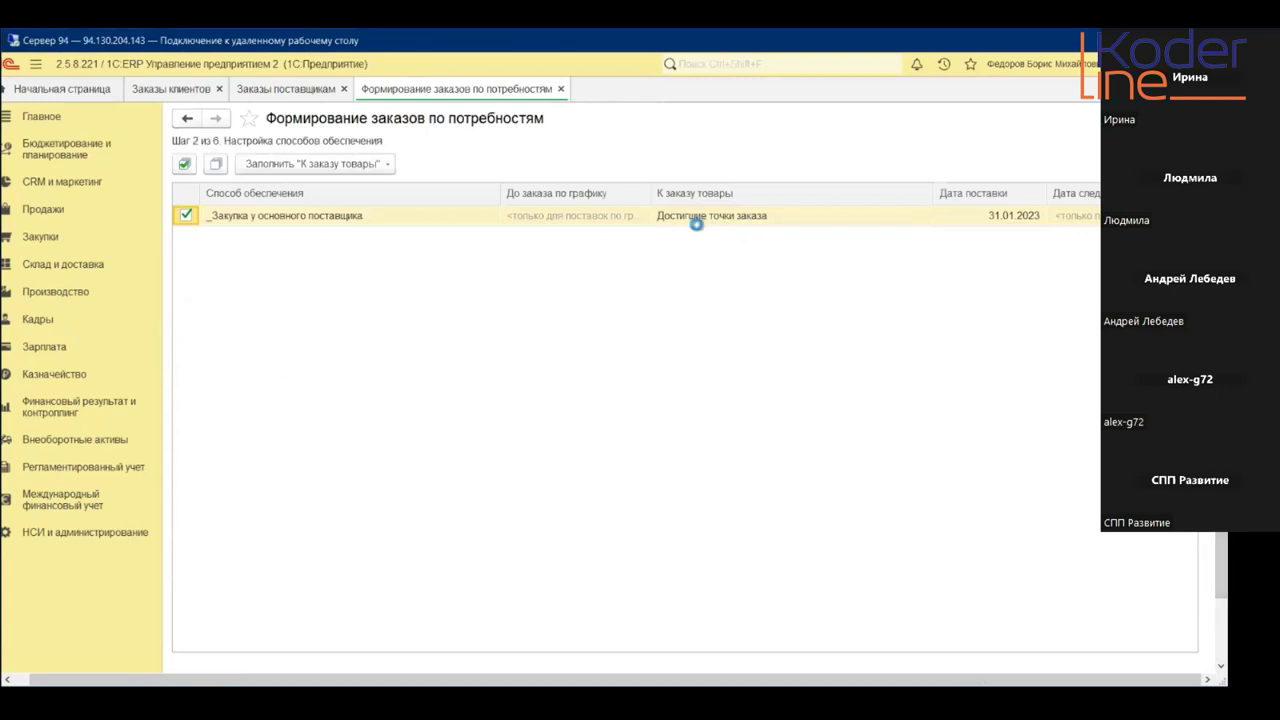
left_click(1022, 224)
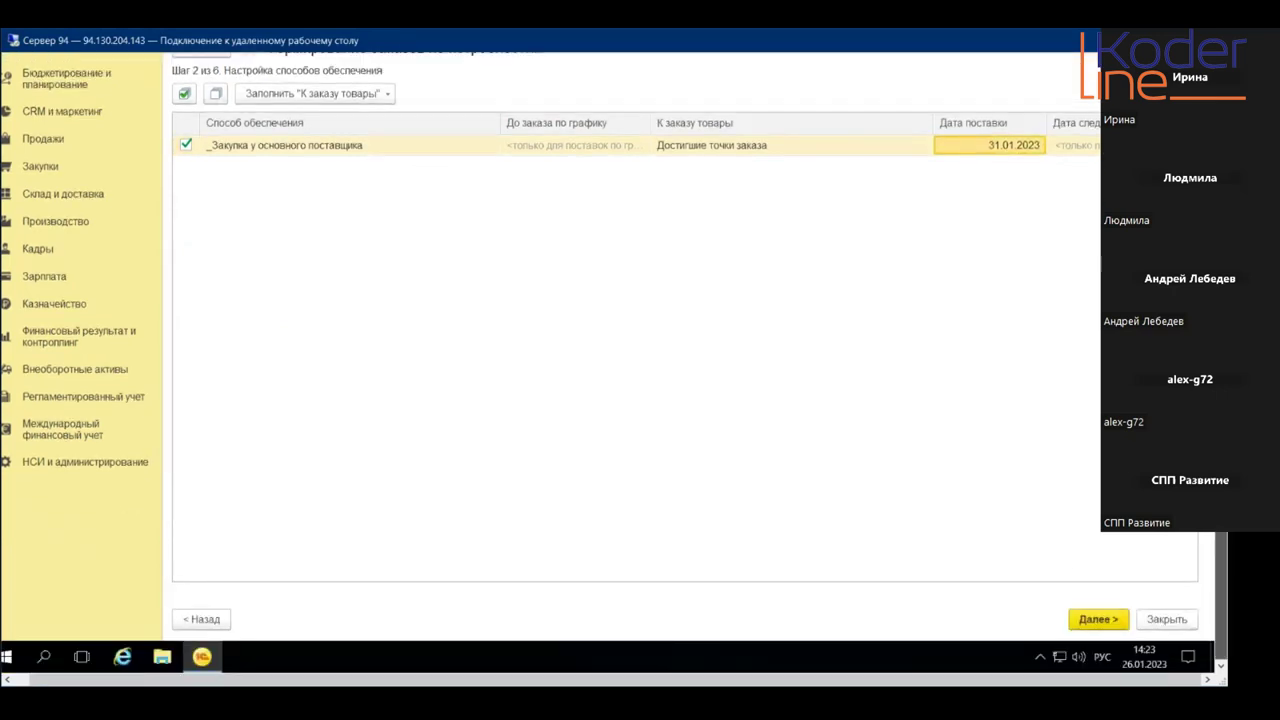
left_click(1098, 620)
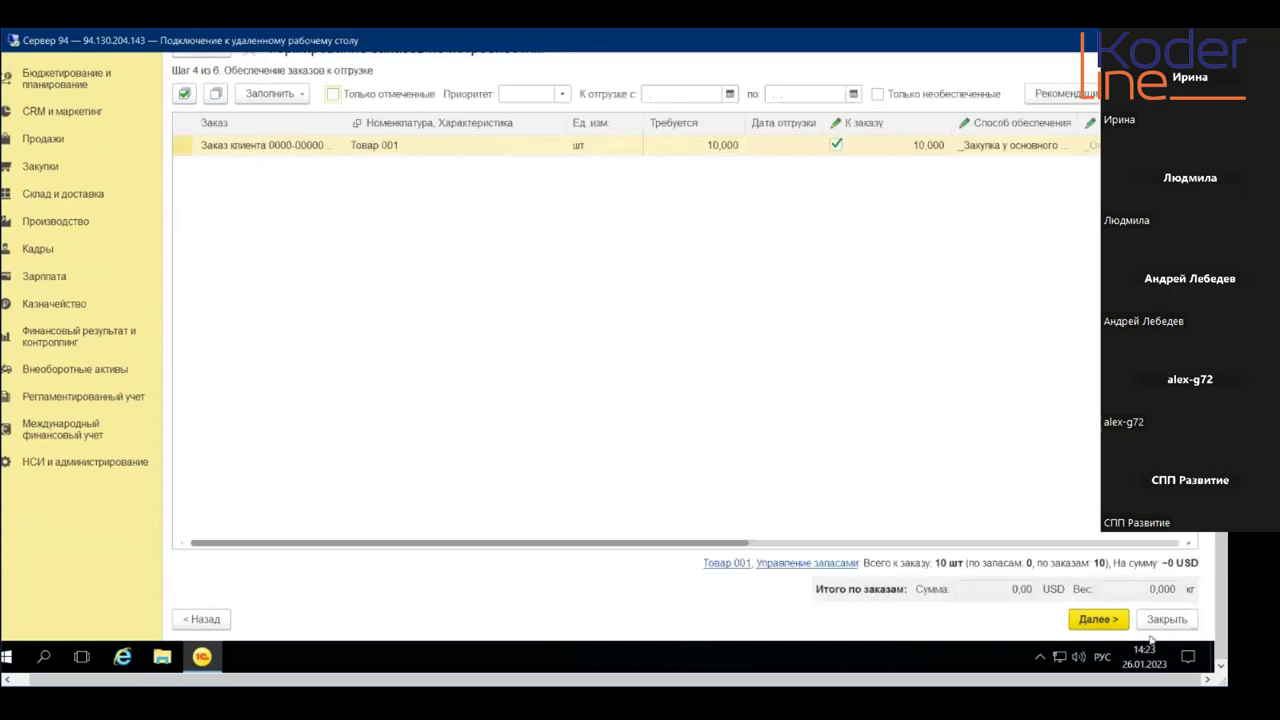
left_click(218, 621)
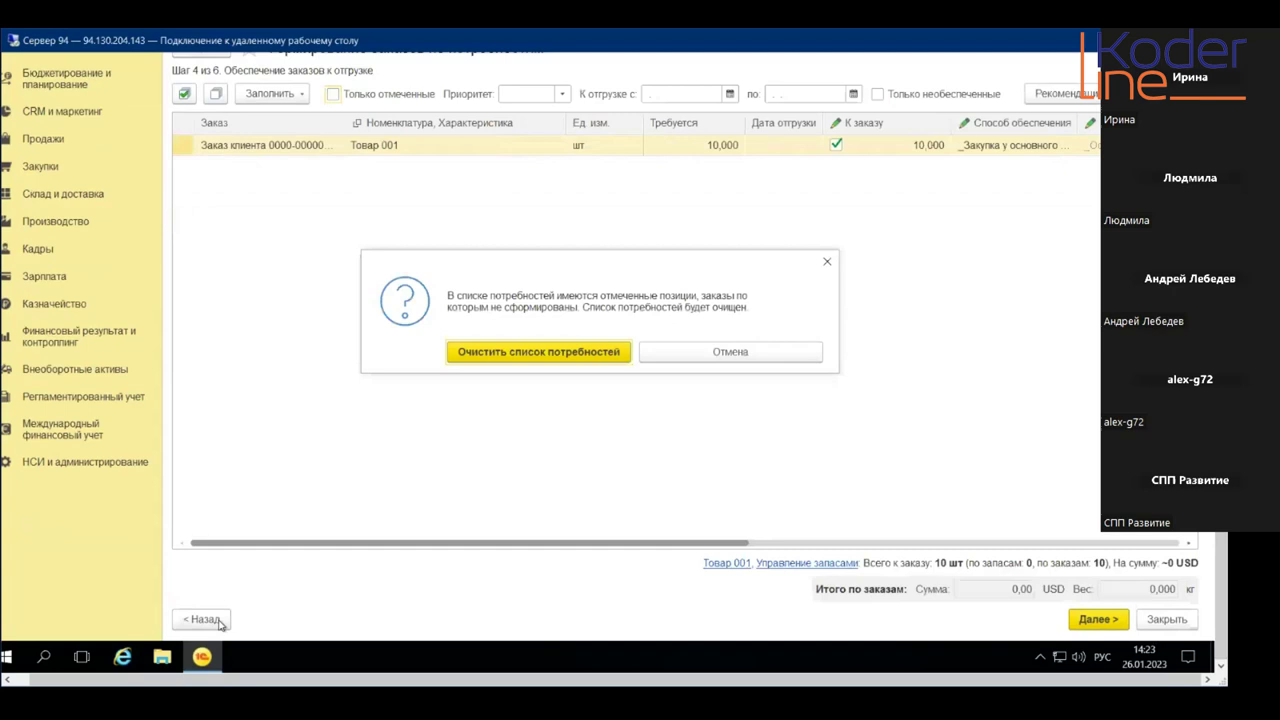
left_click(598, 357)
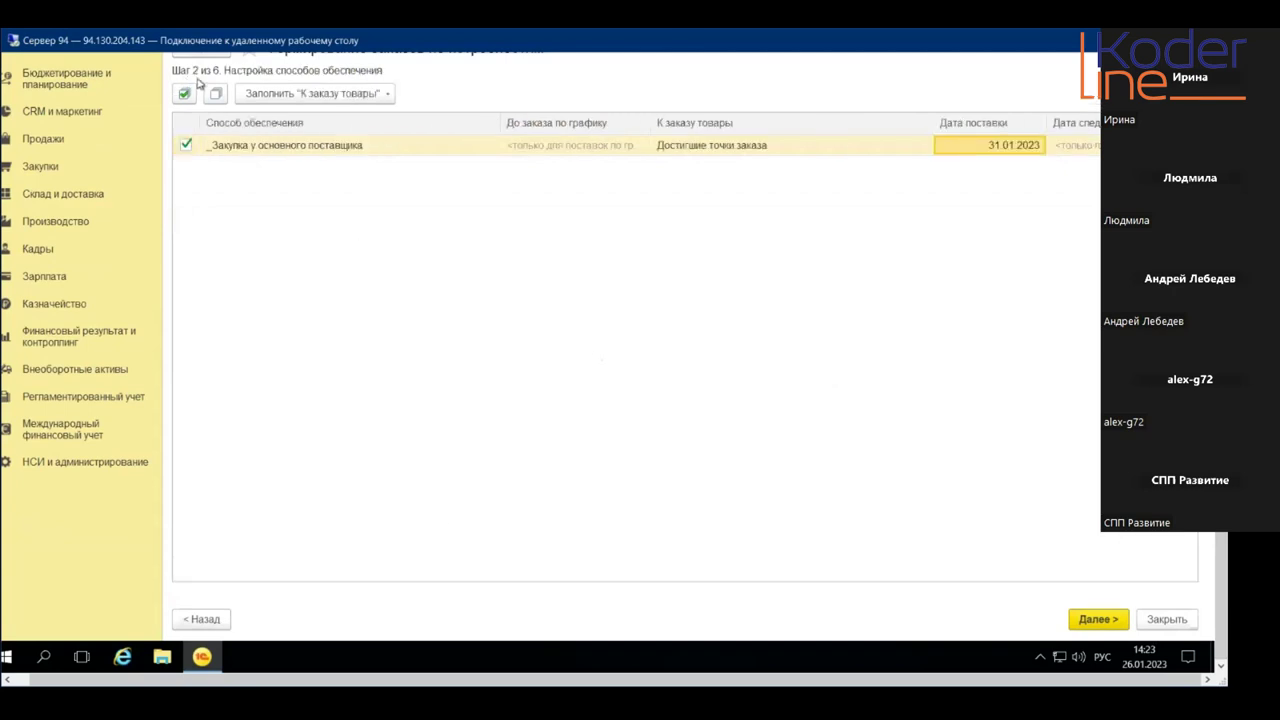
- Advance to Обеспечение заказов к отгрузке and examine the Товар 001 line's quantity, supply method, source, delivery date and warehouse
left_click(1104, 621)
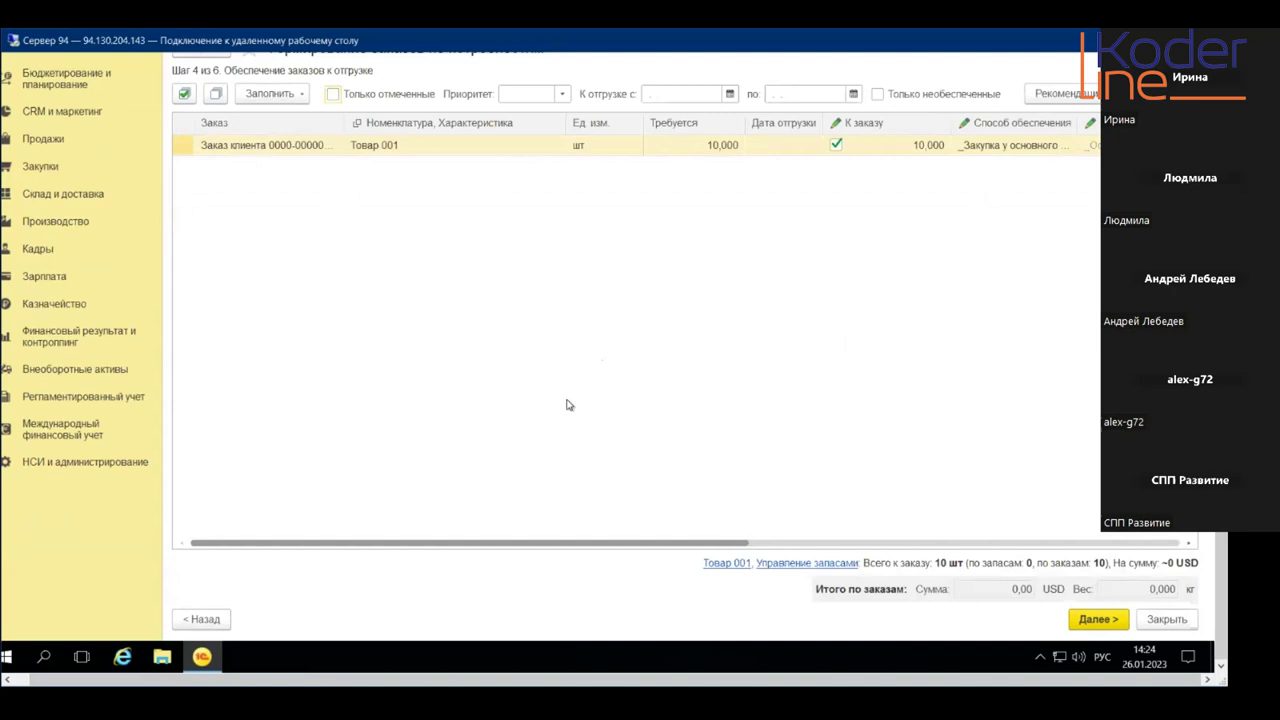
left_click_drag(1221, 600, 1221, 560)
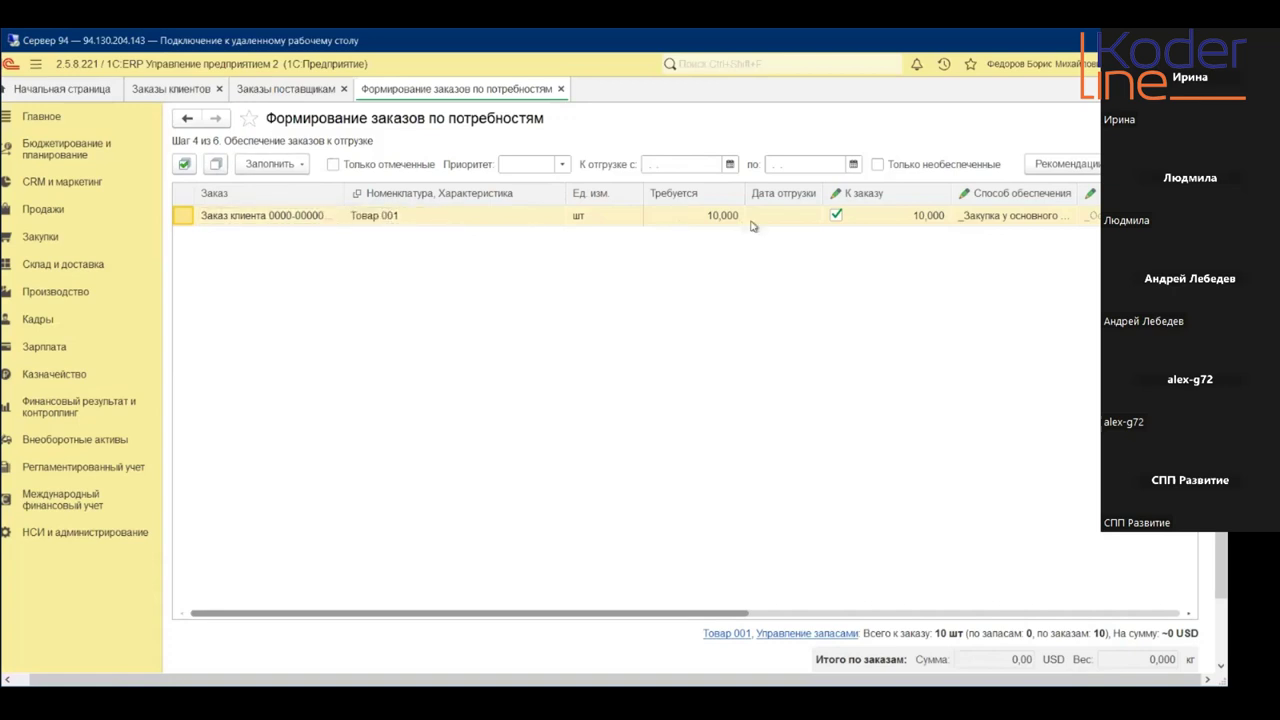
left_click_drag(697, 614, 990, 618)
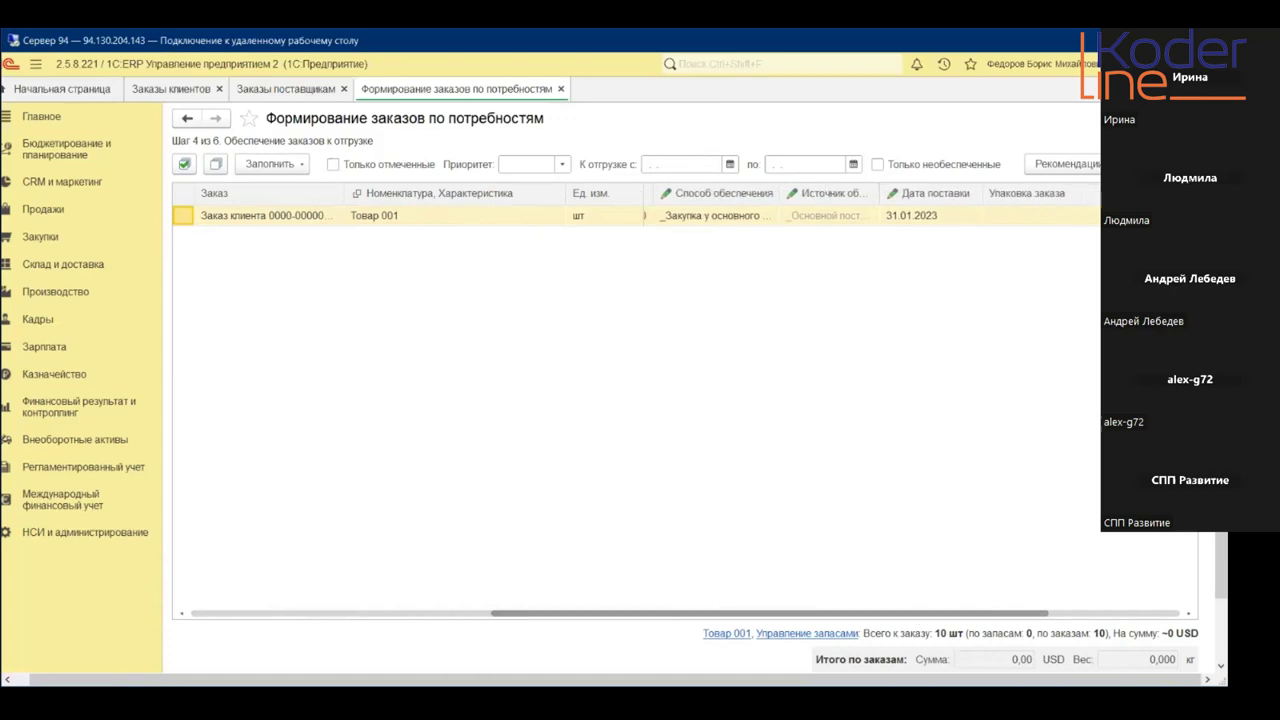
left_click_drag(893, 613, 1162, 603)
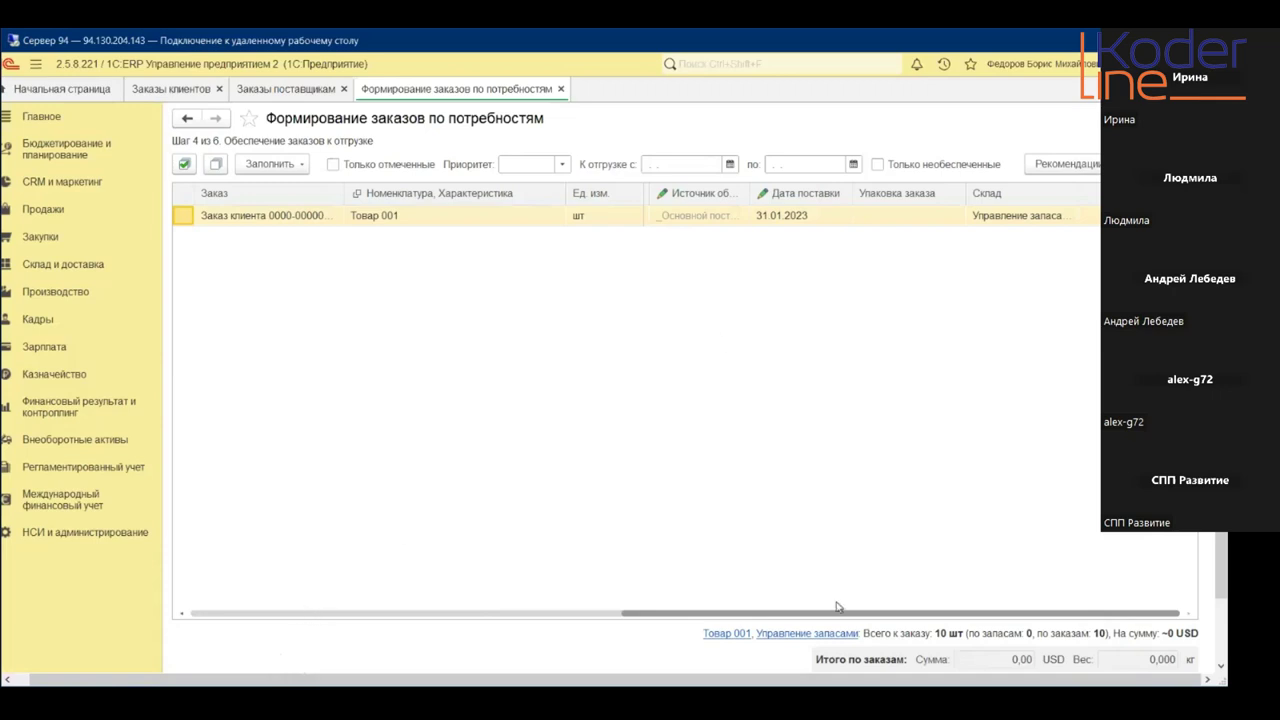
left_click(1220, 614)
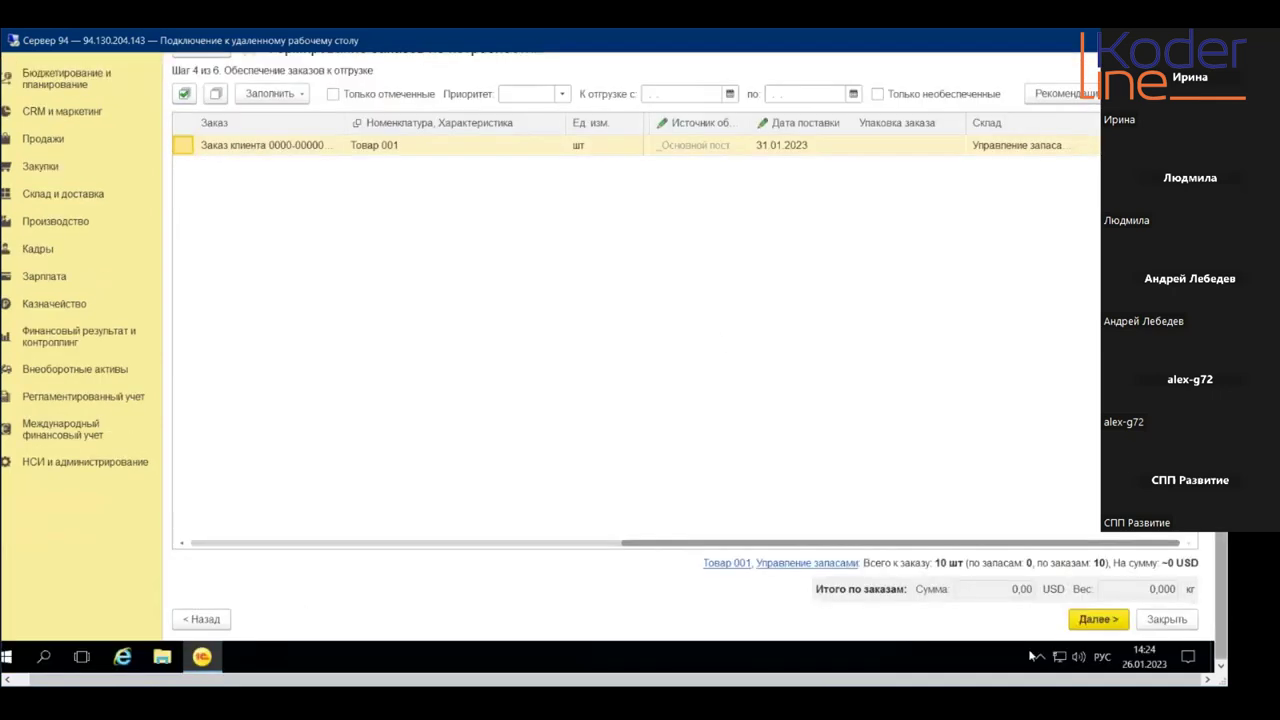
- Clear the needs list and go back to the first stage, Отбор потребностей
left_click(222, 620)
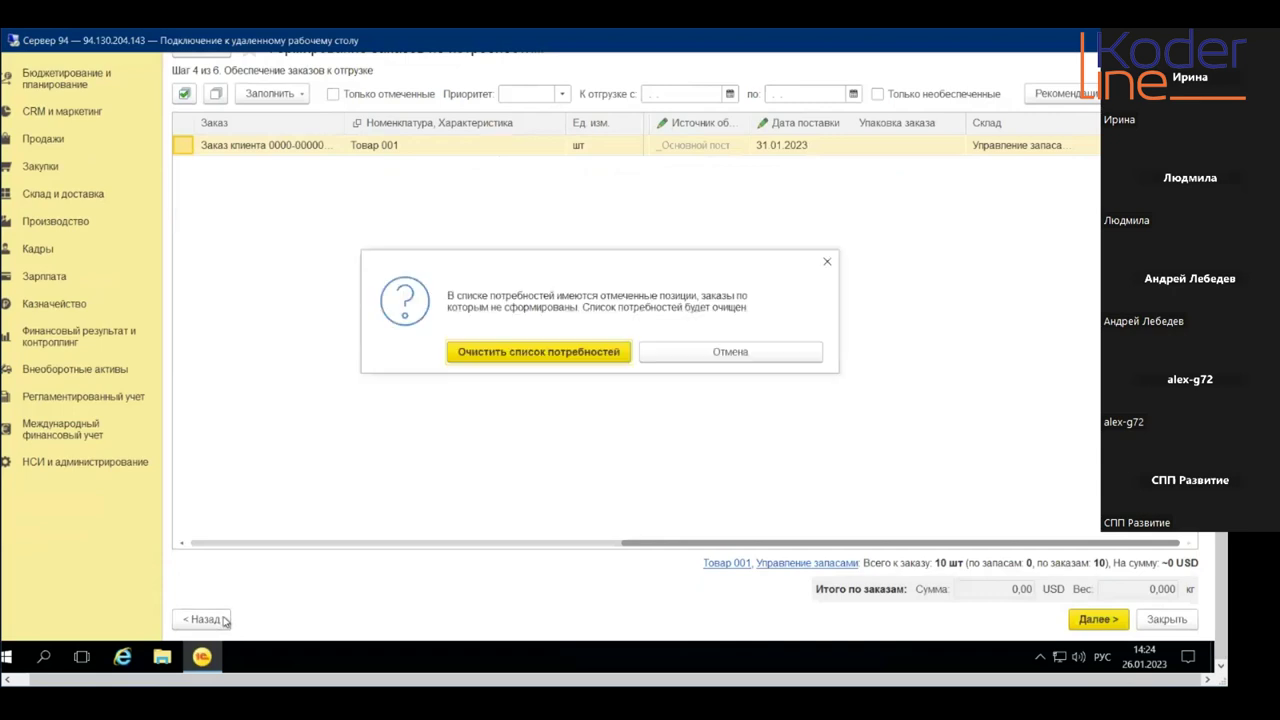
left_click(516, 352)
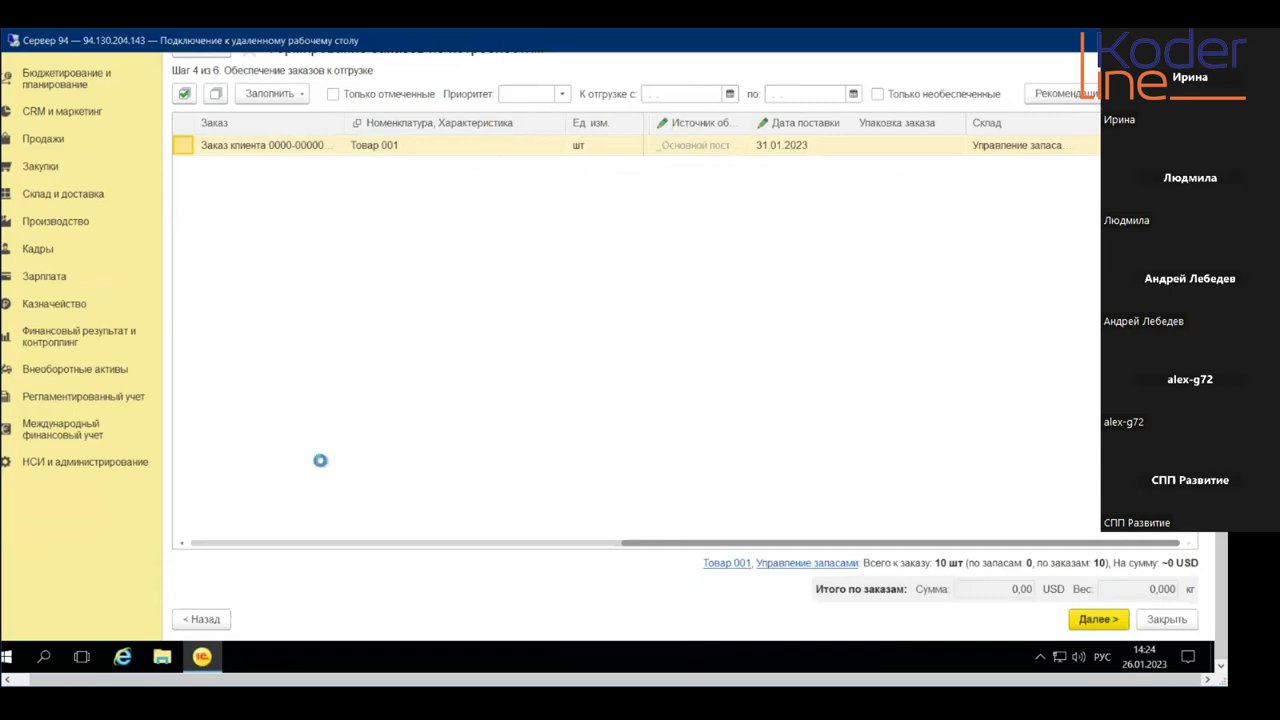
left_click(205, 619)
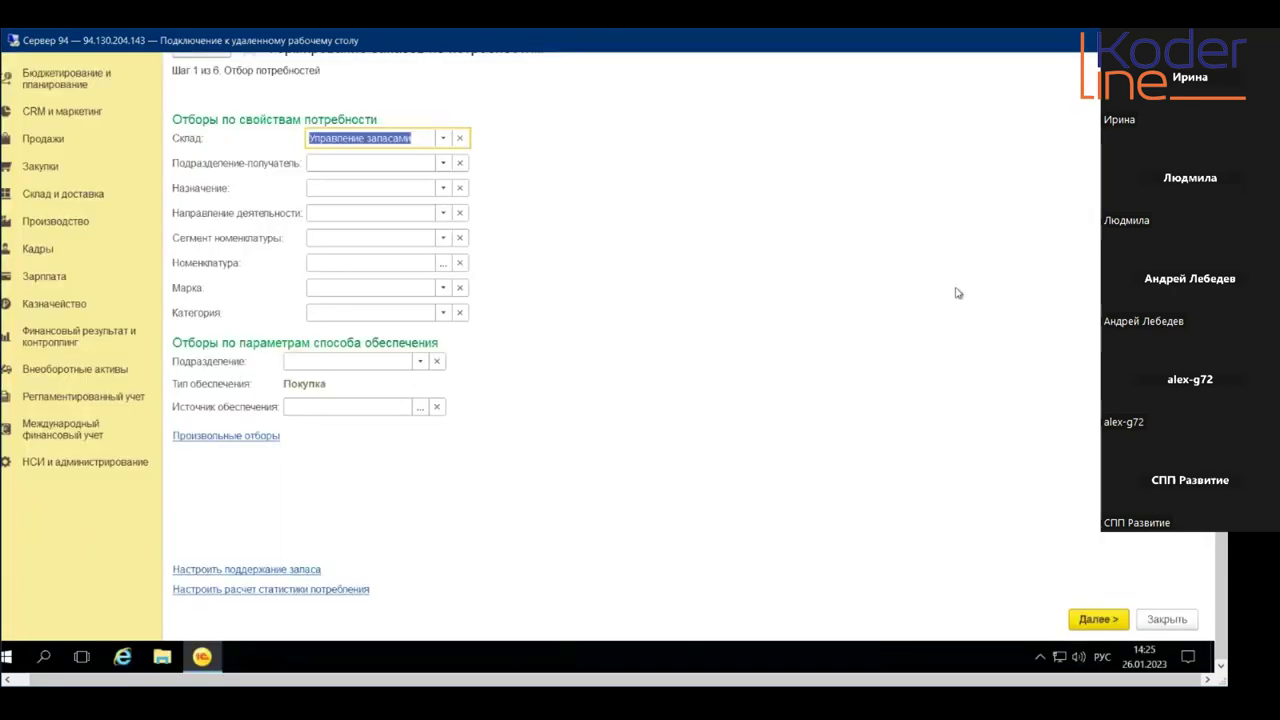
- Select Товар 002, Товар 003 and Товар 004 in the Номенклатура list and open group editing of their attributes
scroll(191, 517, "up", 2)
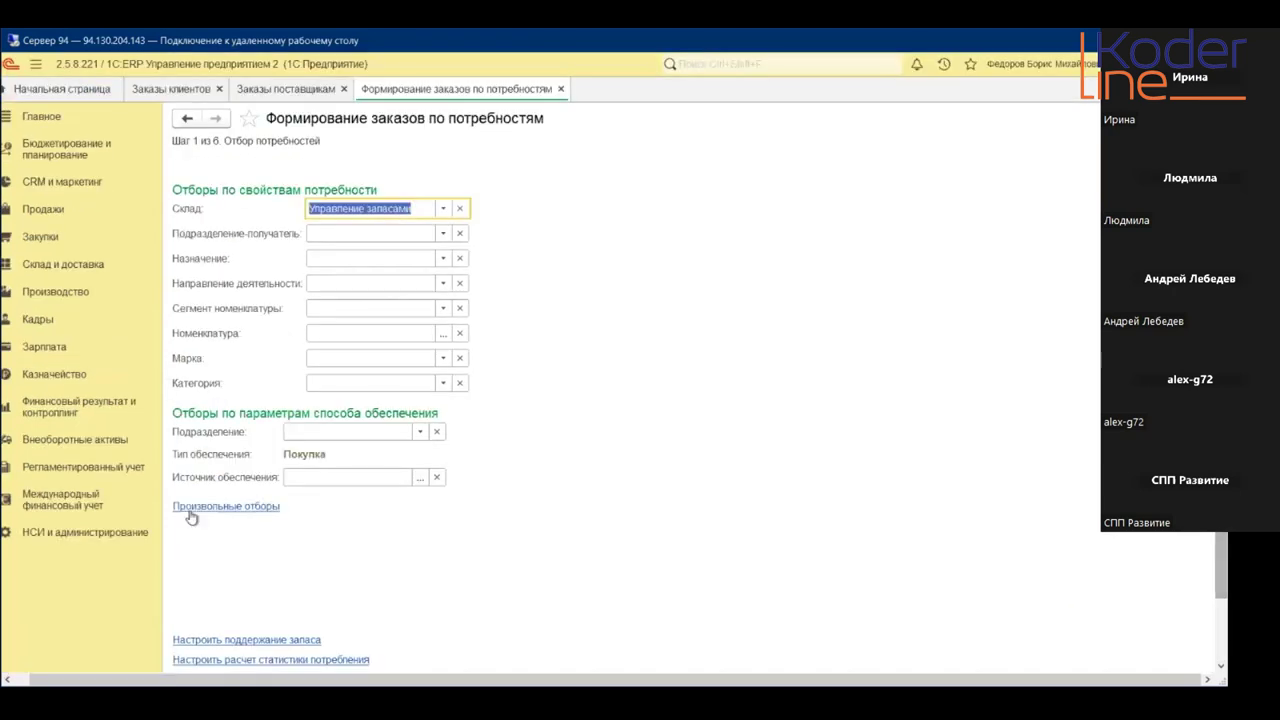
left_click(86, 535)
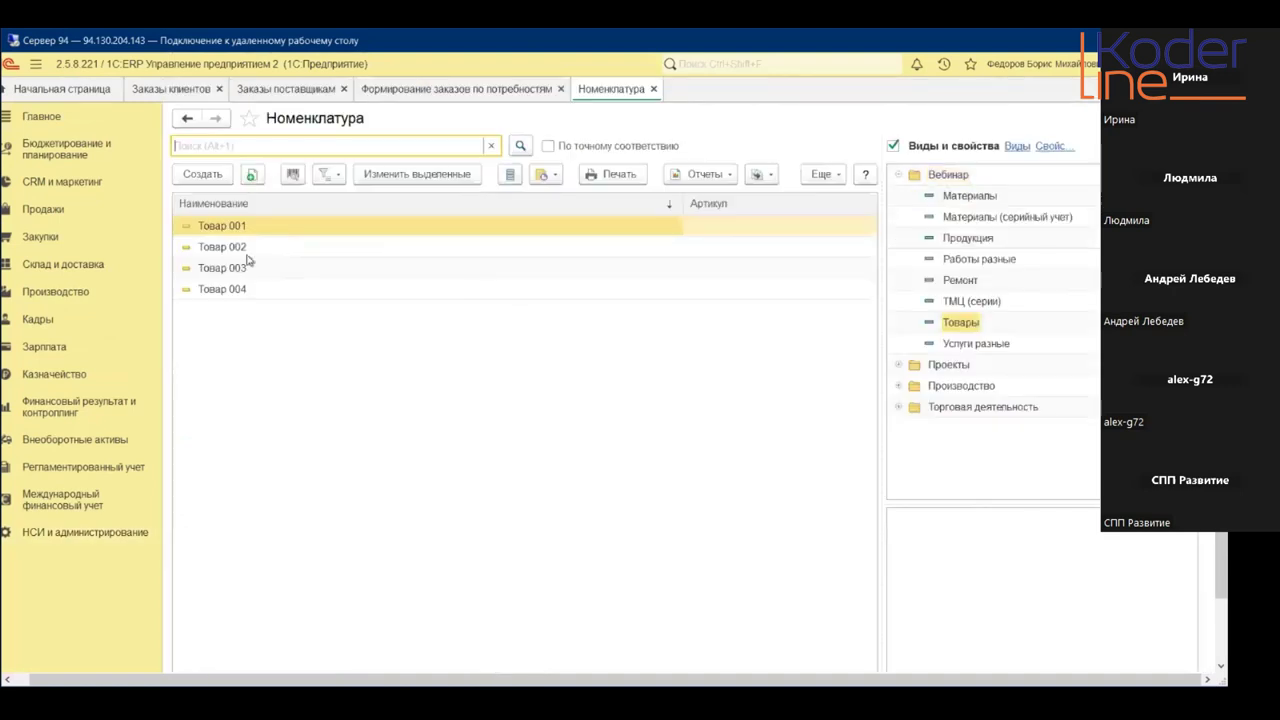
left_click(240, 248)
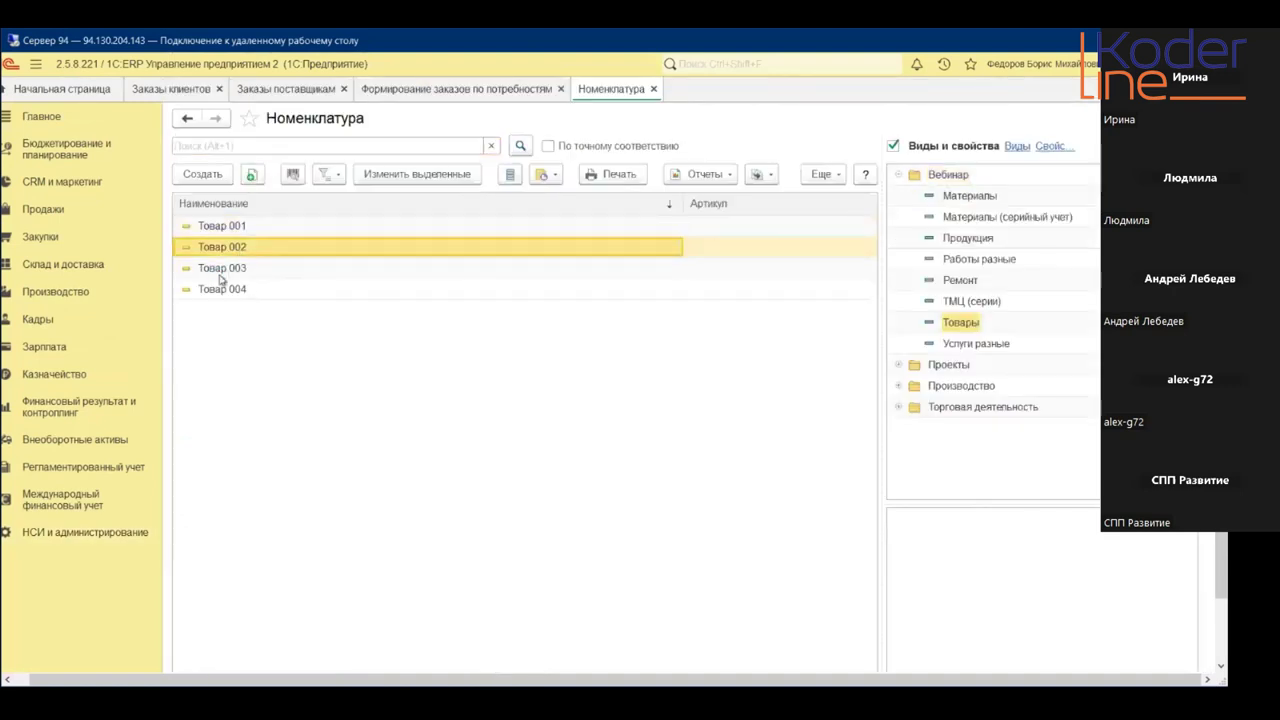
left_click(222, 268, "shift")
left_click(226, 290, "shift")
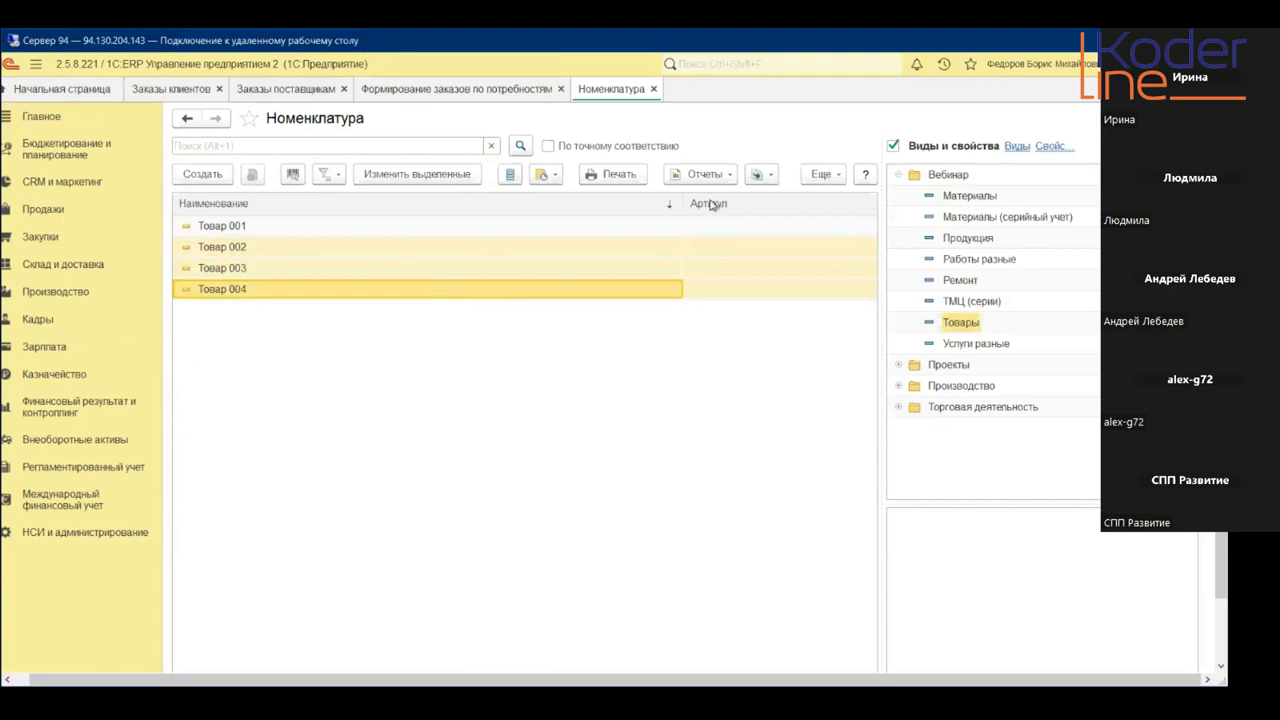
left_click(456, 177)
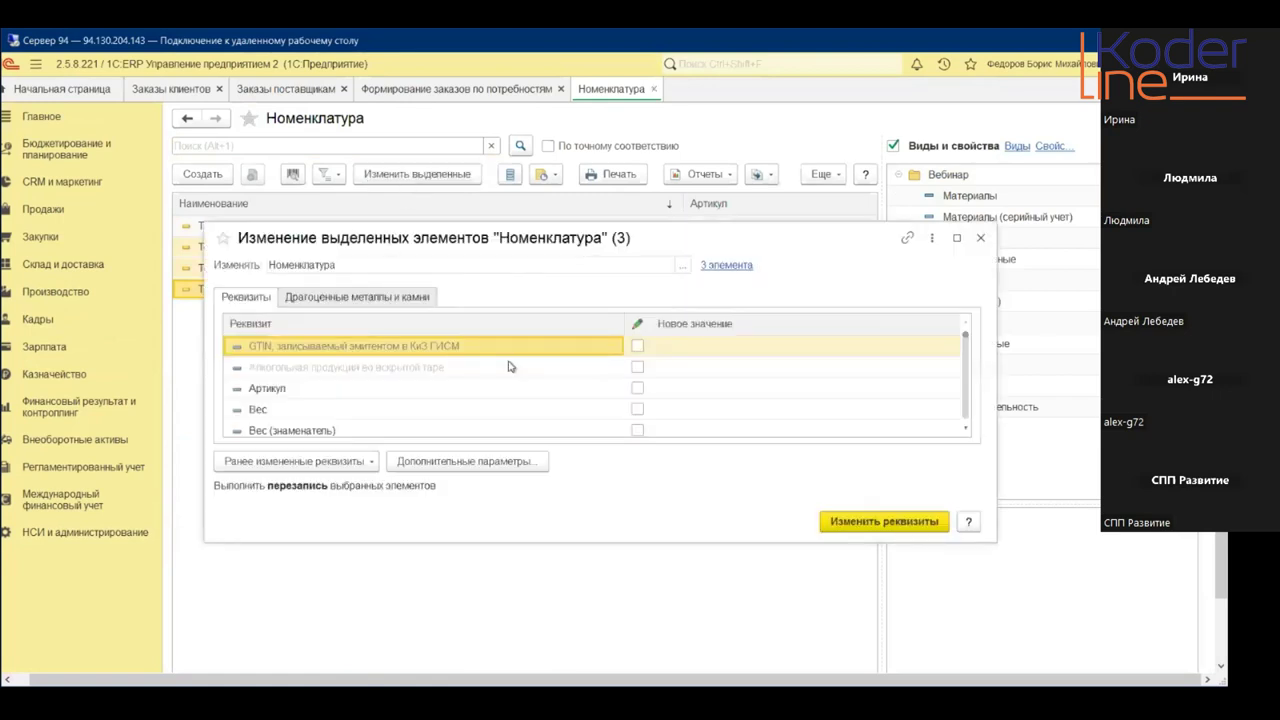
- Assign Схема обеспечения (основная) as the Схема обеспечения of the three selected items and finish the group edit
scroll(967, 346, "down", 4)
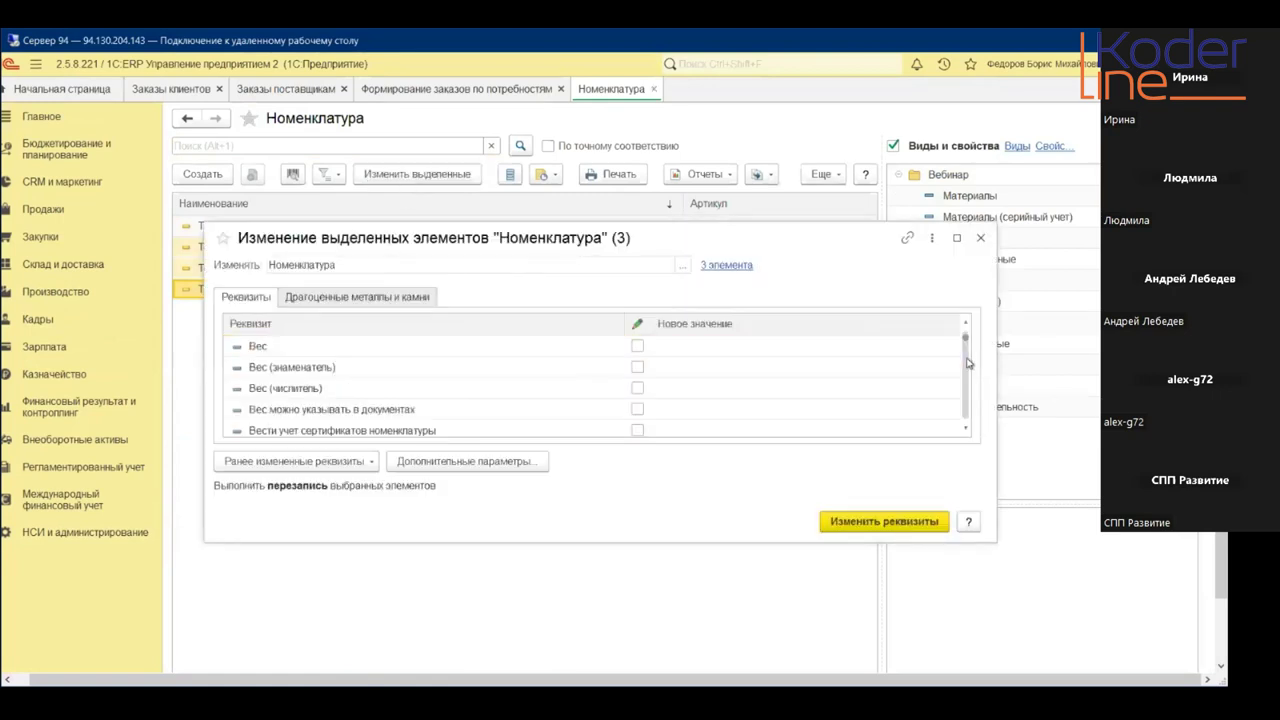
scroll(966, 390, "down", 6)
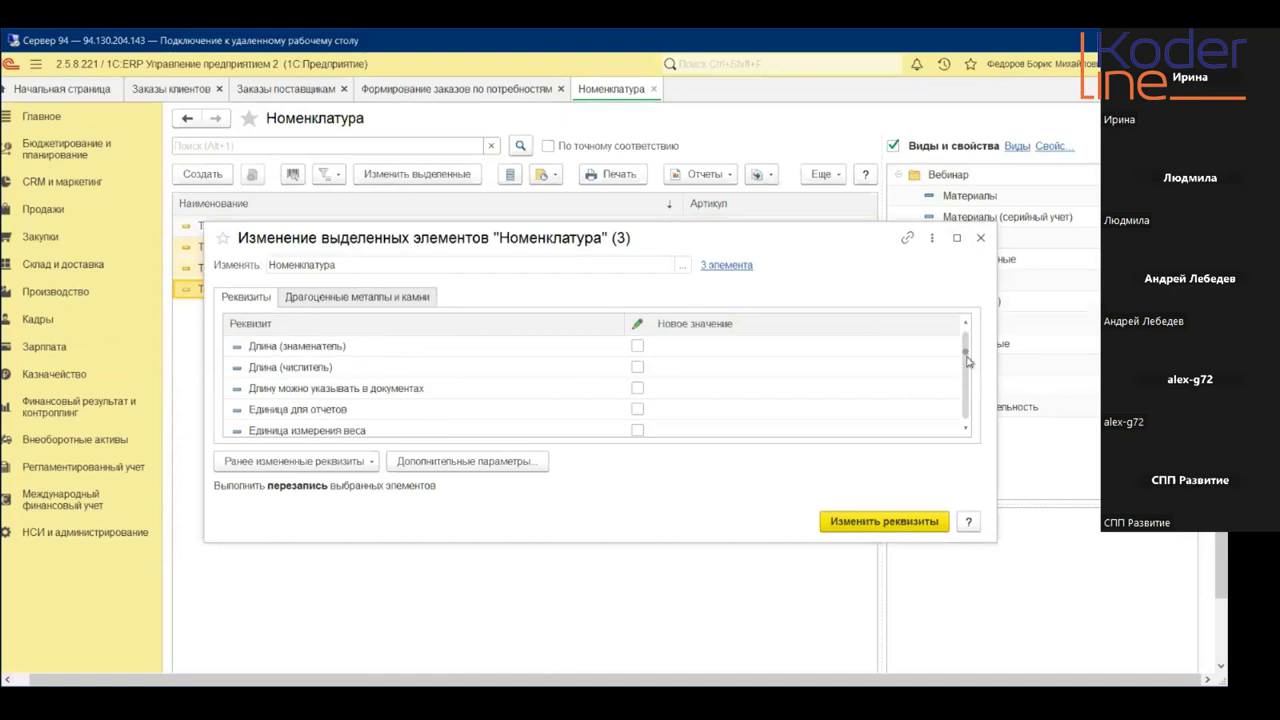
scroll(966, 398, "down", 6)
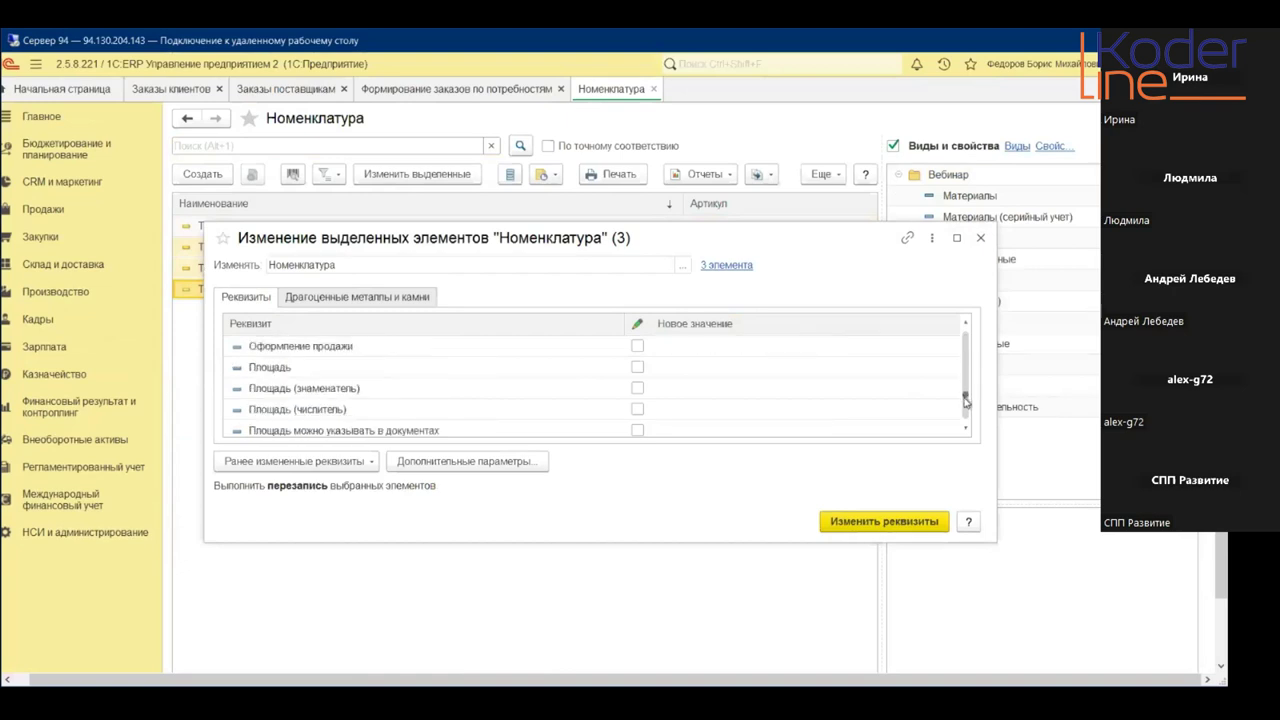
scroll(966, 413, "down", 3)
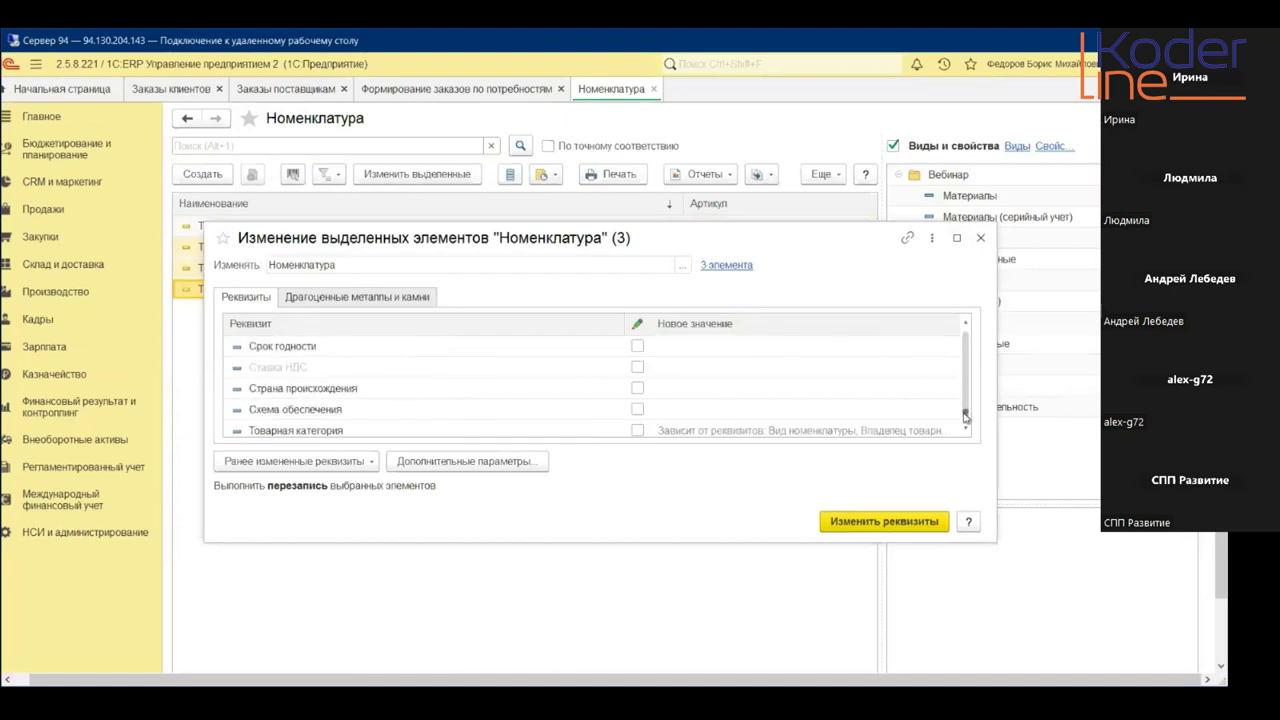
left_click(641, 410)
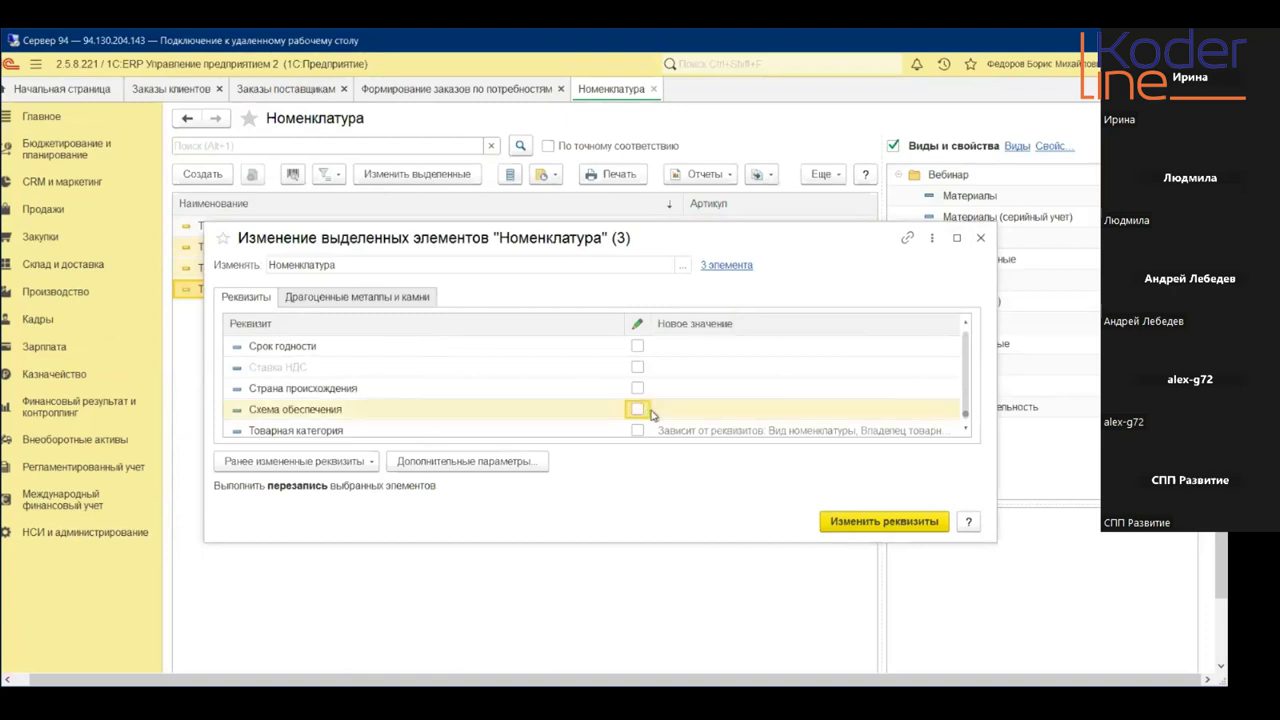
left_click(737, 346)
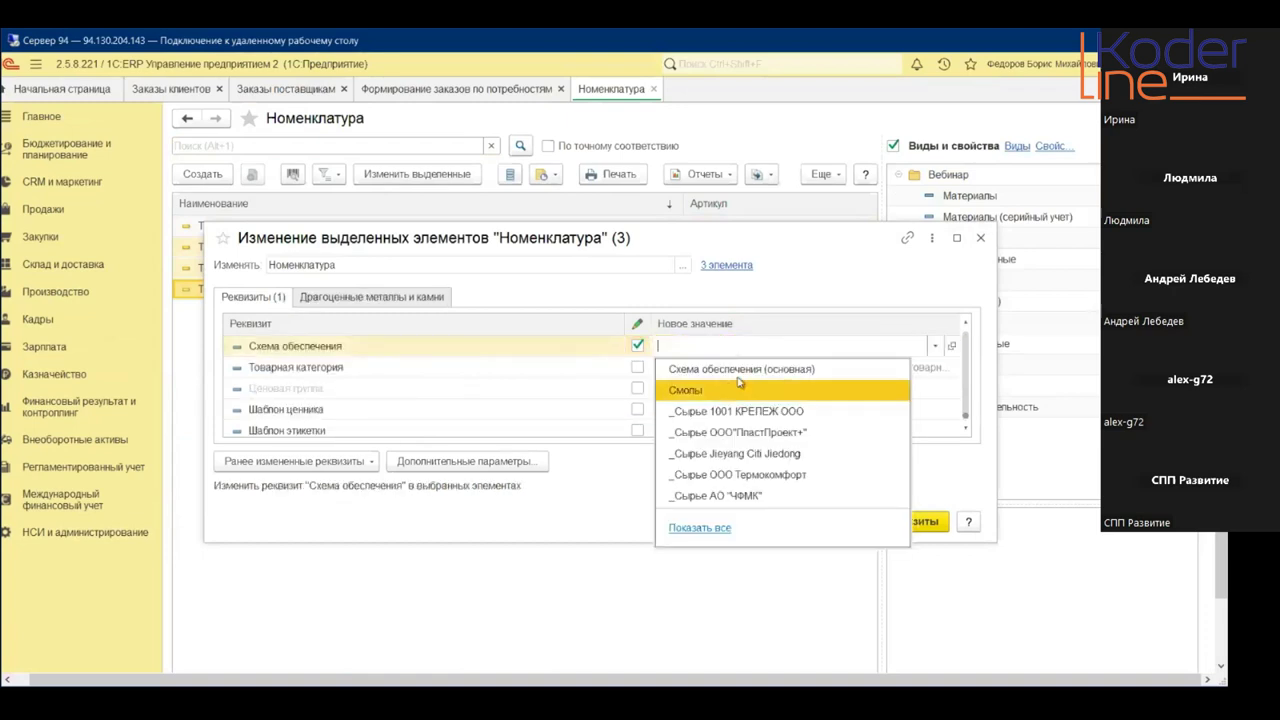
left_click(722, 376)
left_click(850, 521)
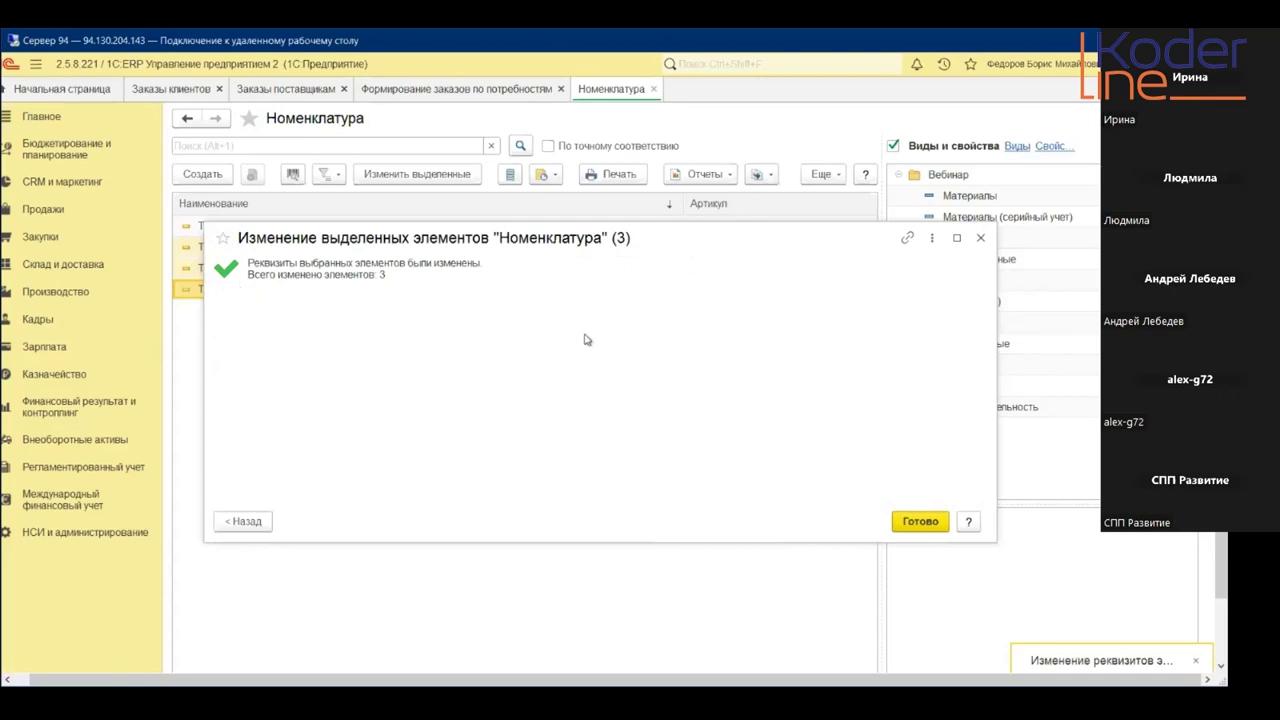
left_click(917, 523)
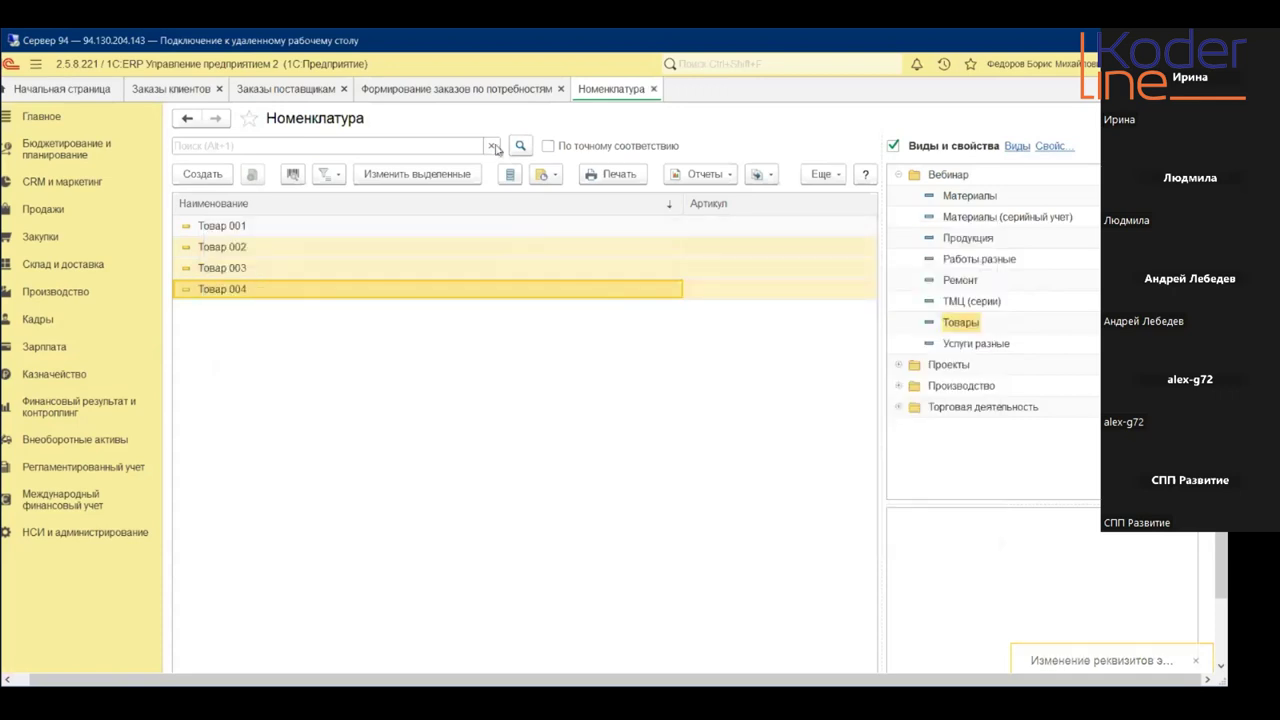
- Open the 26.01.2023 customer order from Заказы клиентов and show its goods table
left_click(303, 90)
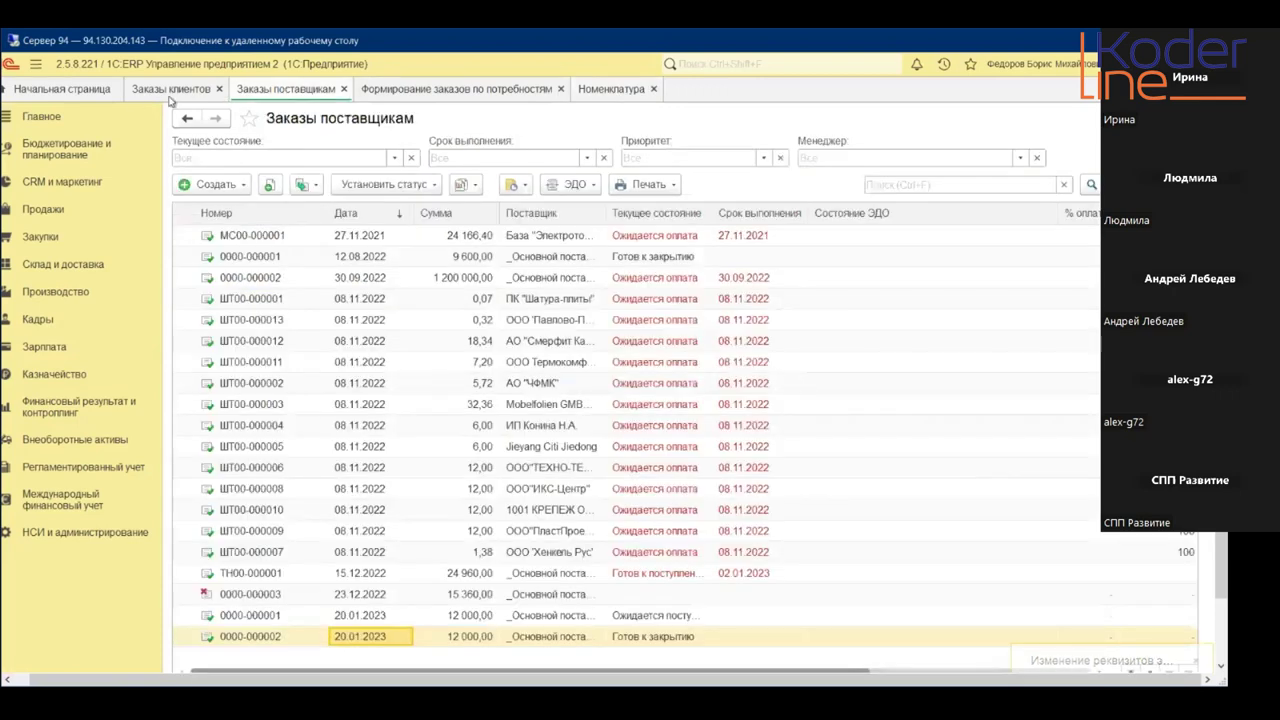
left_click(150, 96)
double_click(369, 636)
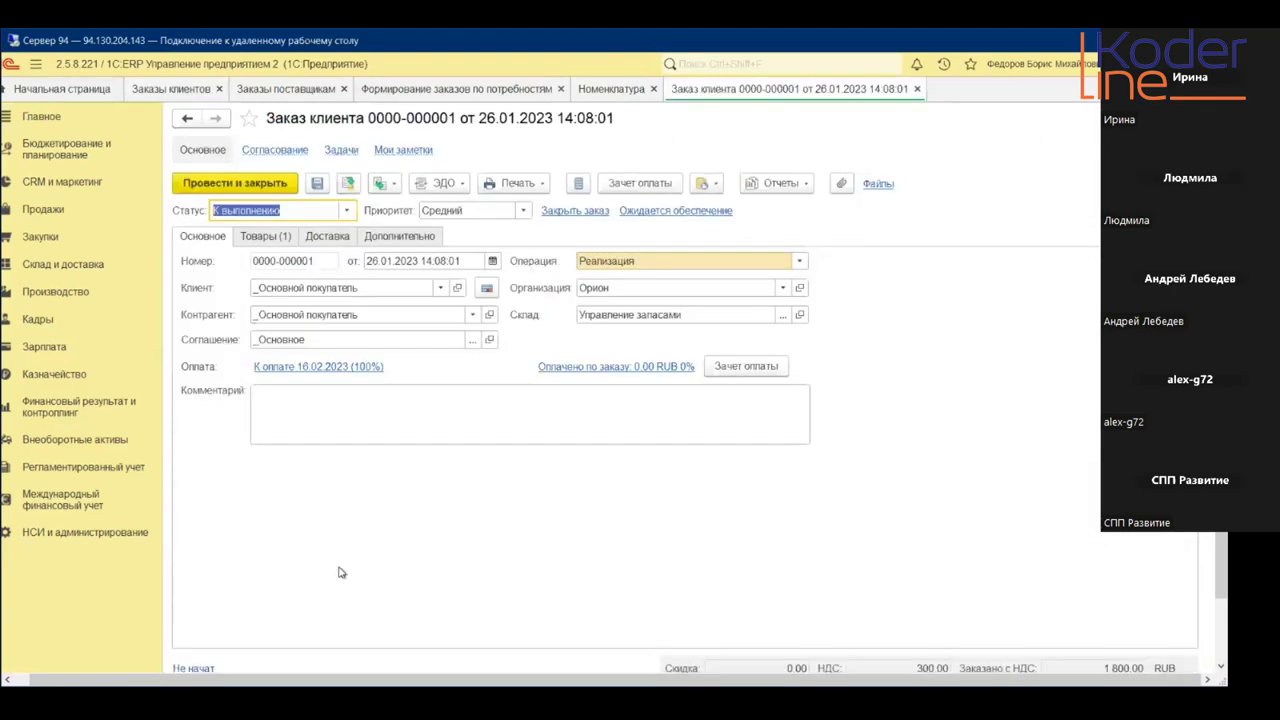
left_click(262, 237)
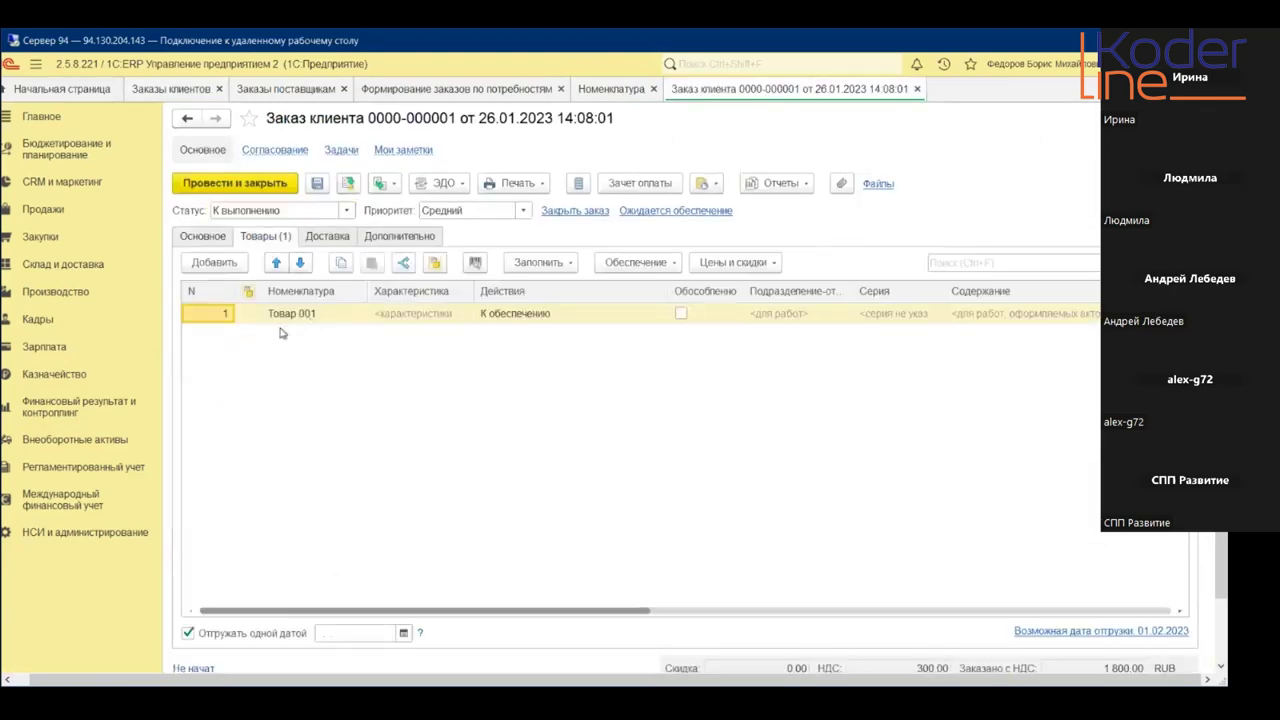
- Copy the Товар 001 line in the customer order and change the new line's item to Товар 004
right_click(285, 316)
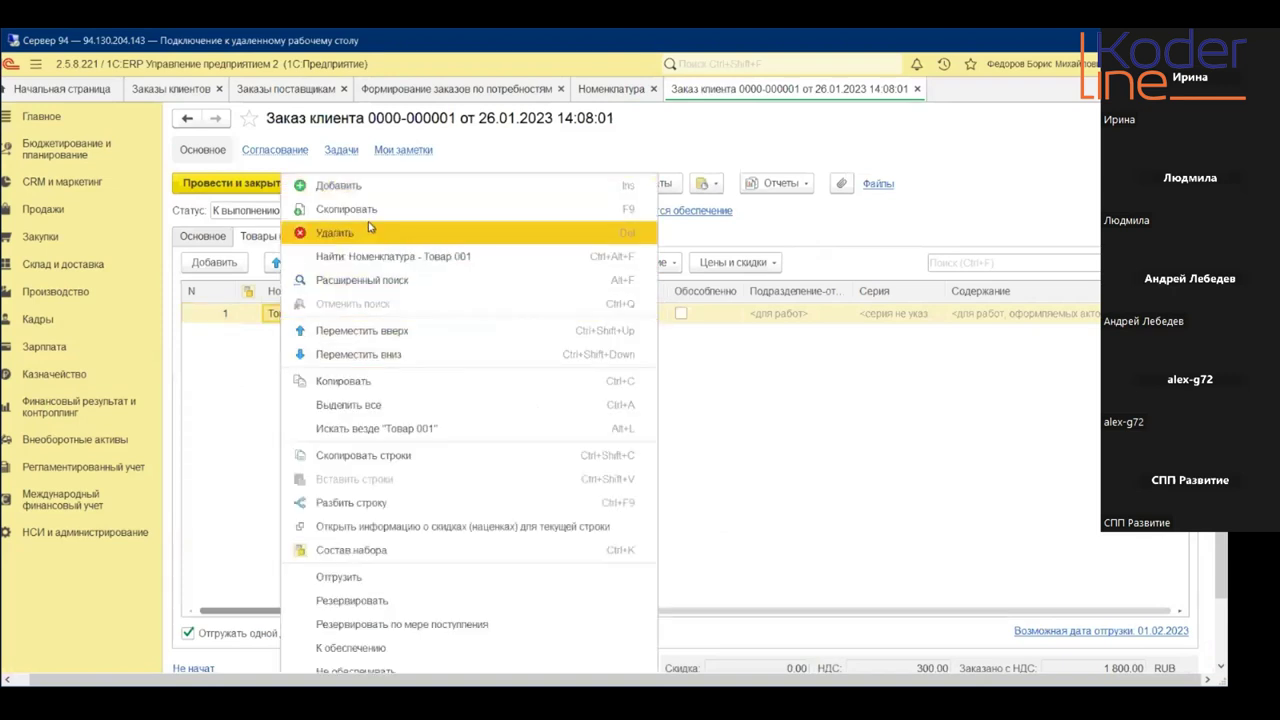
key("Escape")
key("F9")
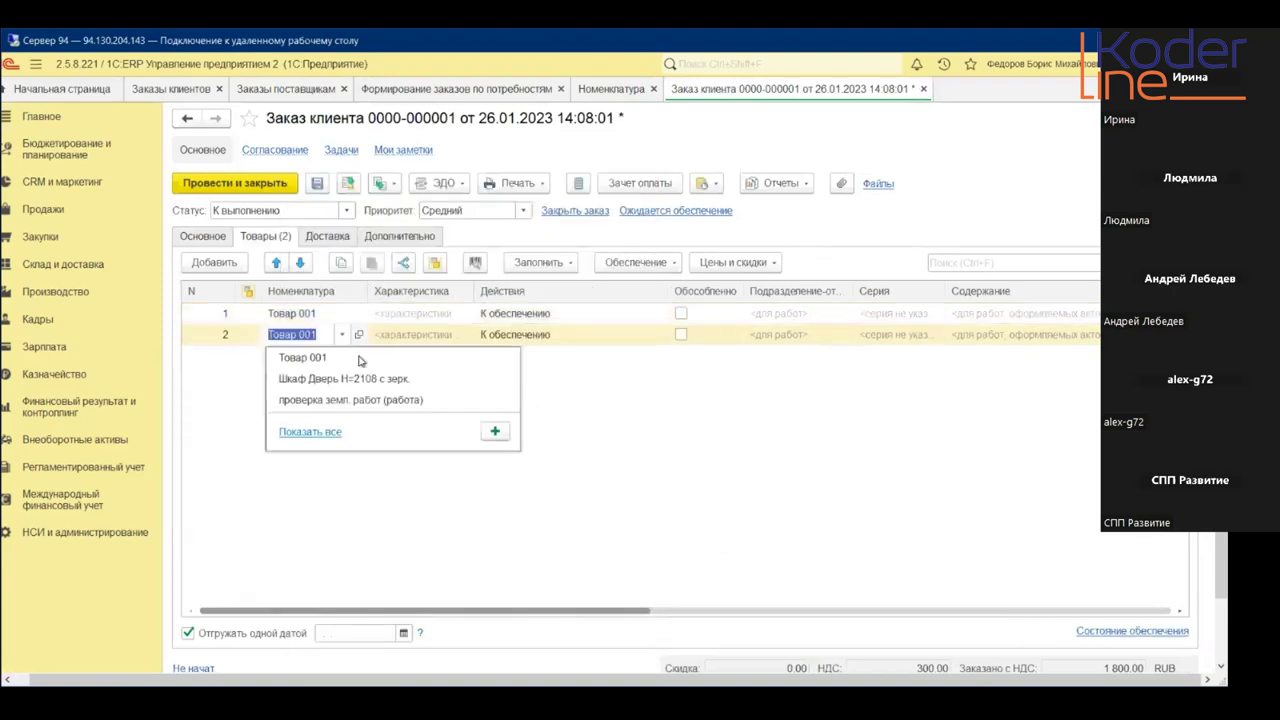
left_click(330, 337)
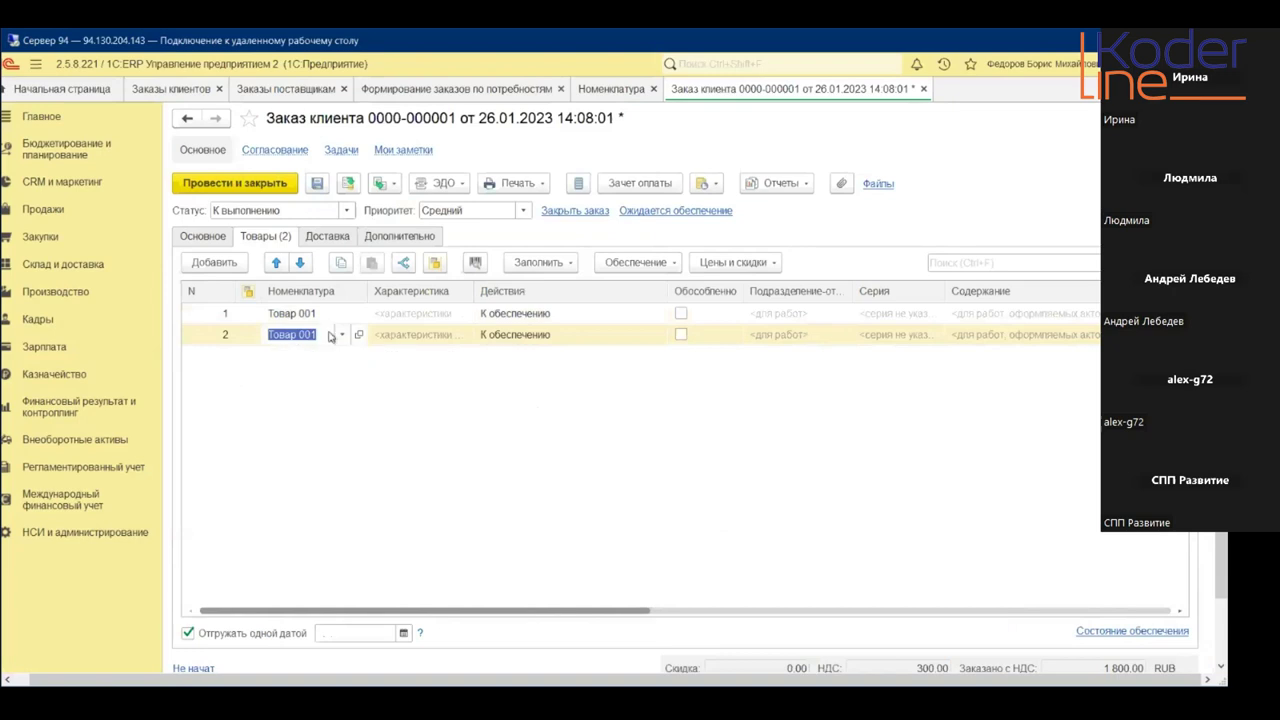
key("BackSpace")
type("4")
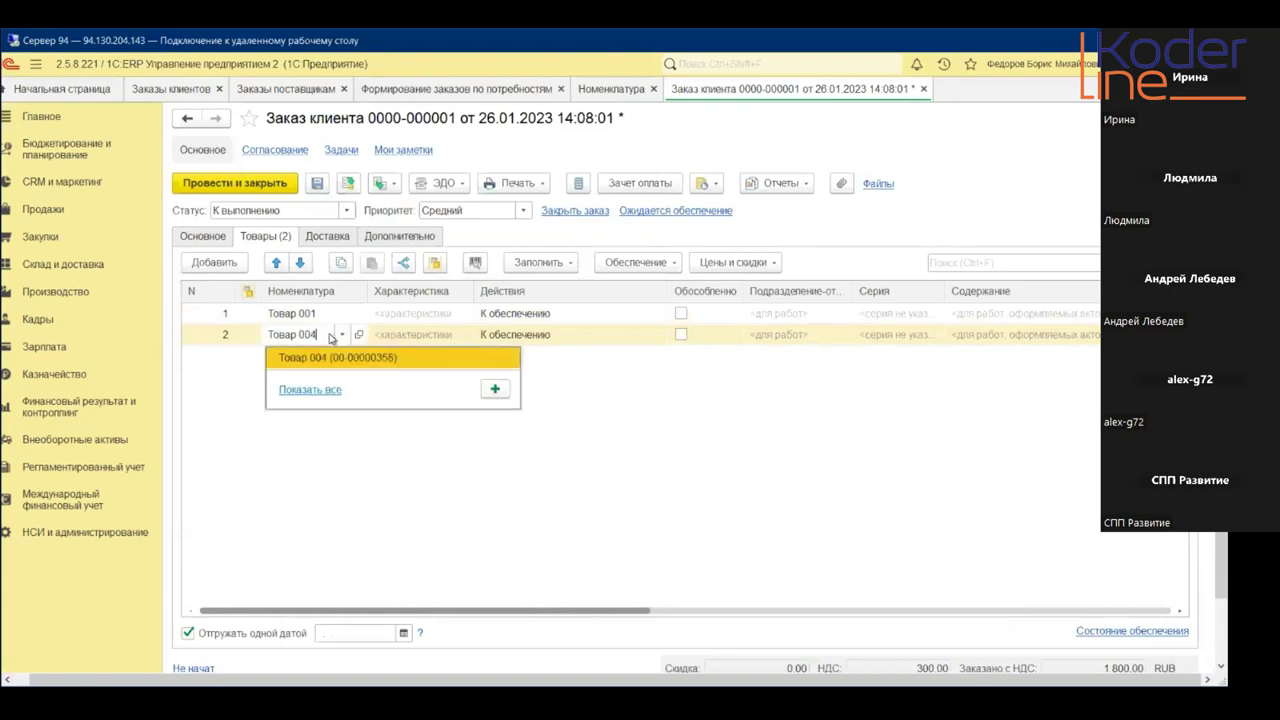
left_click(389, 362)
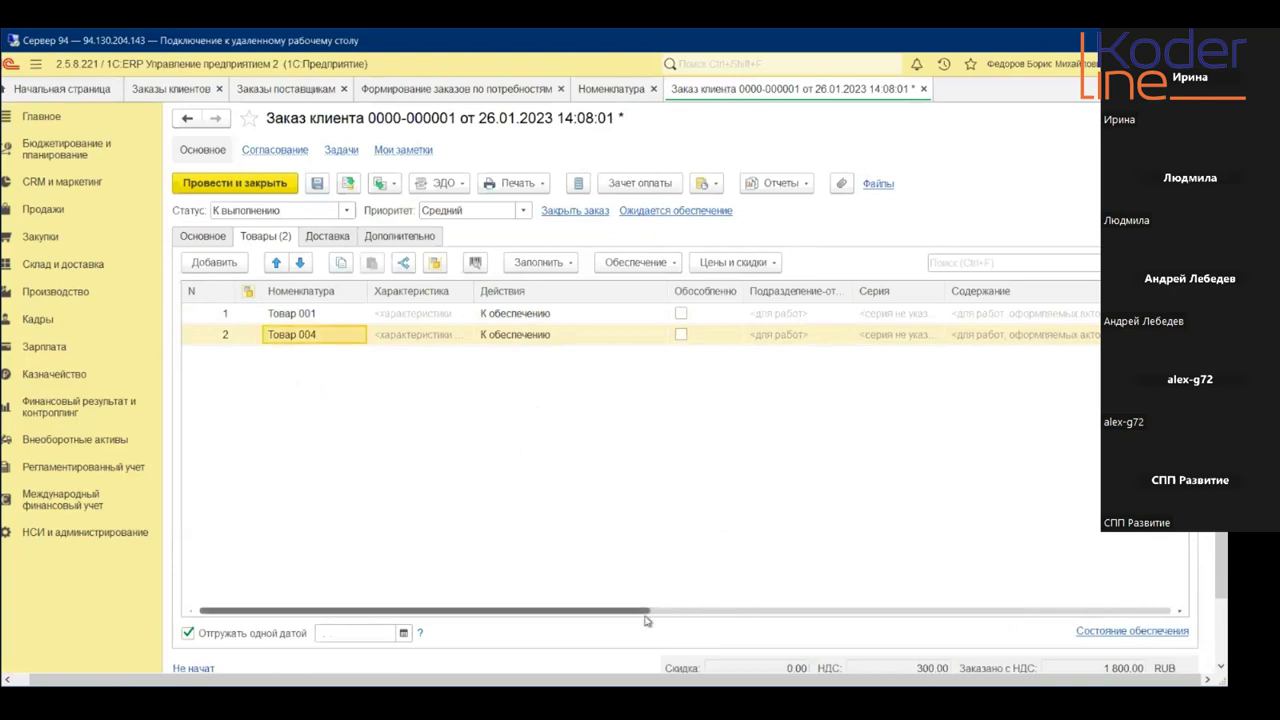
- Set the Товар 004 line's quantity to 2, fill in its price and post the customer order
left_click_drag(640, 612, 800, 612)
left_click(855, 336)
left_click(855, 337)
type("2")
key("Return")
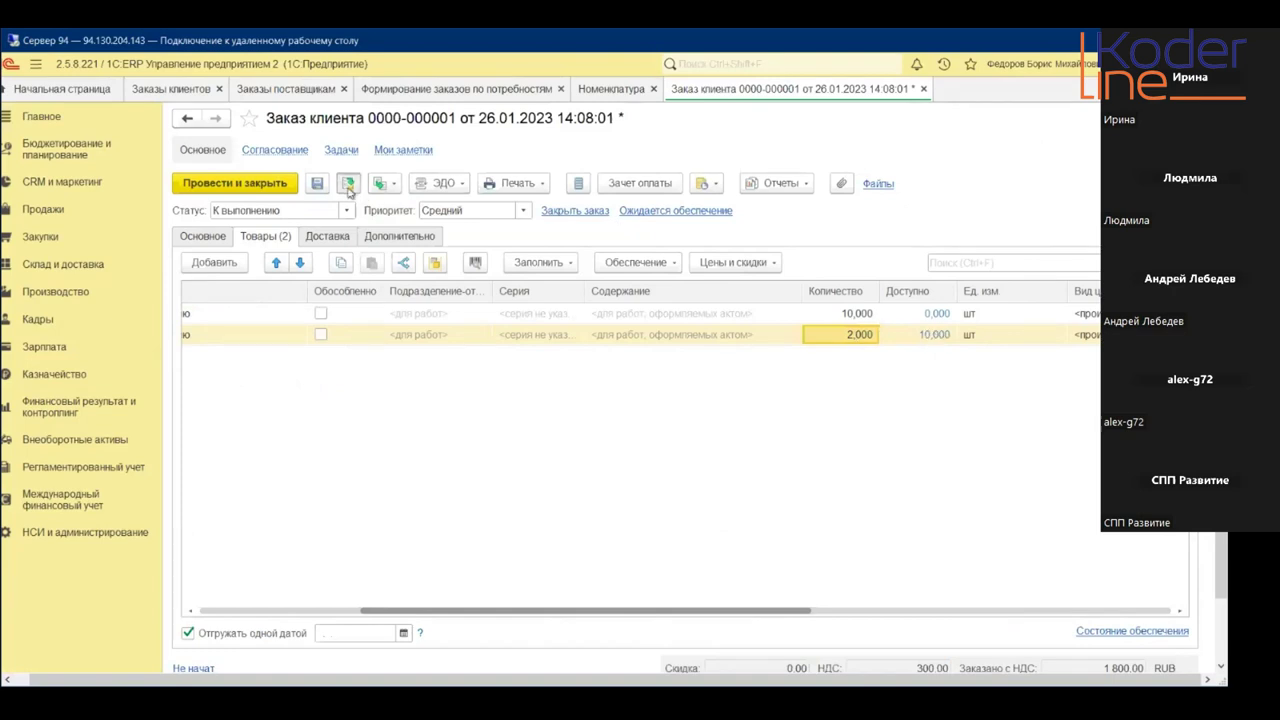
left_click(348, 187)
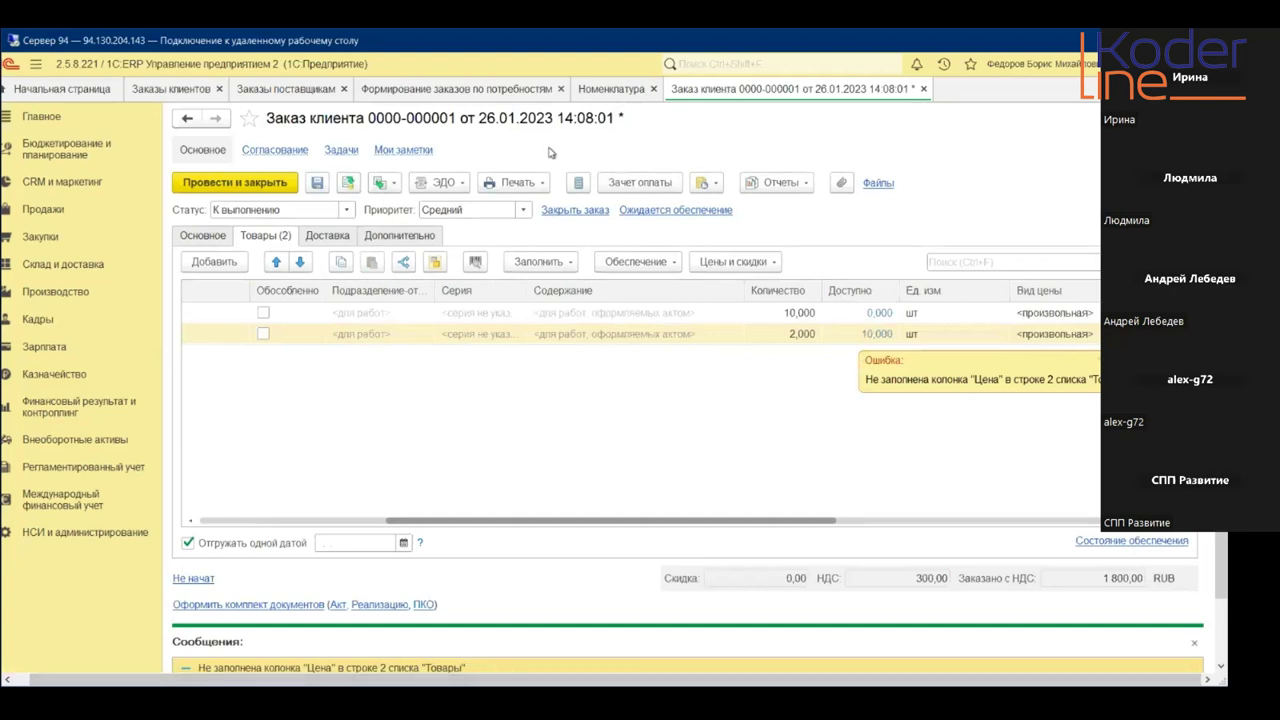
left_click(345, 187)
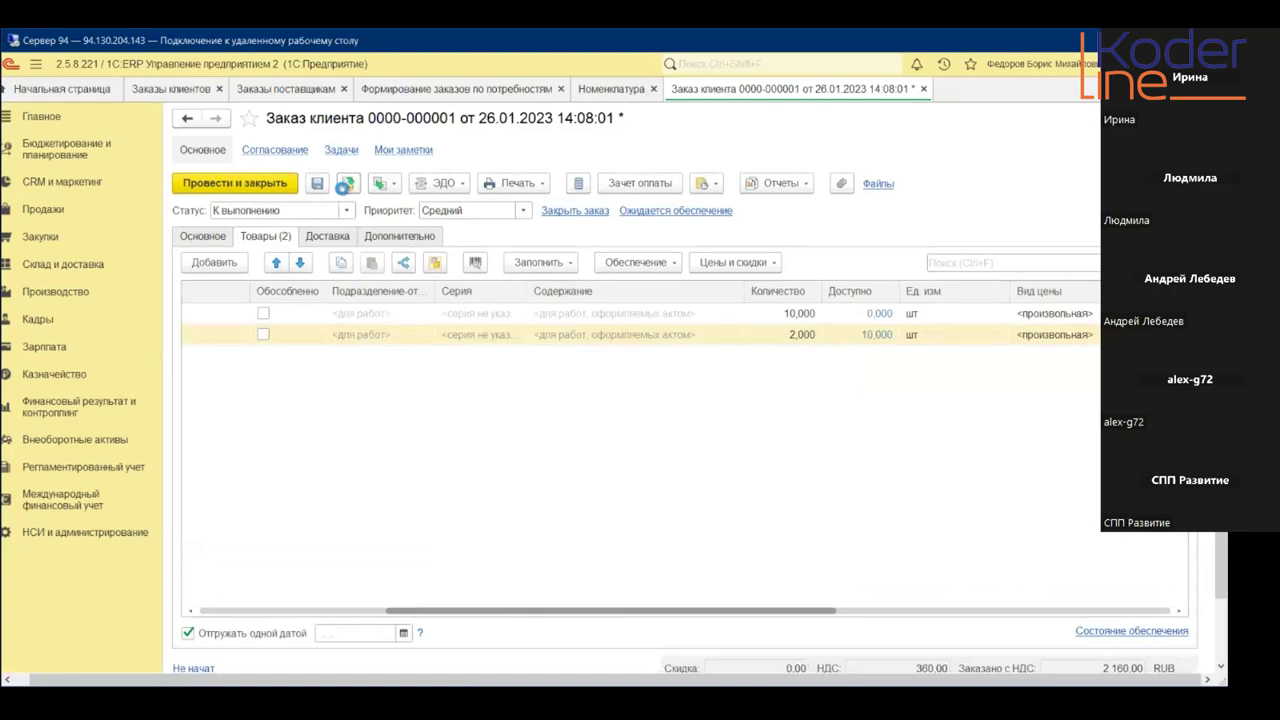
- Return to Формирование заказов по потребностям, dismiss the change notification and advance to Обеспечение заказов к отгрузке
left_click(442, 91)
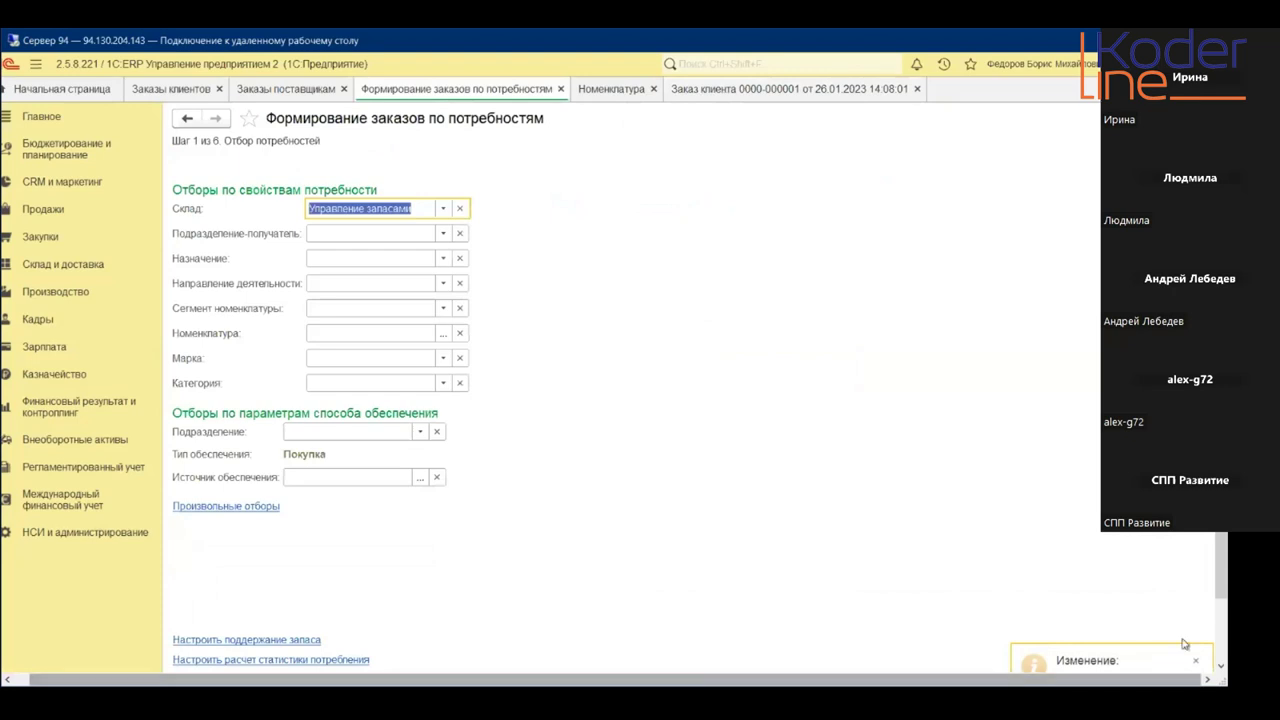
left_click(1221, 637)
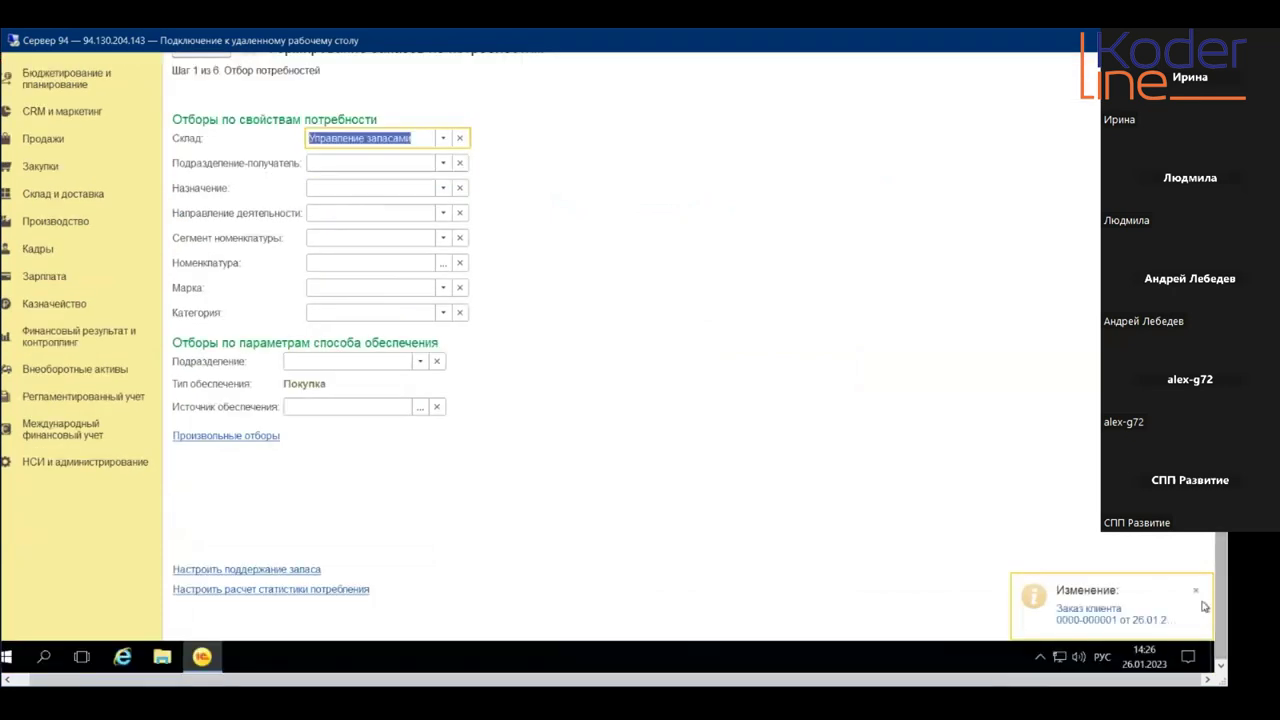
left_click(1197, 594)
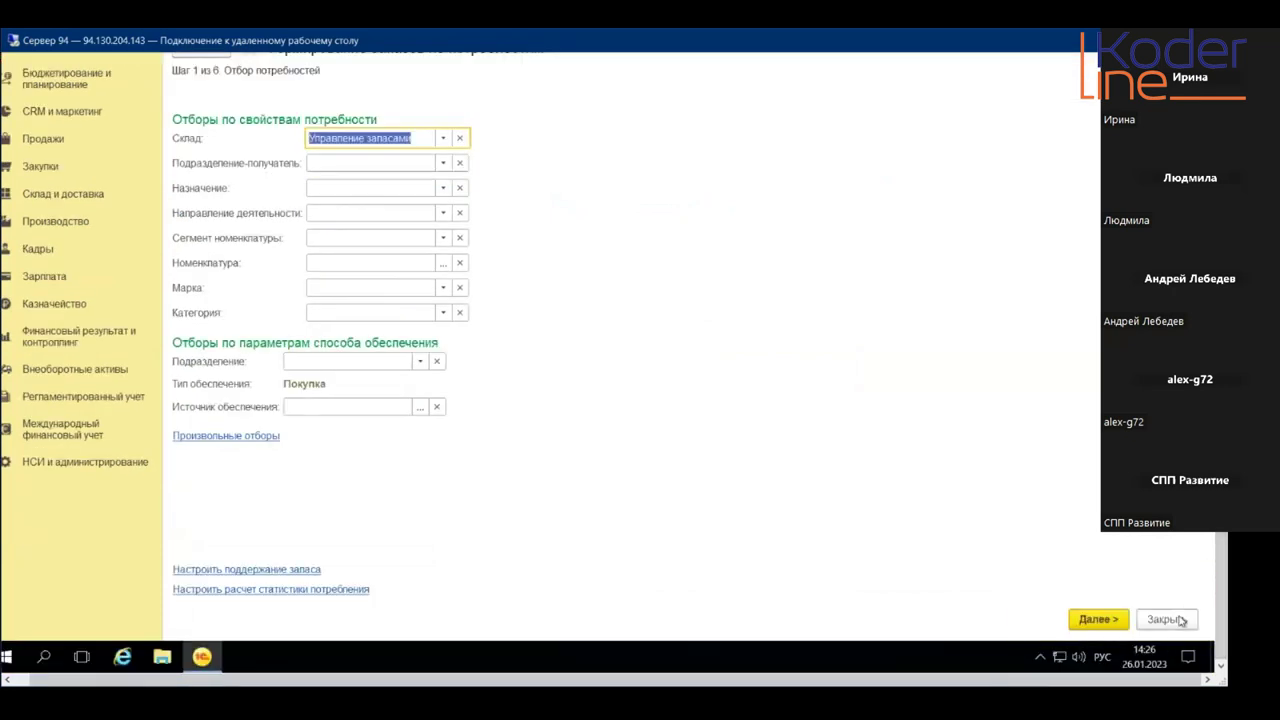
left_click(1097, 619)
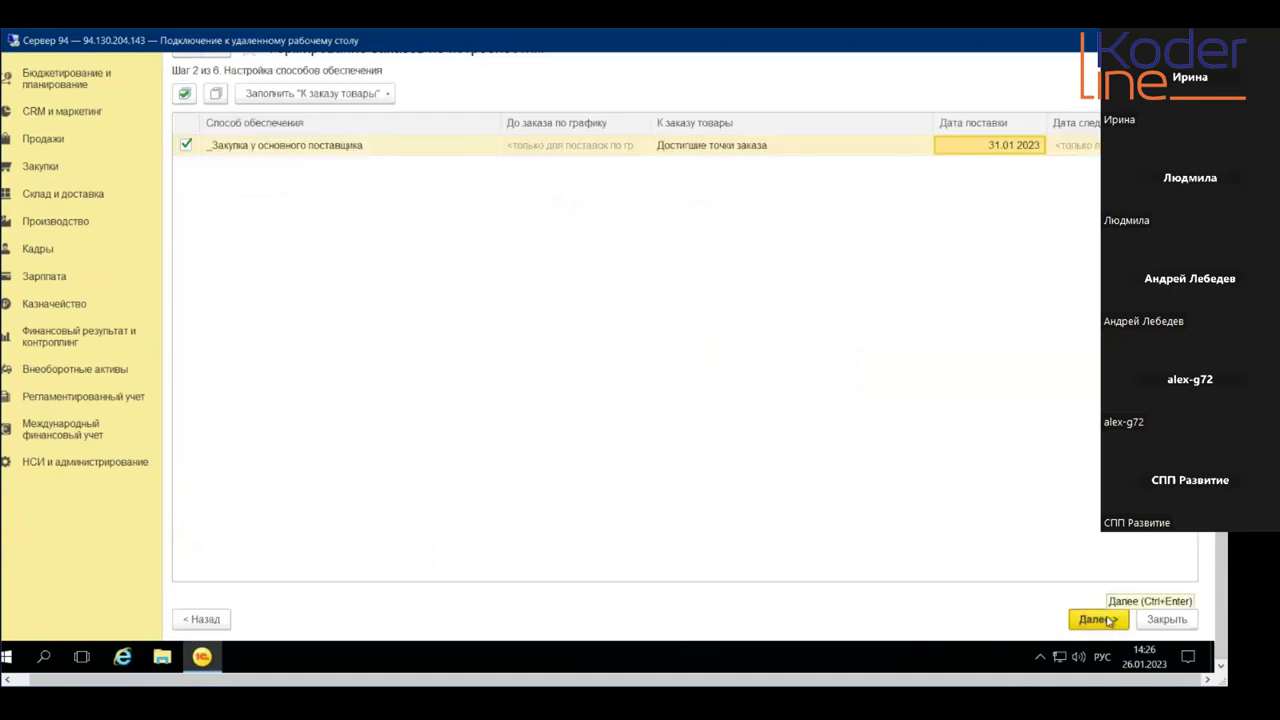
left_click(1105, 619)
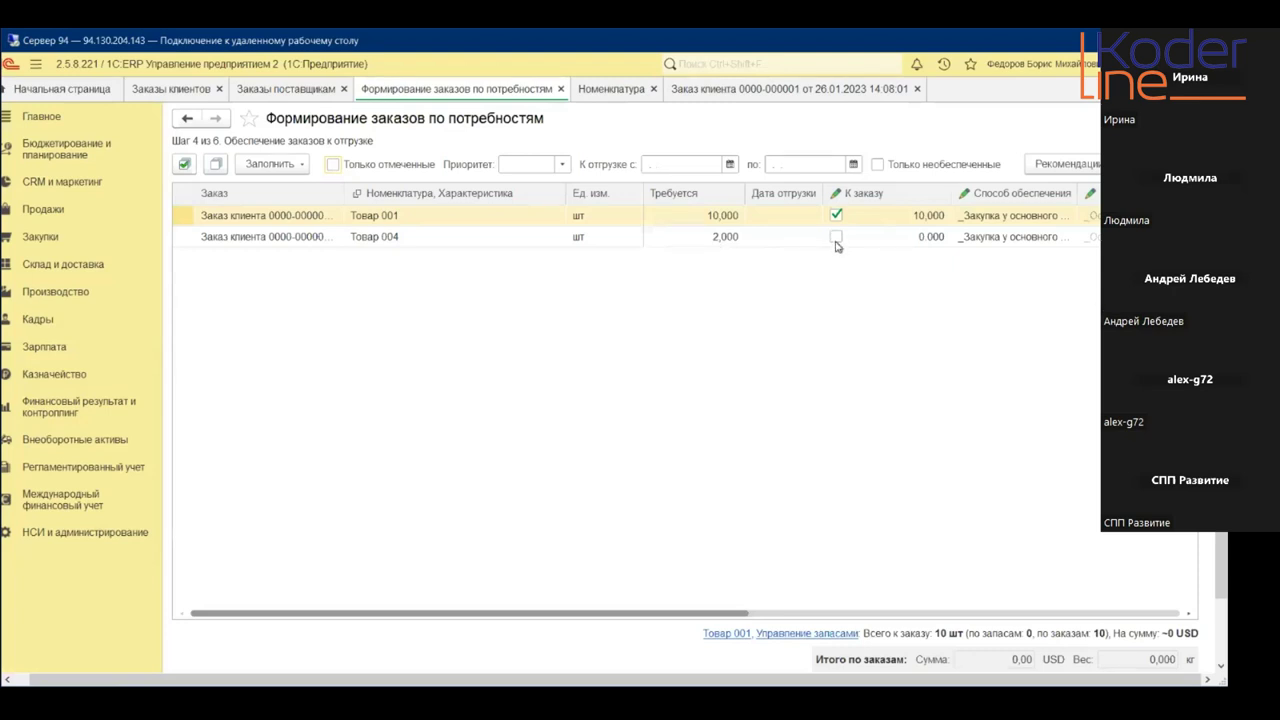
- Examine the order quantity, supply source, delivery date and warehouse of the Товар 001 and Товар 004 lines
left_click_drag(695, 613, 1127, 613)
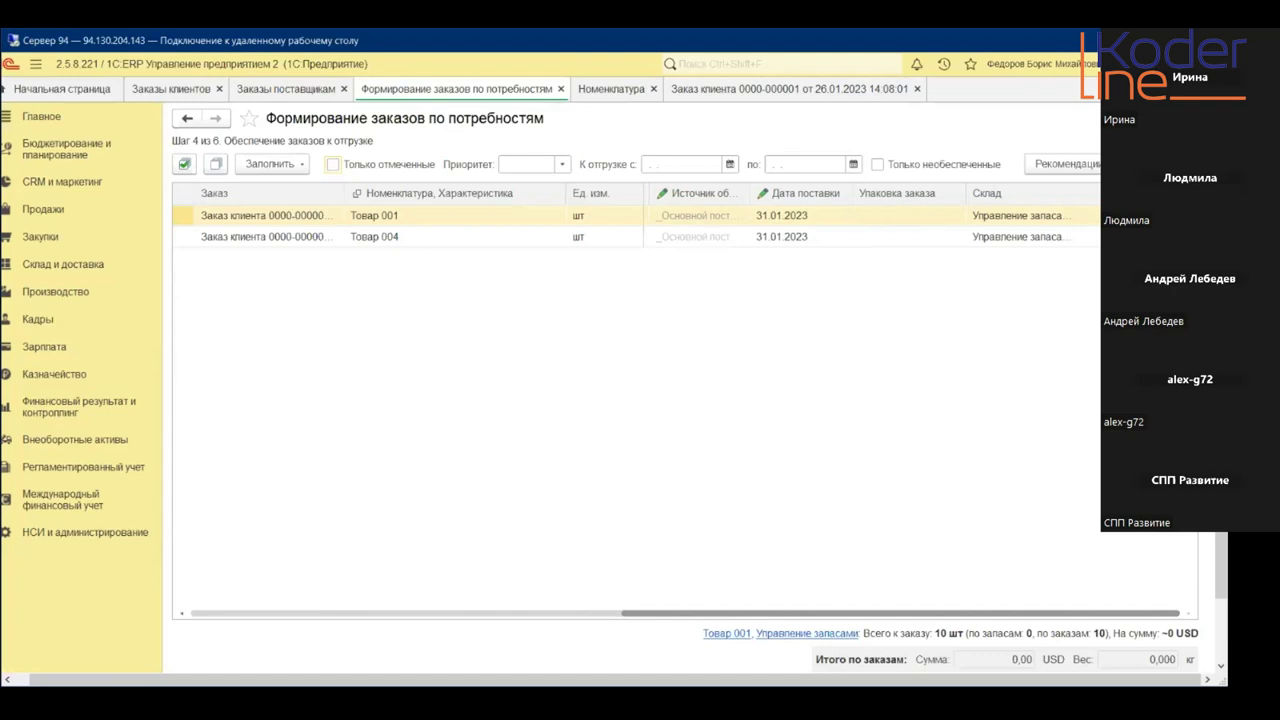
key("Down")
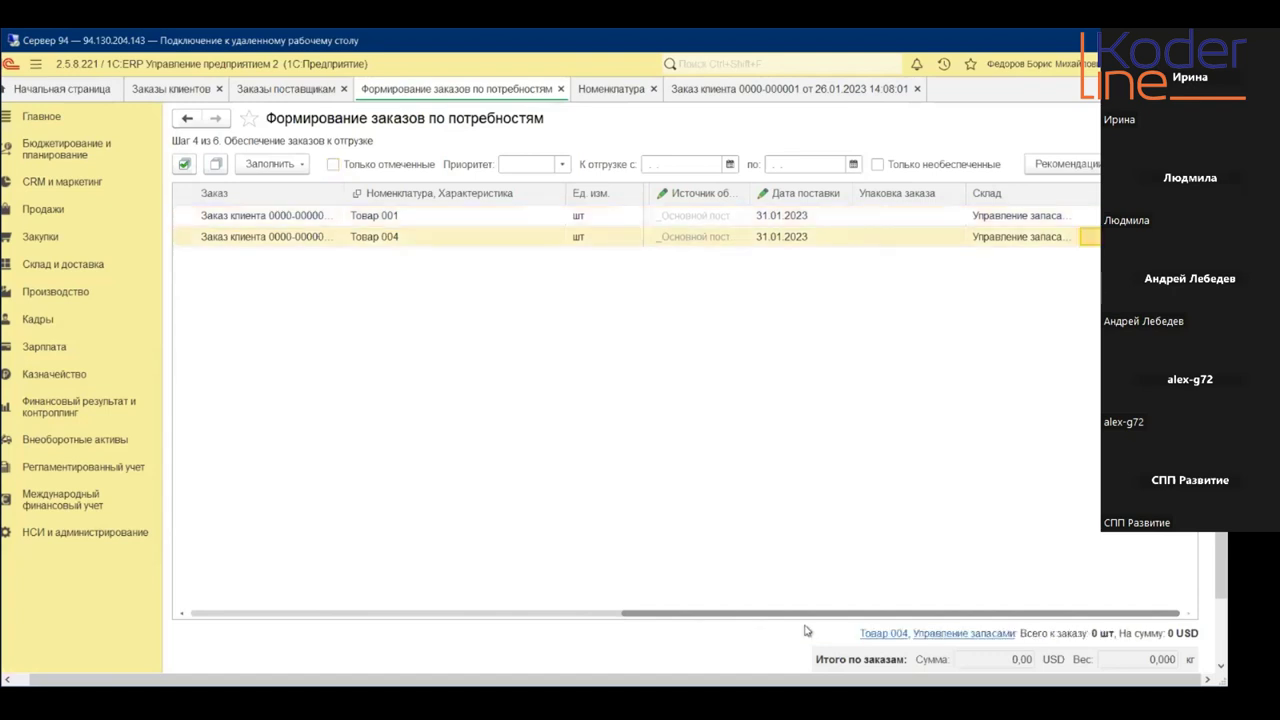
left_click_drag(737, 614, 212, 635)
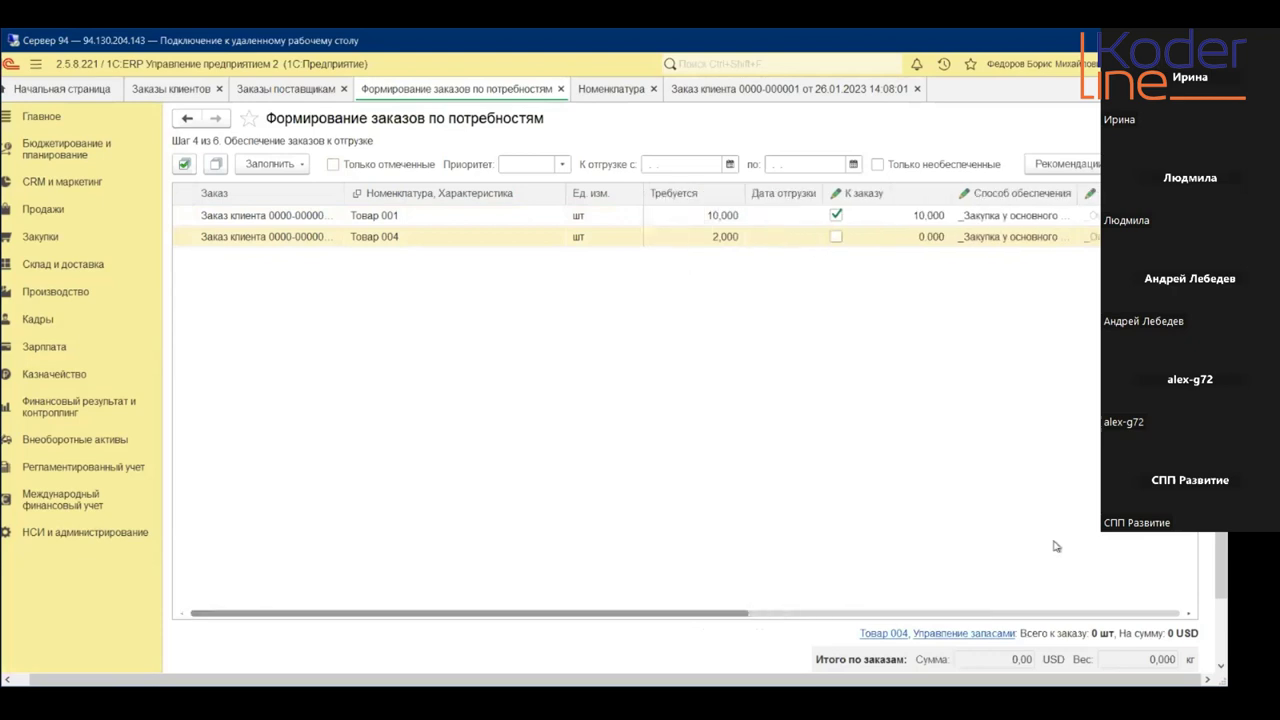
left_click_drag(531, 621, 963, 621)
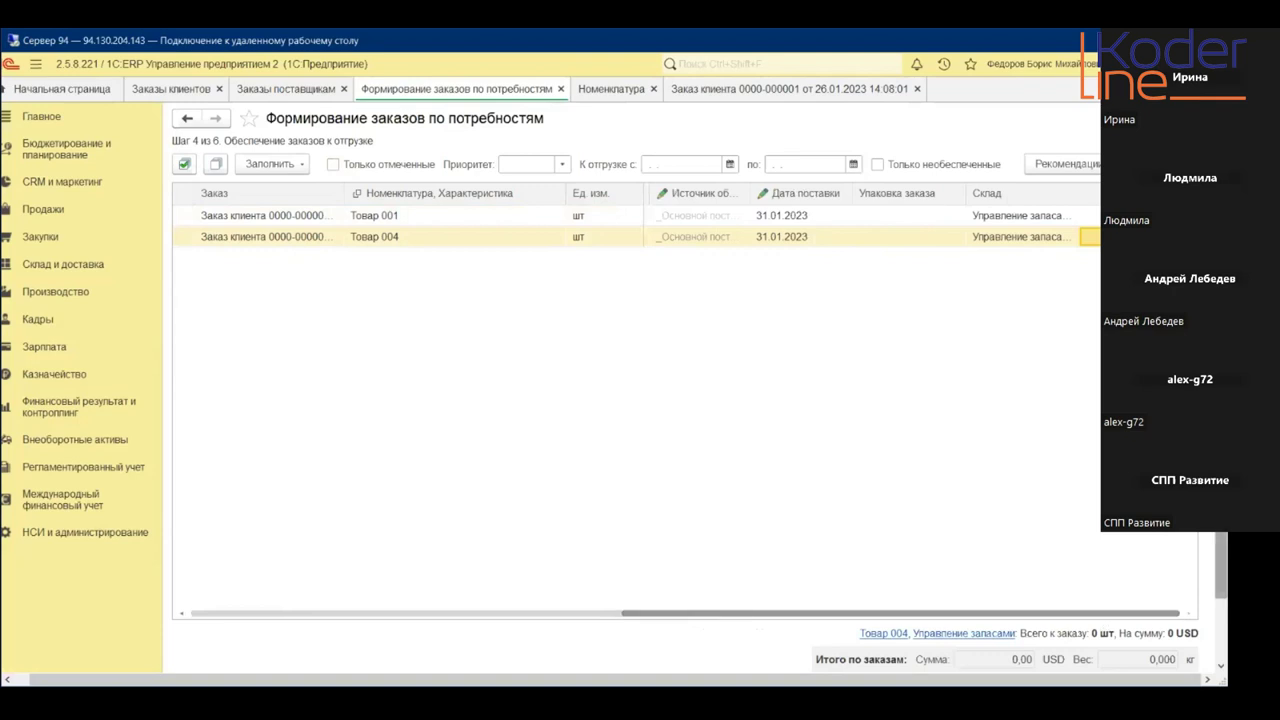
- Advance to the order preview, expand the _Основной поставщик group and generate the supplier order
scroll(1220, 570, "down", 2)
left_click(1097, 620)
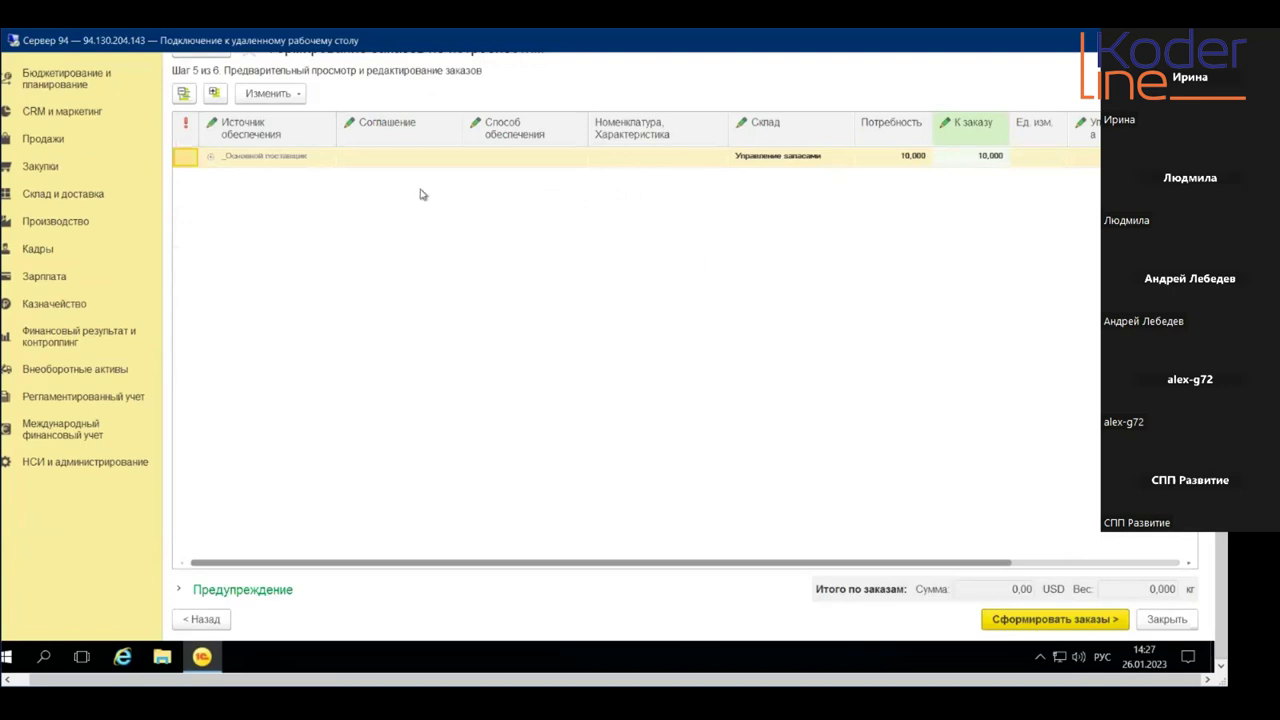
left_click(211, 157)
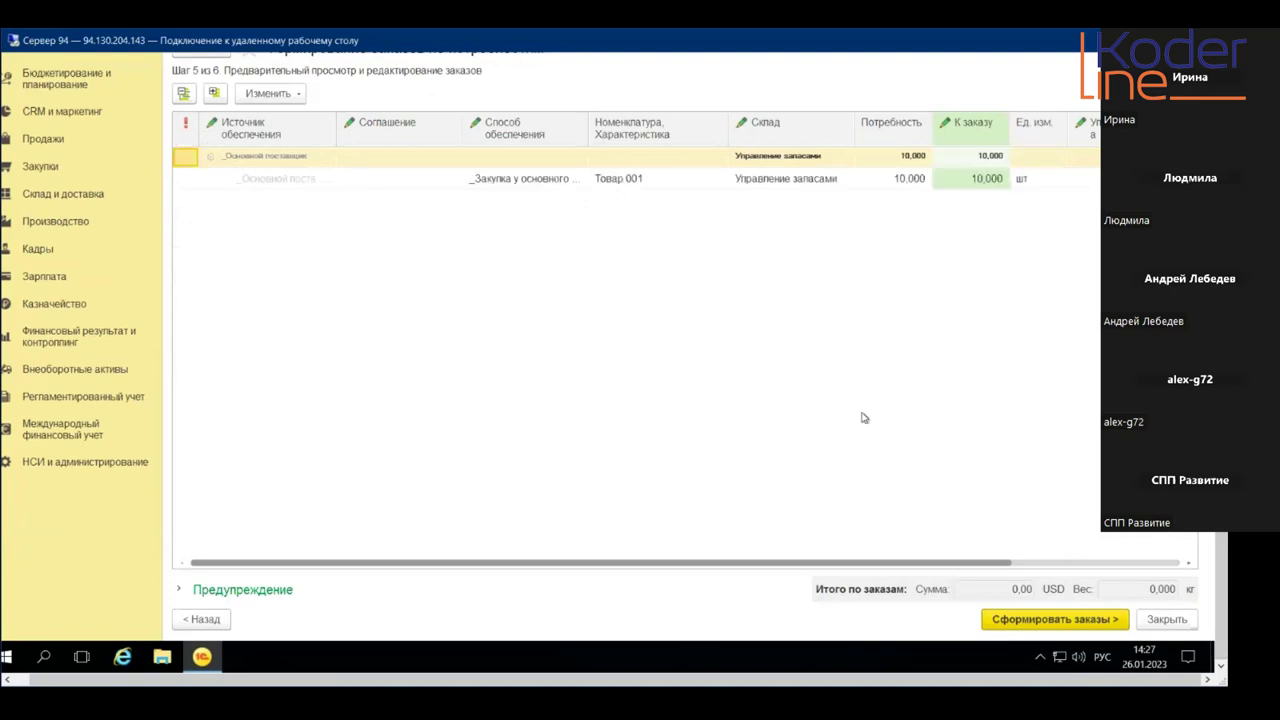
left_click(1089, 626)
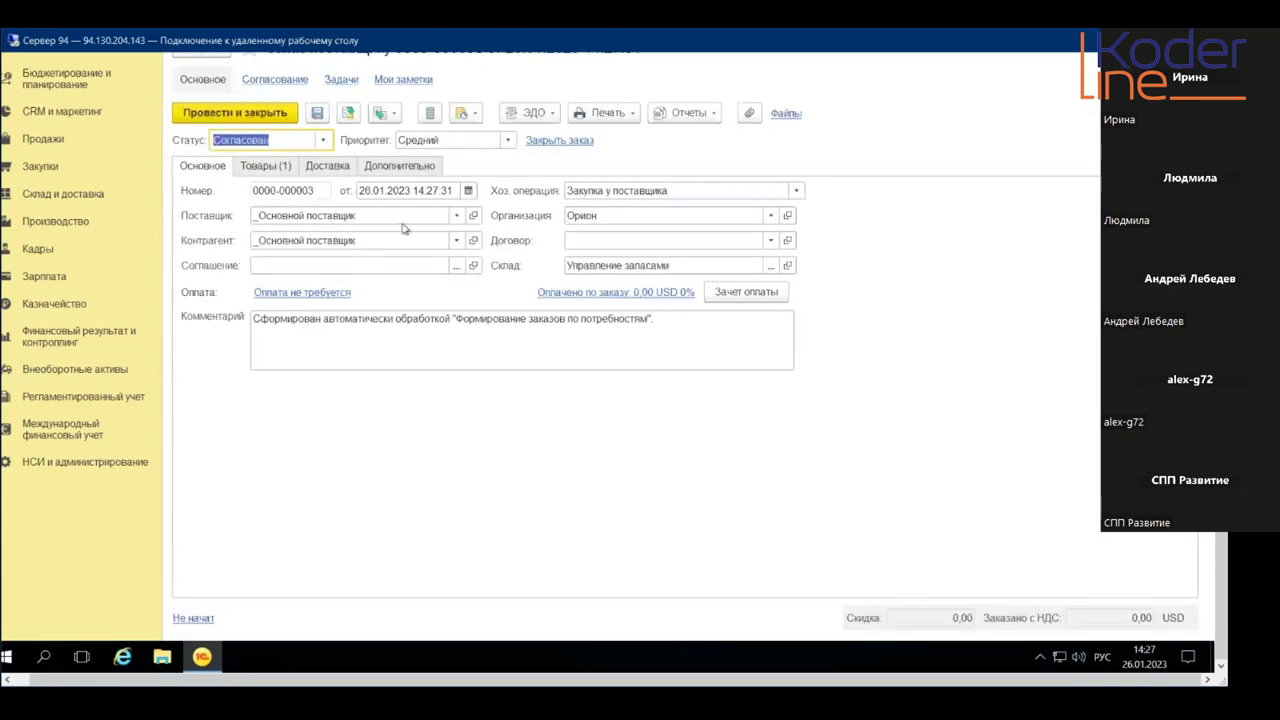
- Review the goods in the generated supplier order, then close it and the customer order
left_click(279, 169)
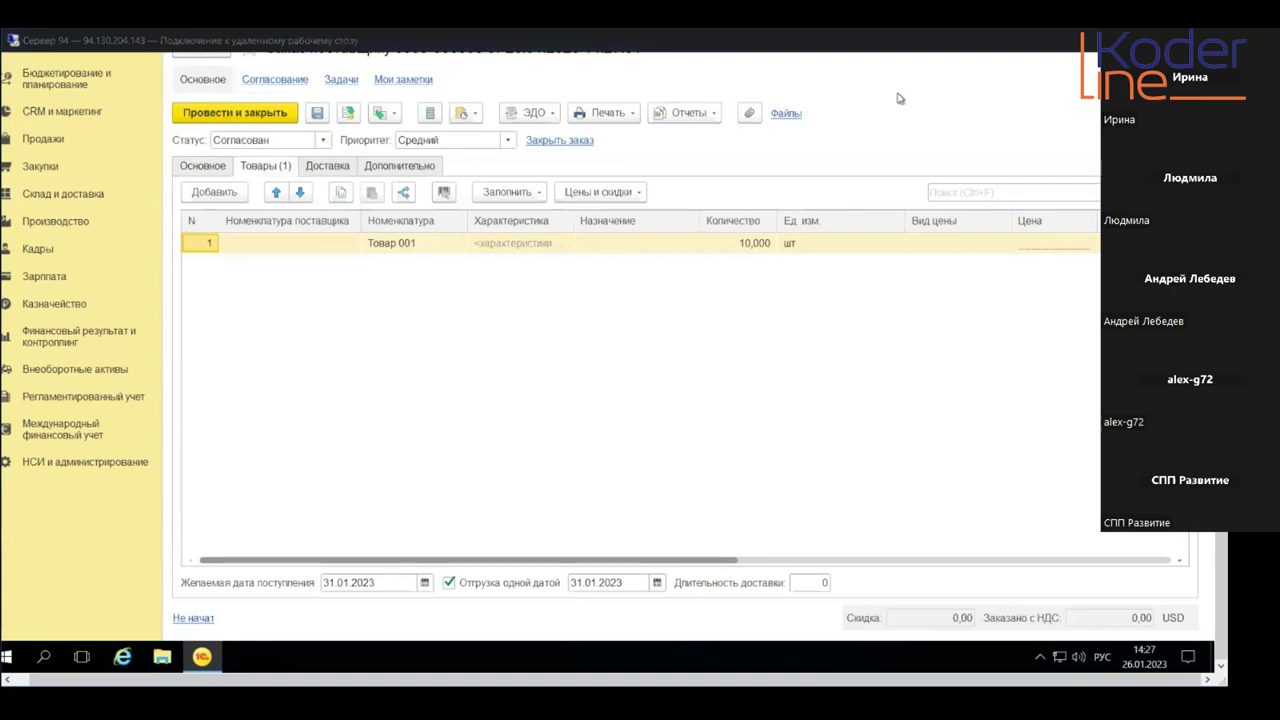
scroll(1222, 600, "up", 2)
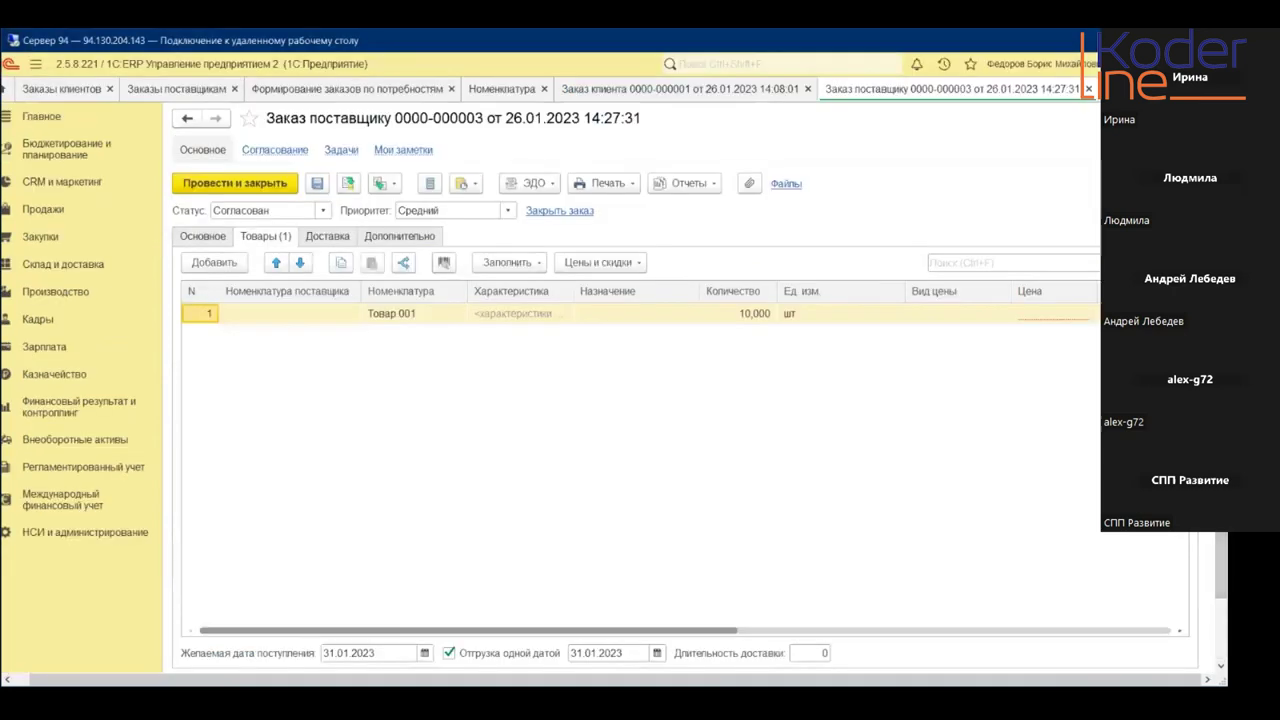
left_click(1088, 88)
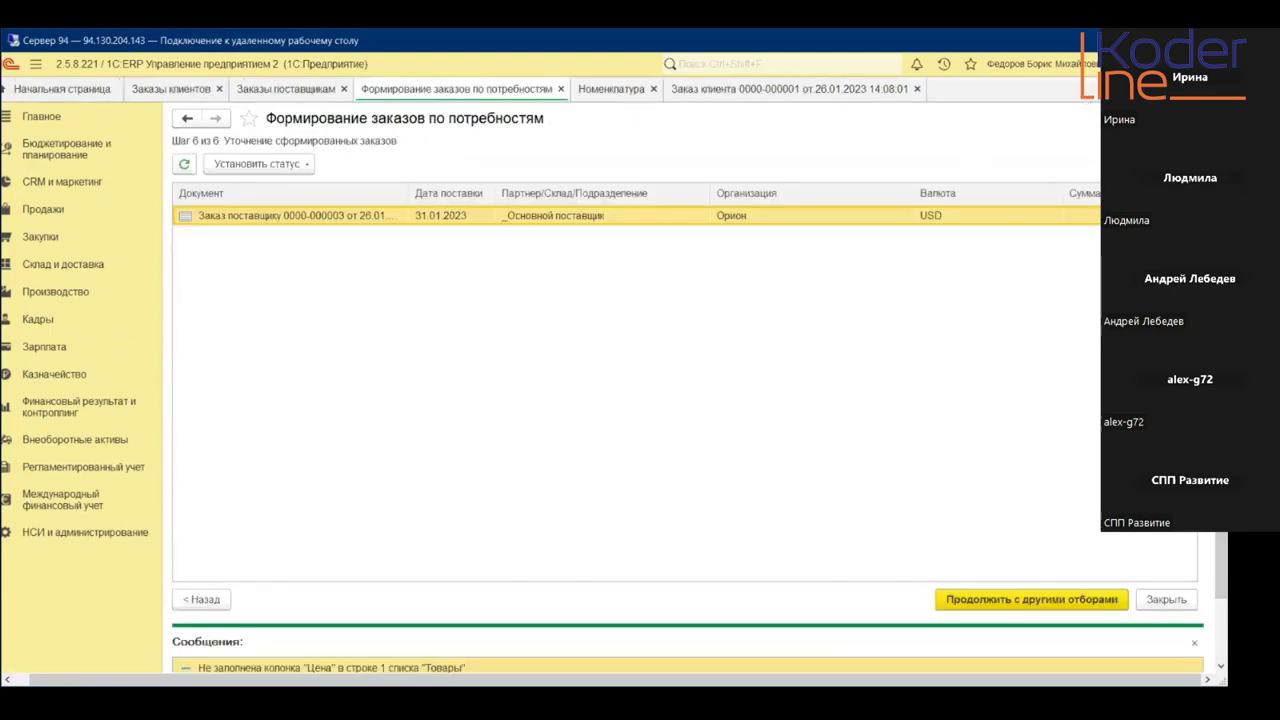
left_click(898, 92)
left_click(917, 88)
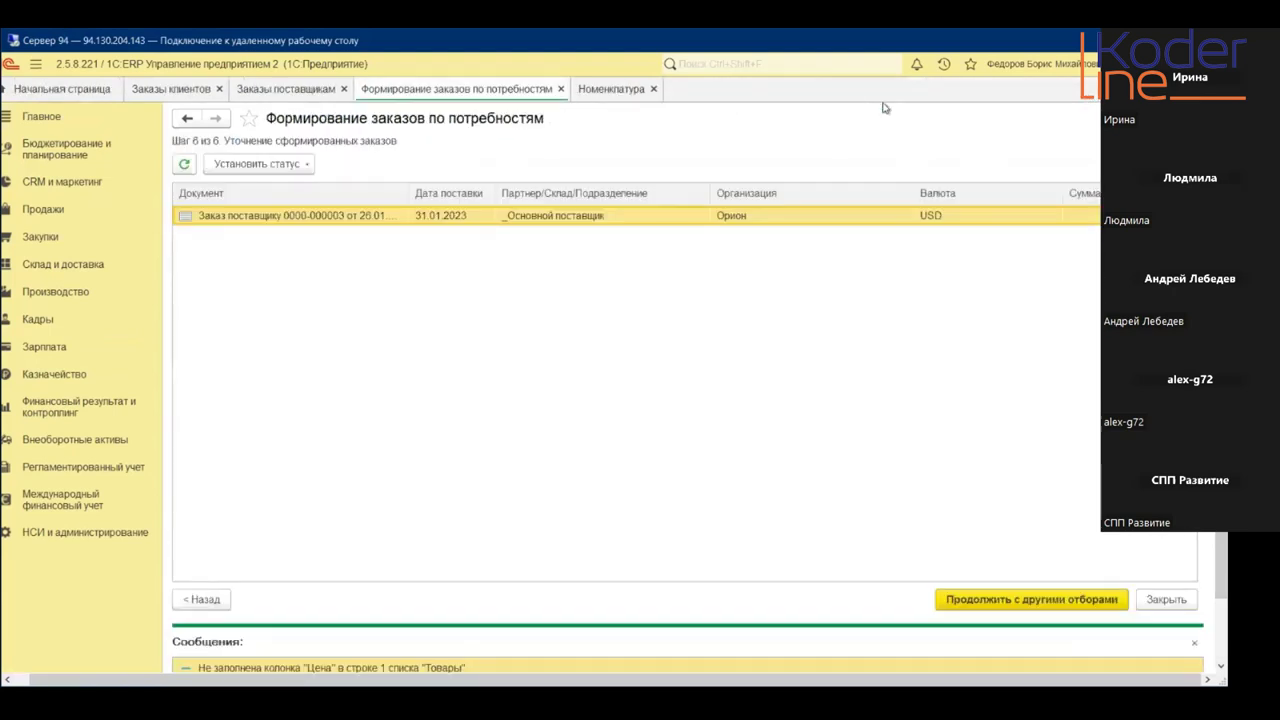
- Close Номенклатура and go back from the generated orders, marking the generated supplier order for deletion
left_click(620, 92)
left_click(653, 89)
left_click(198, 600)
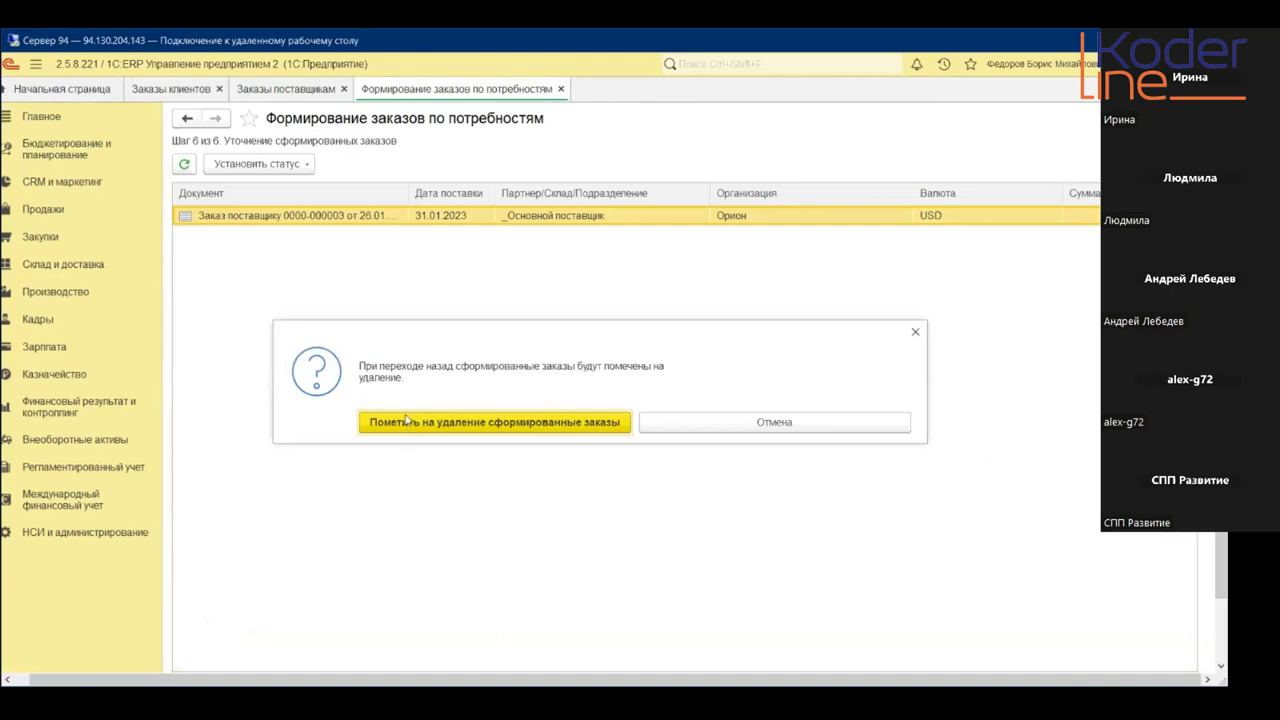
left_click(497, 424)
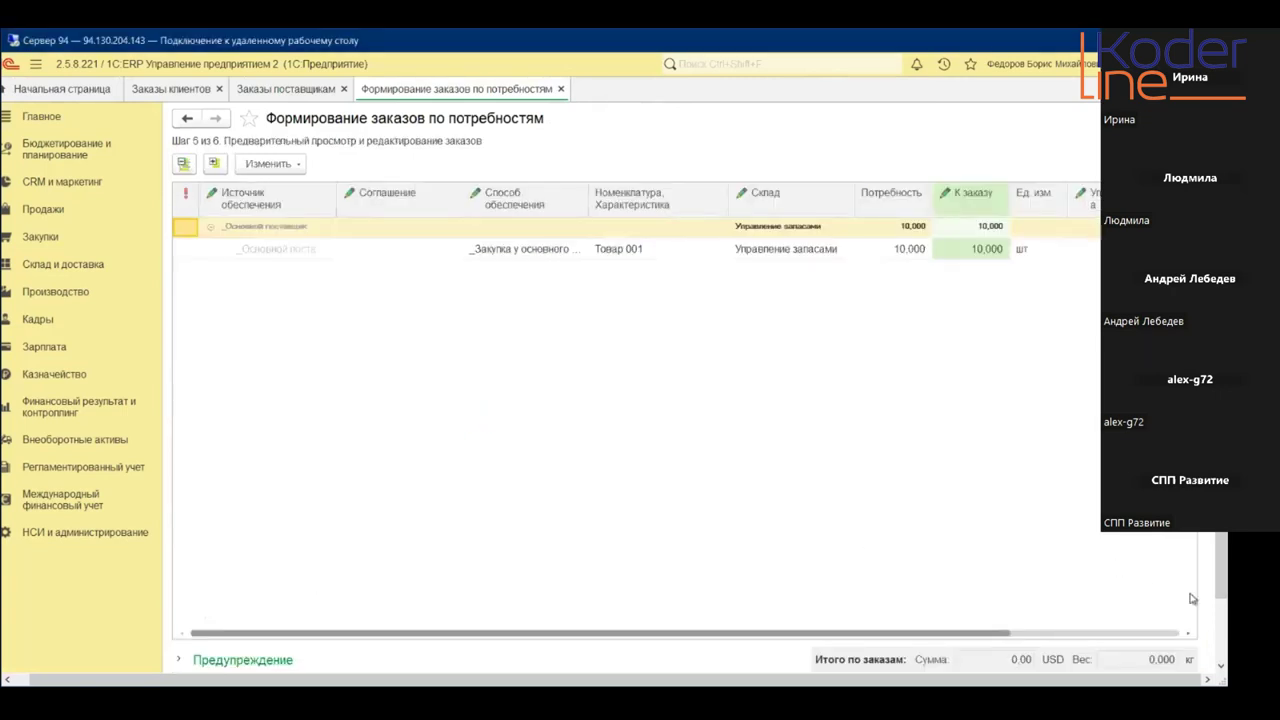
- Go back from the order preview through the supply method settings to Отбор потребностей
left_click(1218, 612)
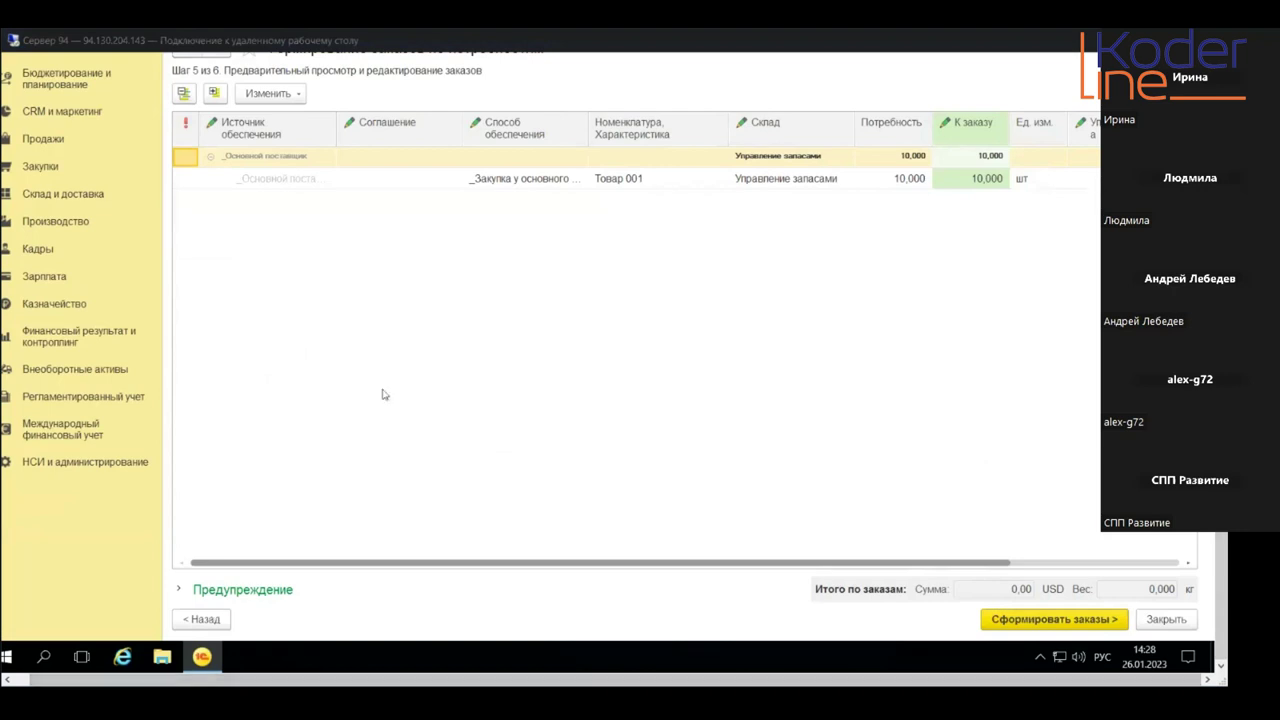
left_click(206, 620)
left_click(568, 360)
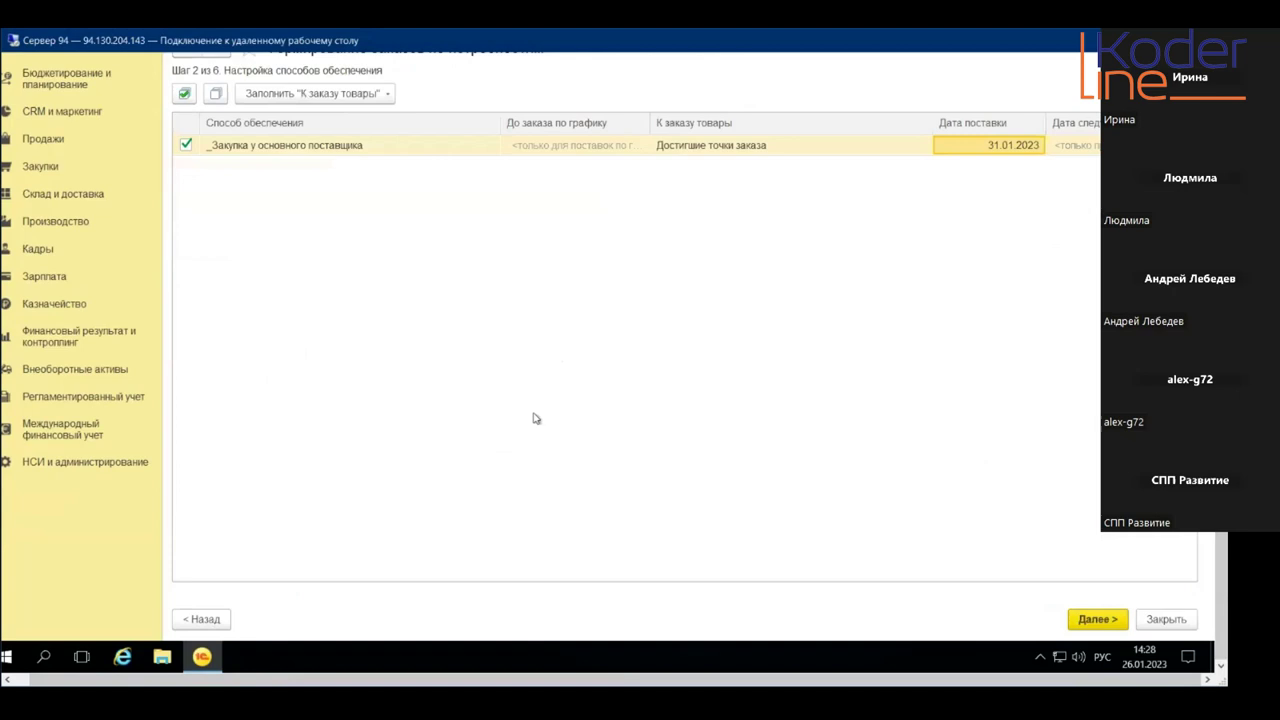
left_click(201, 620)
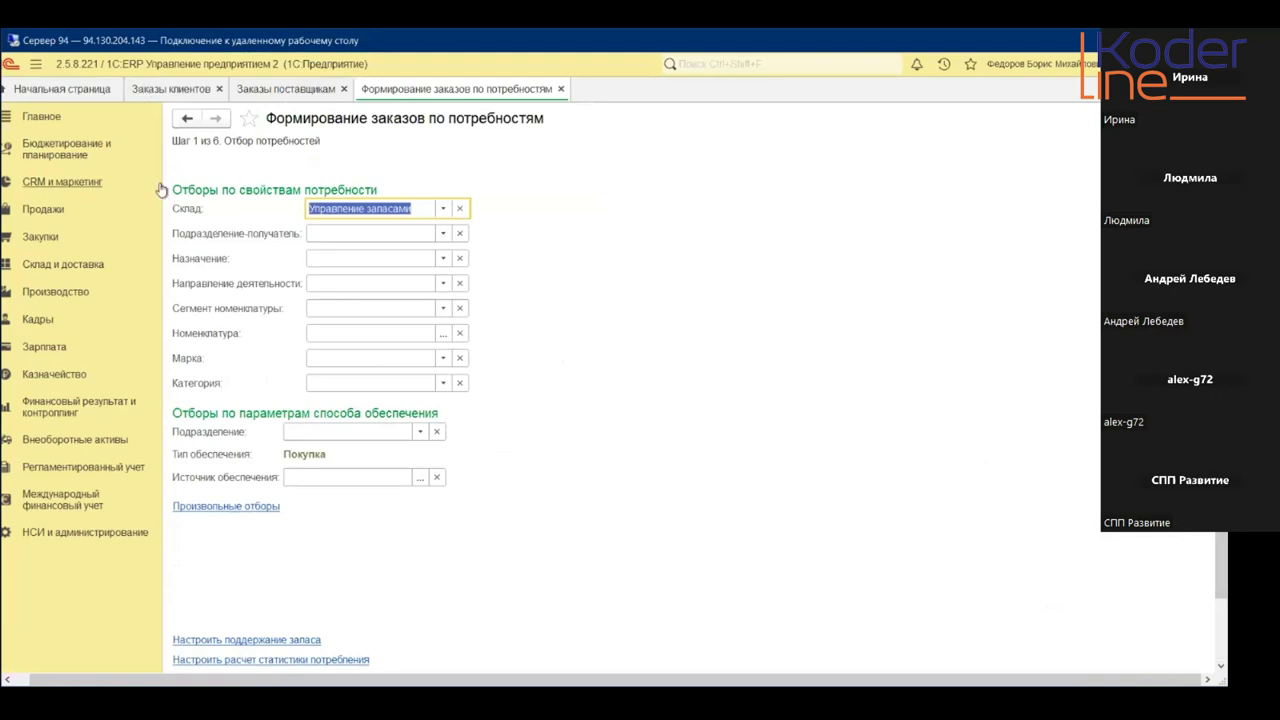
- Copy the 14:08 customer order in Заказы клиентов and delete the Товар 004 line from the copy
left_click(181, 91)
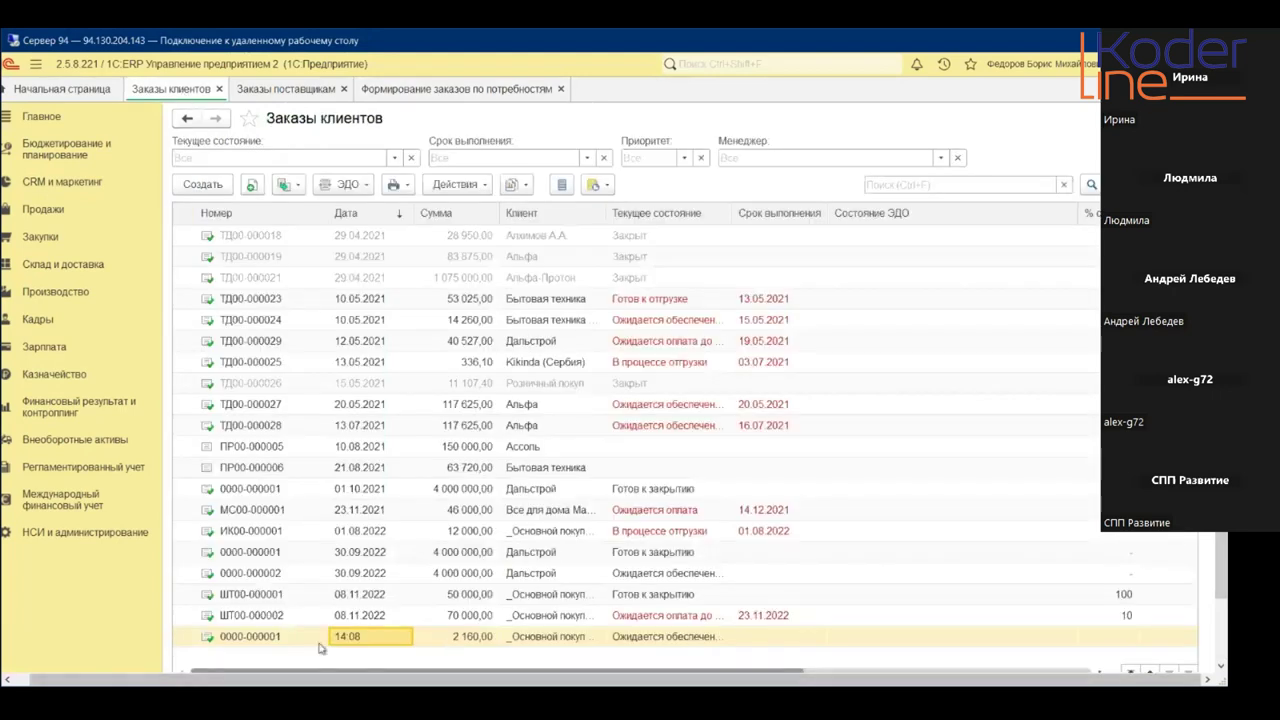
right_click(358, 643)
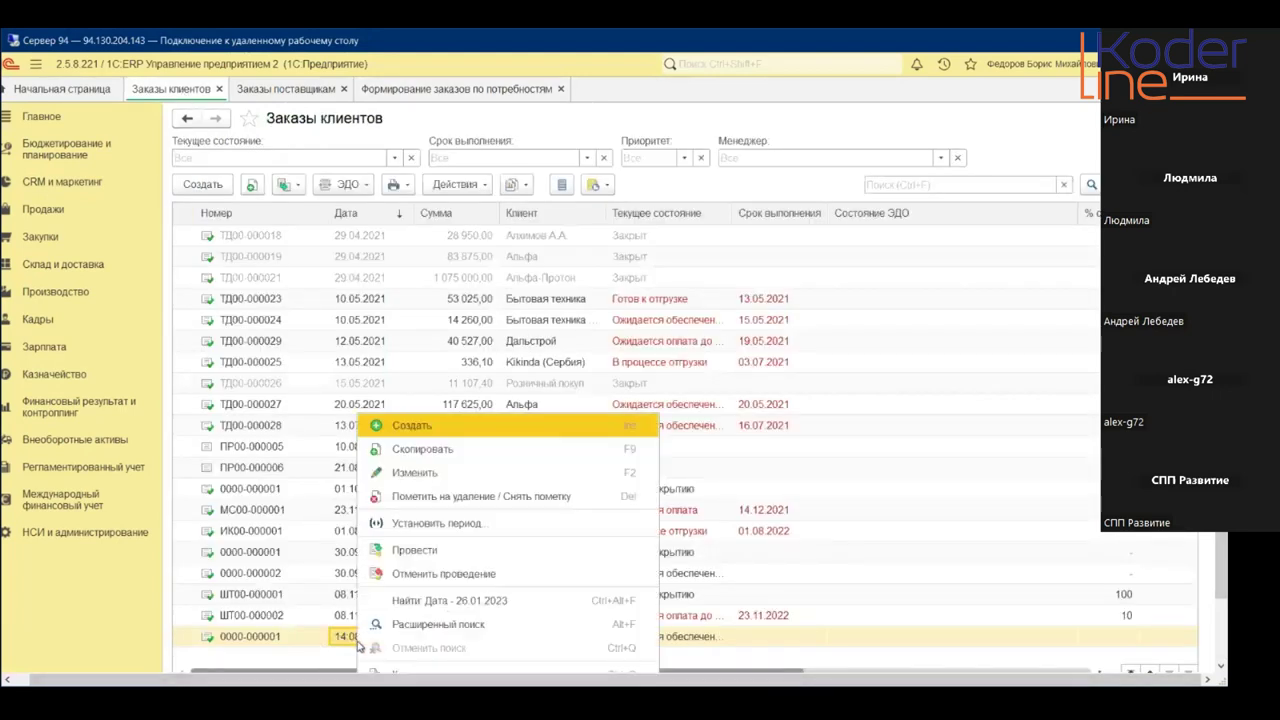
left_click(452, 451)
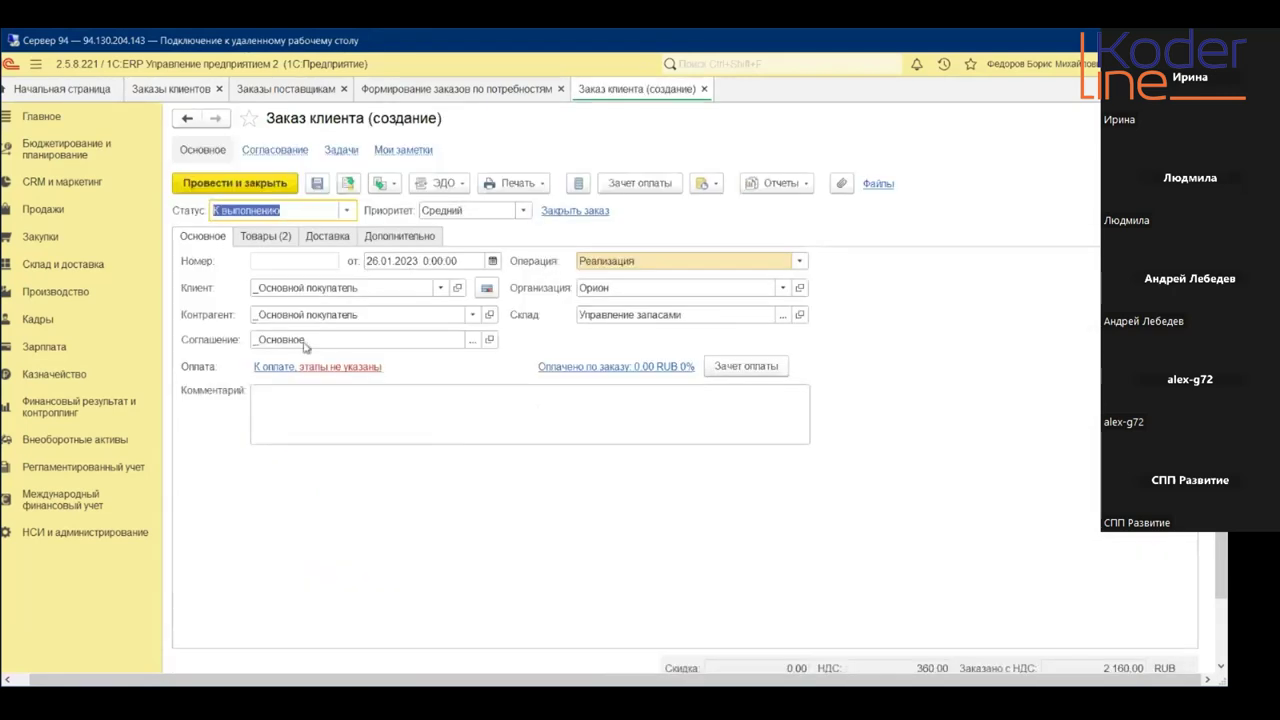
left_click(262, 240)
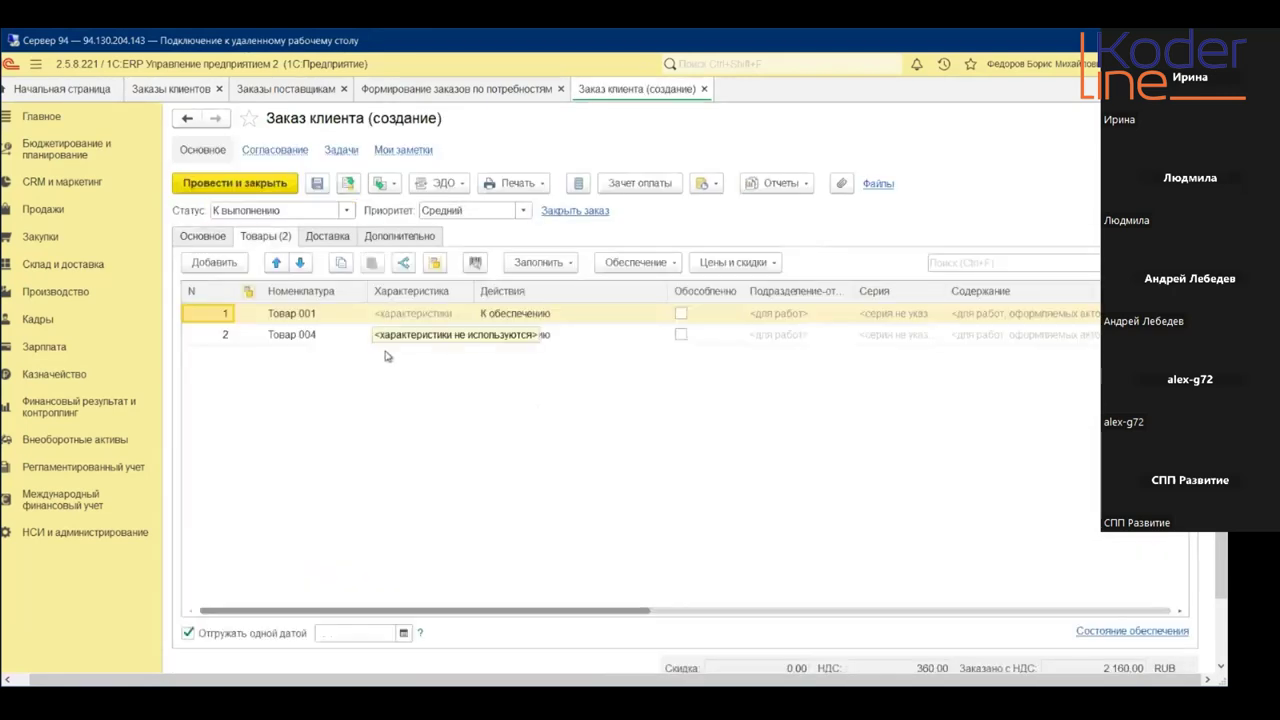
left_click(300, 340)
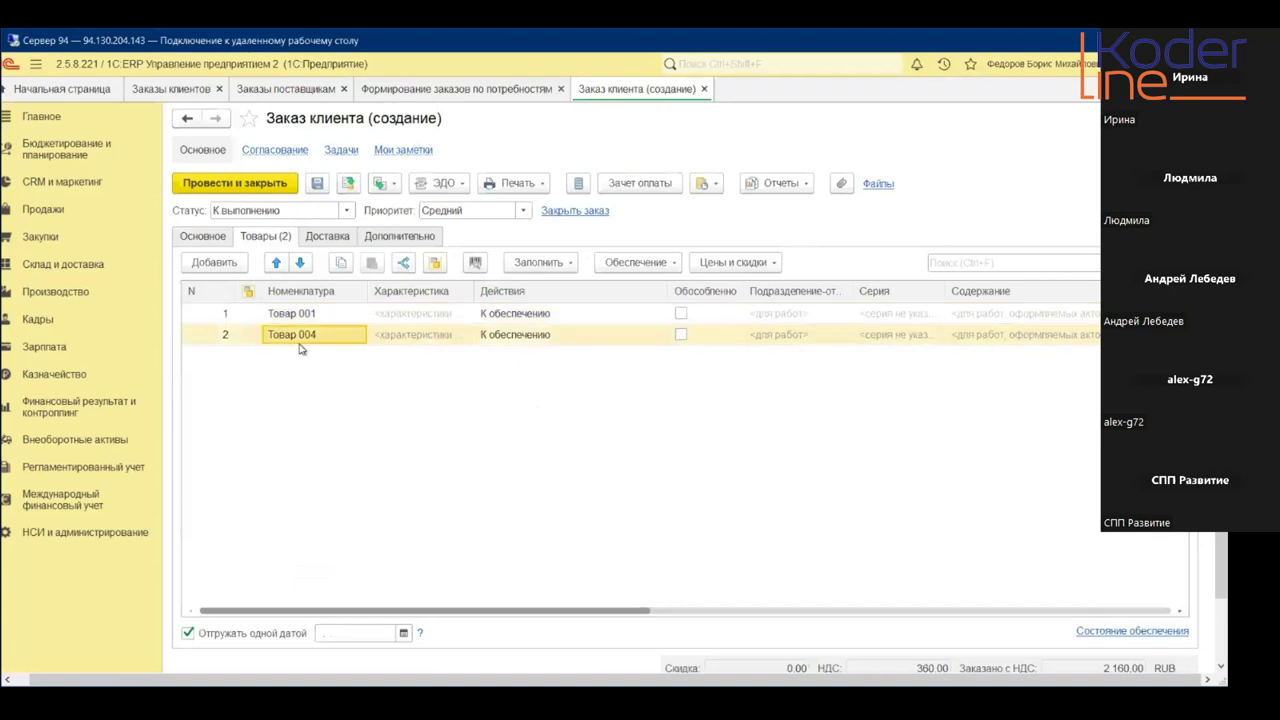
key("Delete")
- Set the order's single shipment date to 06.02.2023, then post and close it
left_click(335, 632)
left_click(404, 633)
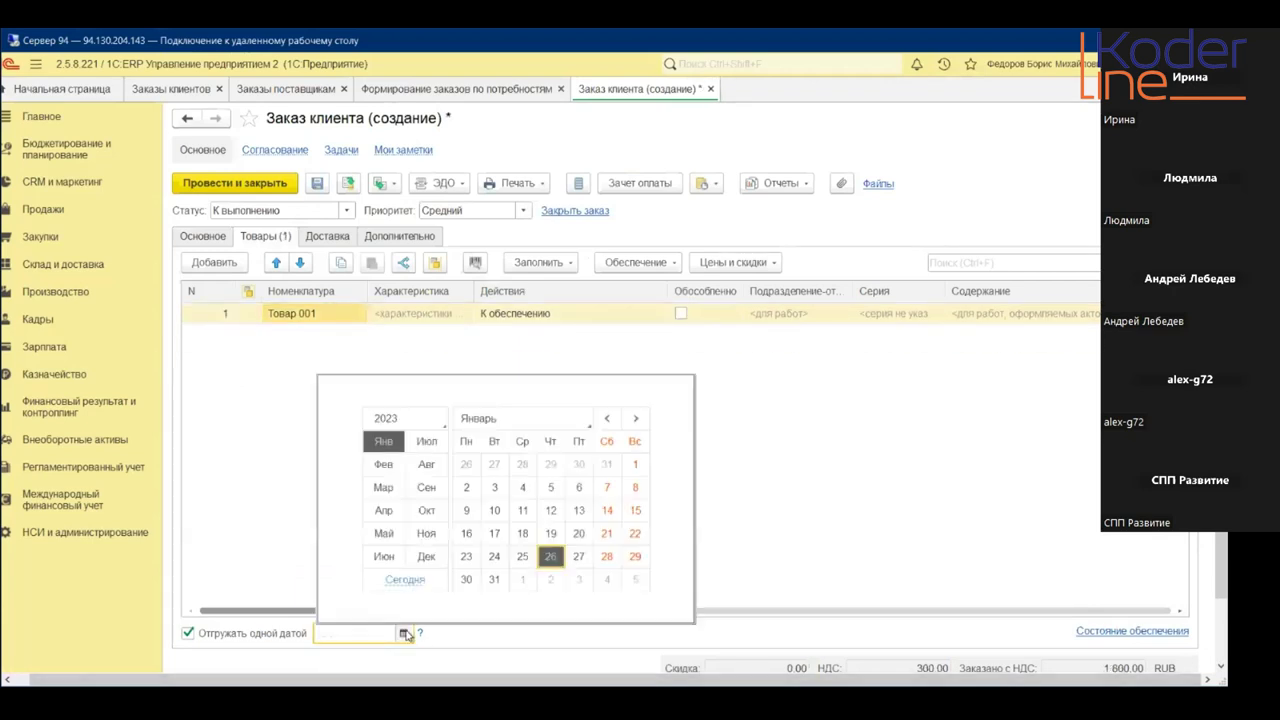
left_click(635, 418)
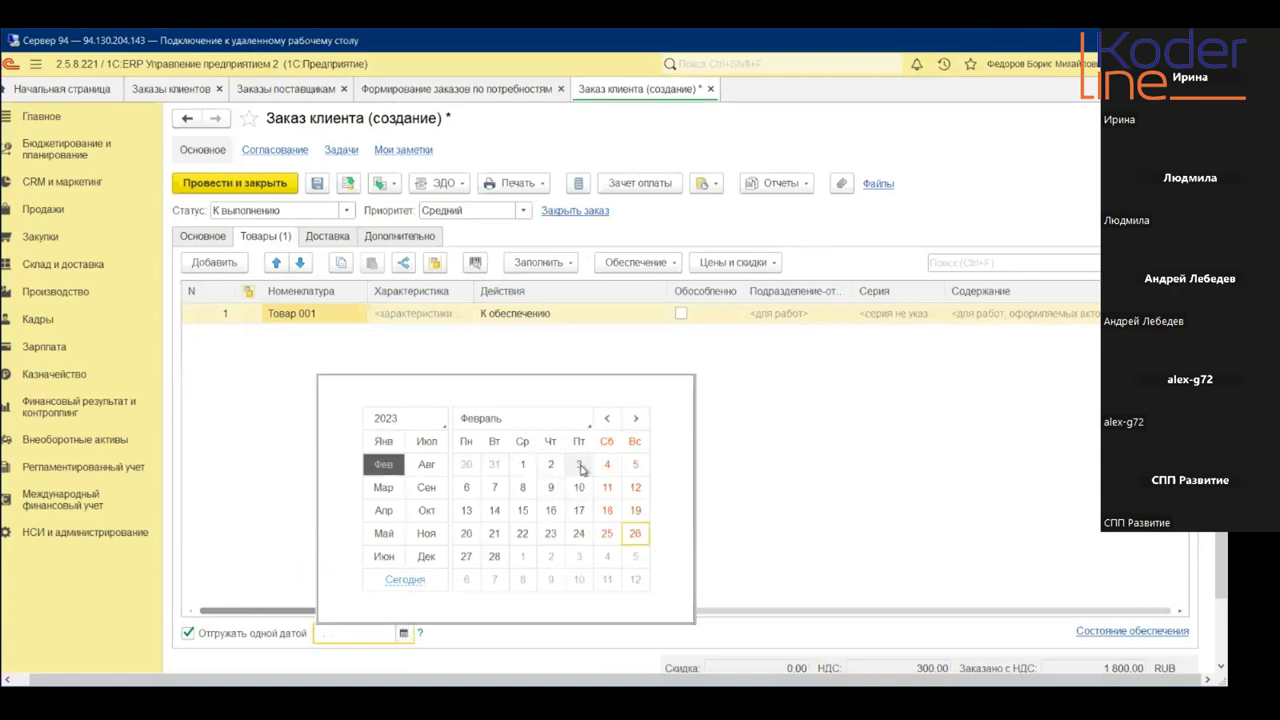
left_click(467, 488)
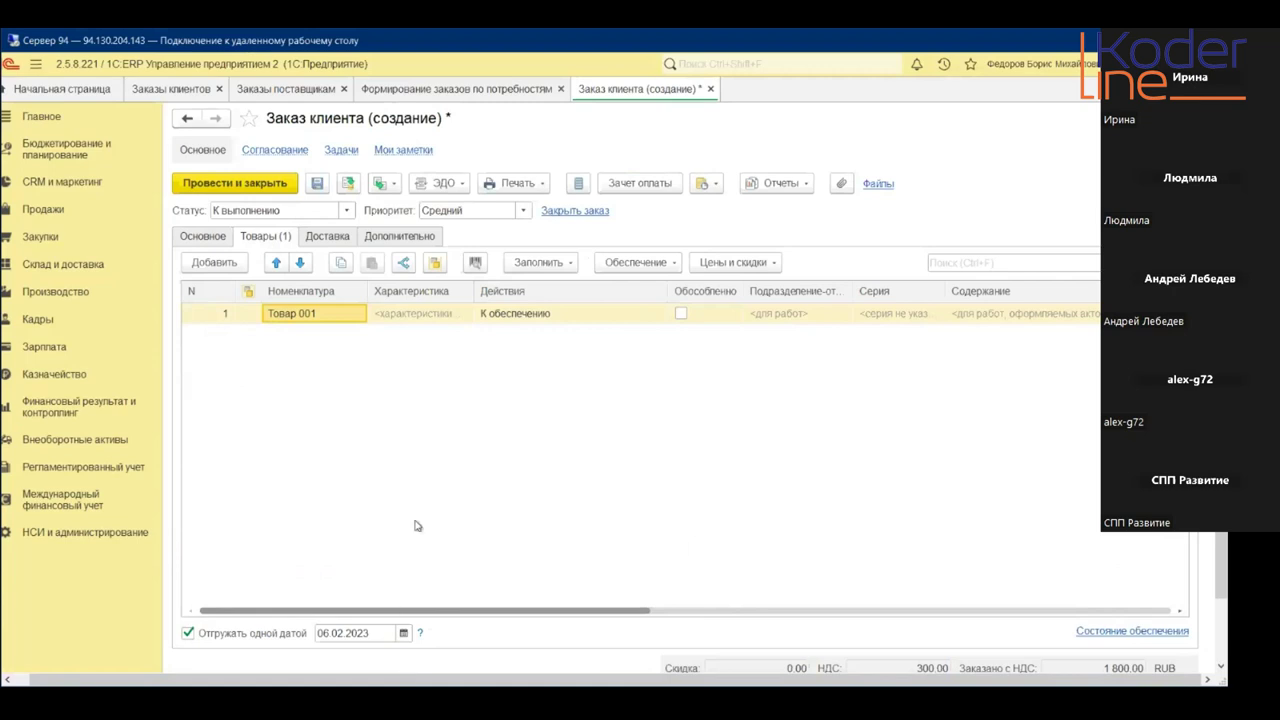
left_click(280, 186)
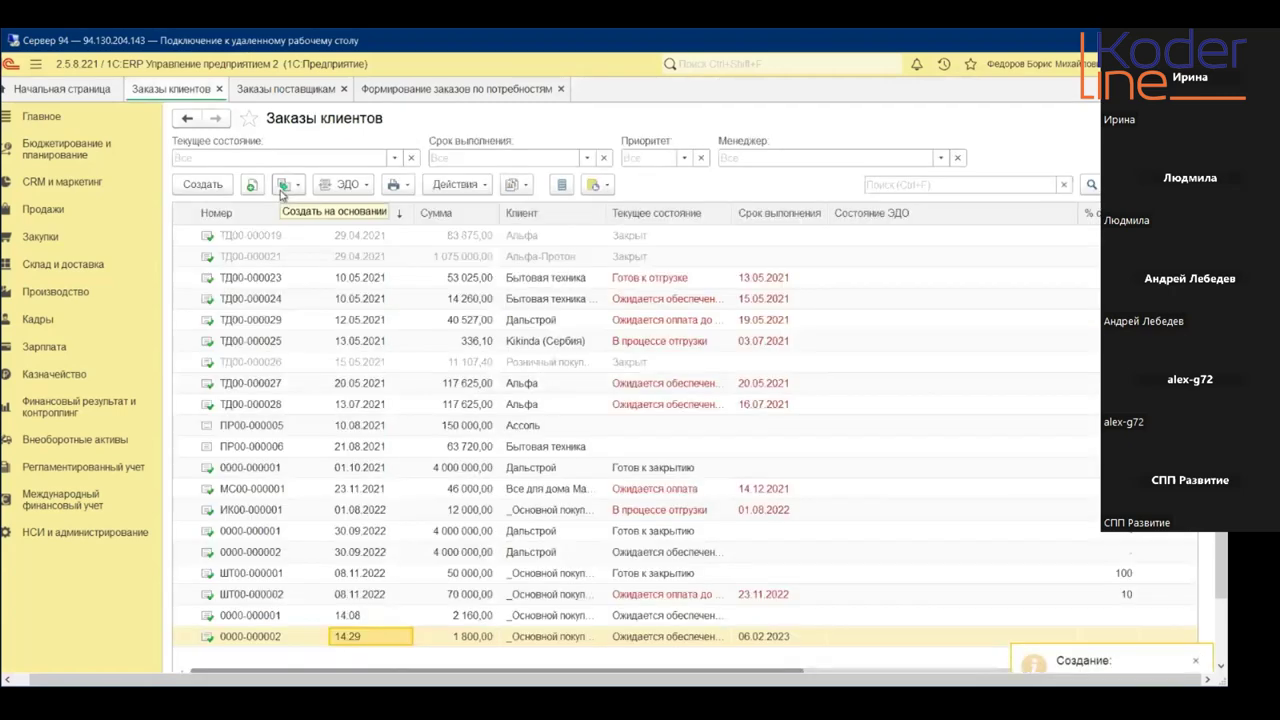
- Copy the customer order due 06.02.2023 with a single shipment date of 28.02.2023, then post and close the copy
right_click(340, 637)
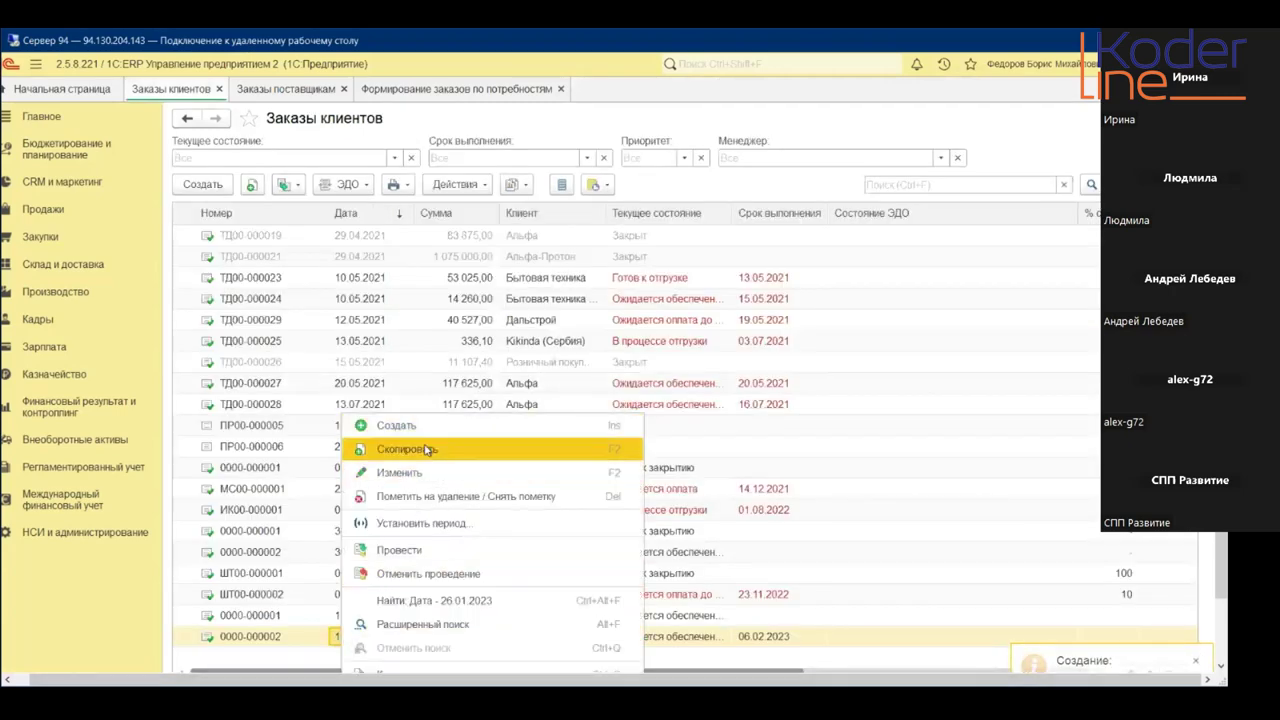
left_click(424, 448)
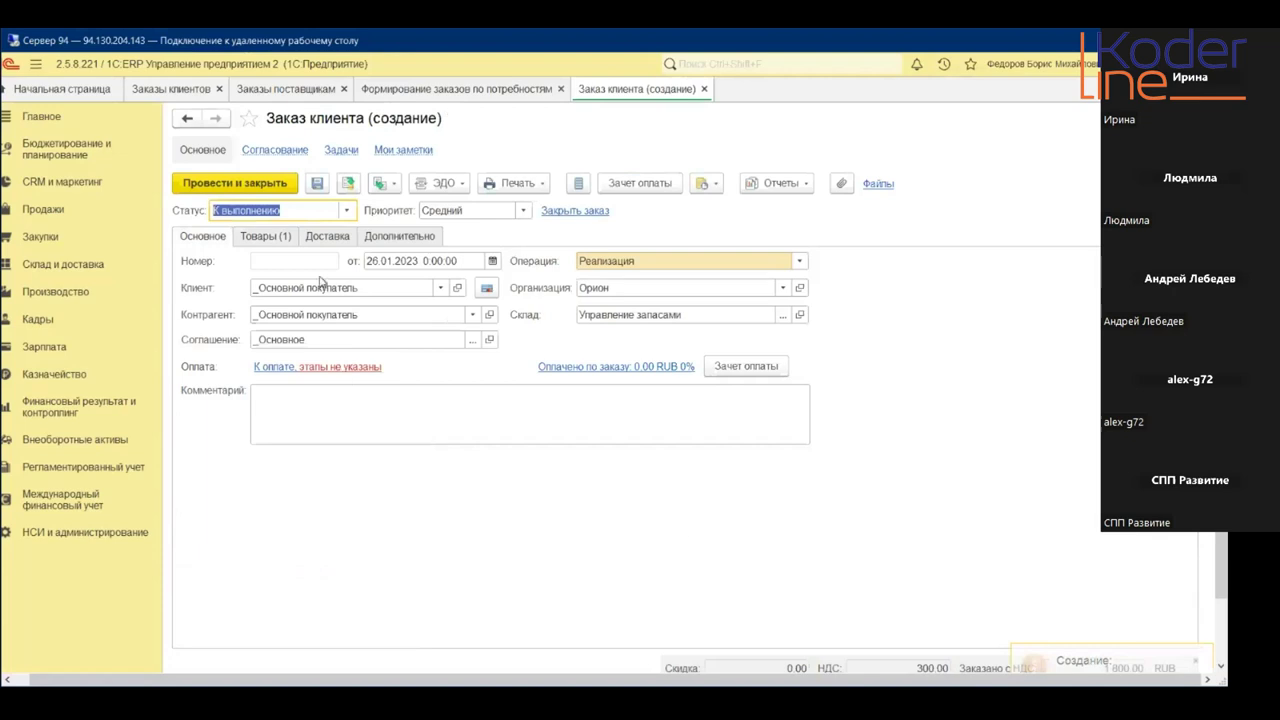
left_click(287, 247)
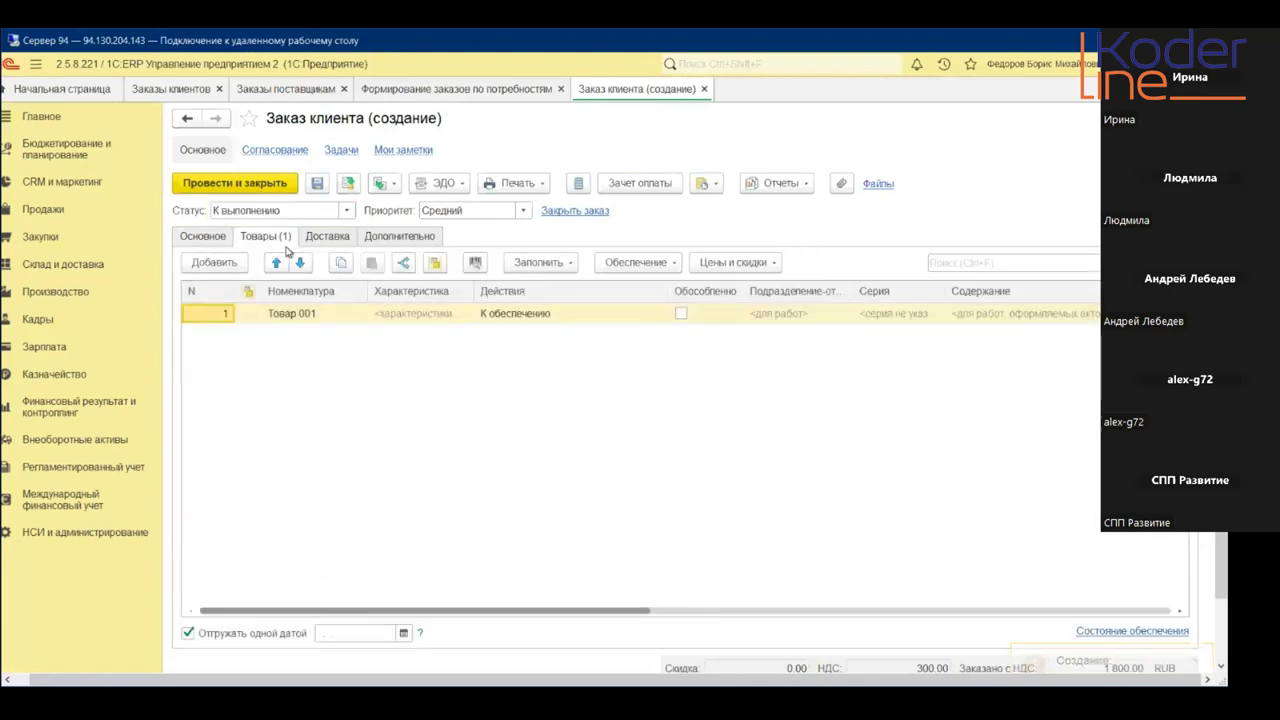
left_click(405, 634)
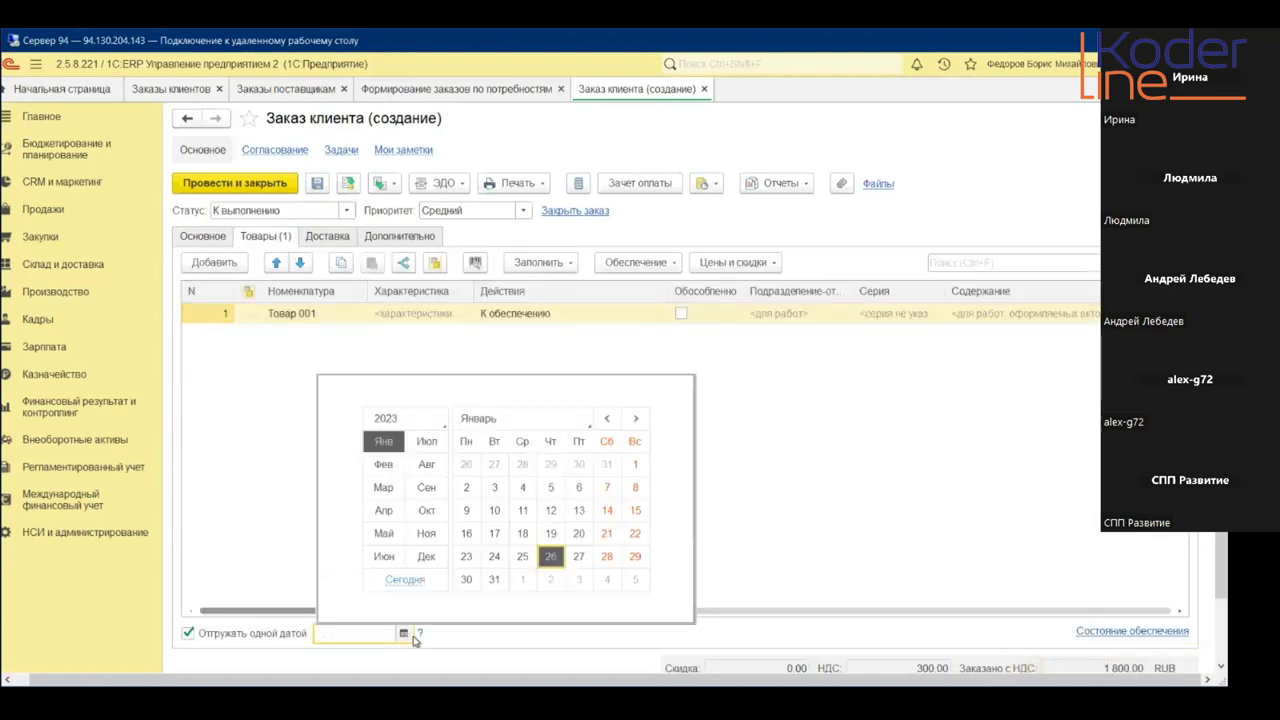
left_click(382, 464)
left_click(494, 556)
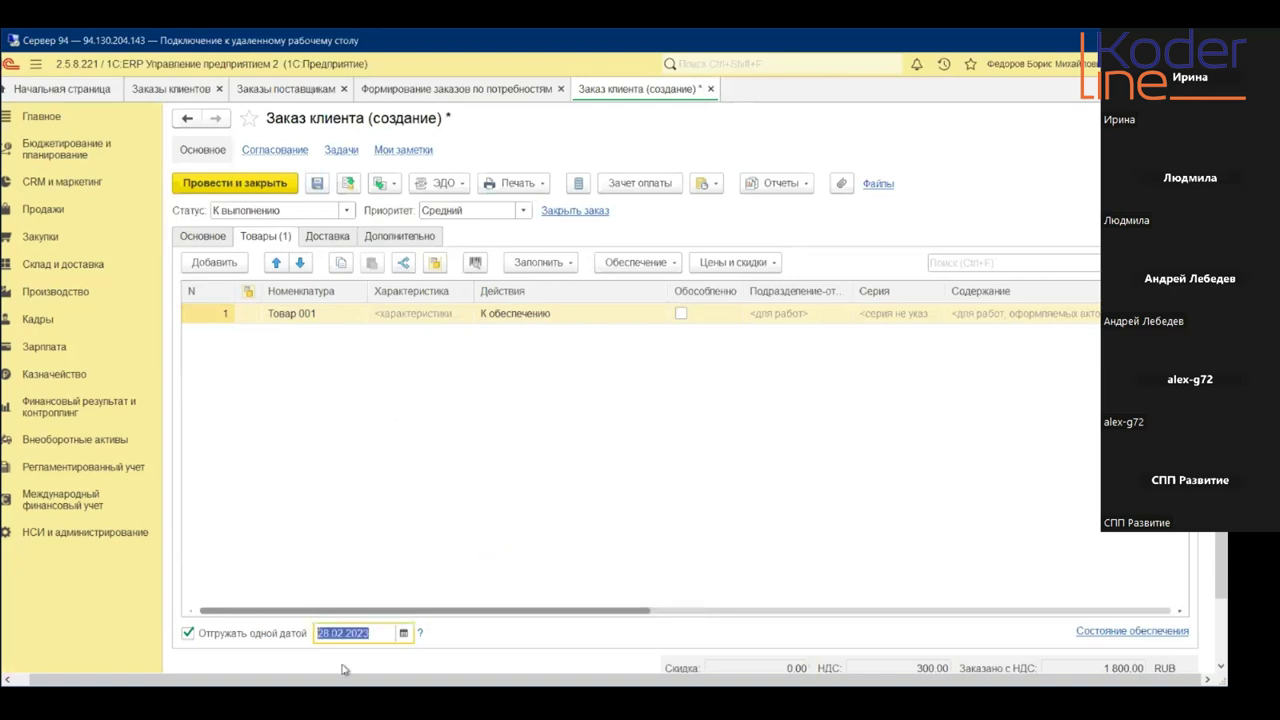
left_click(360, 427)
left_click(244, 183)
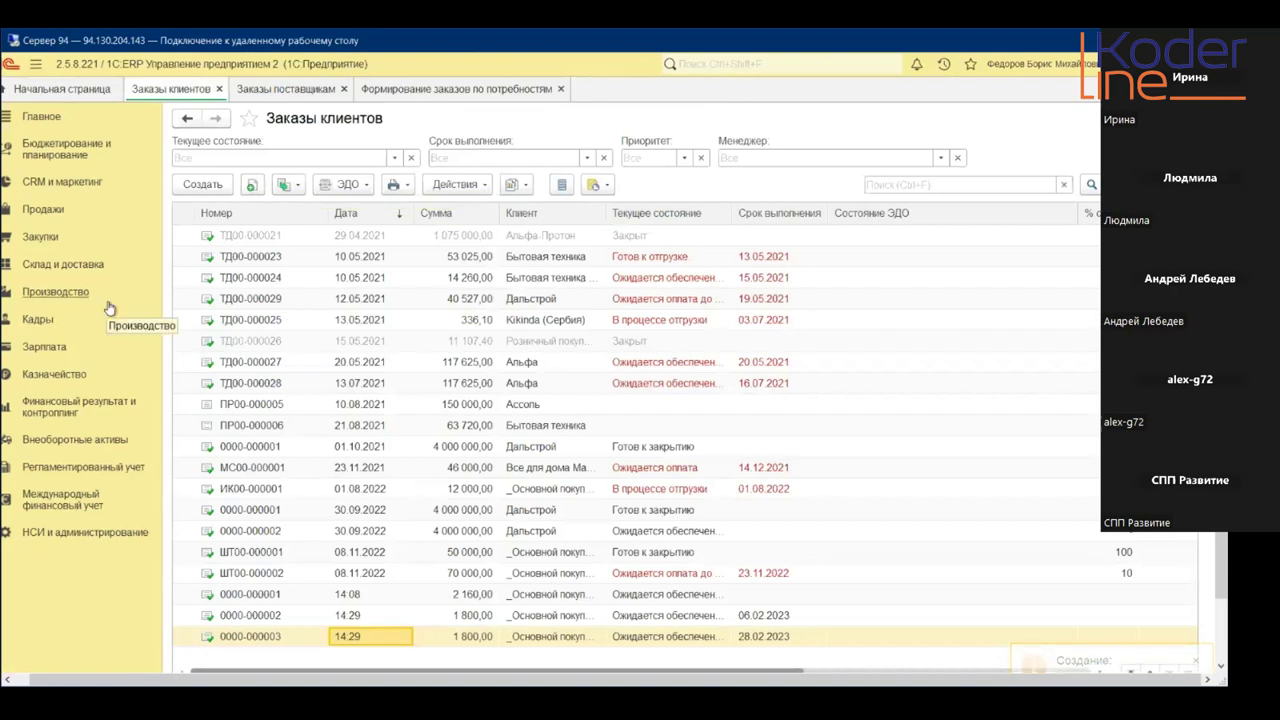
- Return to Формирование заказов по потребностям and advance to Обеспечение заказов к отгрузке
left_click(476, 90)
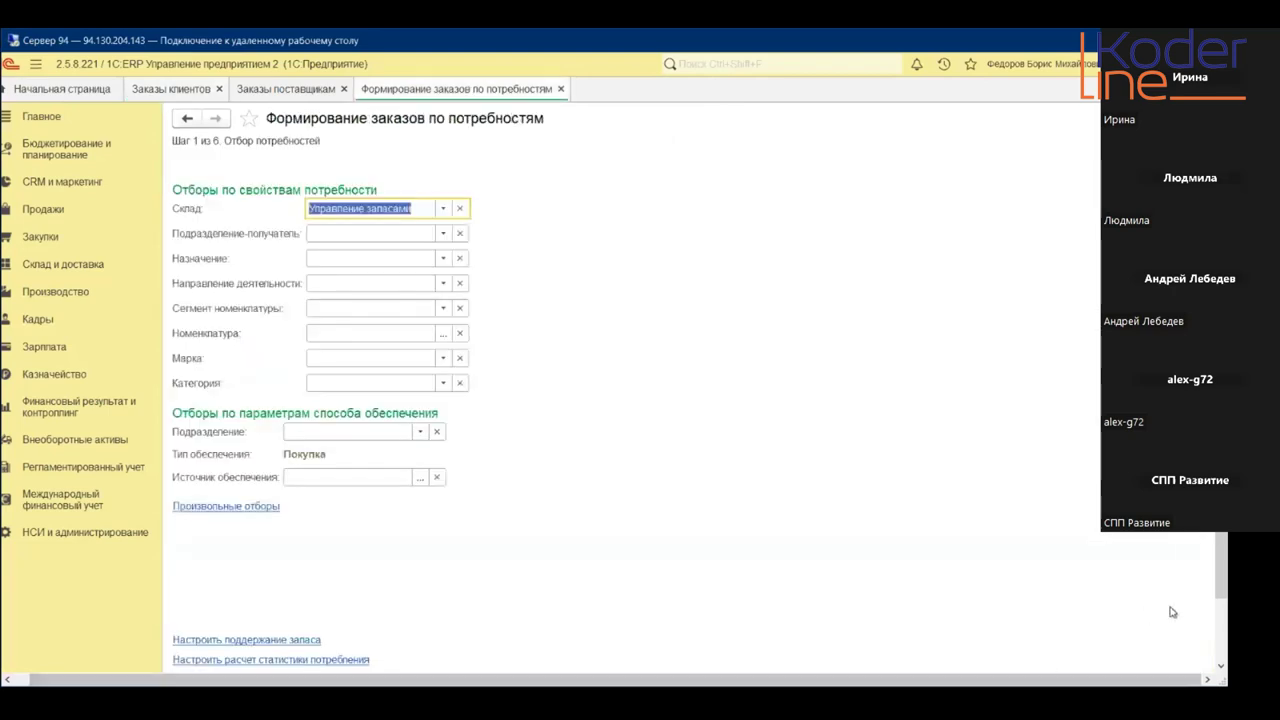
left_click(1222, 640)
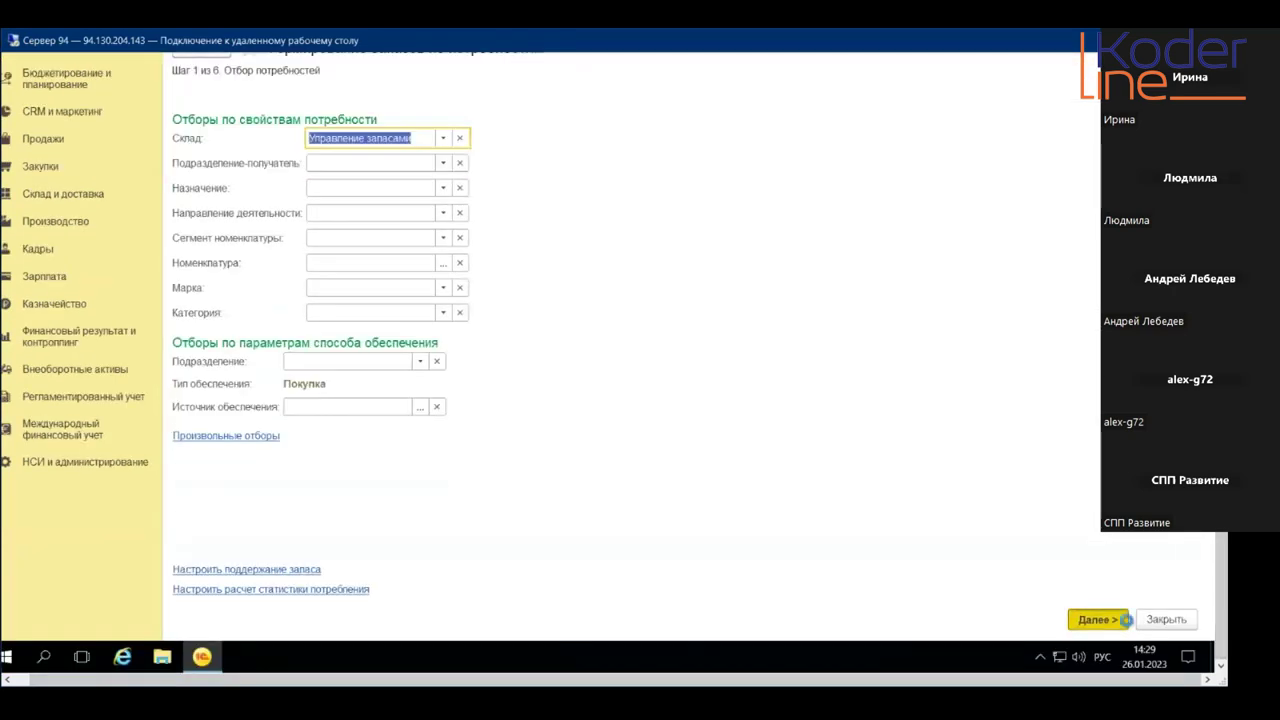
left_click(1126, 620)
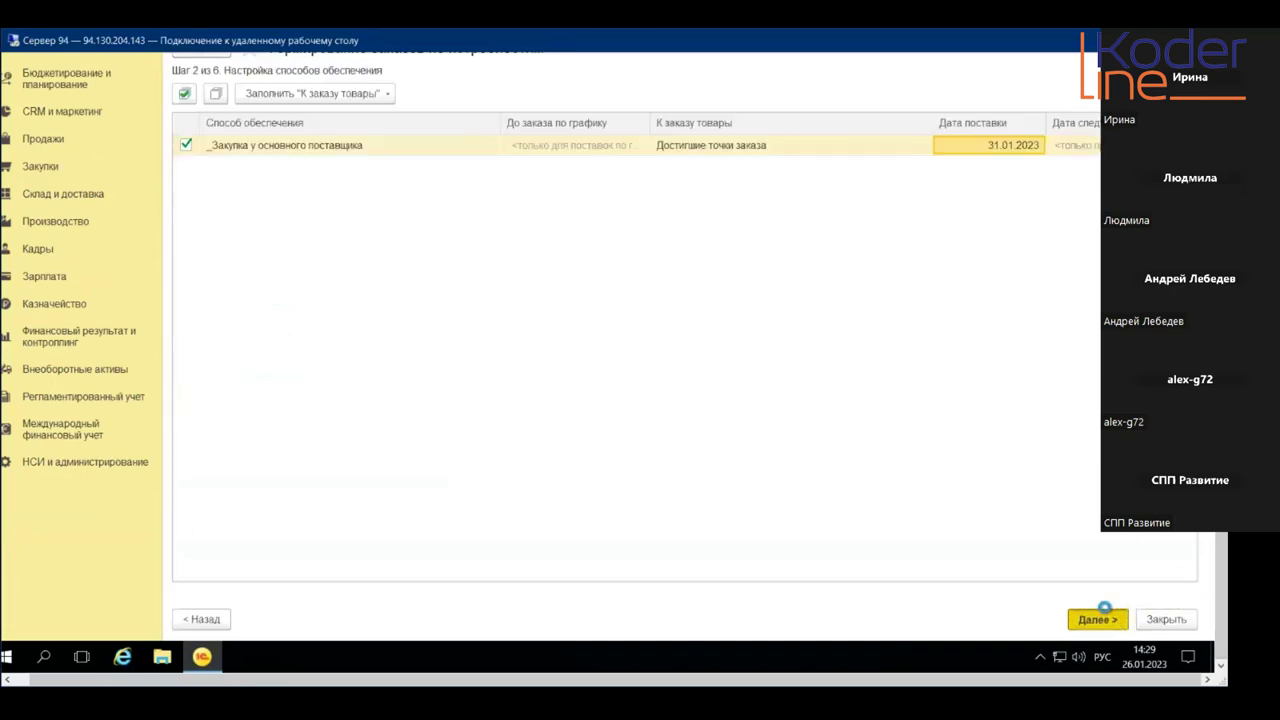
left_click(1102, 615)
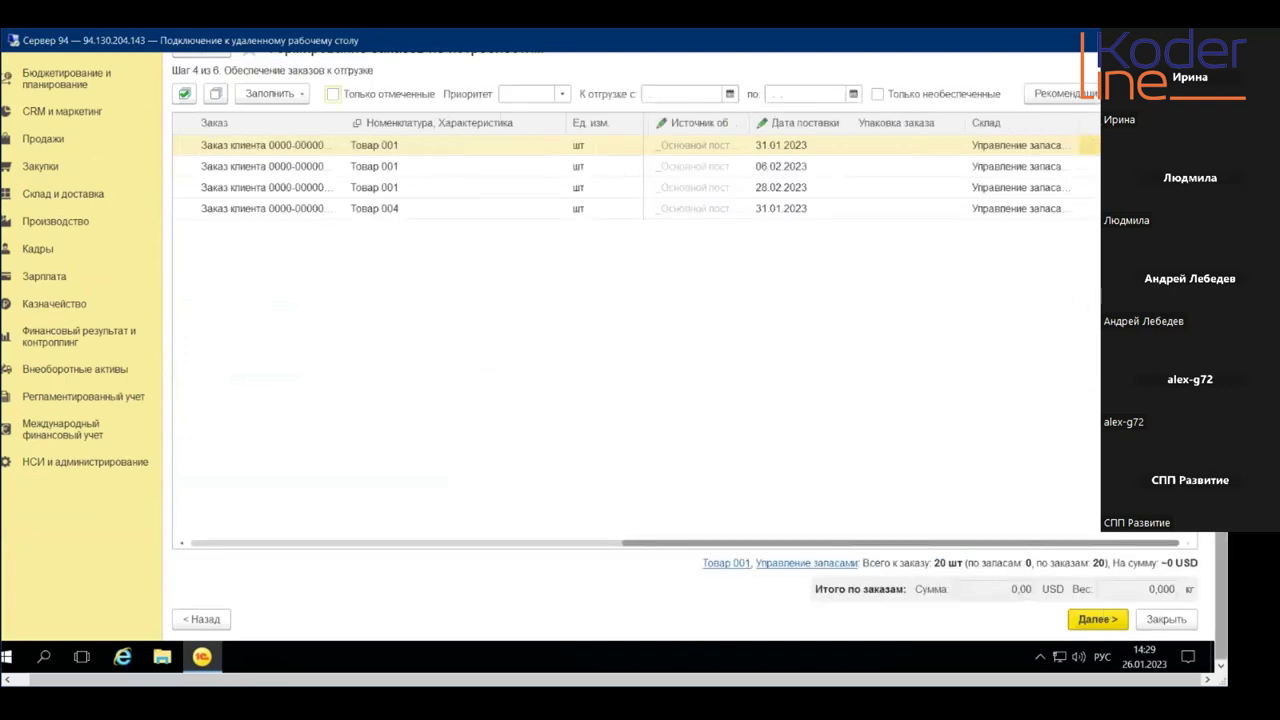
- Widen the Заказ column and examine the order marks, shipment dates and delivery dates of the customer order lines
scroll(770, 567, "up", 2)
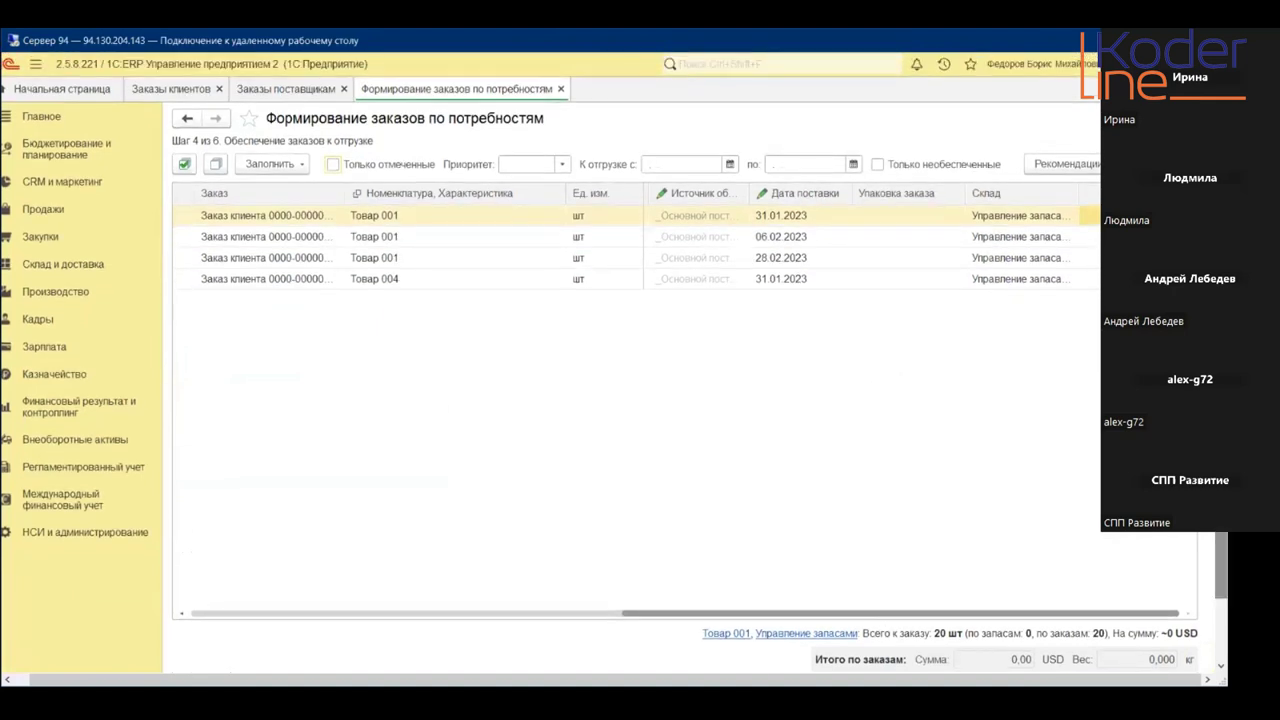
left_click(551, 617)
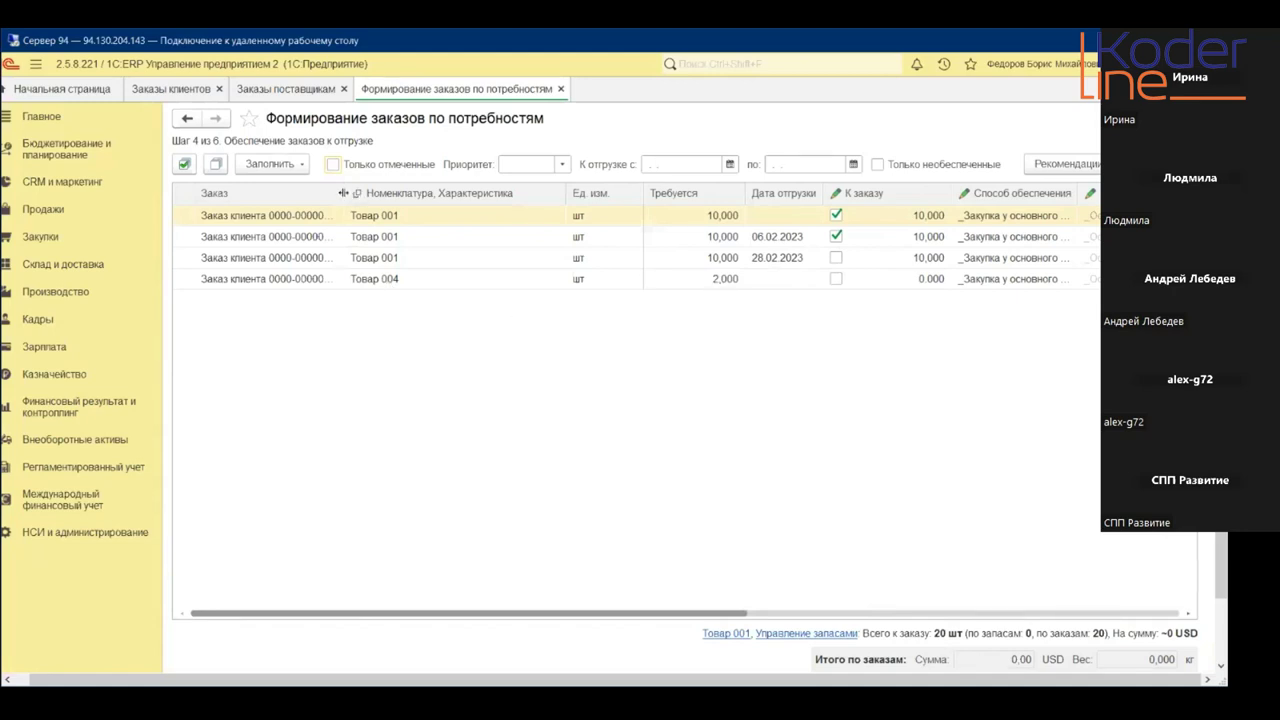
left_click_drag(343, 192, 437, 192)
left_click(375, 242)
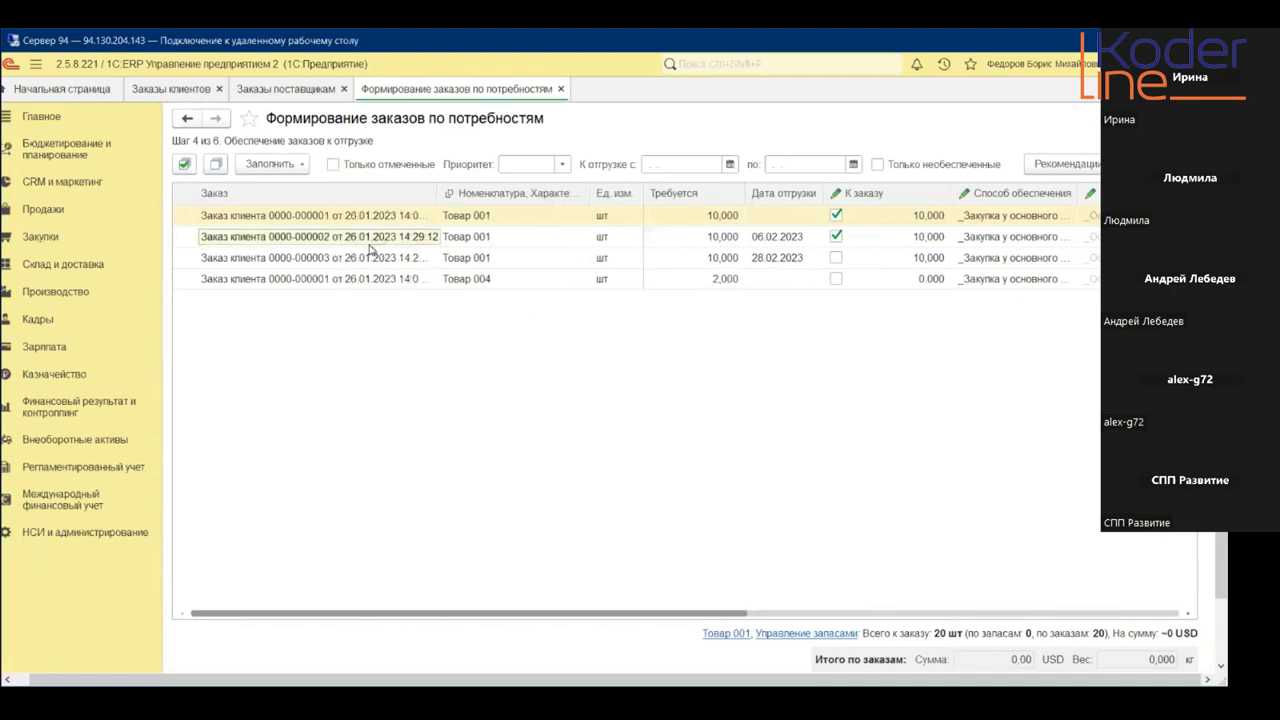
left_click(369, 258)
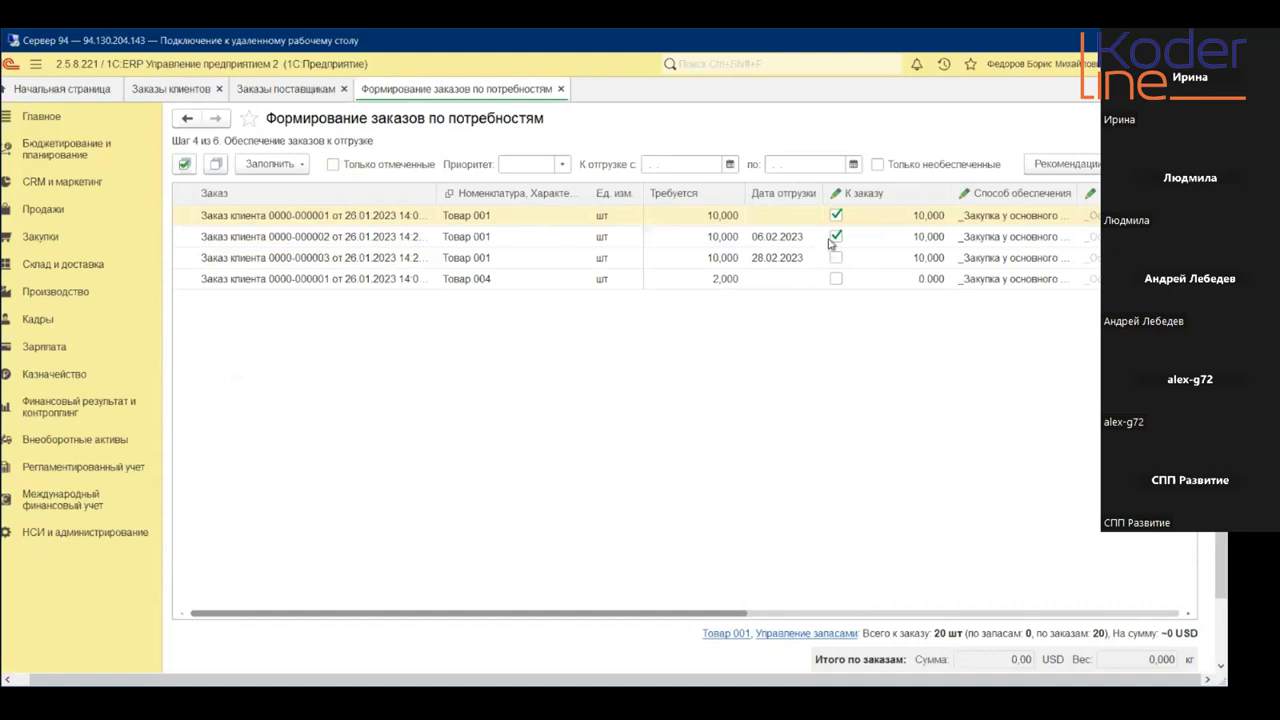
left_click(432, 240)
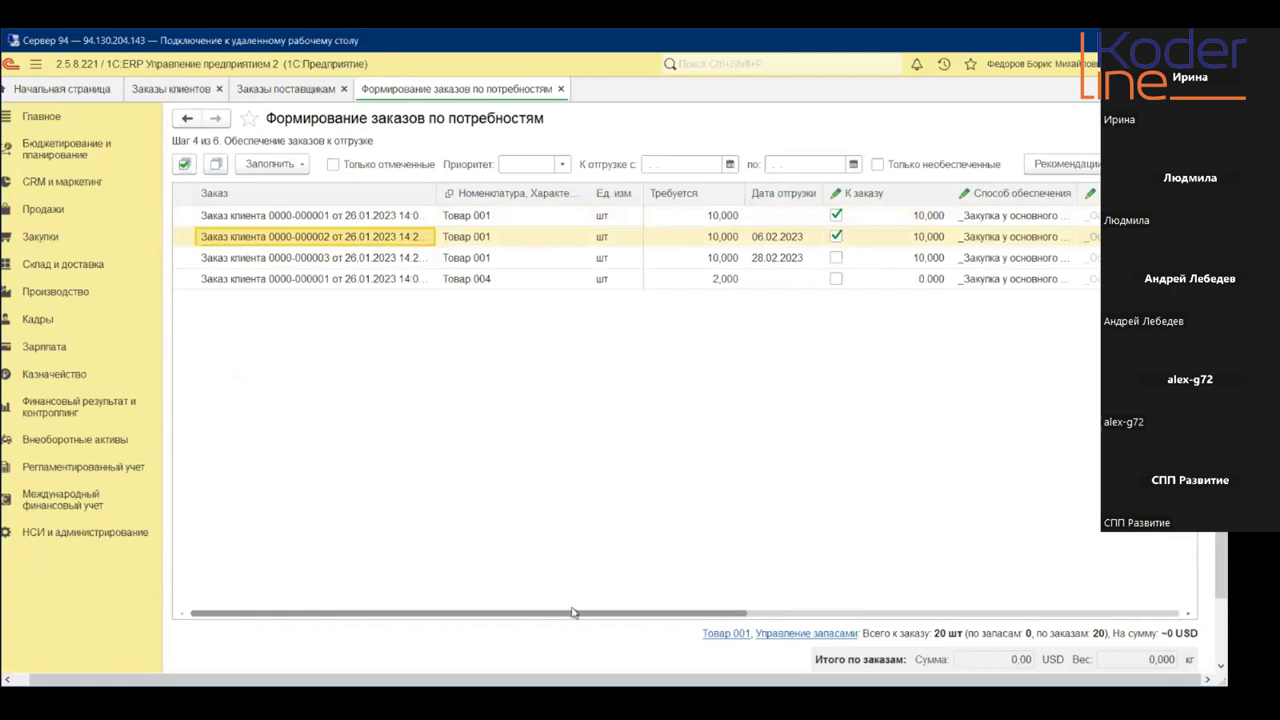
left_click(396, 258)
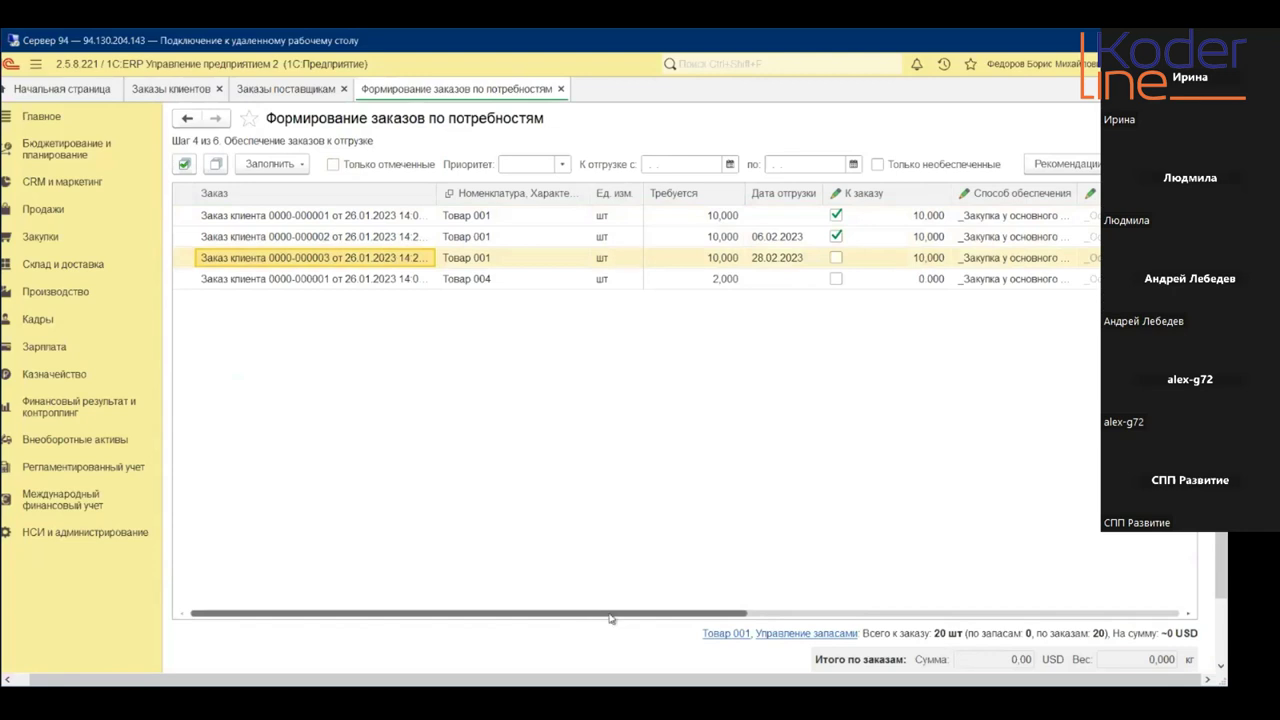
left_click_drag(605, 614, 1165, 613)
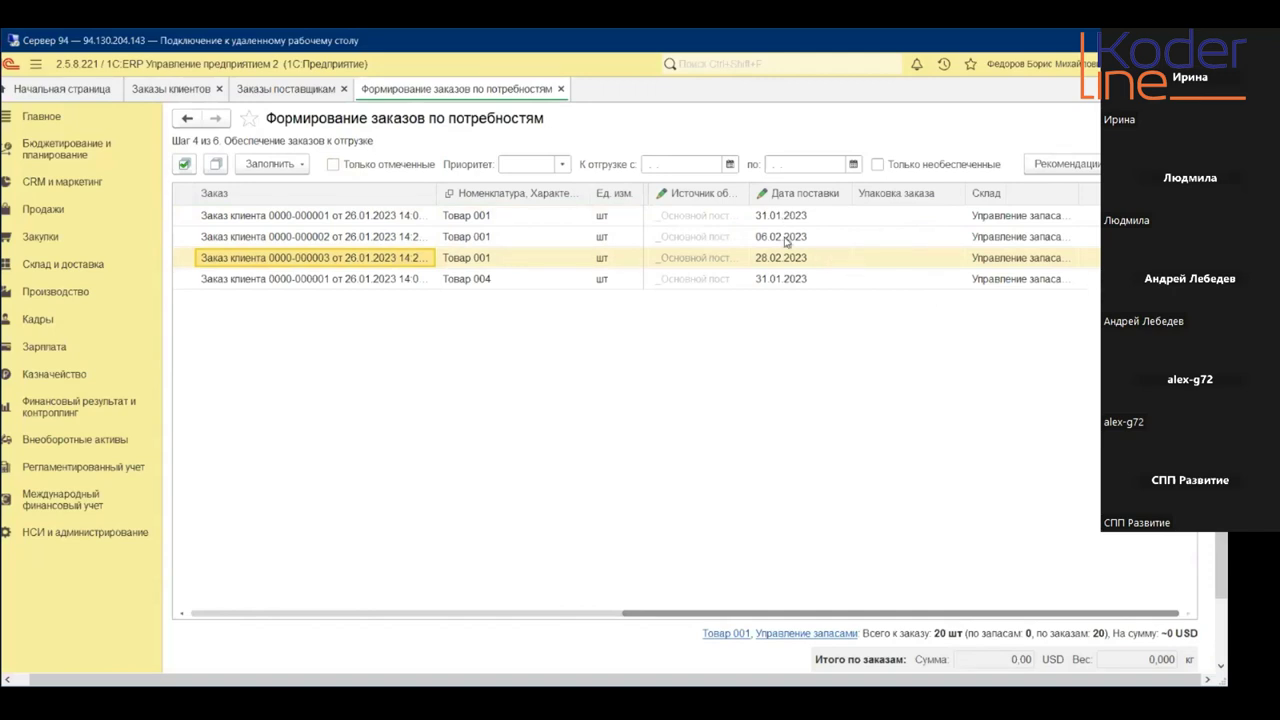
left_click_drag(778, 614, 452, 613)
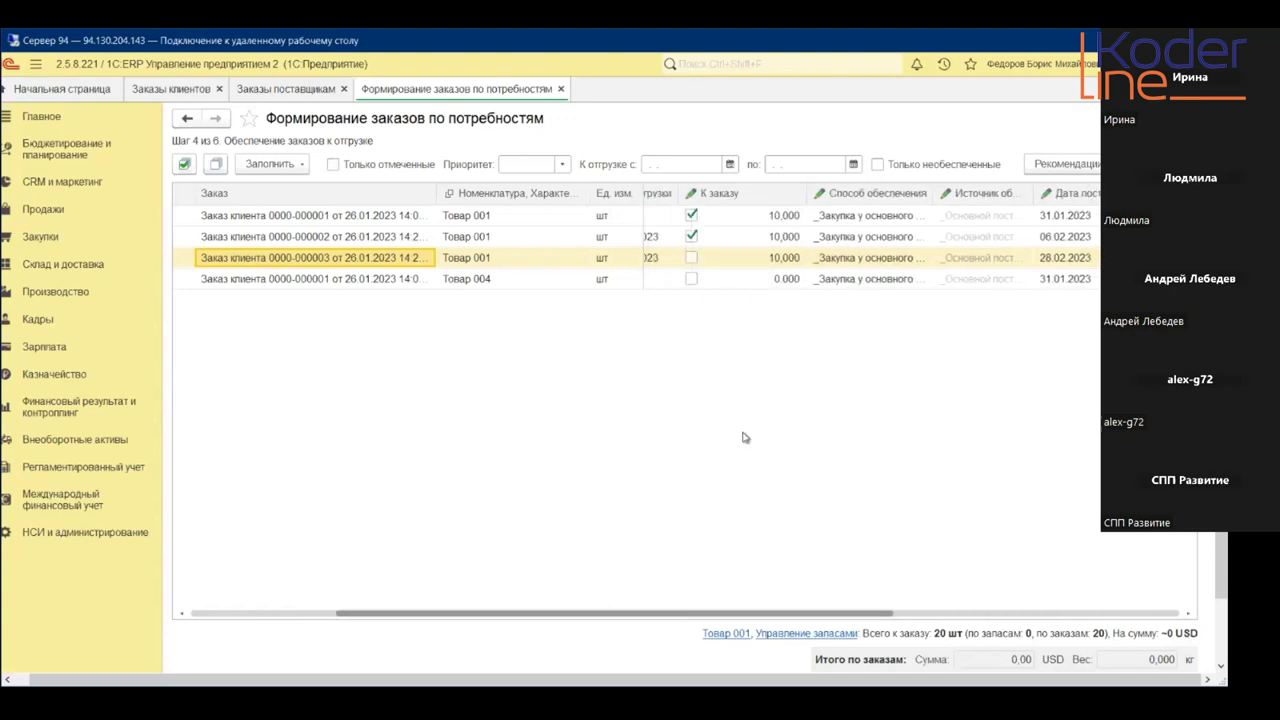
- Widen the Способ обеспечения column and open the _Закупка у основного поставщика supply method from the line shipping 06.02.2023
left_click_drag(930, 193, 1095, 193)
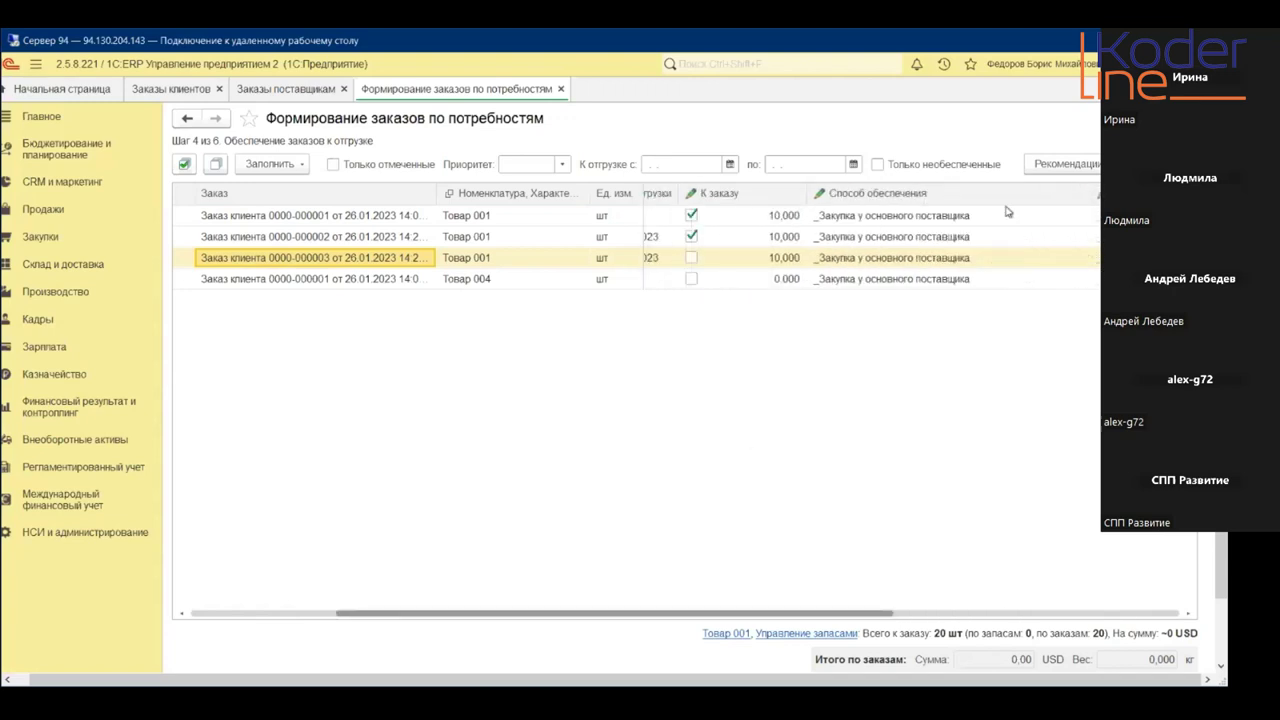
double_click(900, 237)
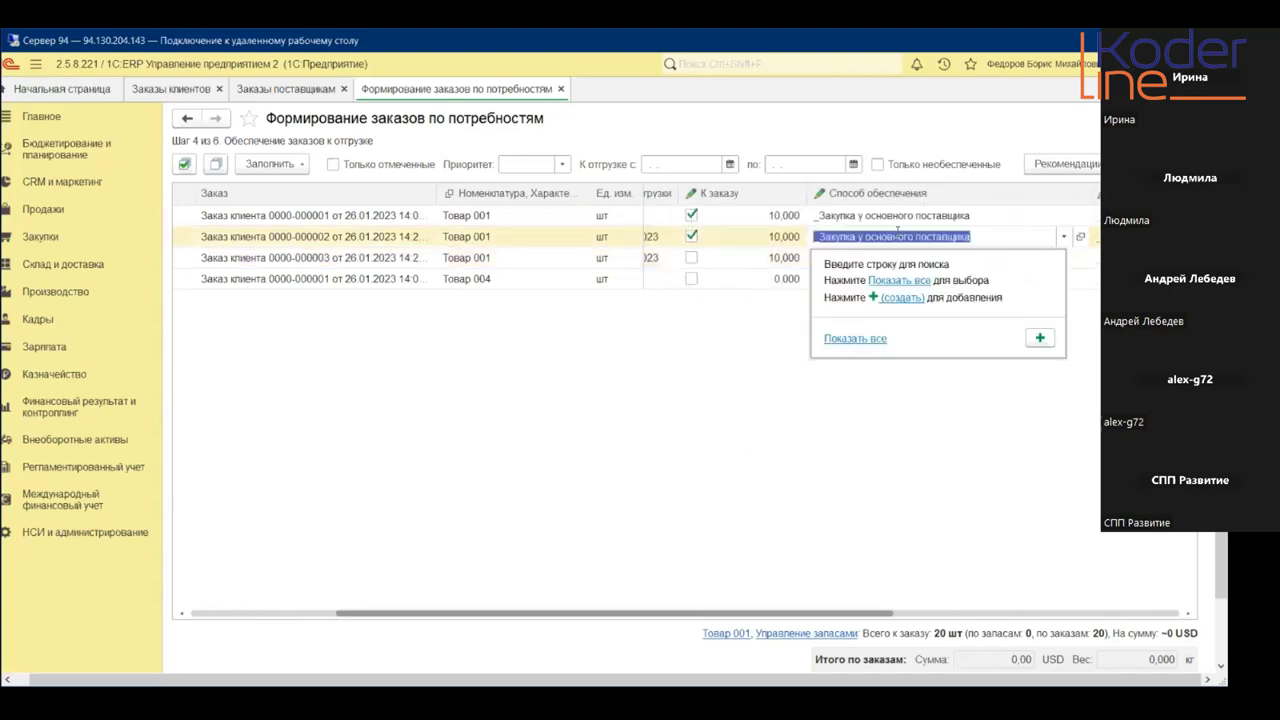
left_click(1080, 238)
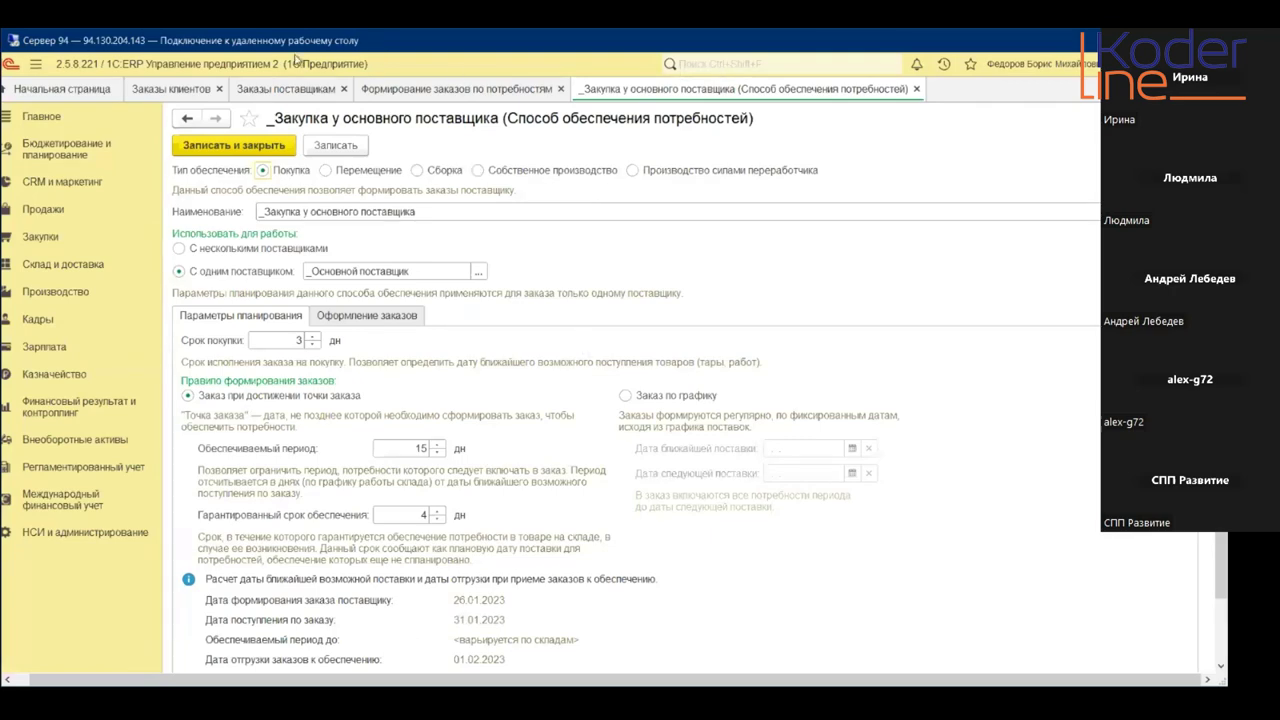
- Close all open pages except the home page, clearing the list of needs
right_click(56, 100)
left_click(145, 112)
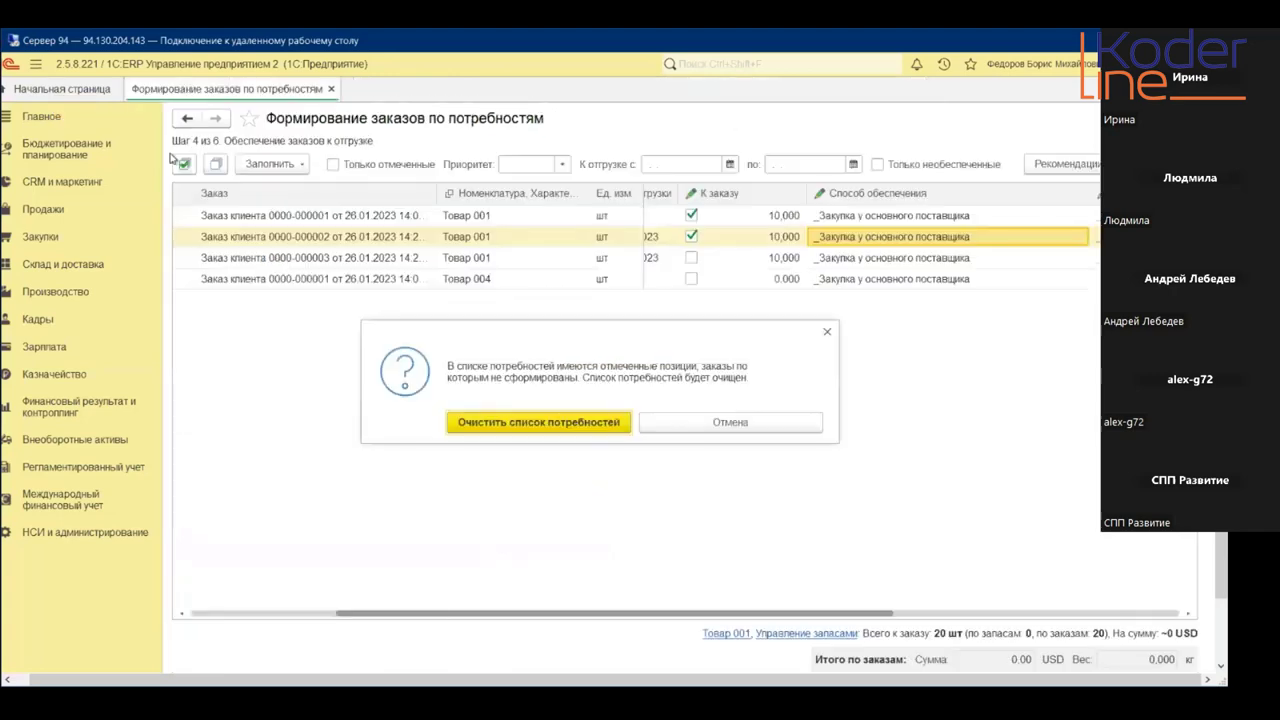
left_click(530, 420)
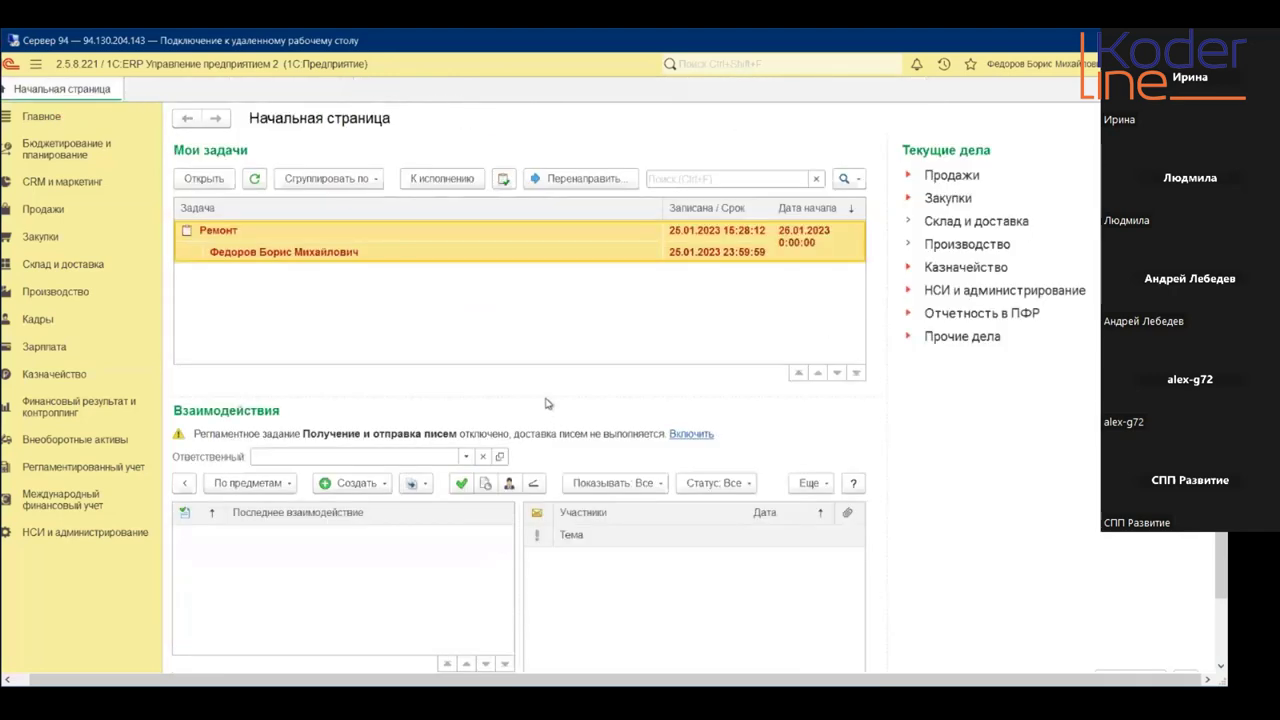
- Open the Управление запасами warehouse card from the Вебинар group and go to its Настройка поддержания запасов
left_click(55, 532)
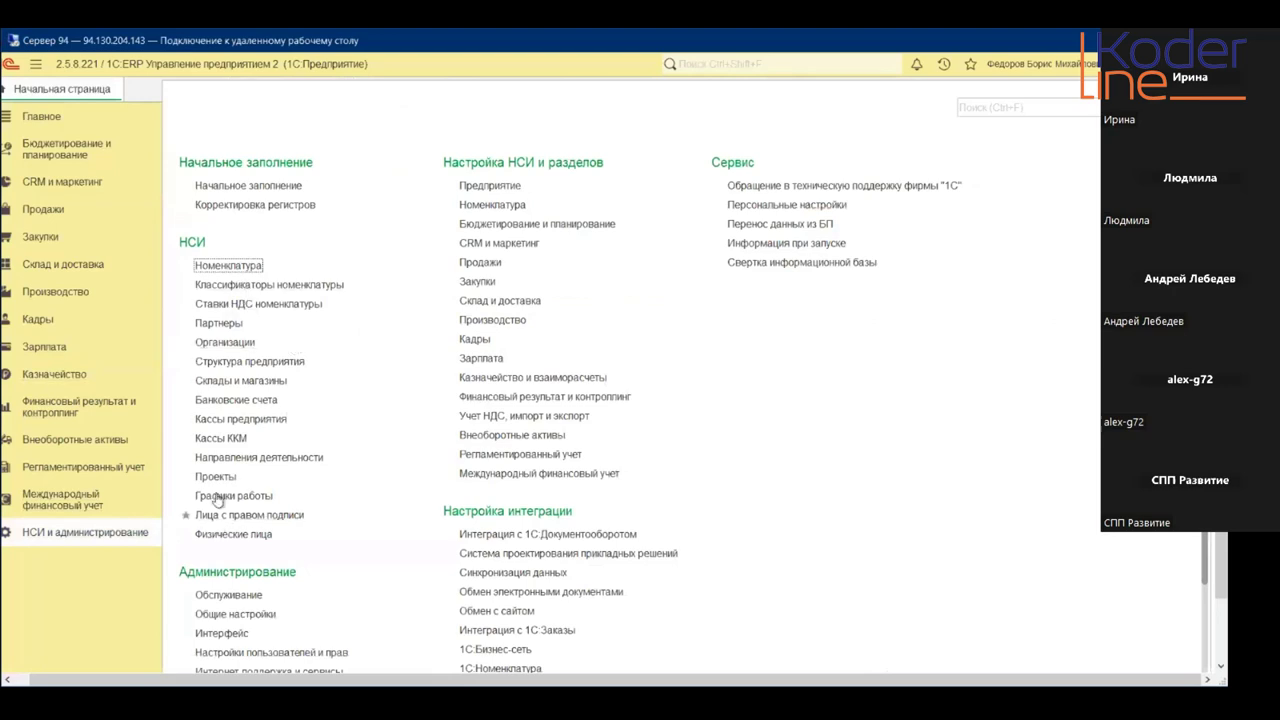
left_click(226, 381)
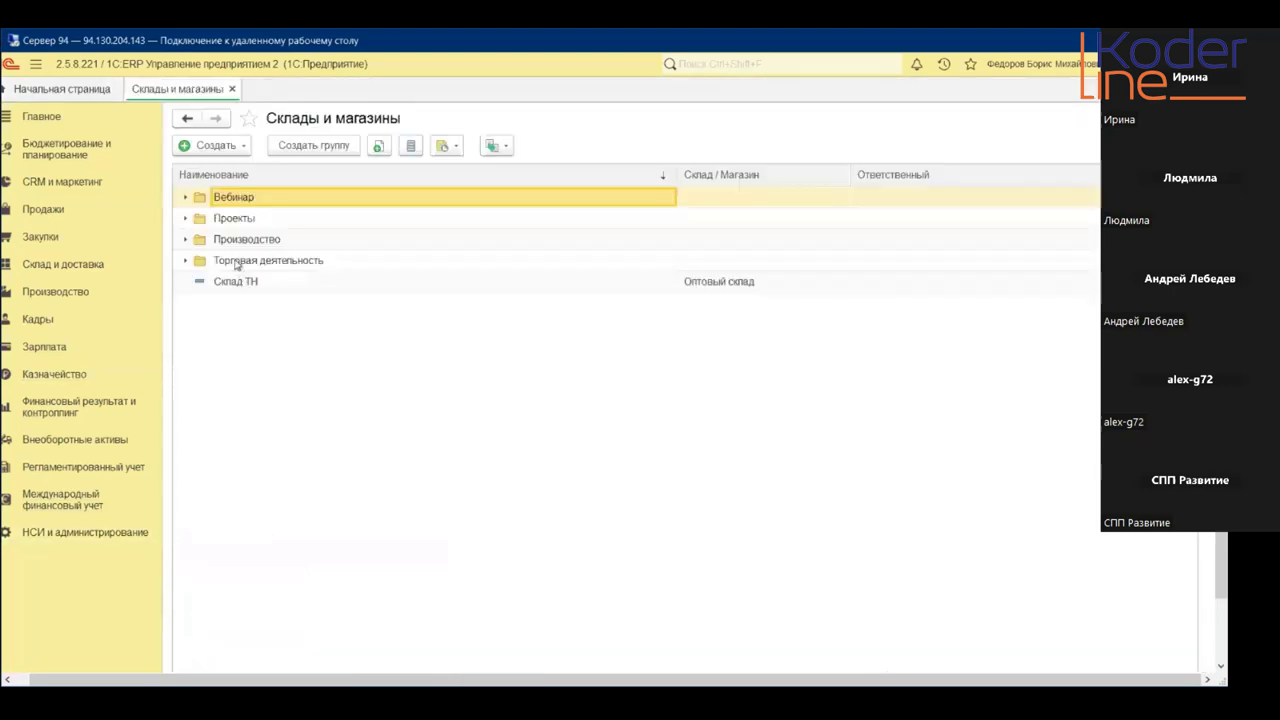
left_click(184, 199)
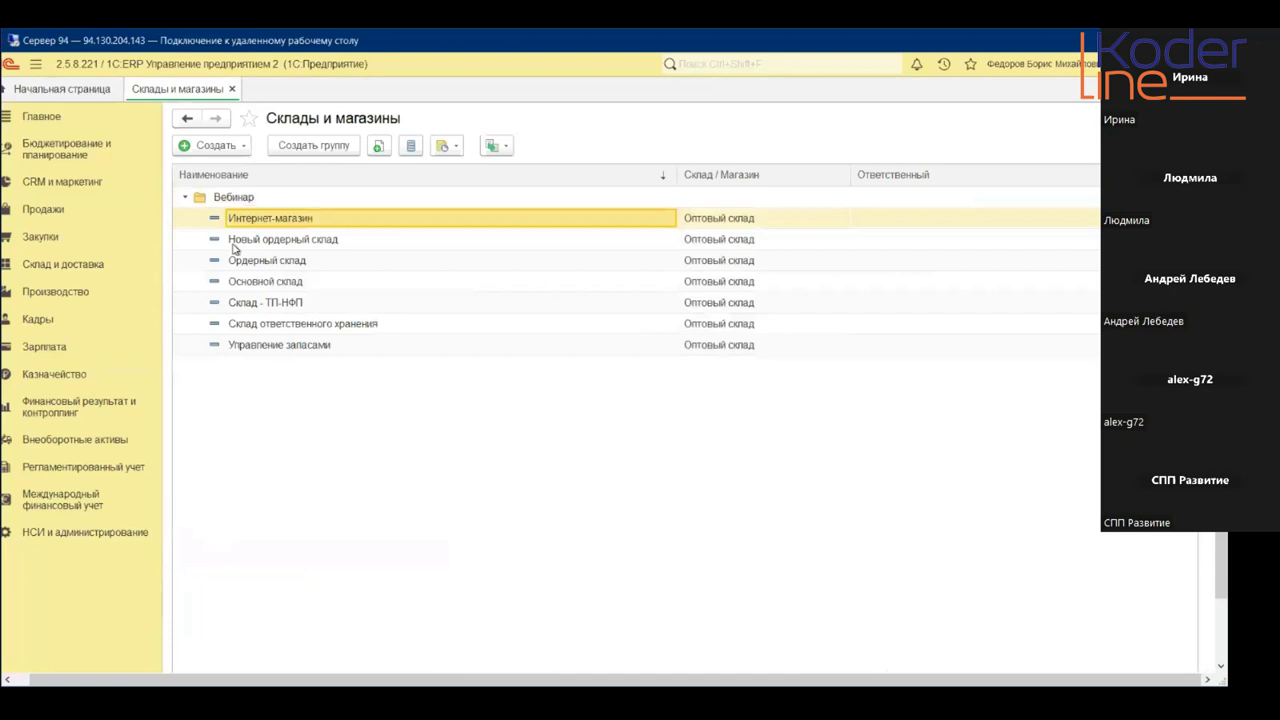
left_click(277, 347)
key("Return")
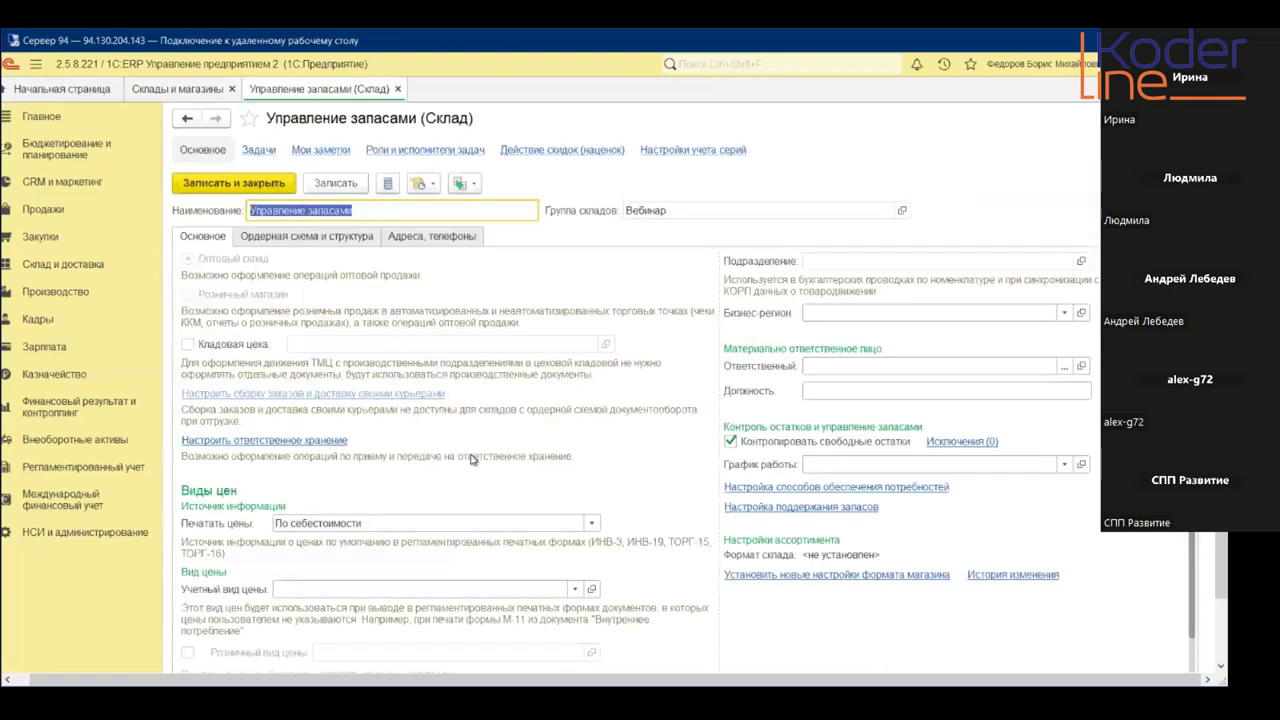
left_click(790, 509)
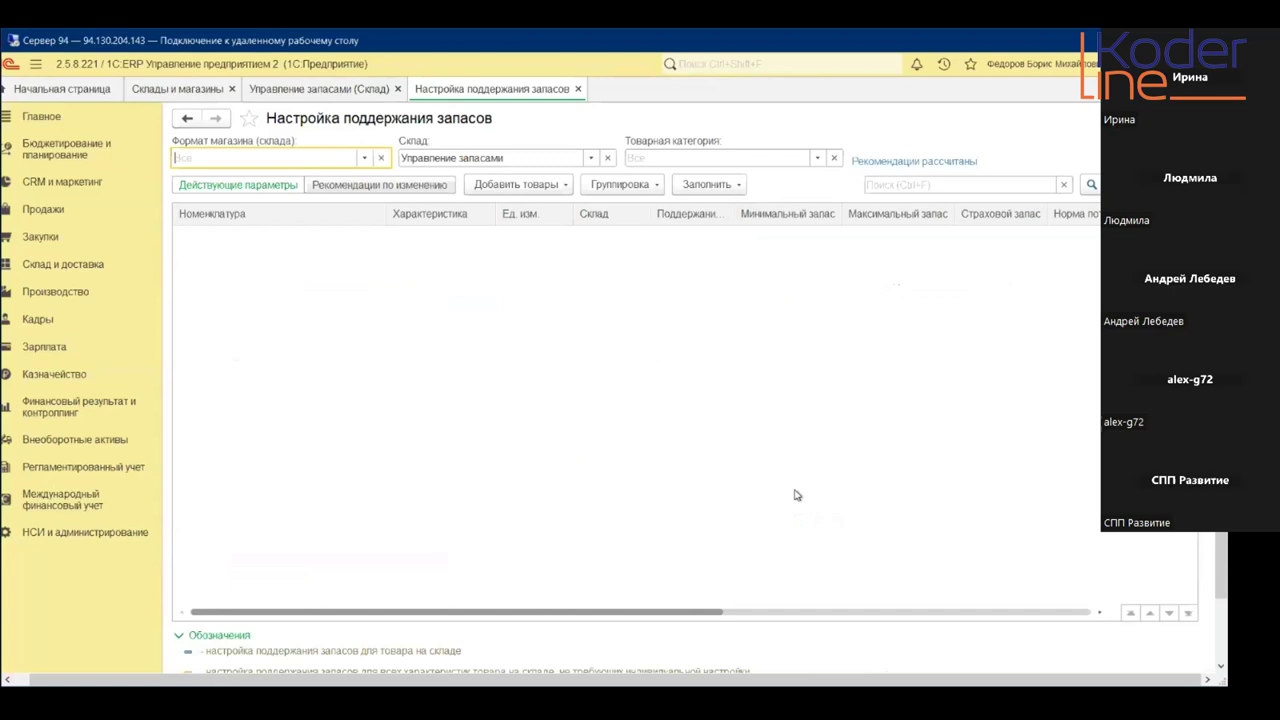
- Add Товар 001 from the Вебинар Товары item type to the stock maintenance settings
left_click(564, 188)
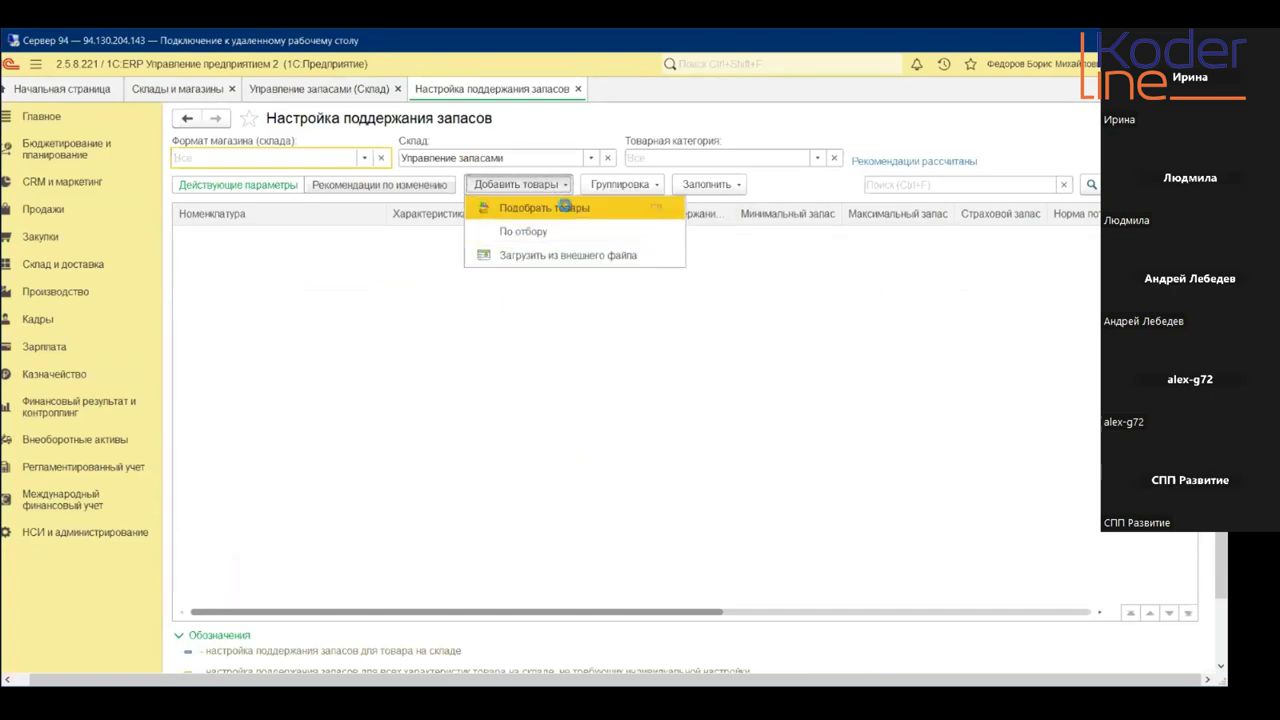
left_click(566, 208)
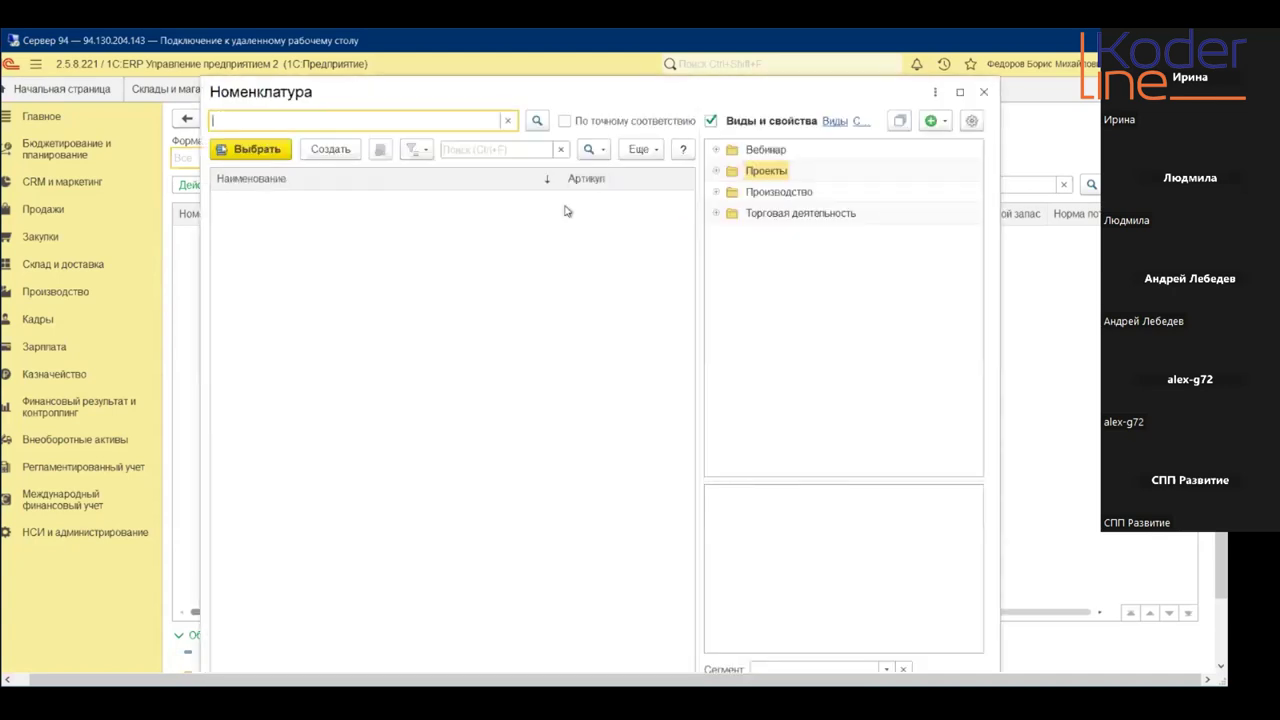
left_click(716, 150)
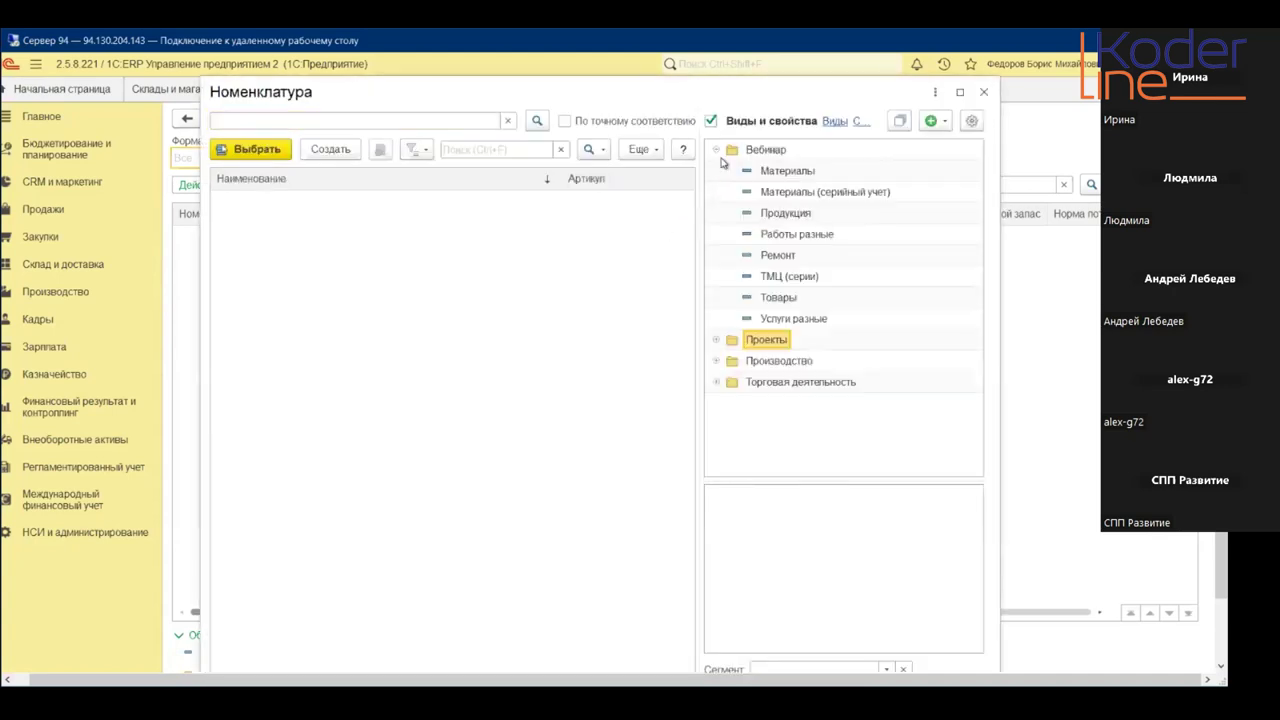
left_click(776, 298)
double_click(361, 205)
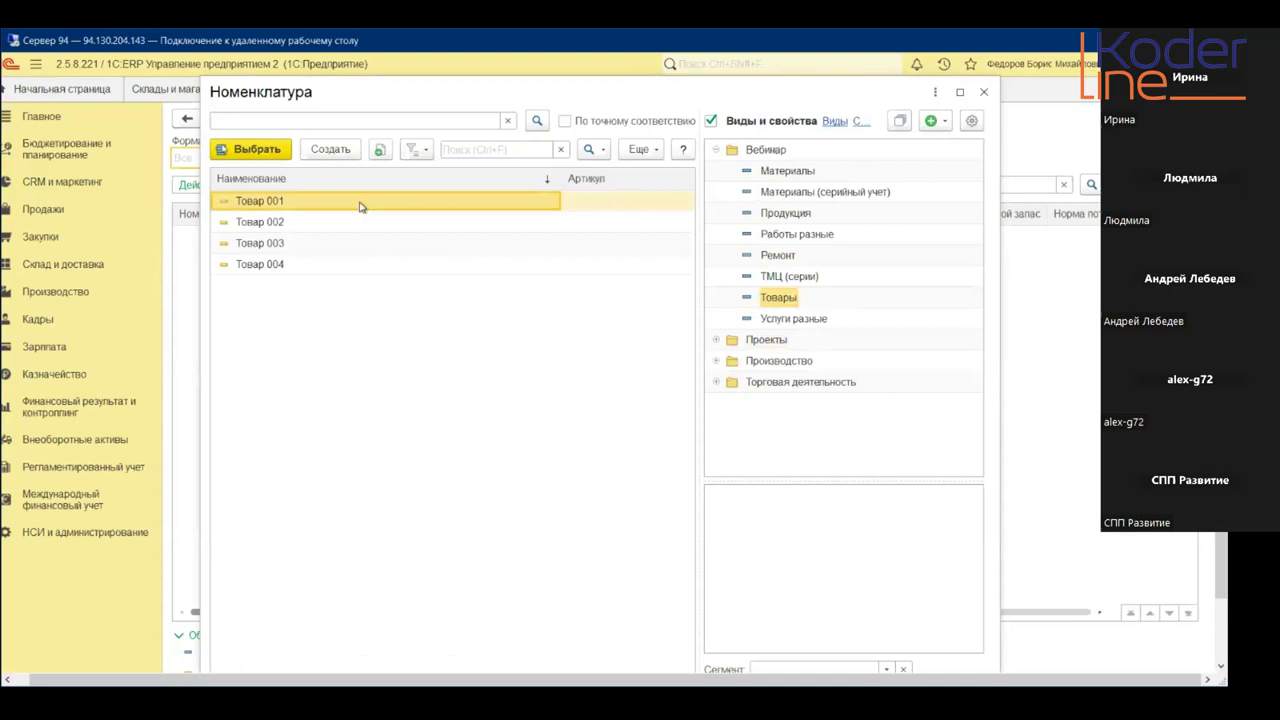
left_click(985, 92)
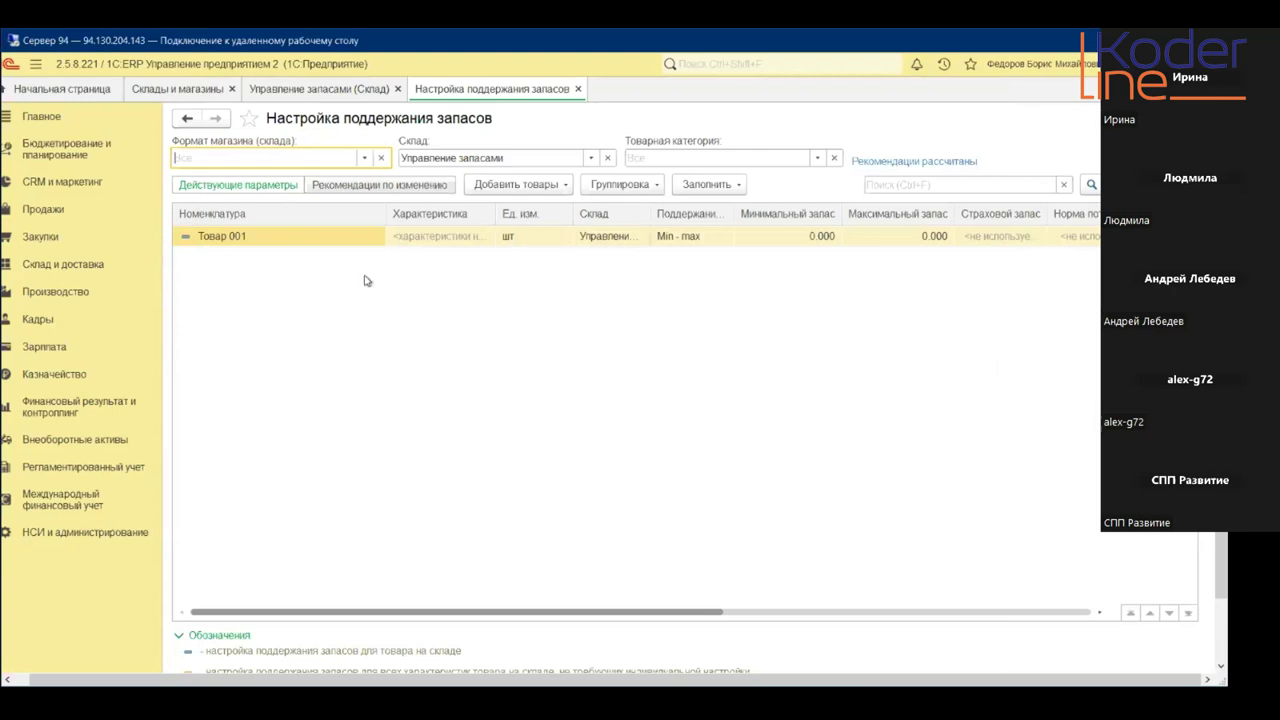
- Widen the Поддержание запаса column and save a minimum stock of 50 and a maximum stock of 200 for Товар 001
left_click(674, 242)
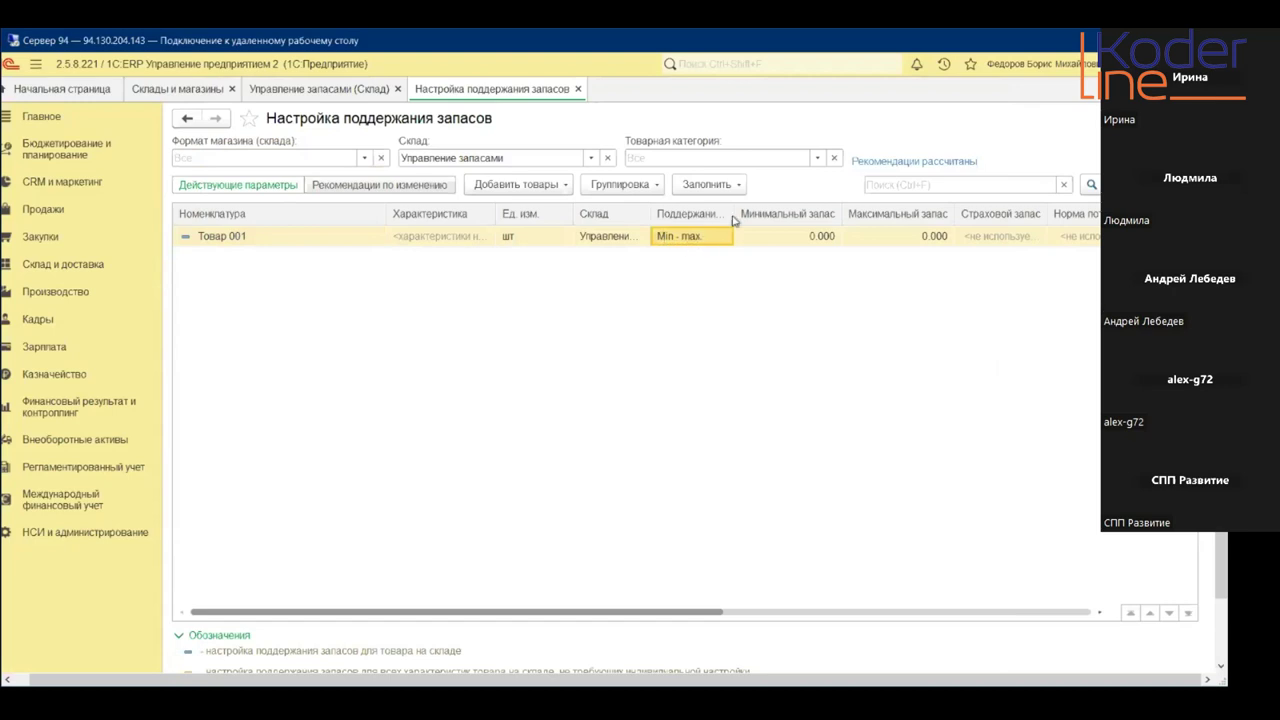
left_click_drag(733, 220, 860, 216)
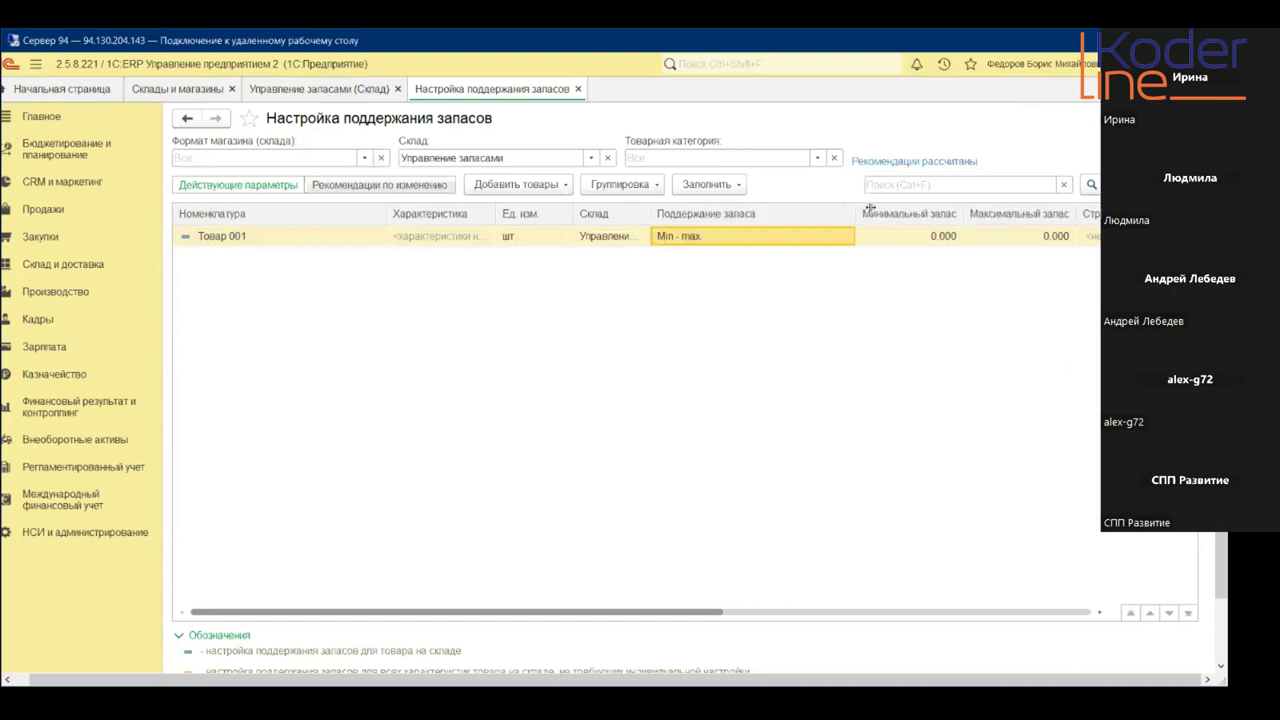
double_click(733, 240)
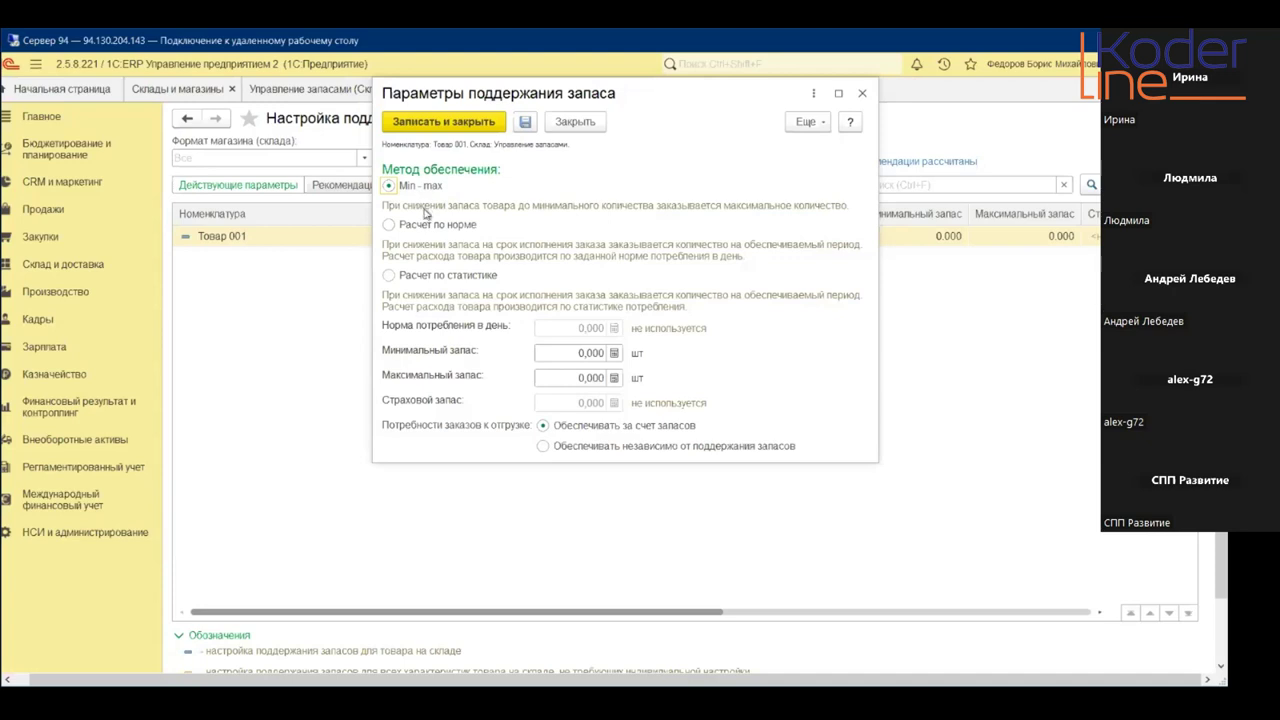
left_click(604, 357)
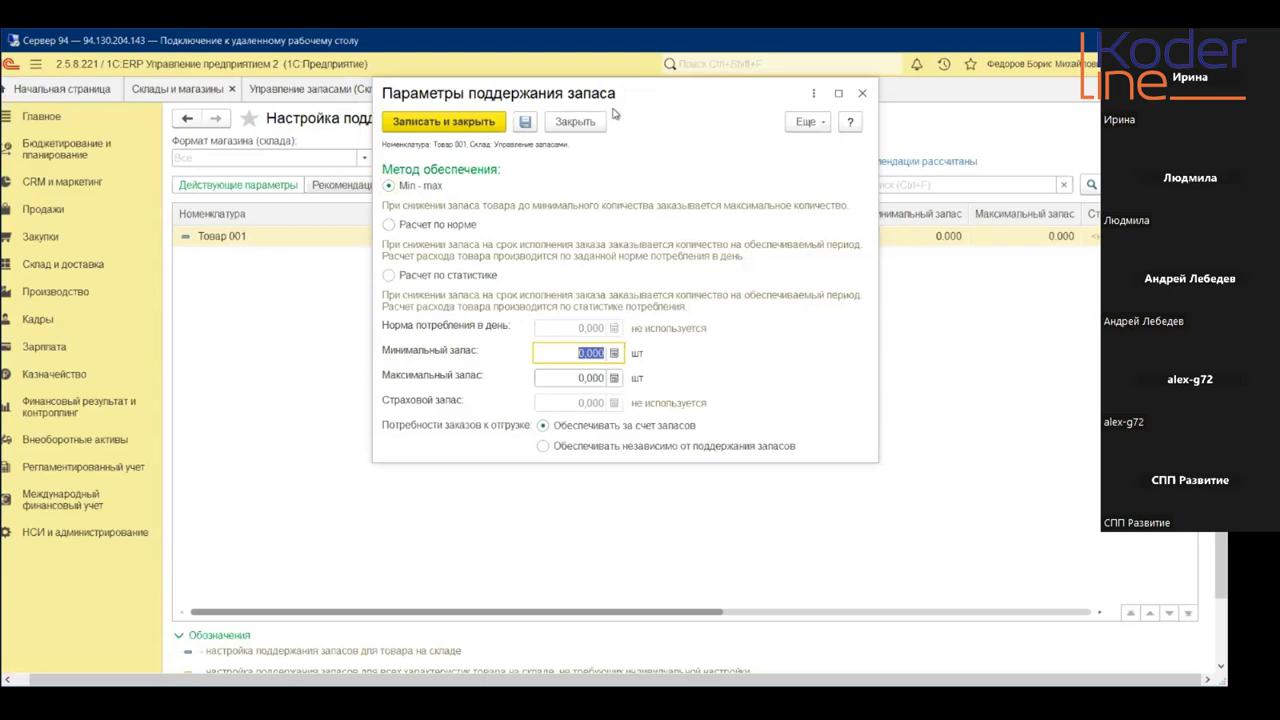
type("50")
left_click(582, 381)
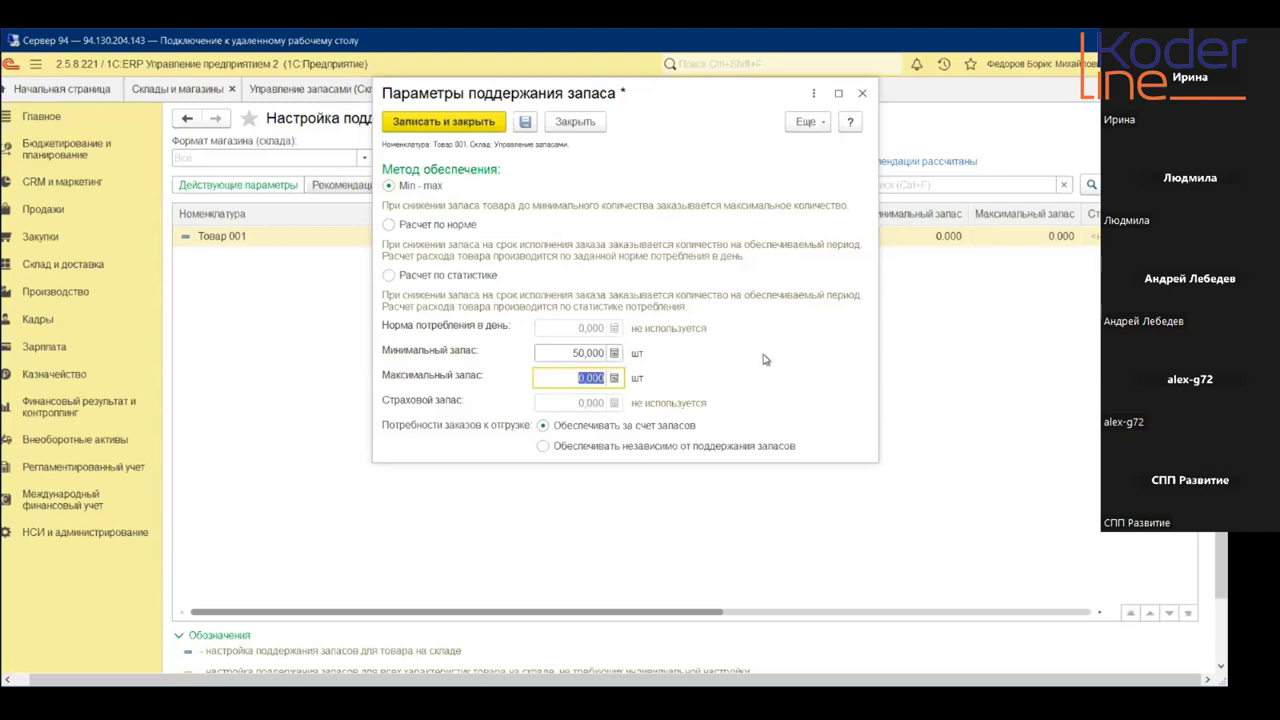
type("200")
left_click(452, 123)
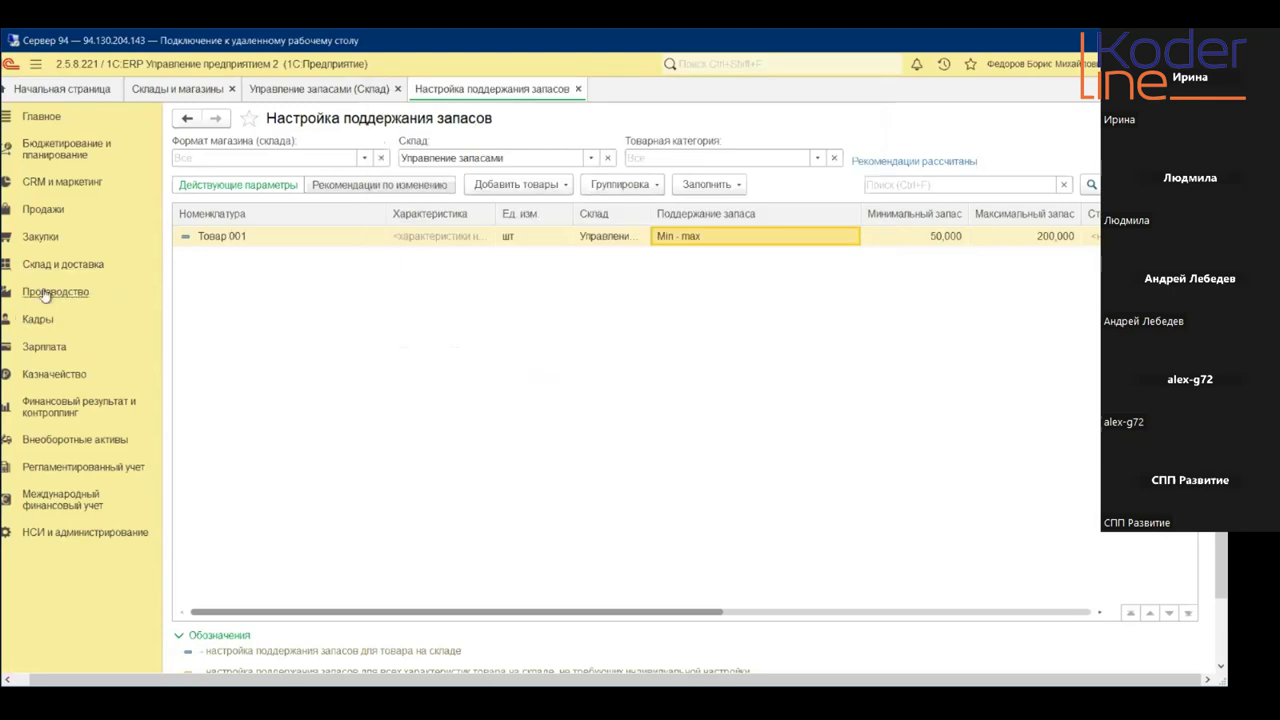
- Start creating supplier orders by needs for the Управление запасами warehouse and advance to Поддержание запасов
left_click(42, 240)
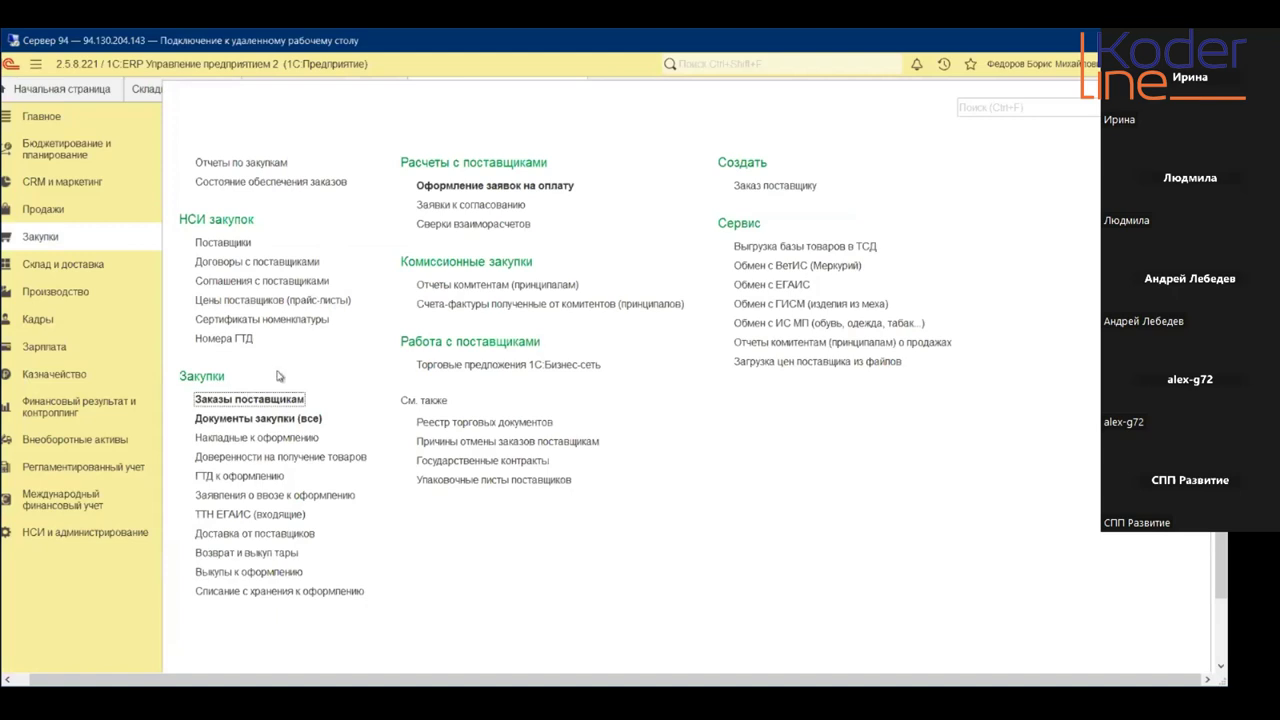
left_click(281, 400)
left_click(232, 187)
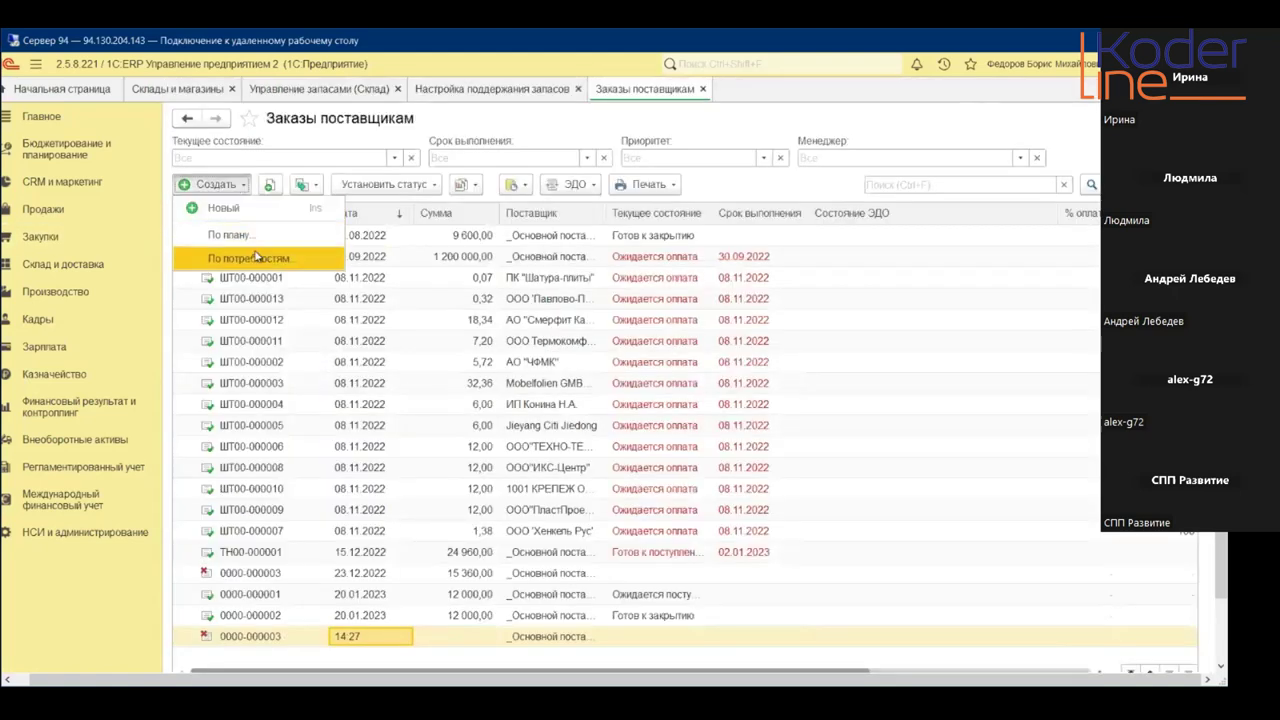
left_click(252, 259)
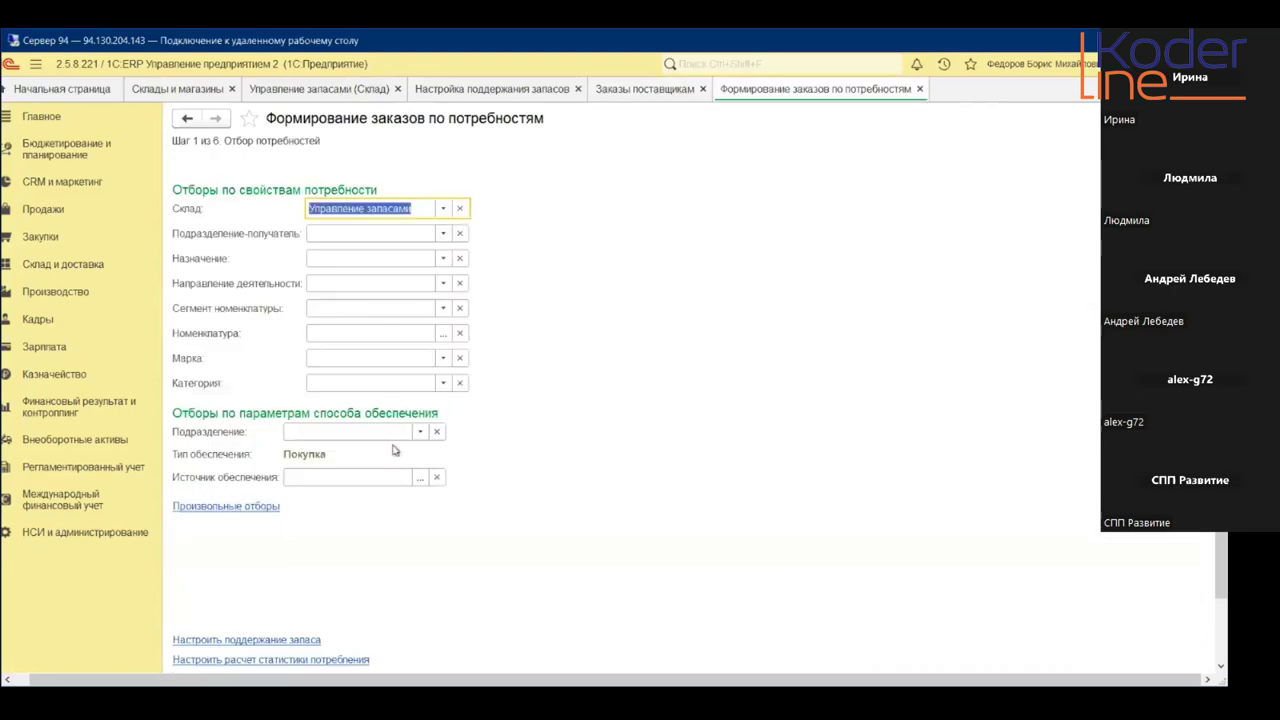
left_click(1221, 622)
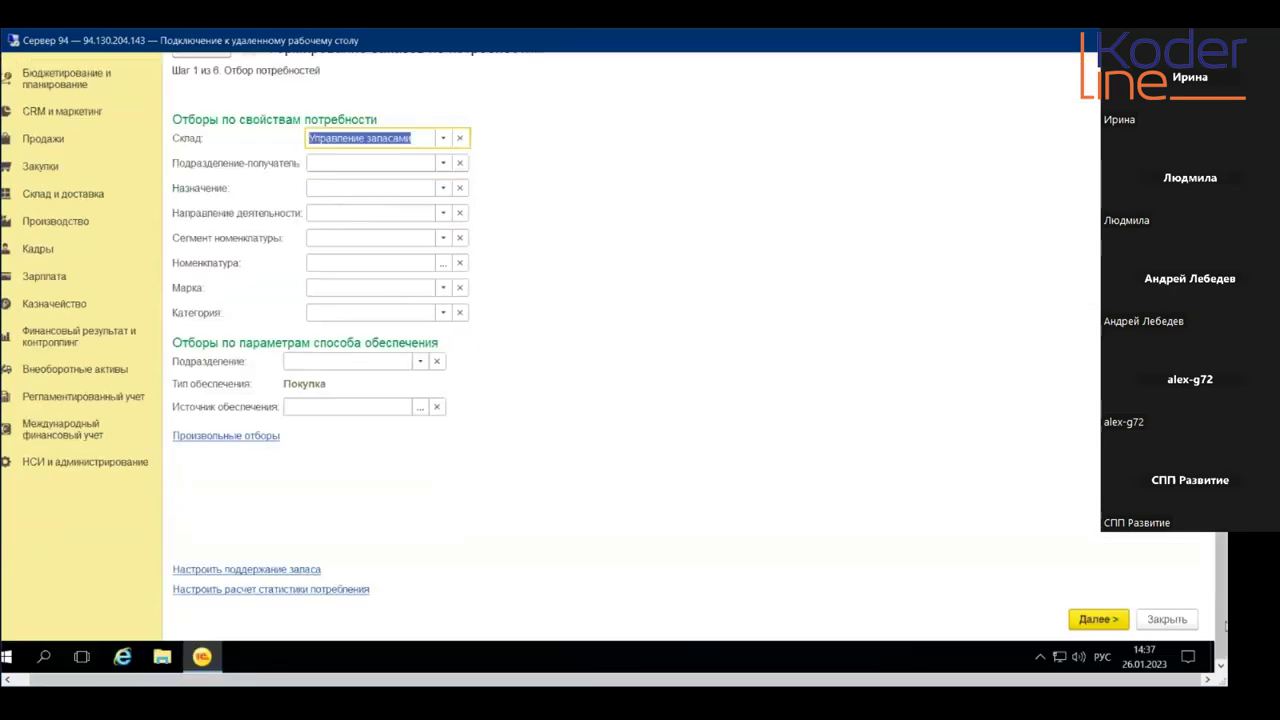
left_click(1100, 619)
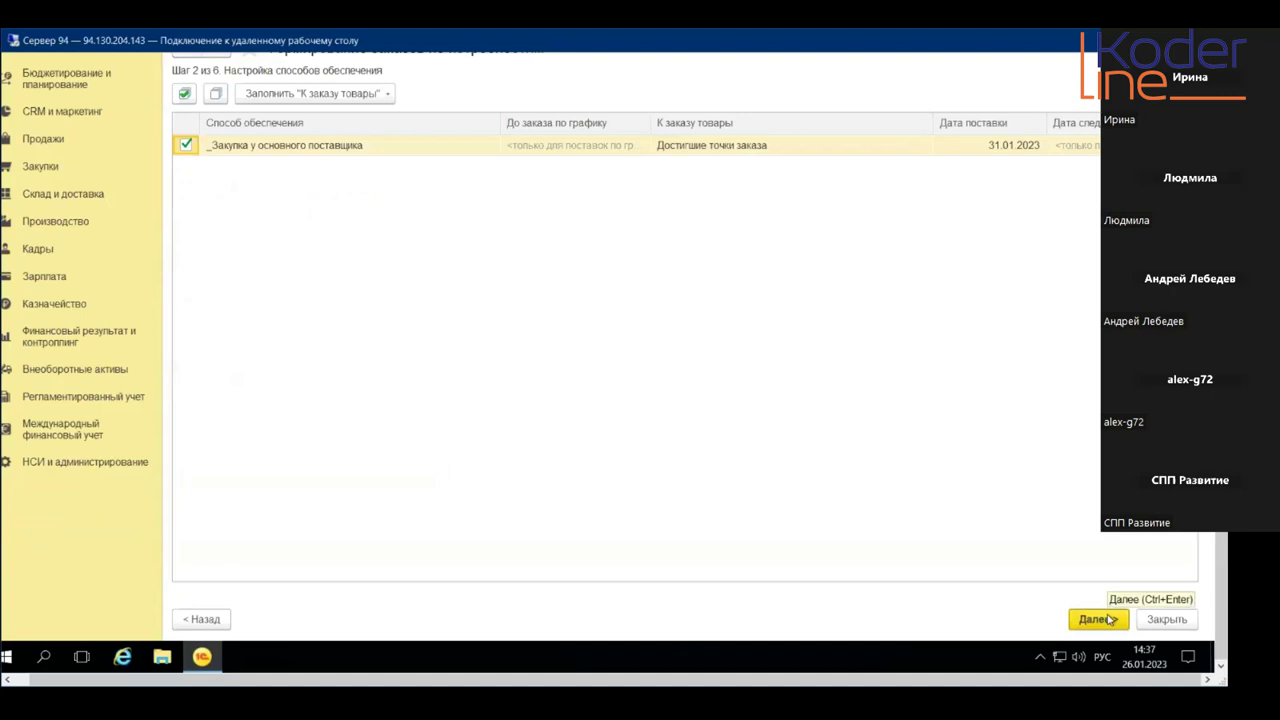
left_click(1110, 619)
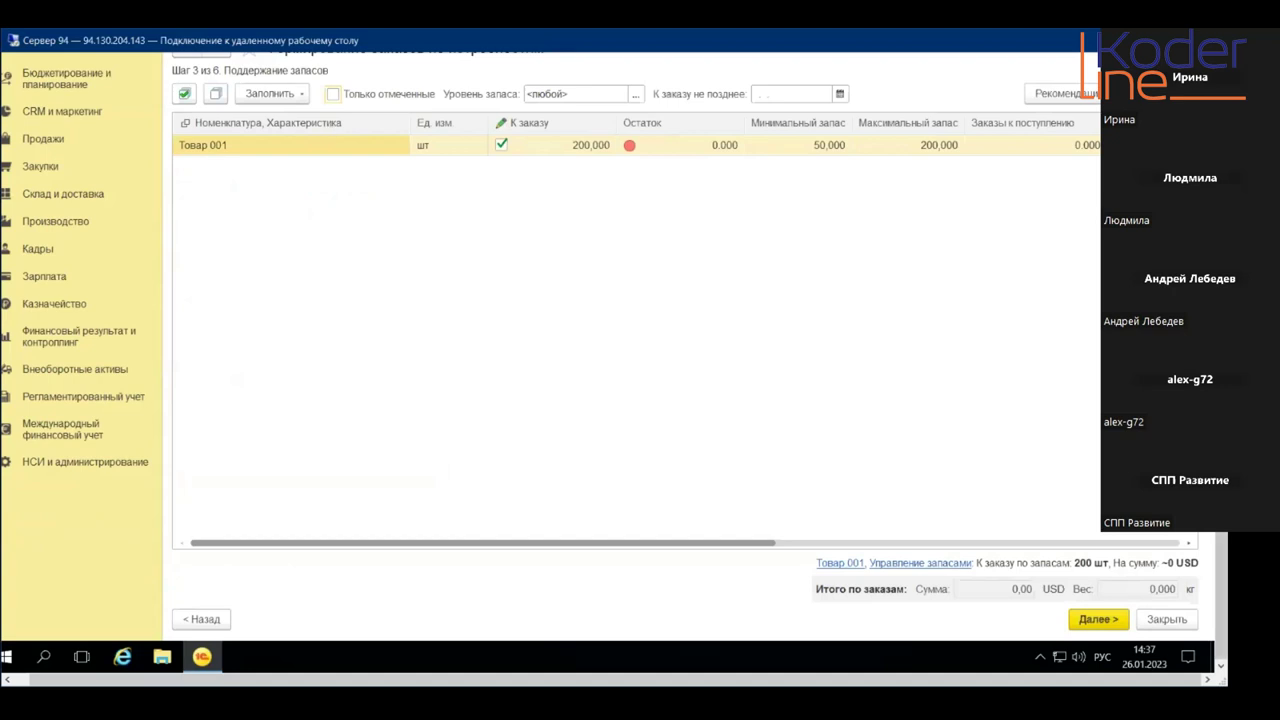
- Examine the order quantity and balance of Товар 001, then review the stock level filter options, keeping Любой
left_click_drag(1221, 600, 1221, 545)
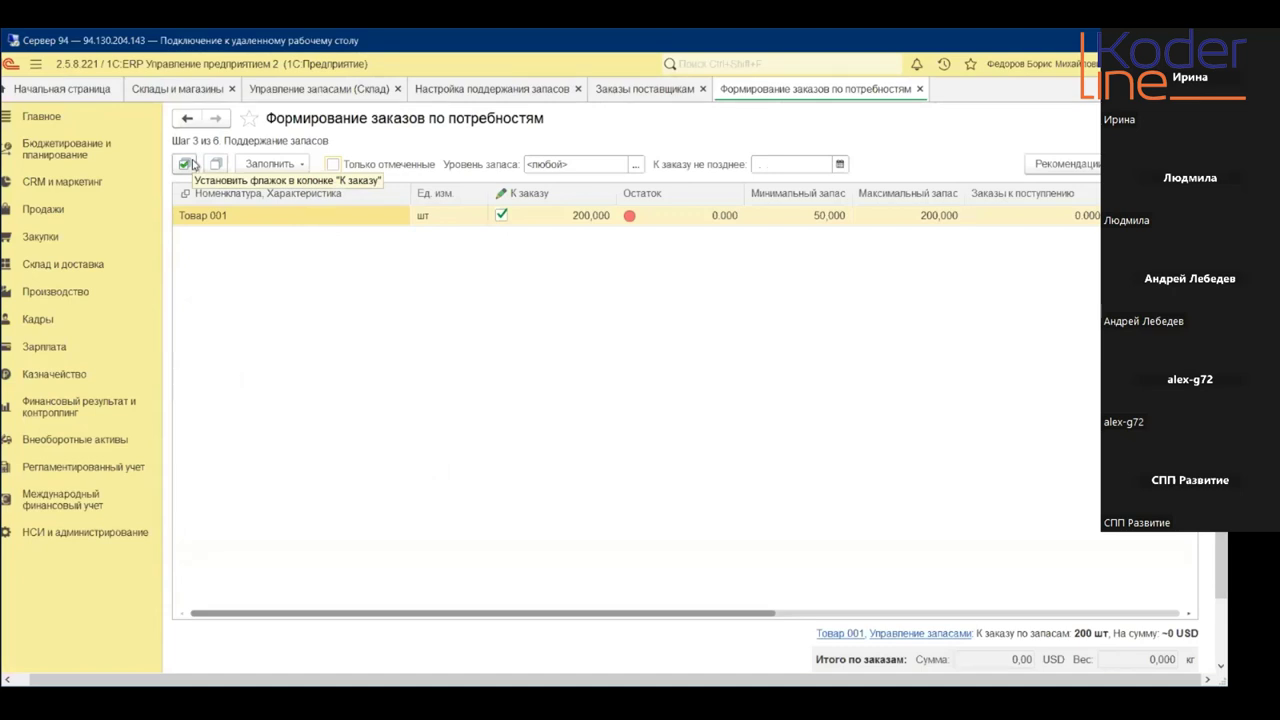
left_click(578, 218)
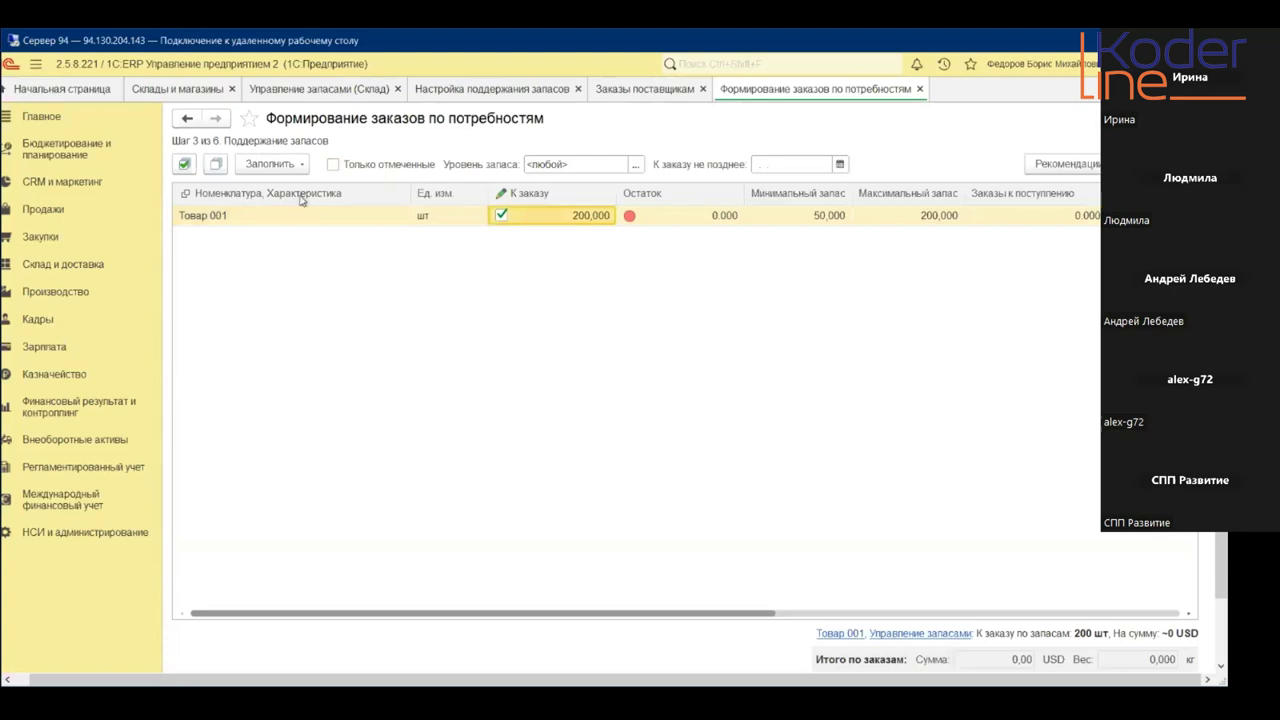
left_click(678, 226)
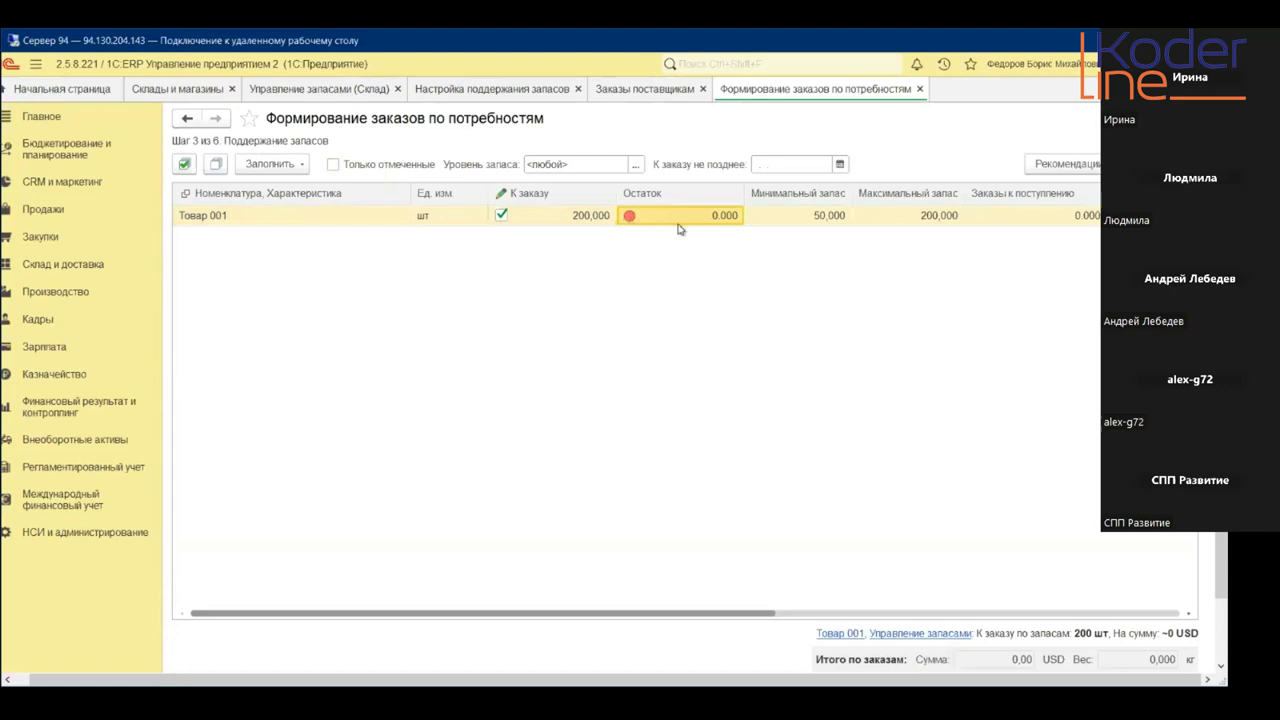
left_click(635, 164)
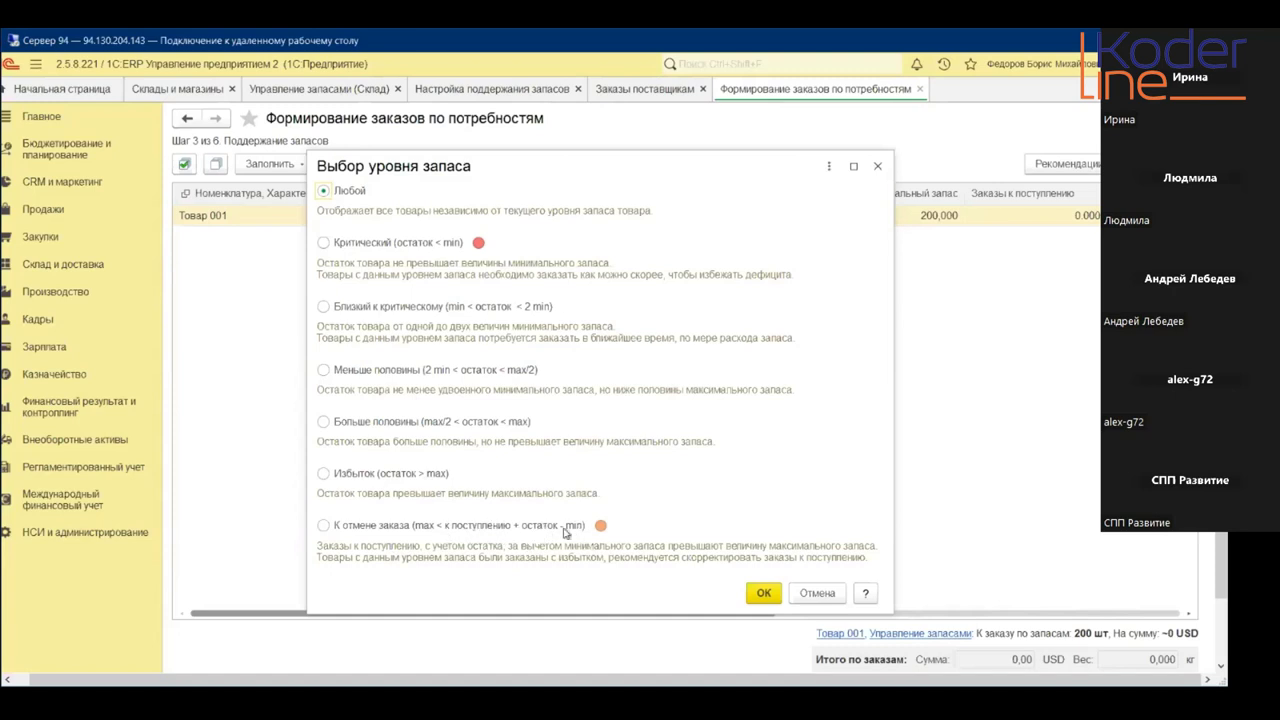
left_click(764, 593)
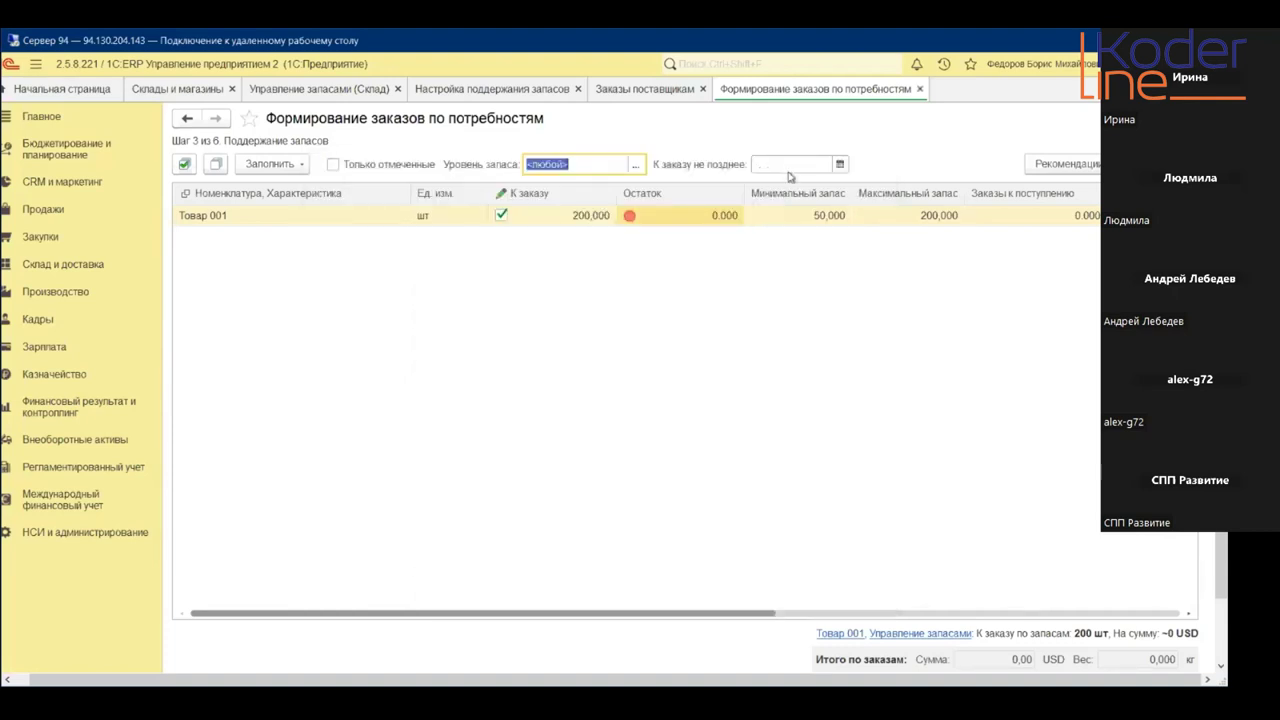
- Examine the minimum and maximum stock, supply method, supply source and delivery date of Товар 001
left_click(828, 220)
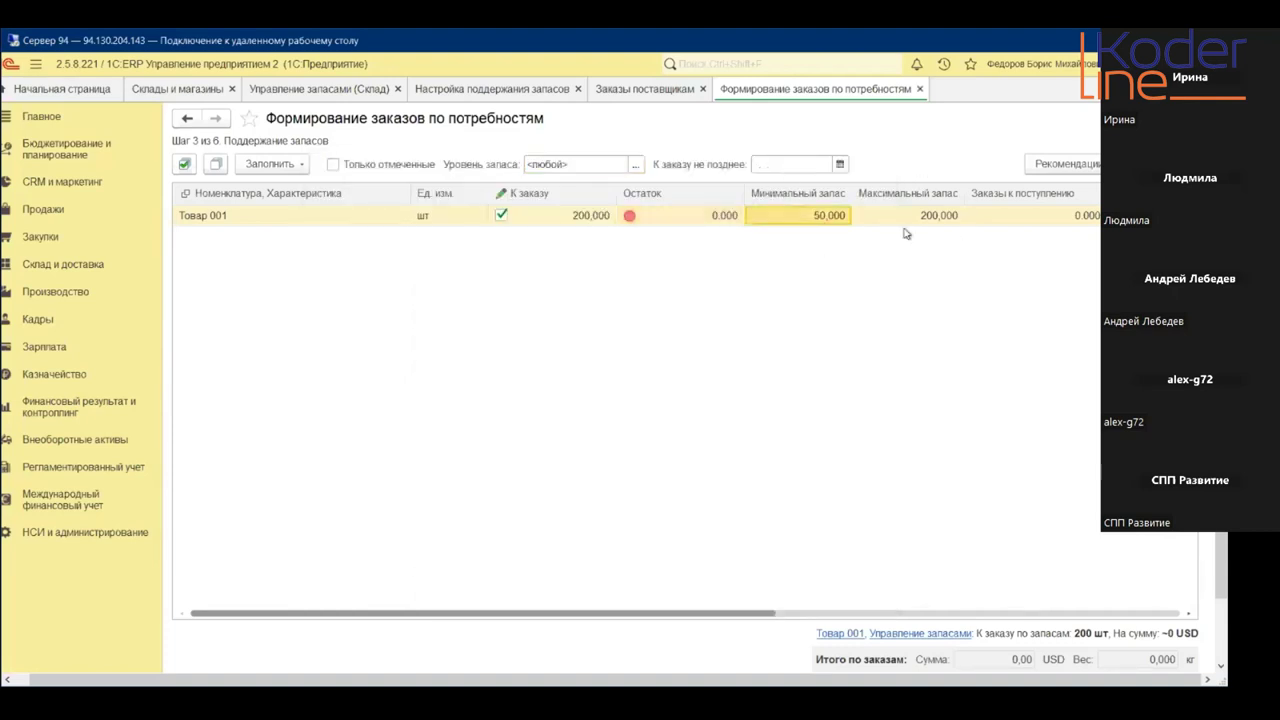
left_click(934, 218)
left_click_drag(711, 612, 1129, 616)
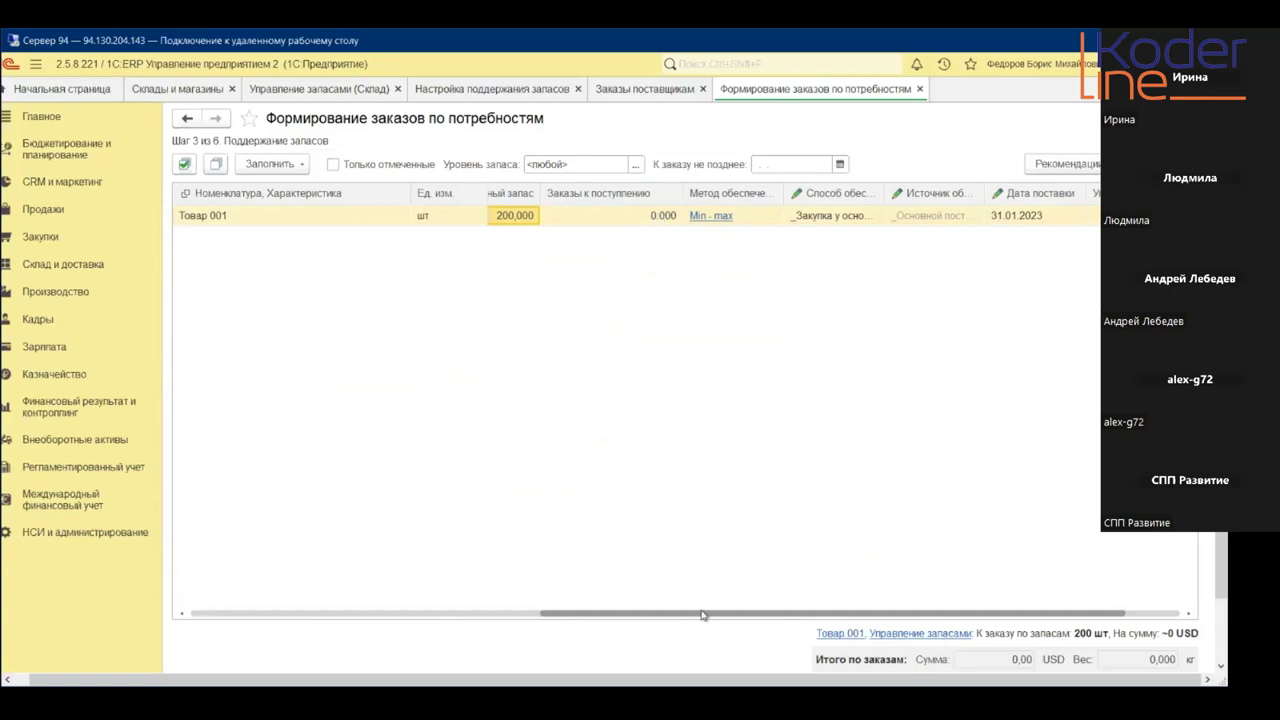
left_click_drag(694, 617, 749, 616)
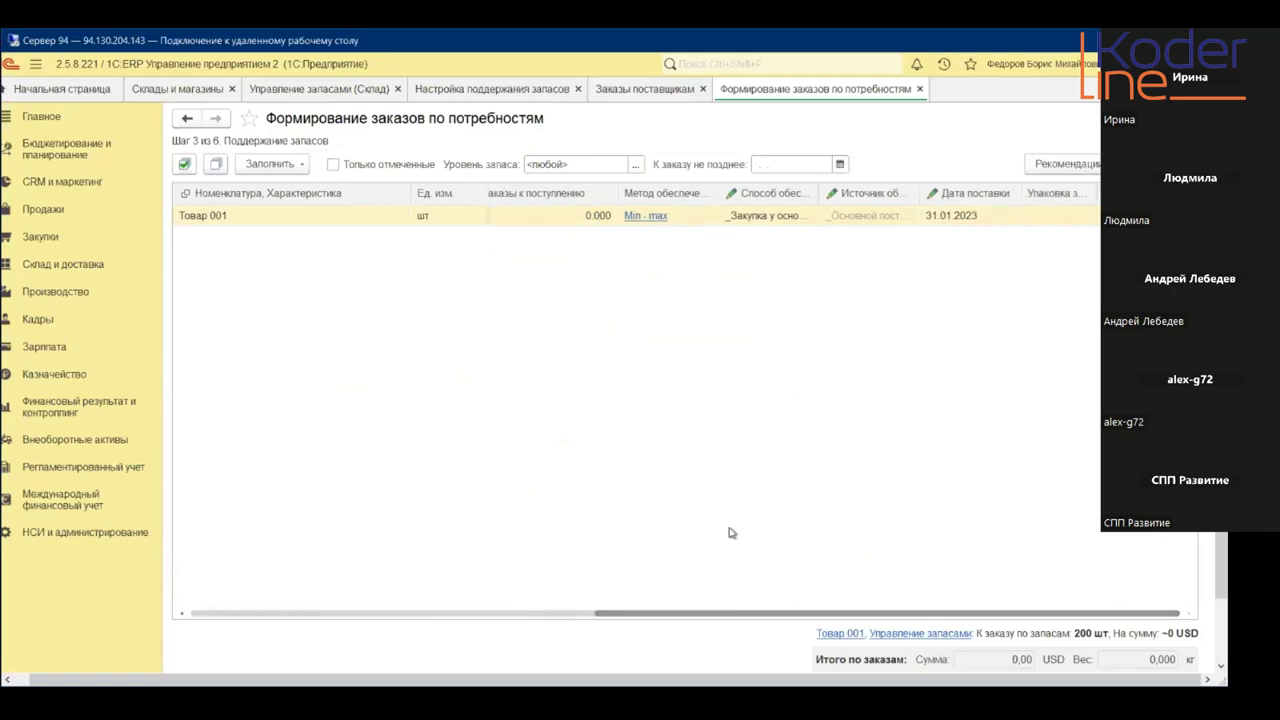
- Show and hide the order recommendation for Товар 001, then advance to Обеспечение заказов к отгрузке
left_click(1068, 166)
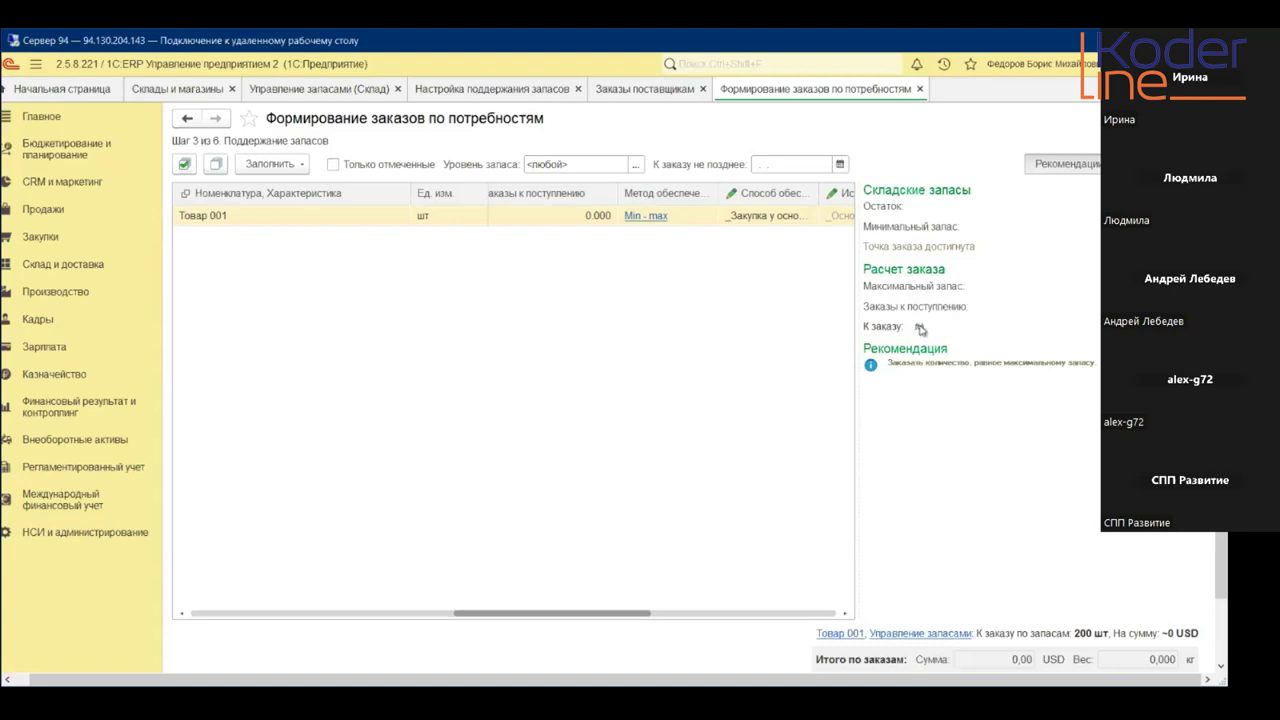
mouse_move(921, 330)
left_click(1070, 164)
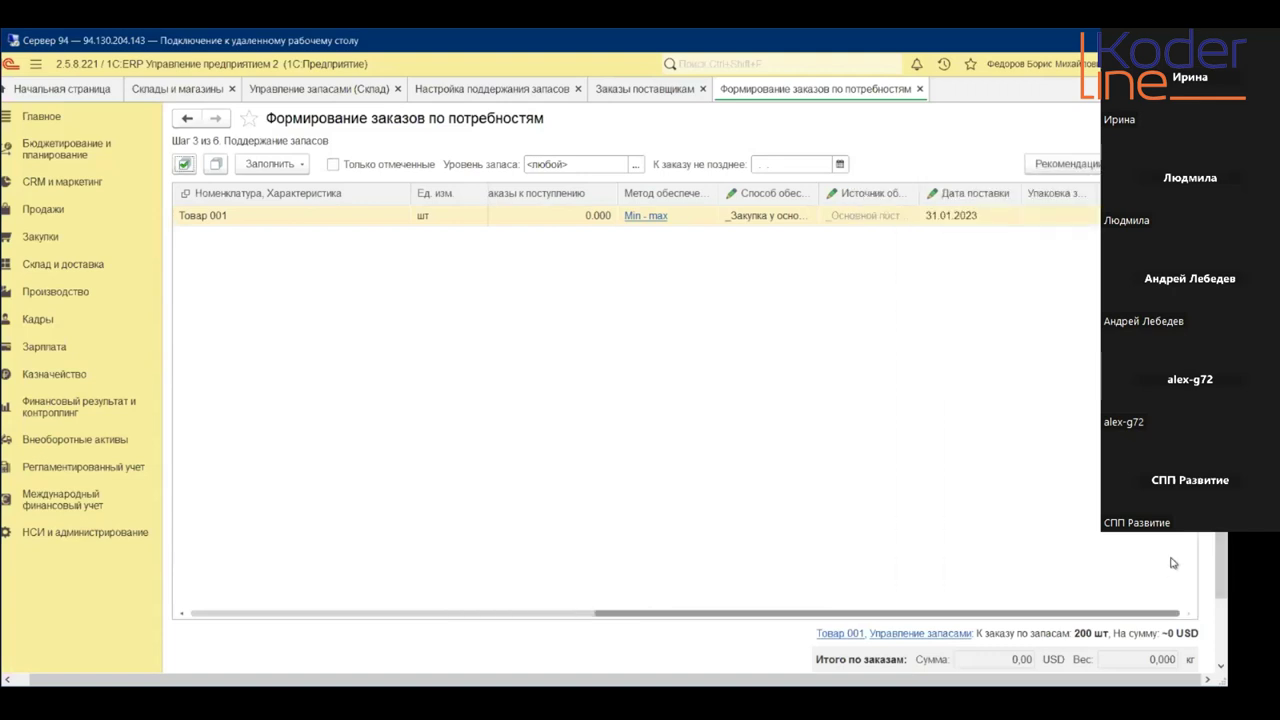
scroll(1205, 583, "down", 2)
left_click(1111, 622)
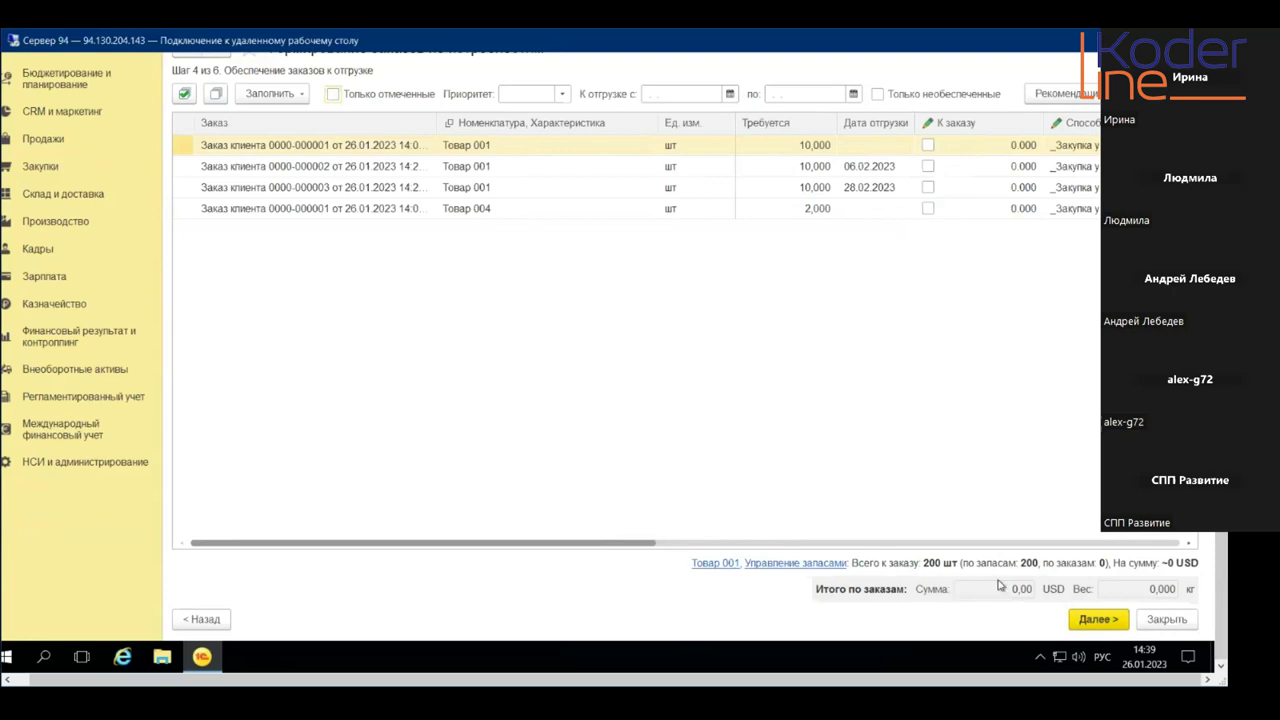
- Return from Обеспечение заказов к отгрузке to the initial Отбор потребностей stage, clearing the needs list
left_click(214, 621)
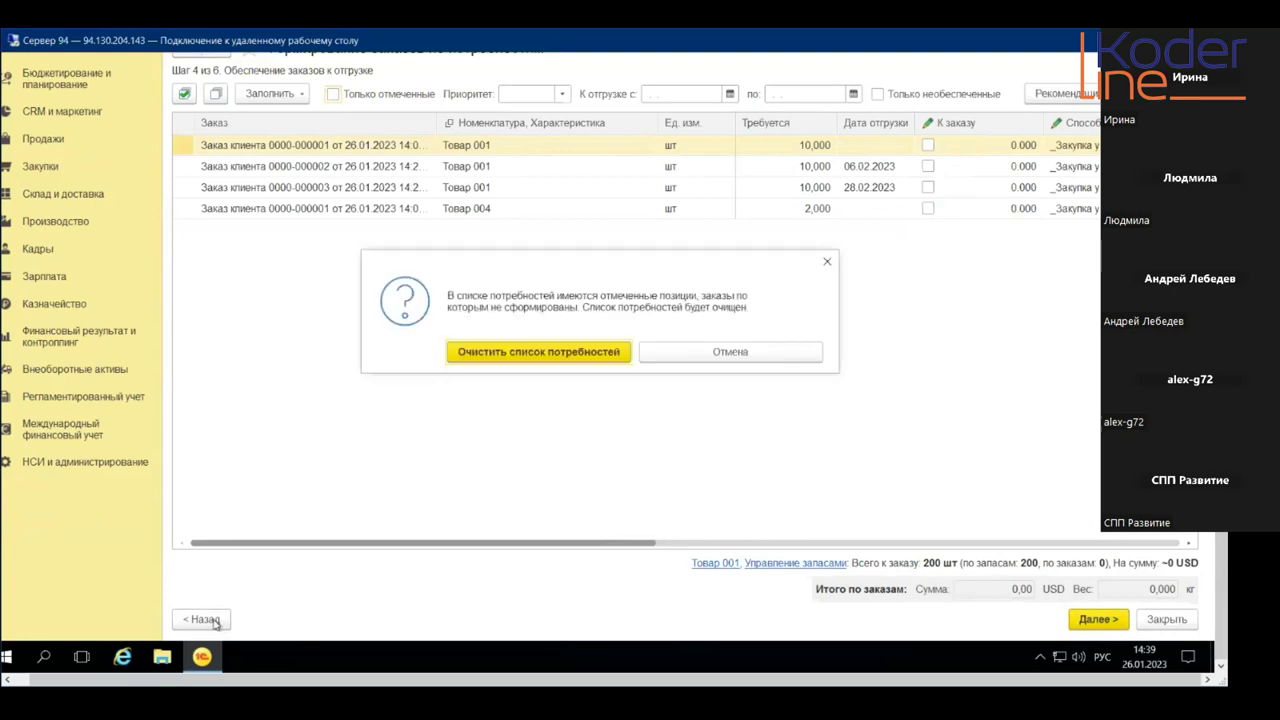
left_click(530, 358)
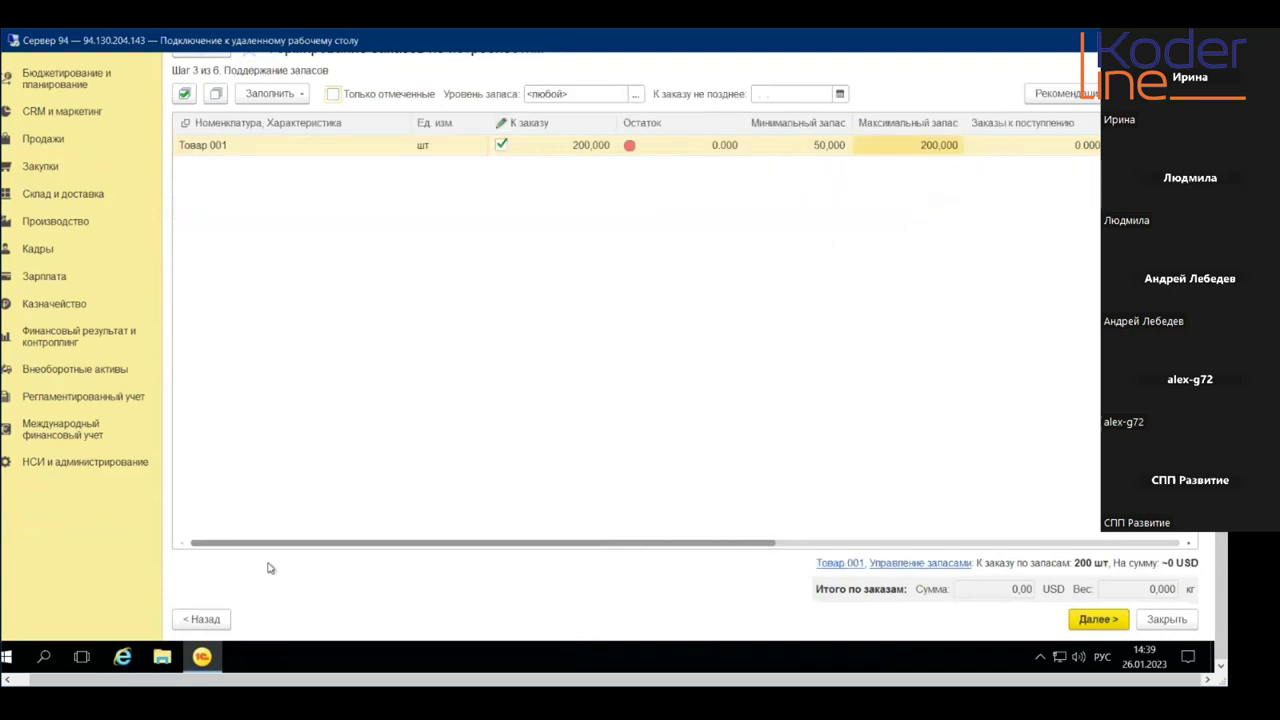
left_click(204, 612)
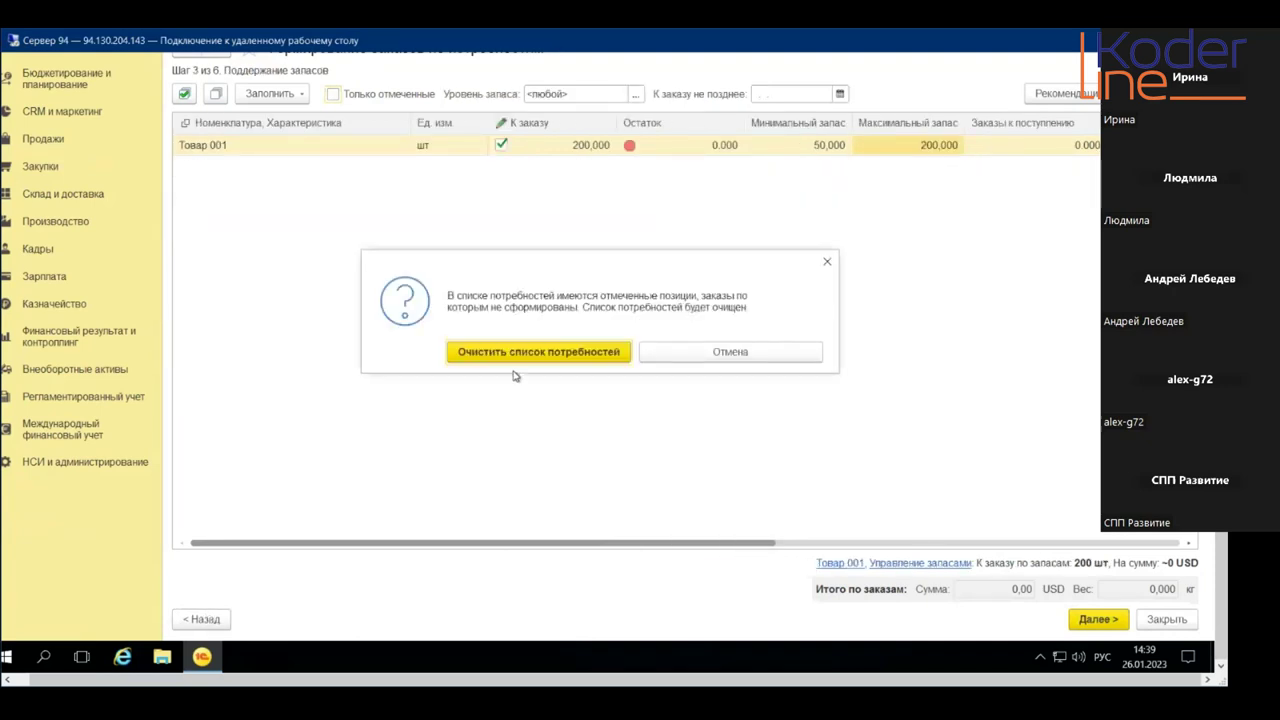
left_click(522, 354)
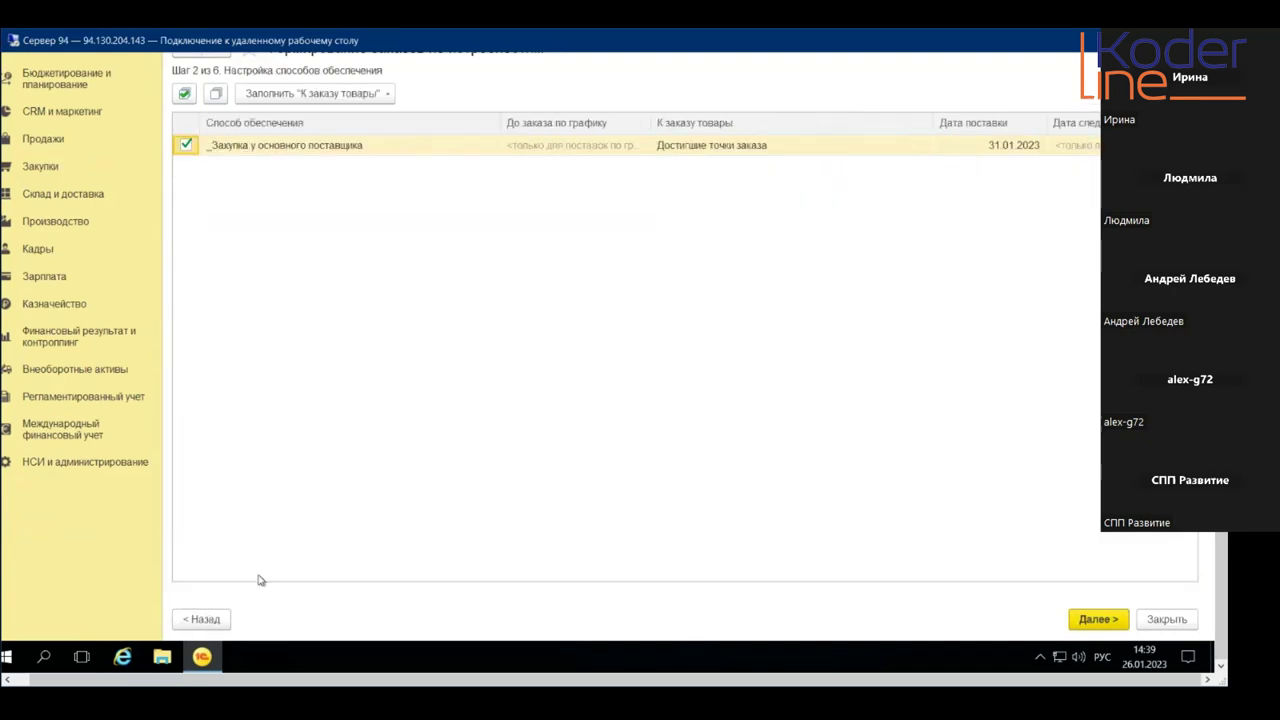
left_click(204, 620)
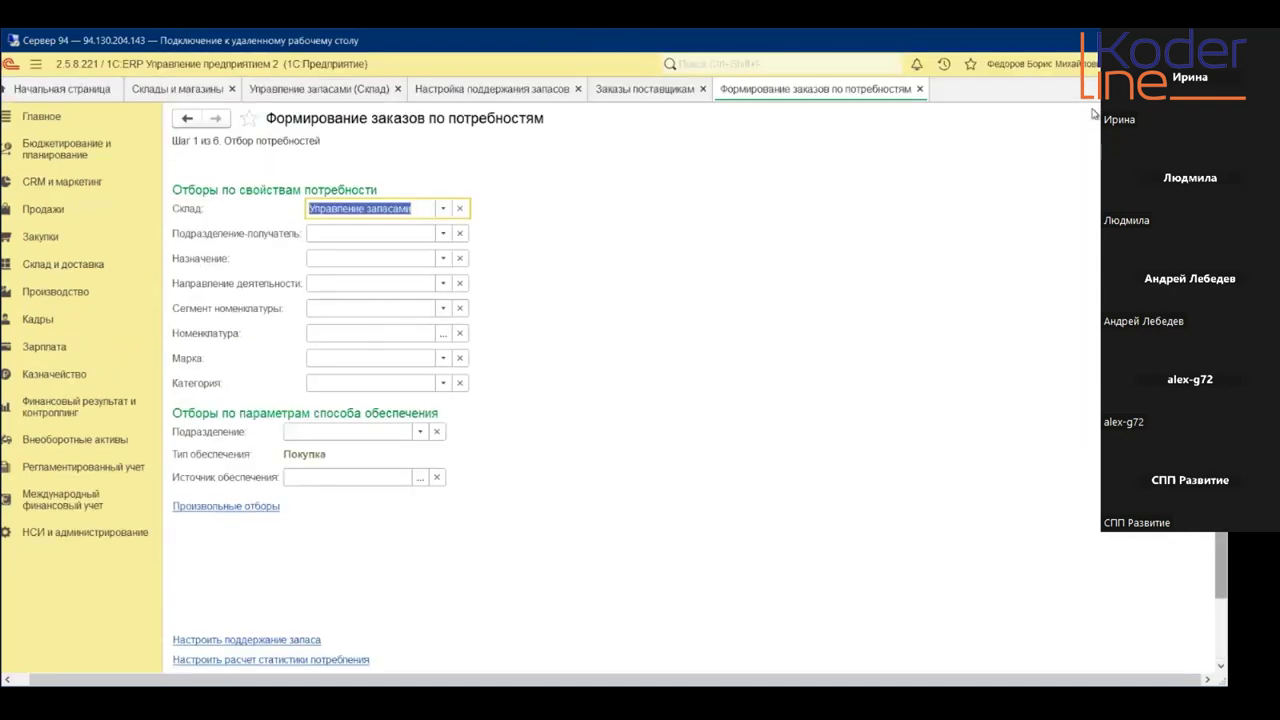
- In the stock maintenance settings, set Товар 001's shipment order needs to Обеспечивать независимо от поддержания запасов and save
key("ctrl+Tab")
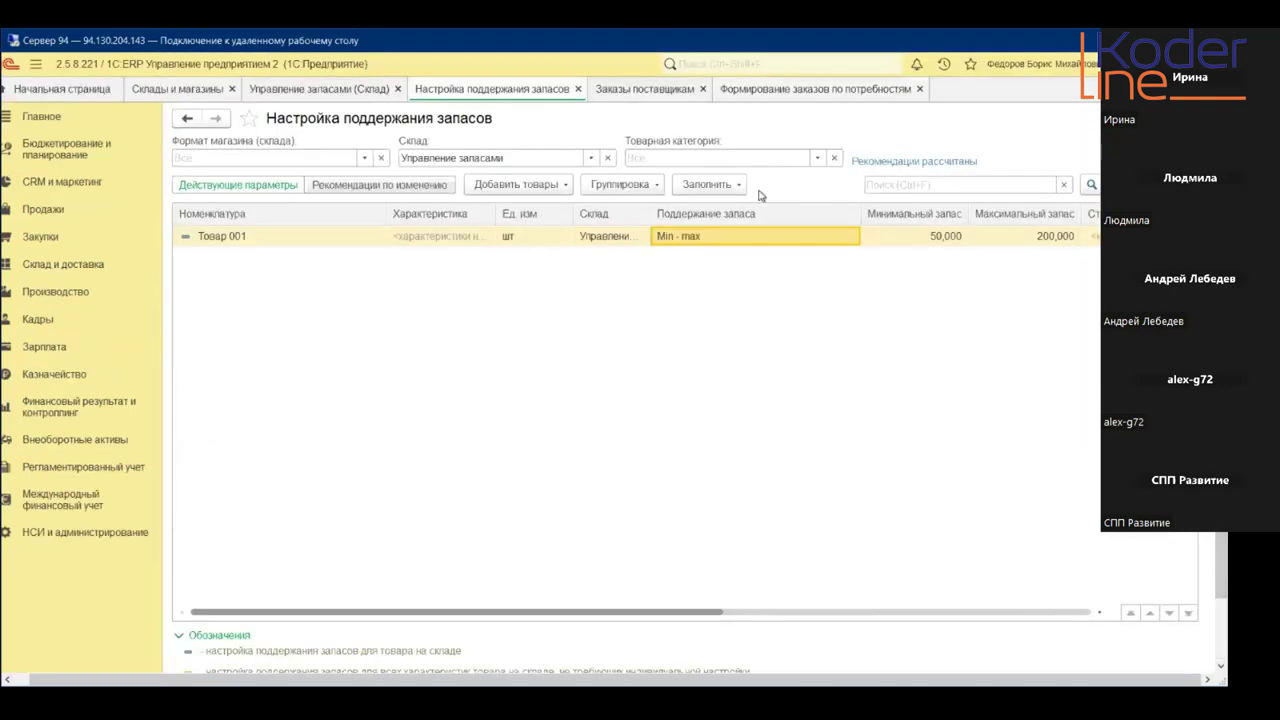
double_click(723, 242)
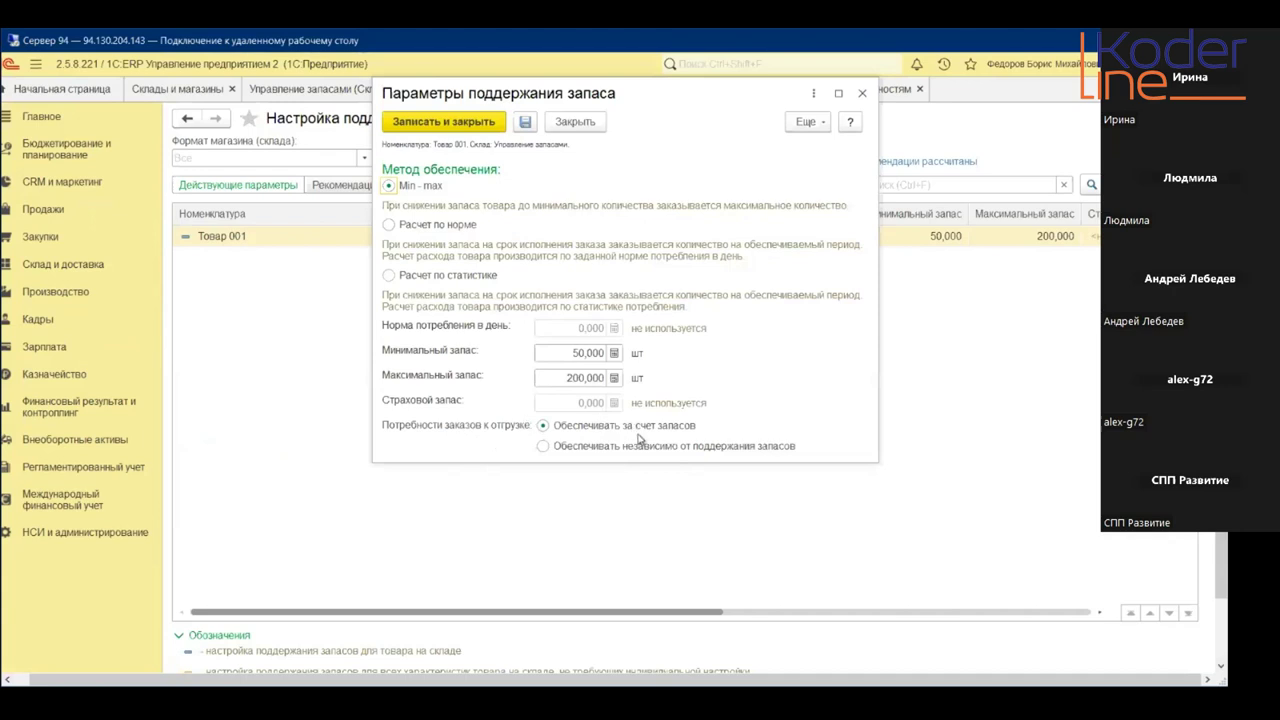
left_click(542, 449)
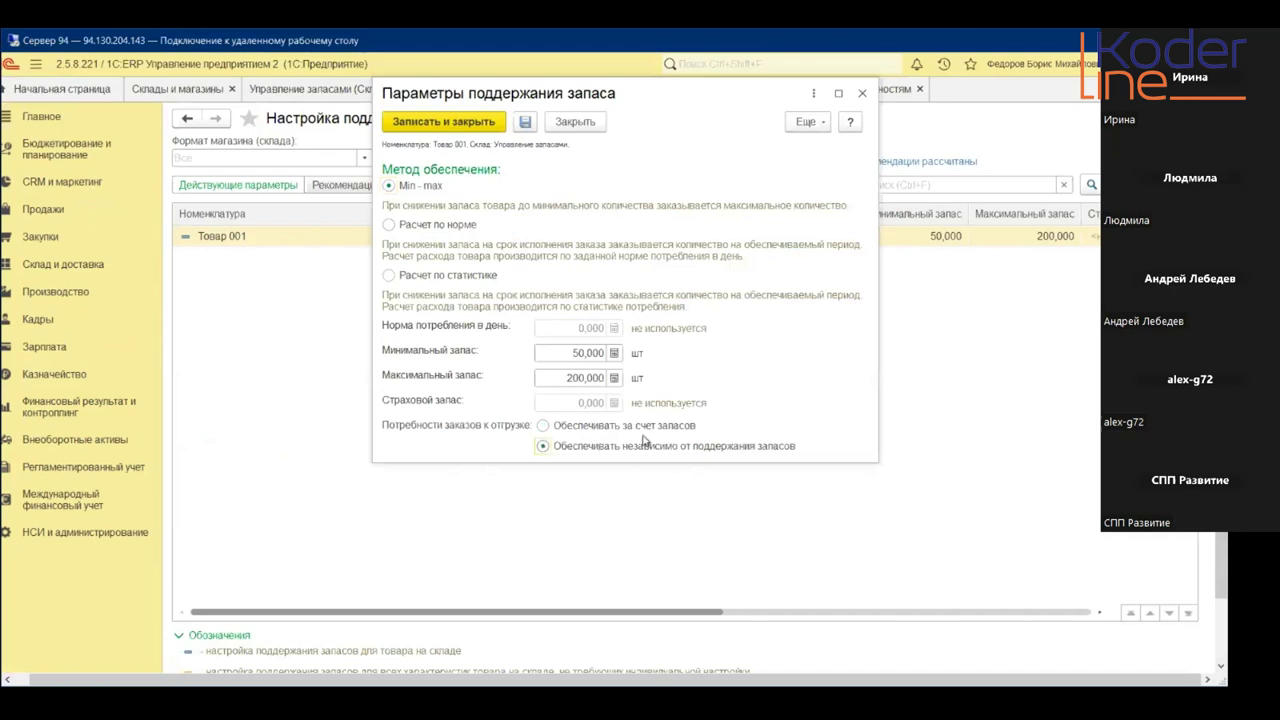
left_click(478, 121)
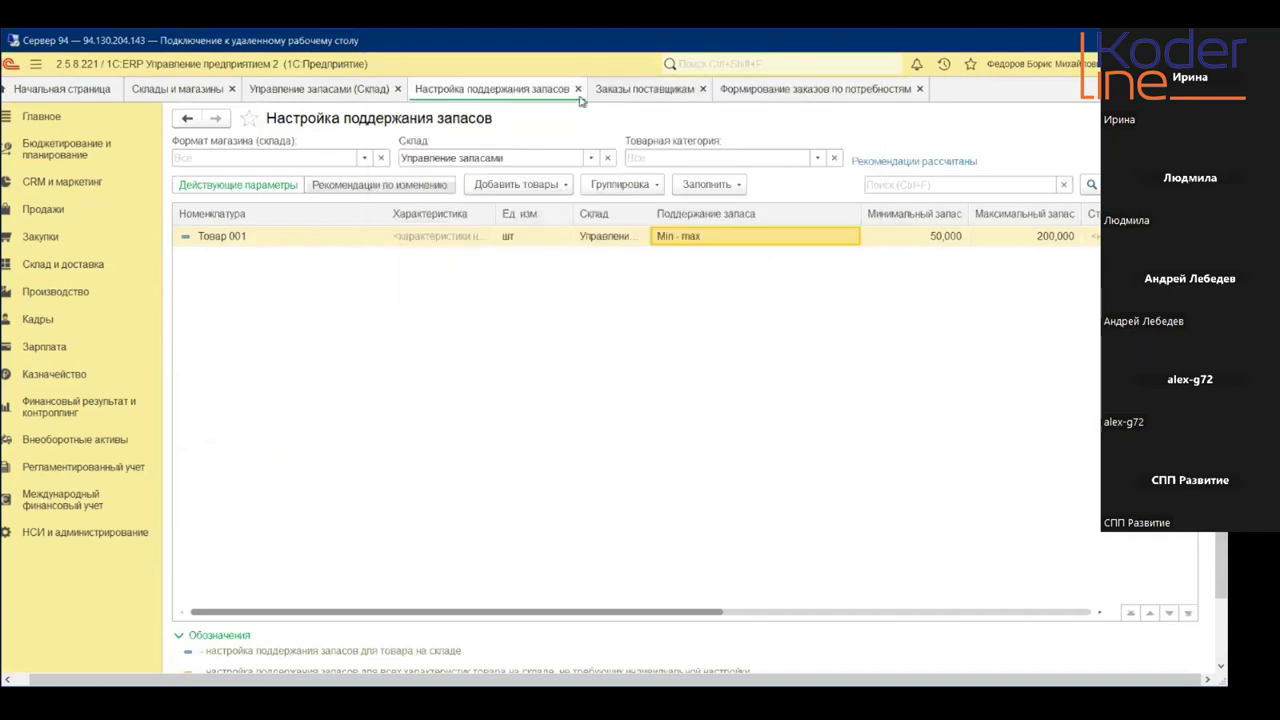
- Advance order creation by needs to Обеспечение заказов к отгрузке and review which customer orders are marked for ordering
left_click(762, 101)
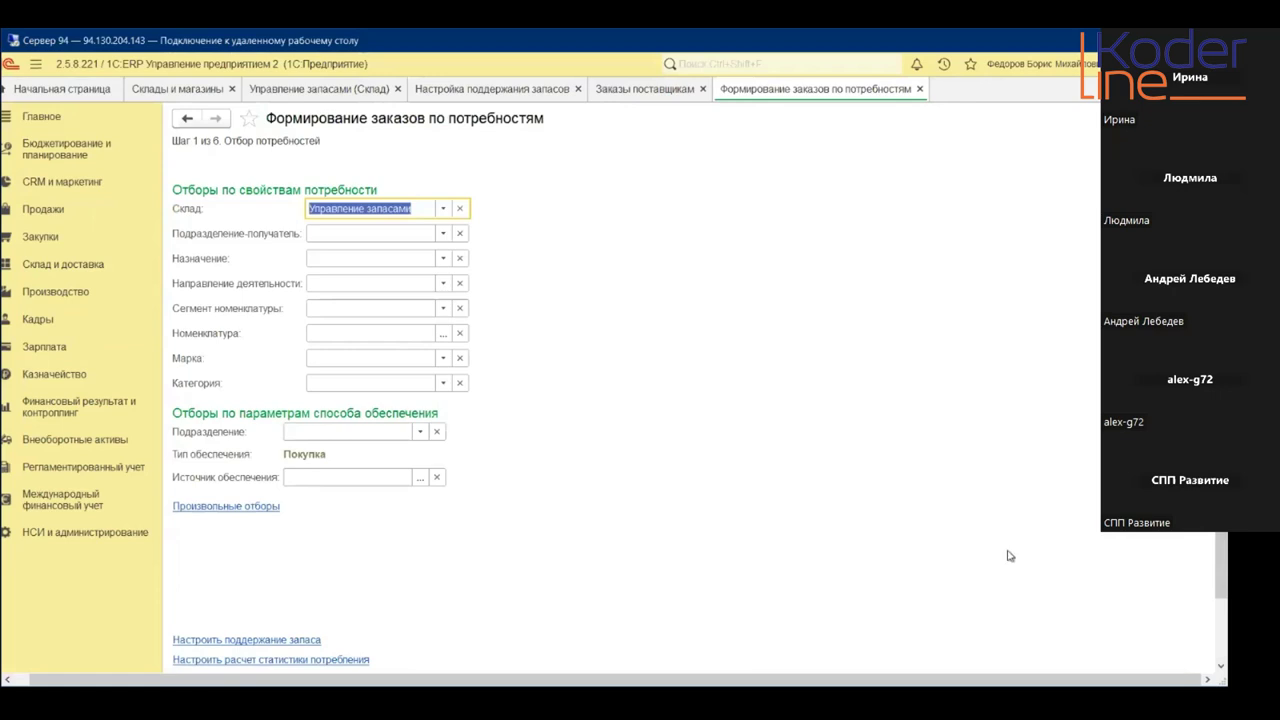
left_click(1218, 608)
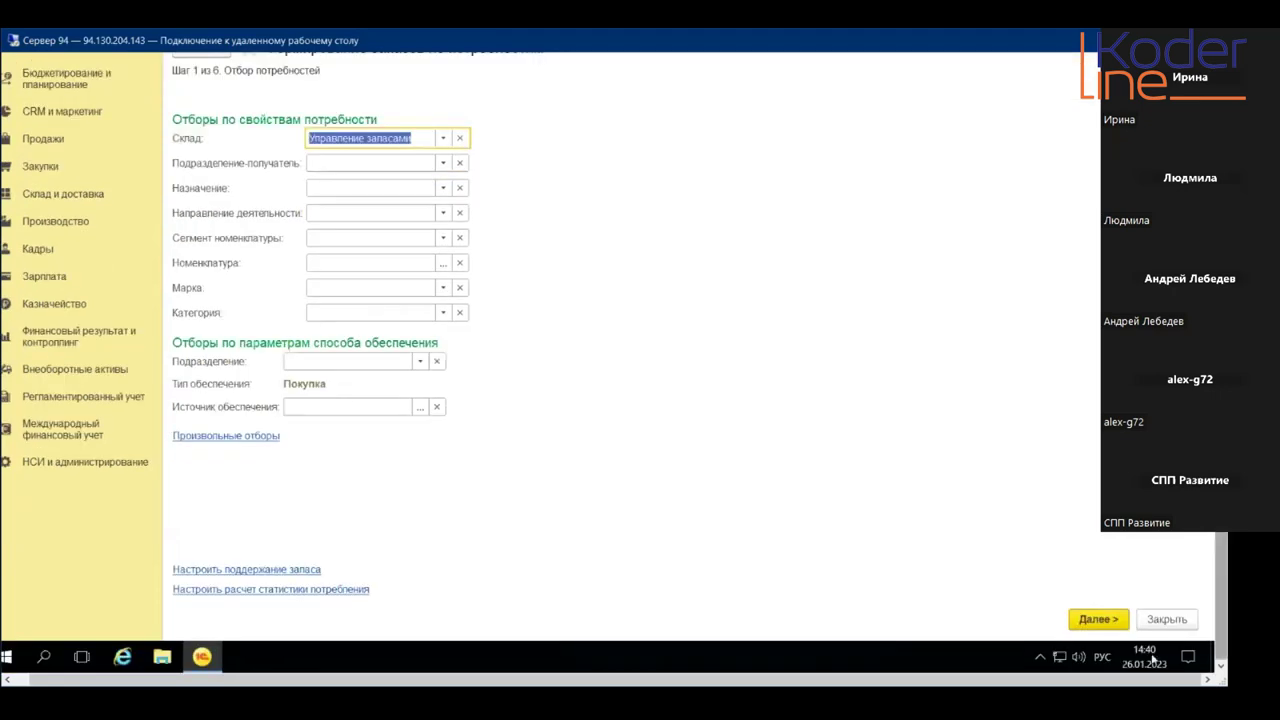
left_click(1097, 620)
left_click(1100, 620)
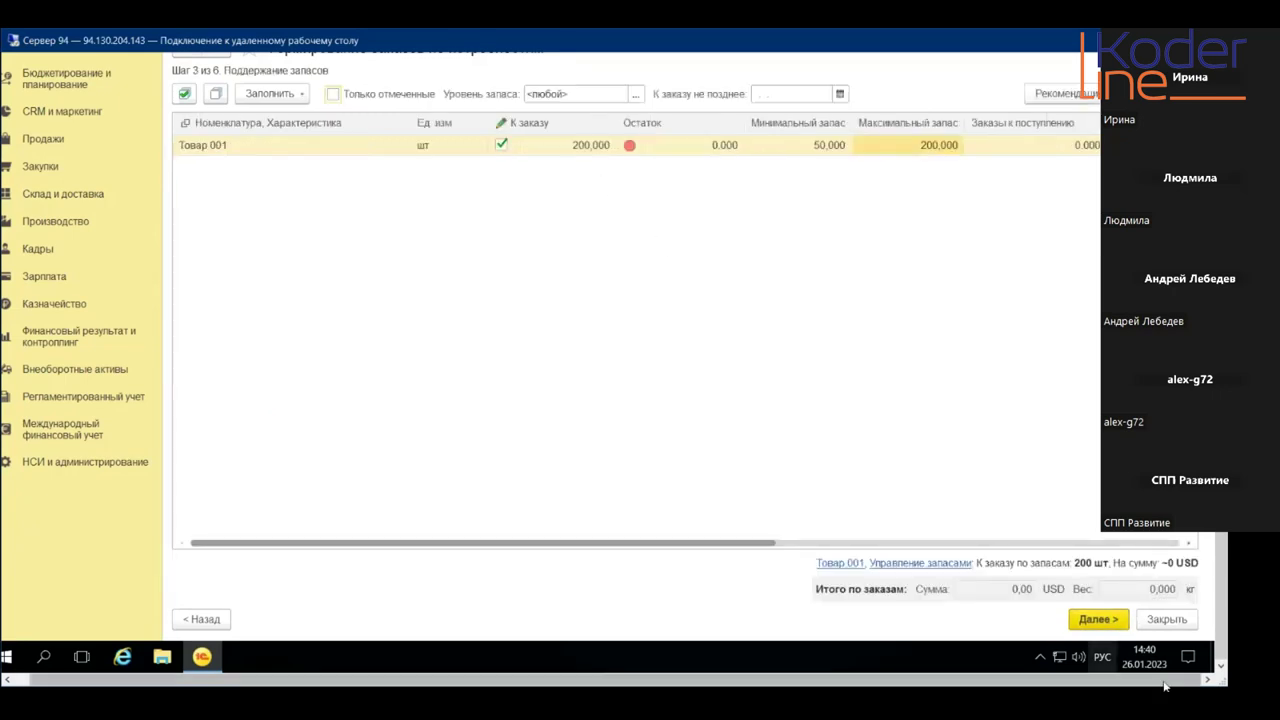
left_click(1117, 619)
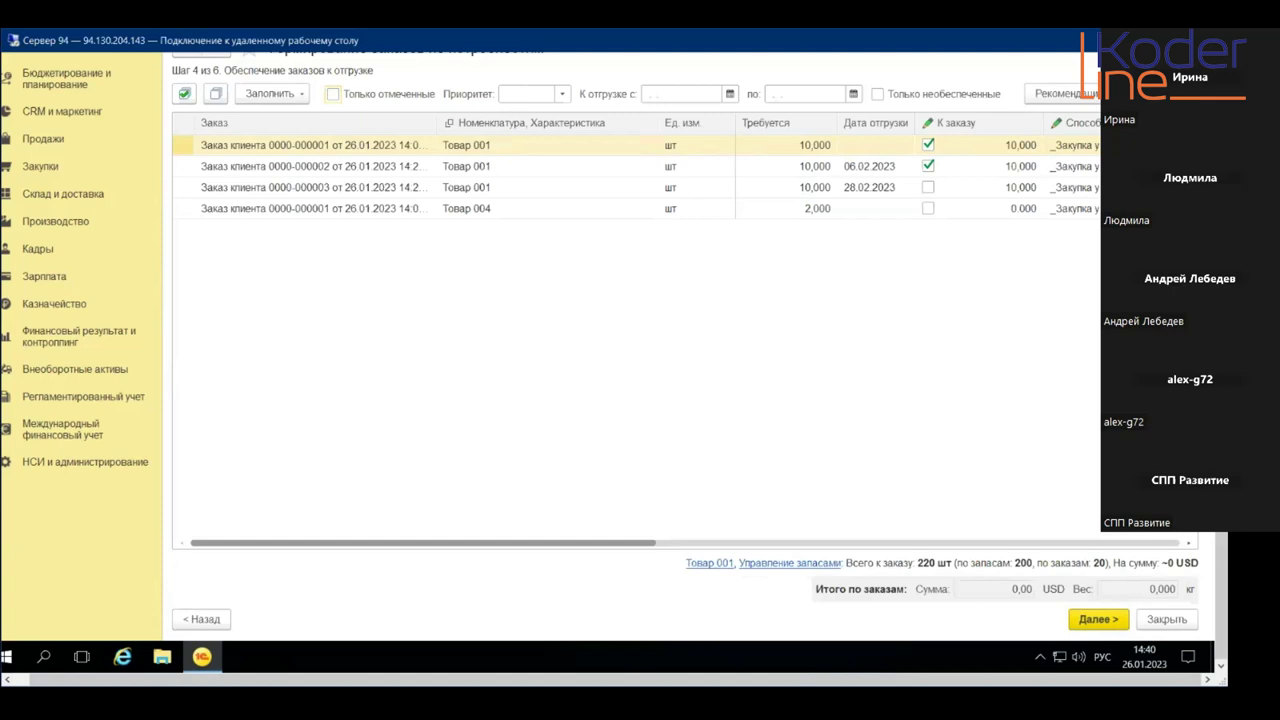
scroll(1221, 595, "up", 2)
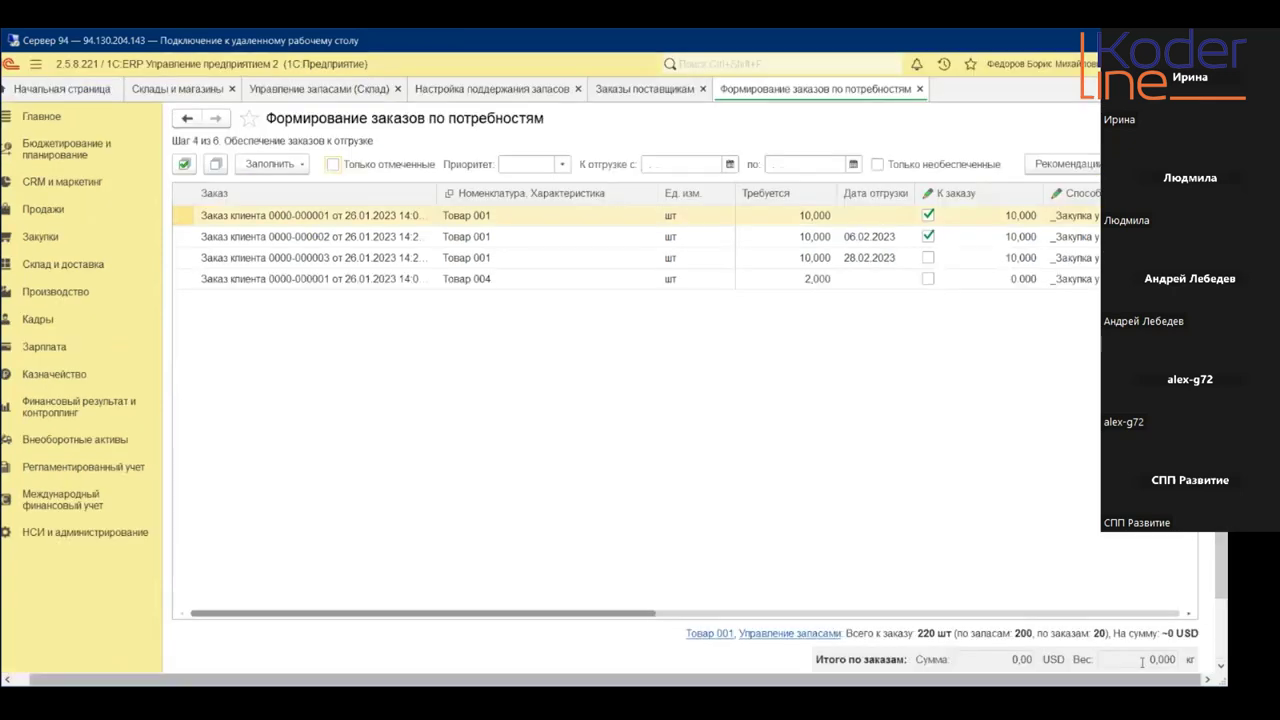
scroll(1216, 634, "down", 2)
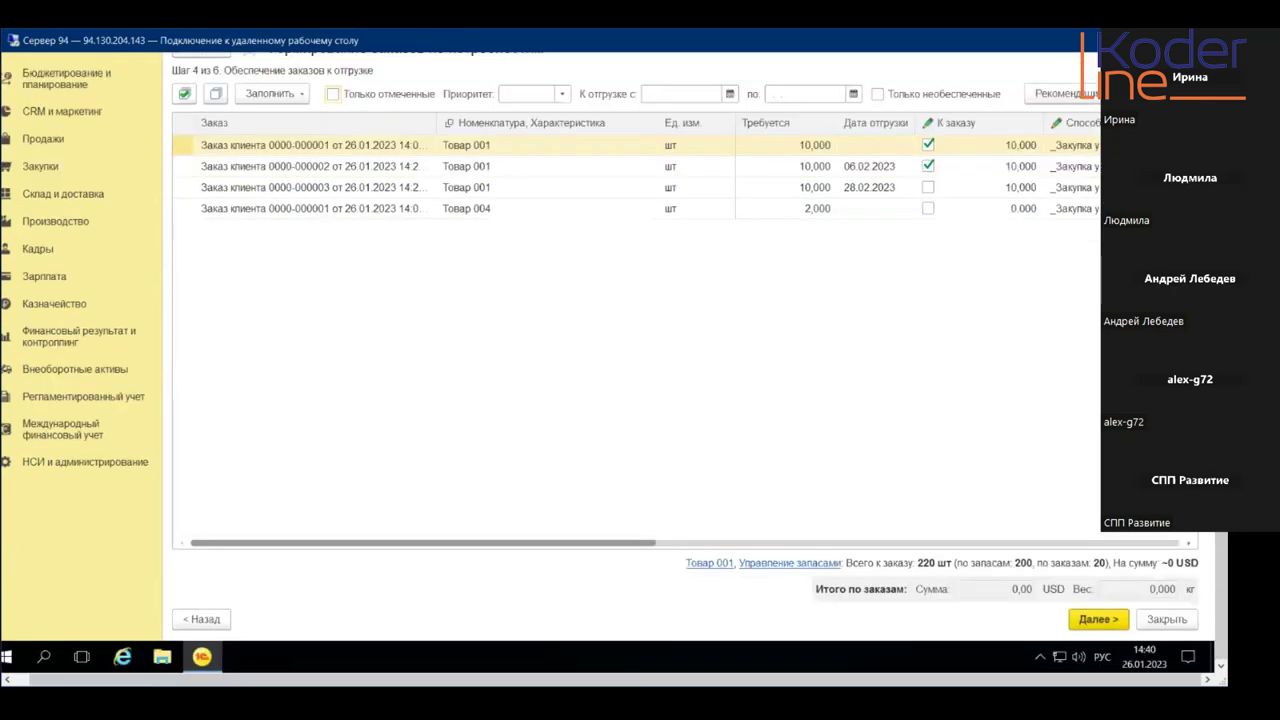
- Clear the needs list and go back through the order creation stages to Отбор потребностей
left_click(205, 620)
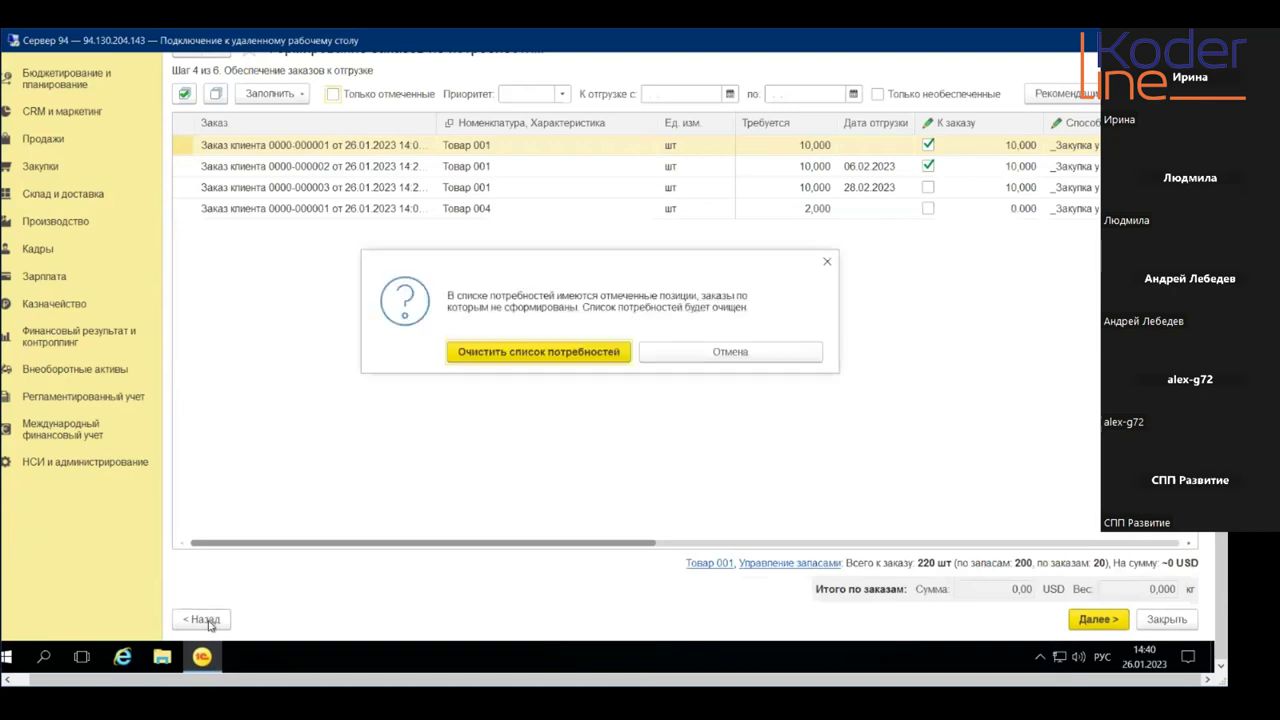
left_click(515, 352)
left_click(207, 626)
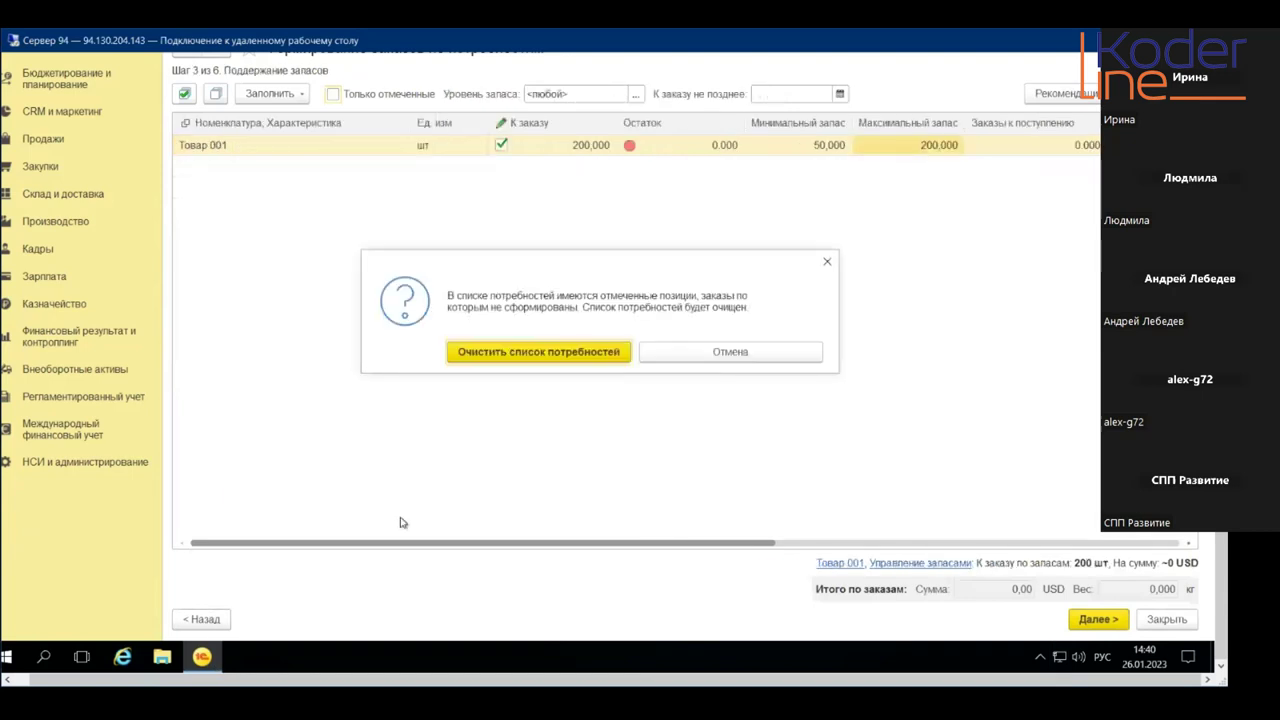
left_click(502, 354)
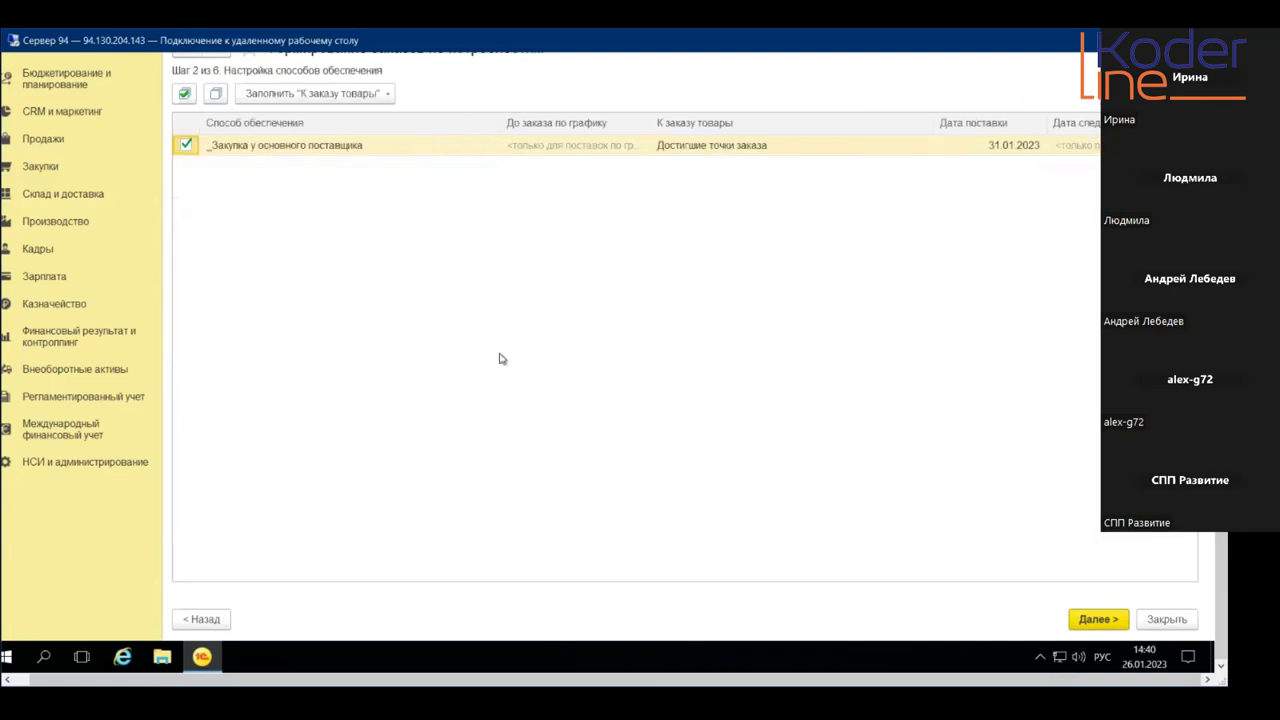
left_click(201, 622)
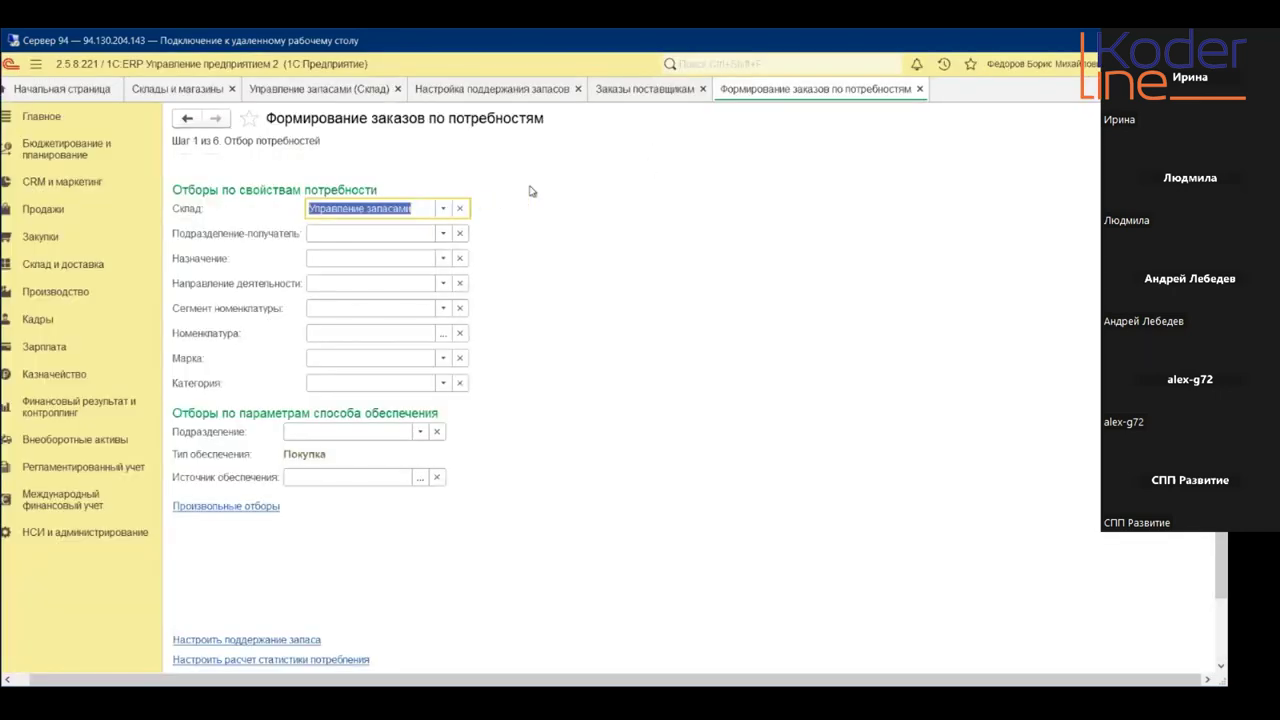
- Set Товар 001 to Расчет по норме with daily consumption 30, safety stock 5 and order needs Обеспечивать за счет запасов, and save
left_click(459, 93)
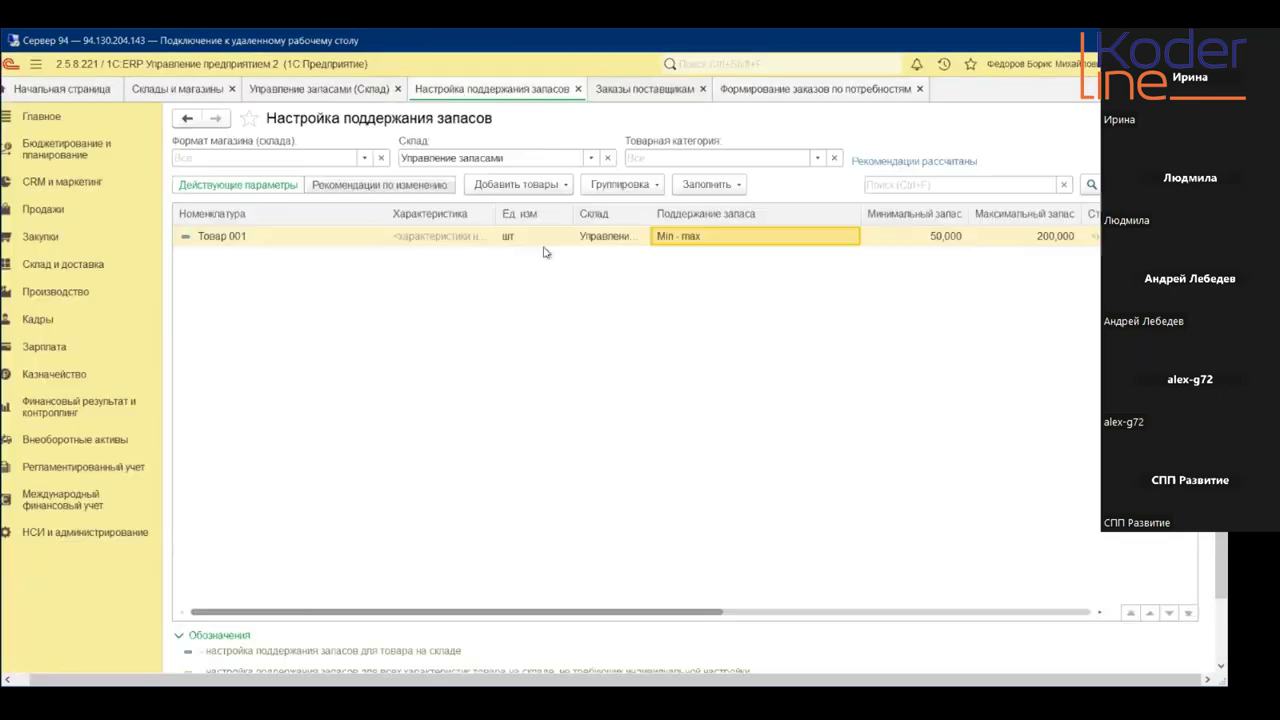
double_click(714, 241)
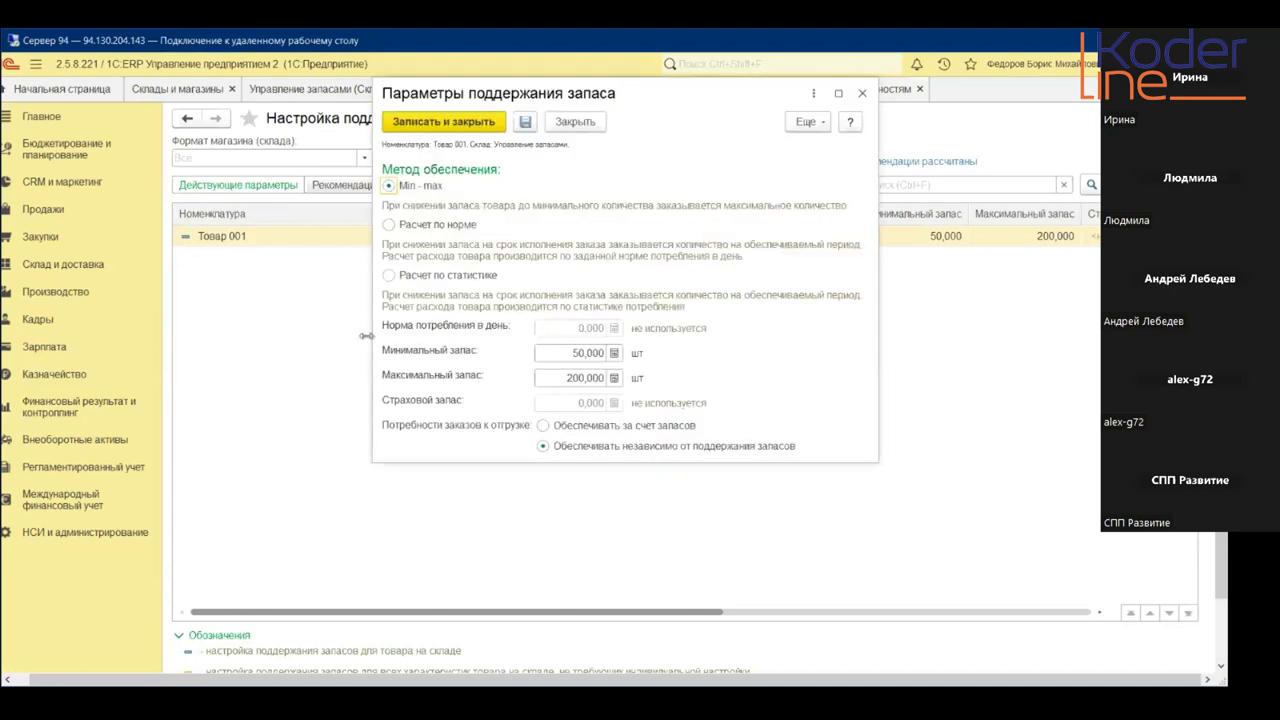
left_click(390, 226)
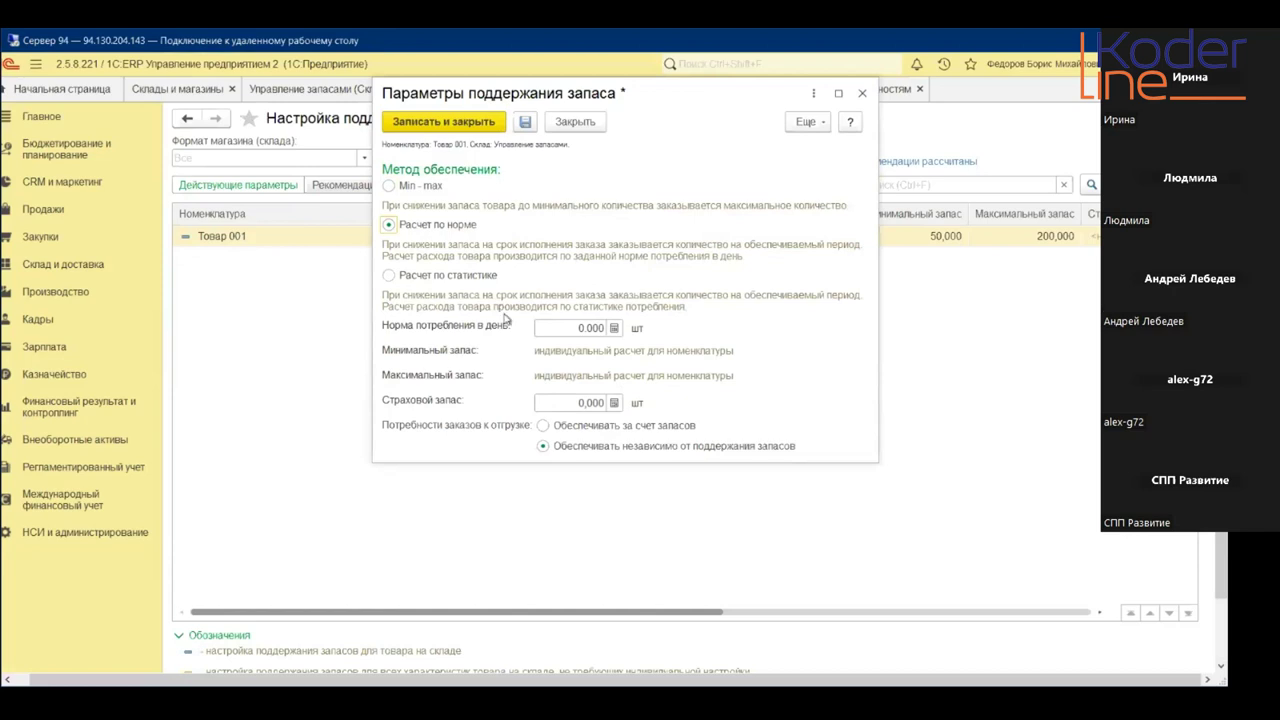
left_click(579, 330)
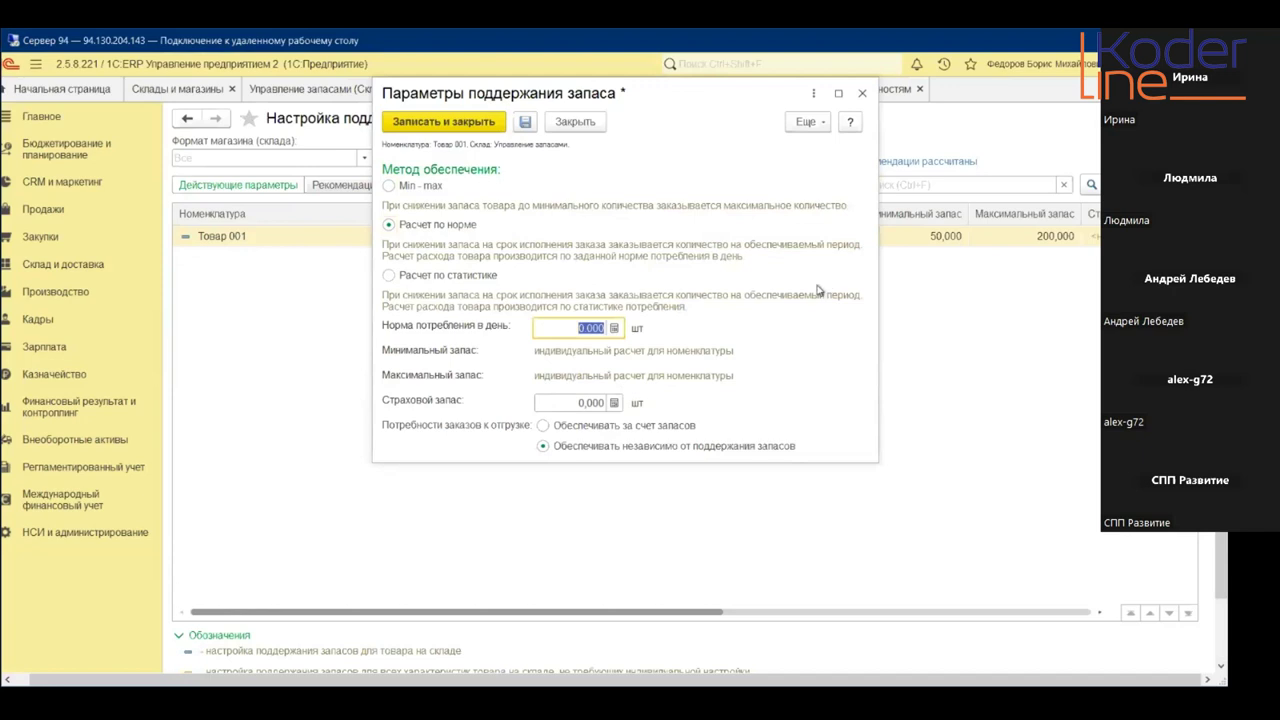
type("30")
left_click(586, 403)
type("5")
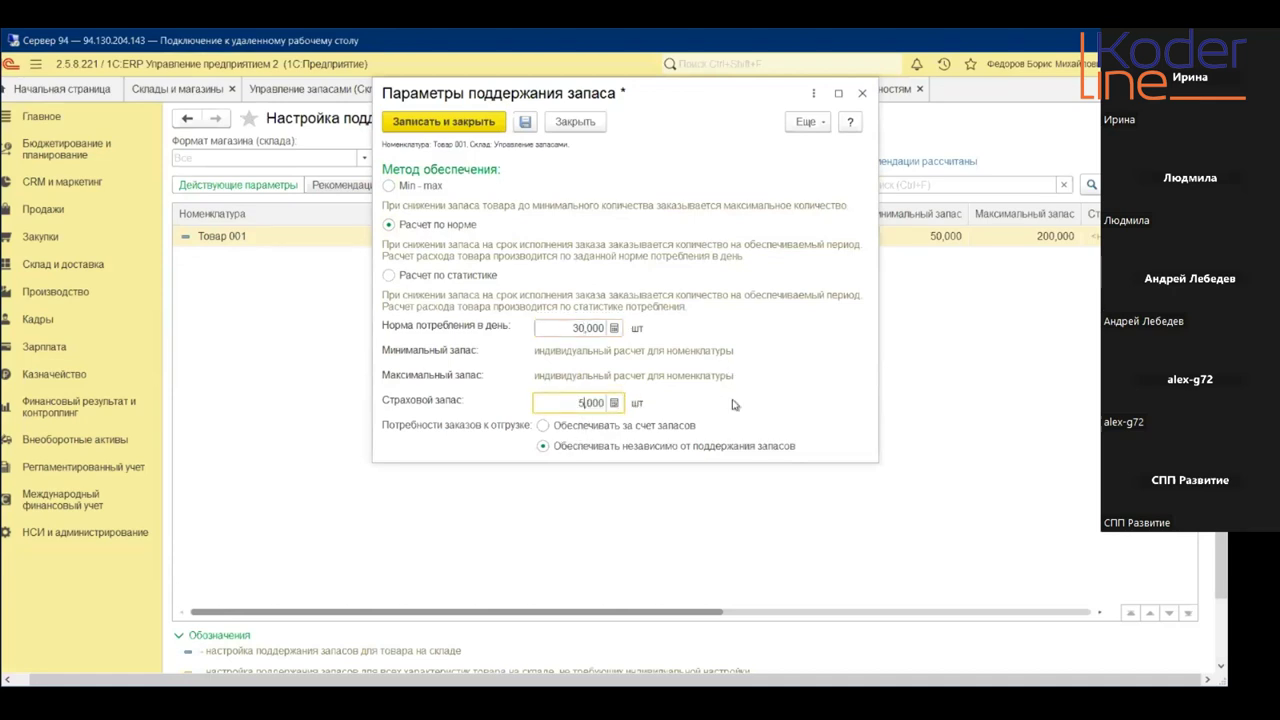
key("Tab")
left_click(550, 430)
left_click(449, 124)
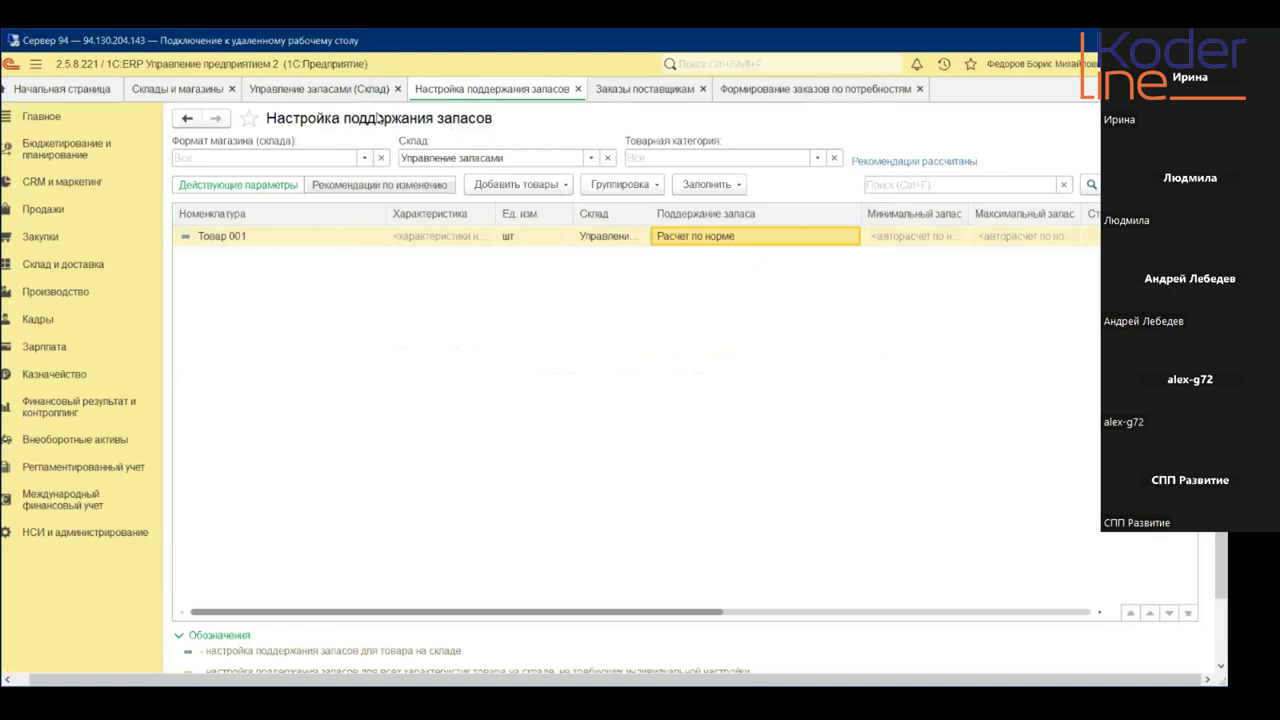
- Advance order creation by needs to Поддержание запасов and show the recommendation for Товар 001
left_click(749, 90)
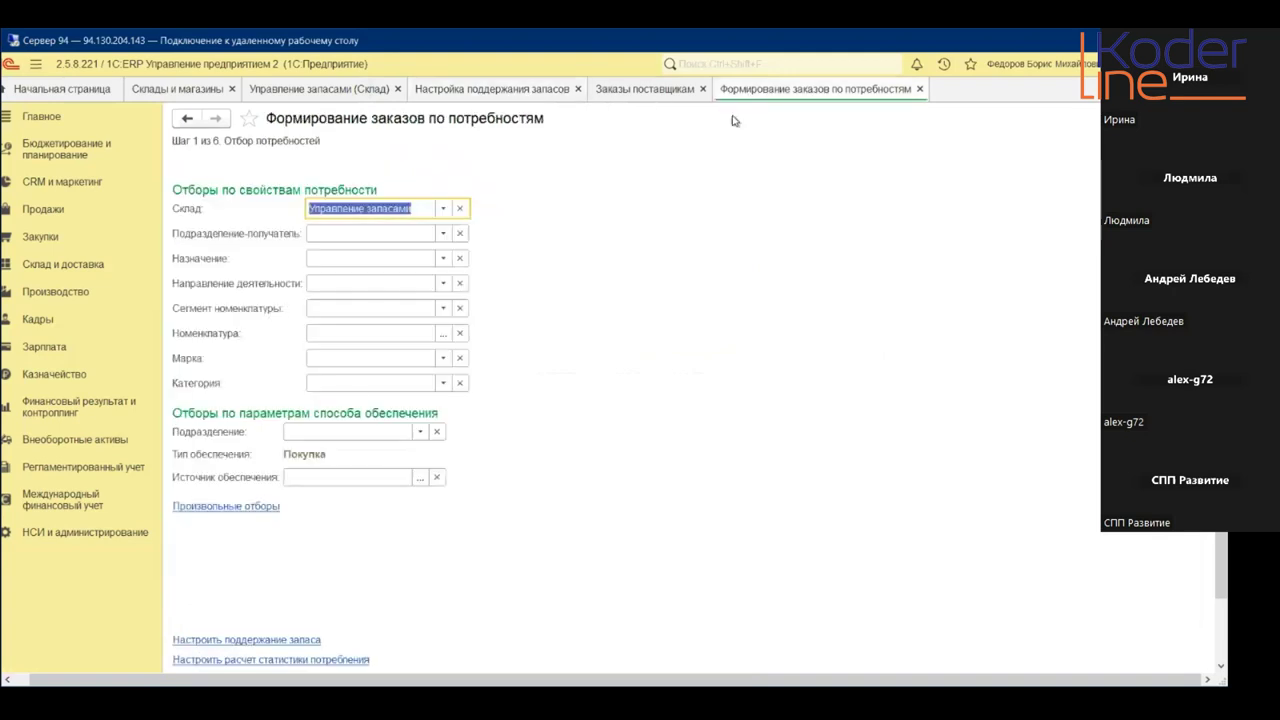
left_click(1219, 618)
left_click(1097, 620)
left_click(1099, 620)
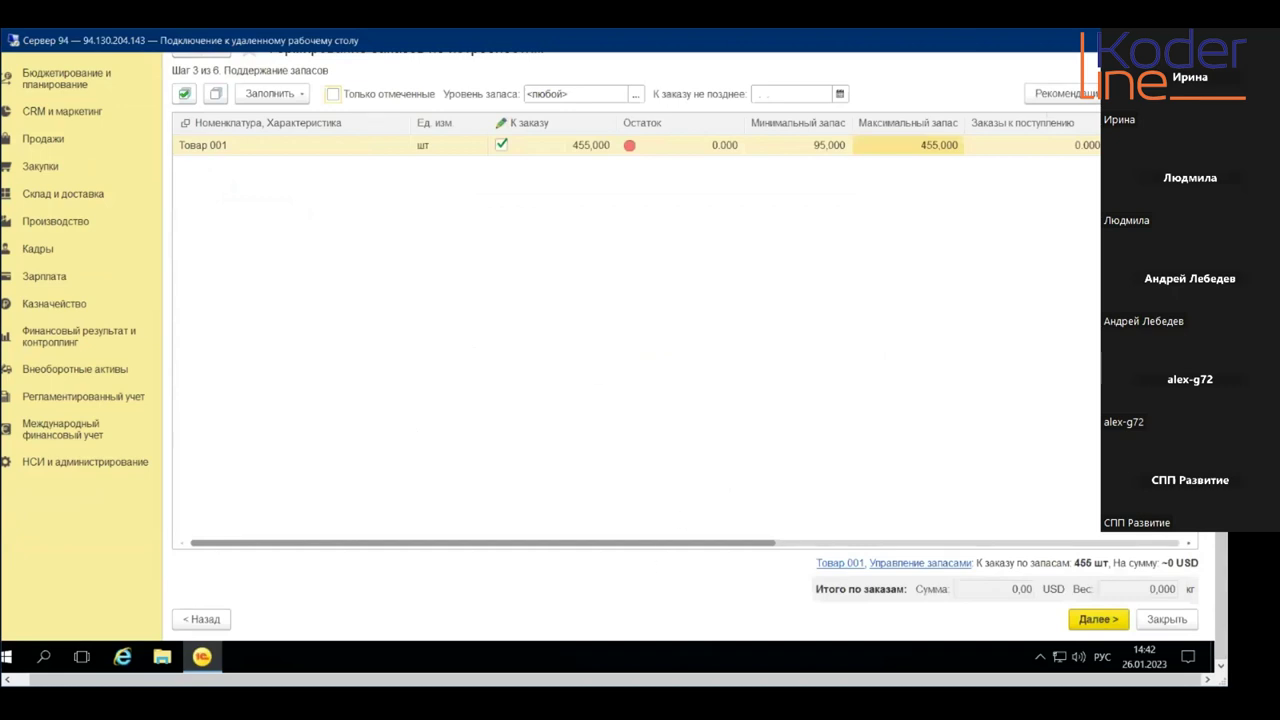
left_click(597, 224)
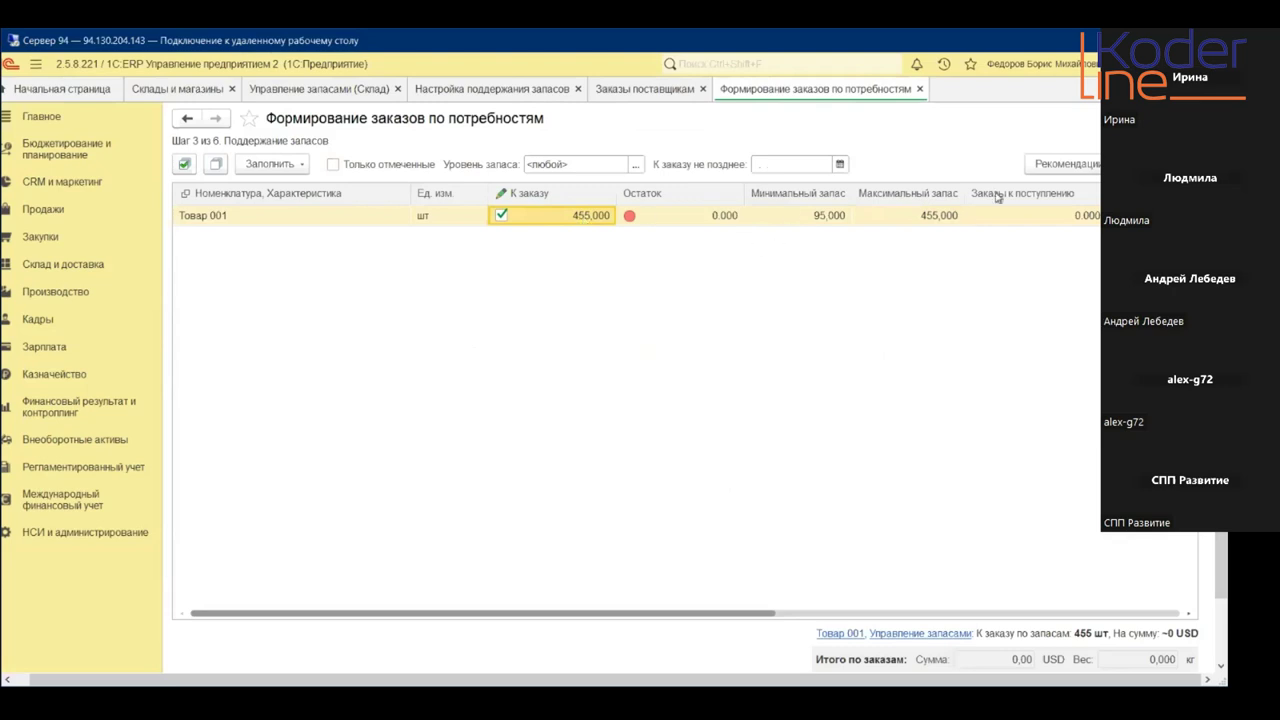
left_click(1063, 168)
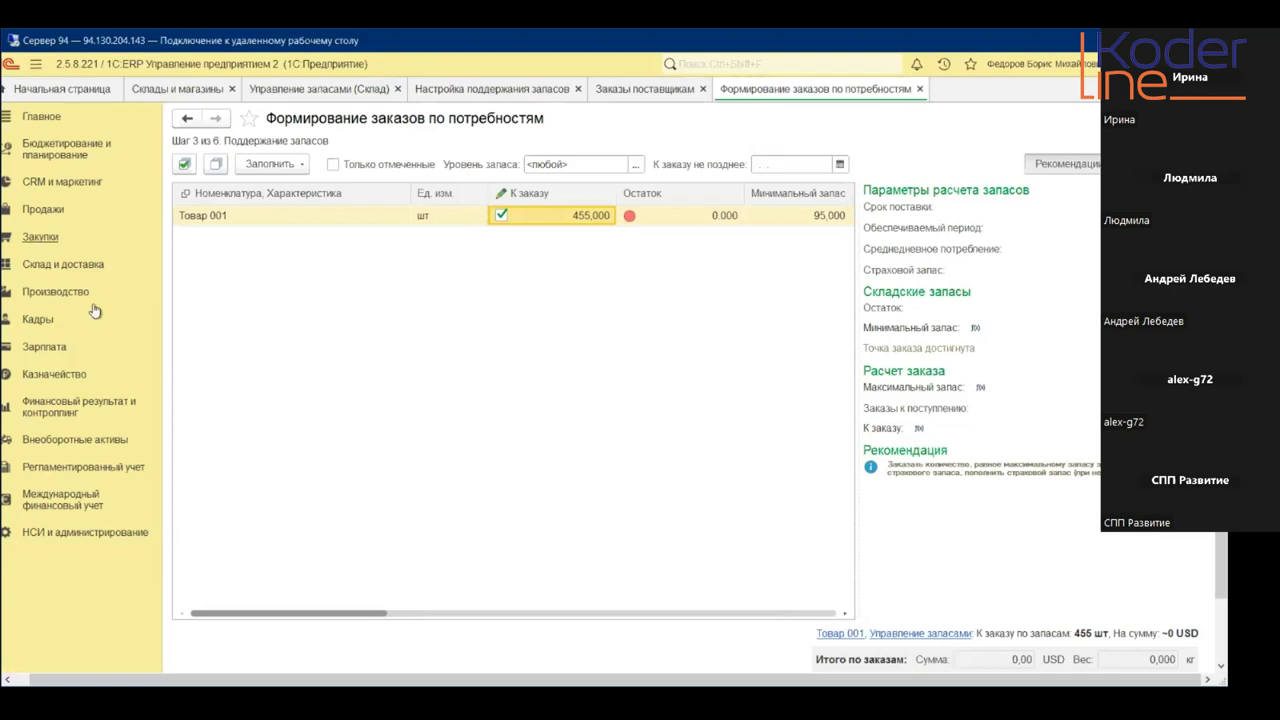
- Open the supply method _Закупка у основного поставщика from the warehouse reference settings and examine its planning parameters
left_click(70, 268)
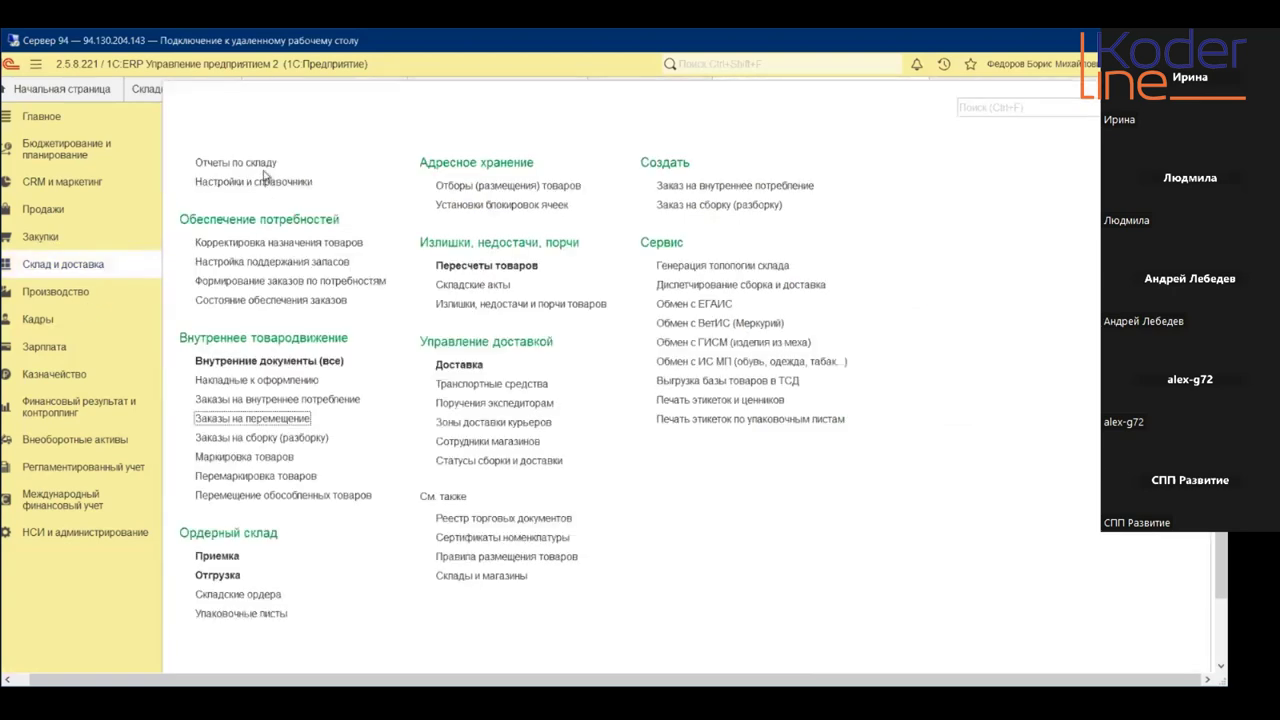
left_click(252, 185)
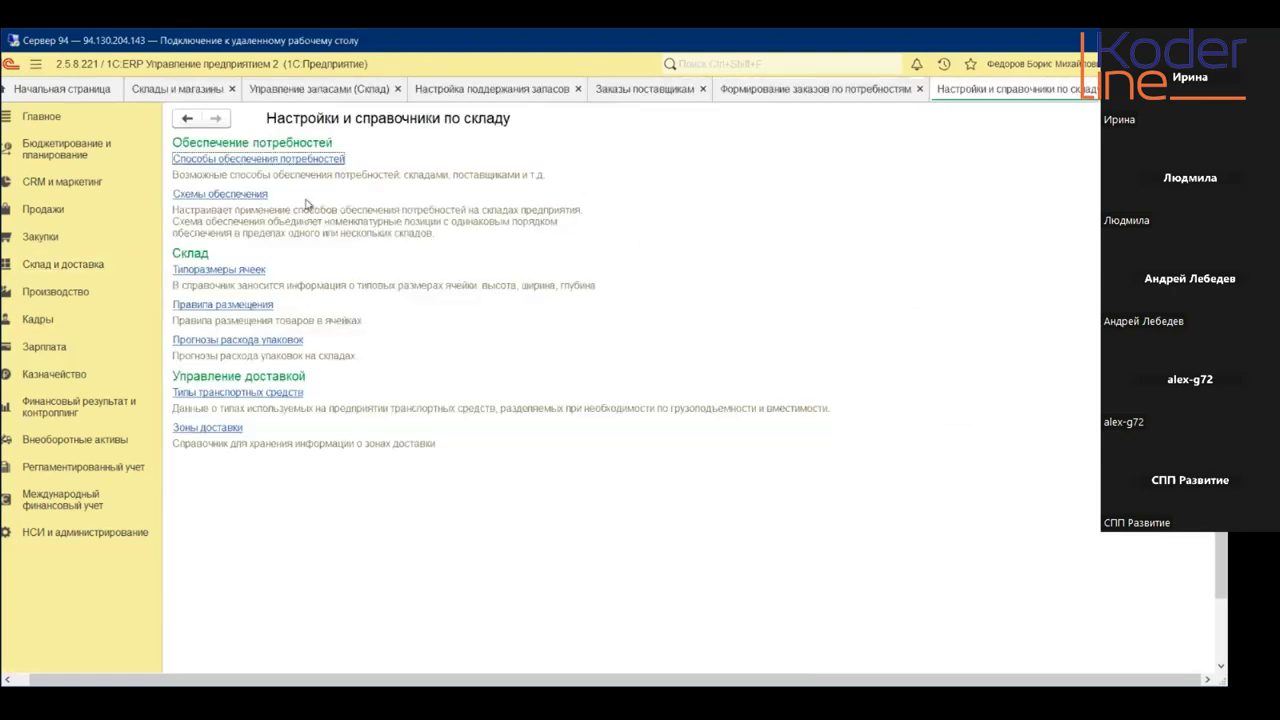
left_click(262, 160)
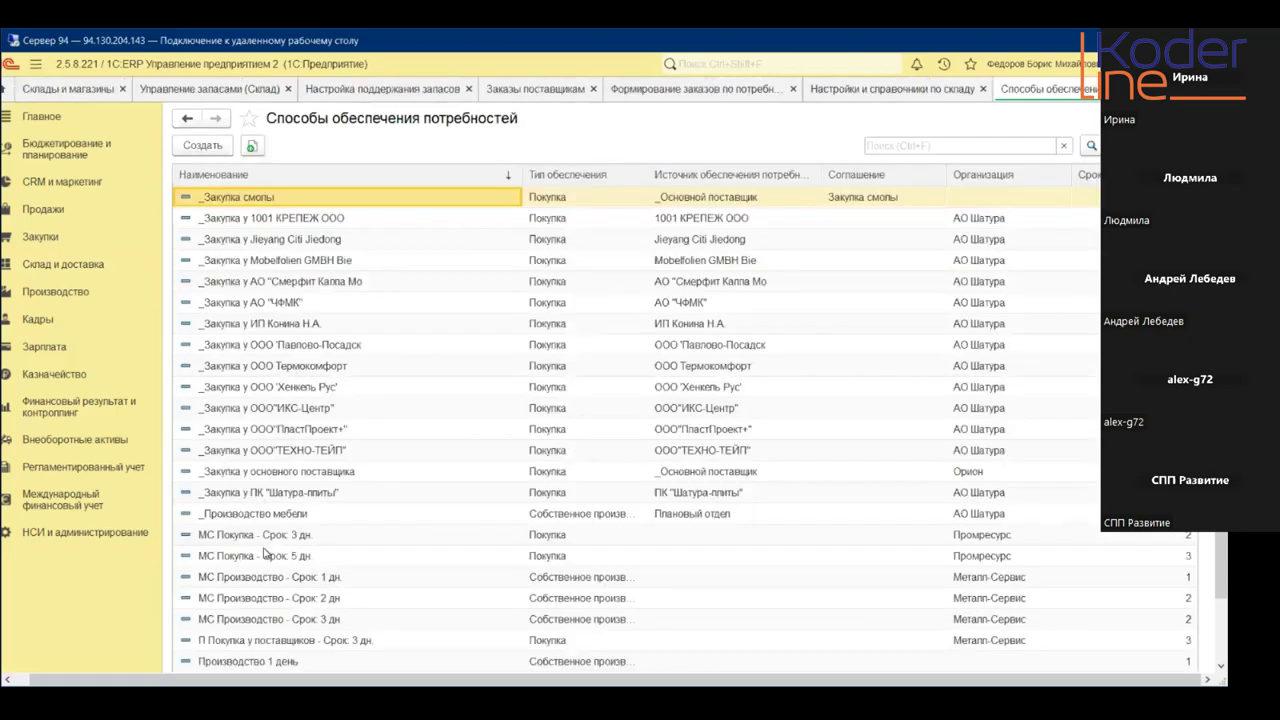
scroll(265, 517, "down", 2)
scroll(290, 490, "up", 2)
left_click(302, 474)
double_click(302, 474)
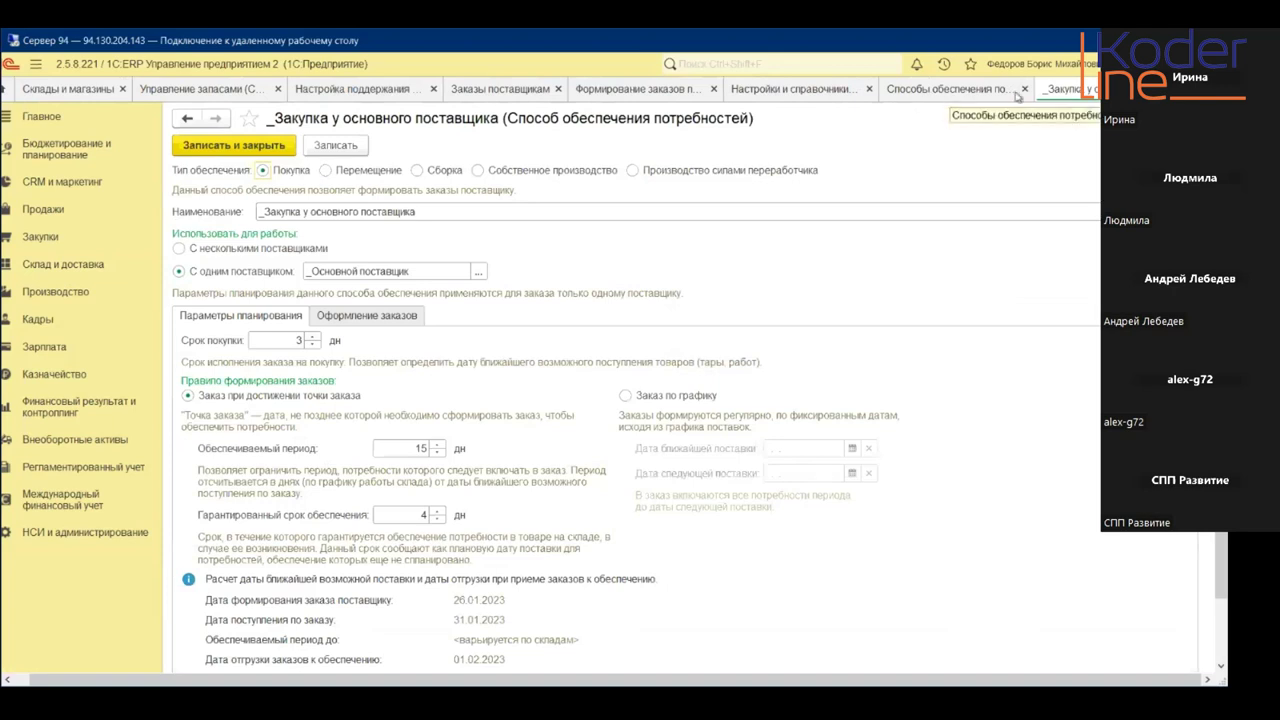
- Go back to order creation by needs and display the Минимальный запас formula for Товар 001
left_click(655, 90)
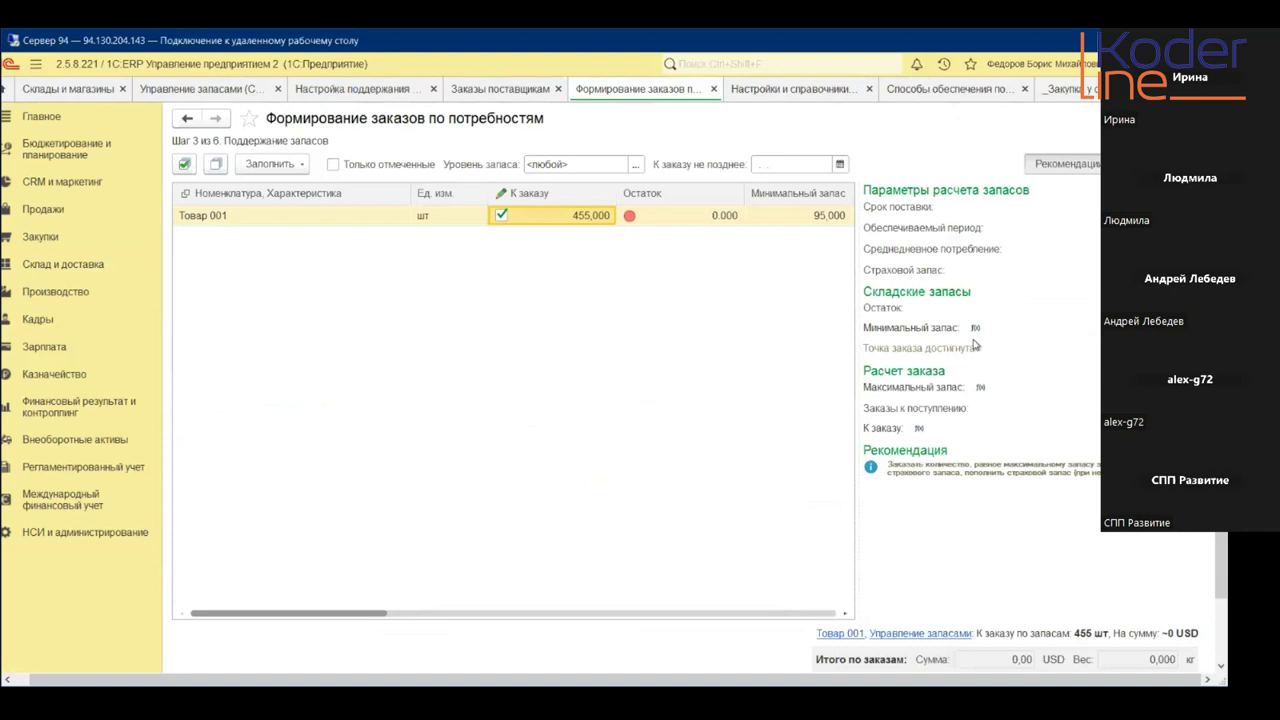
mouse_move(975, 330)
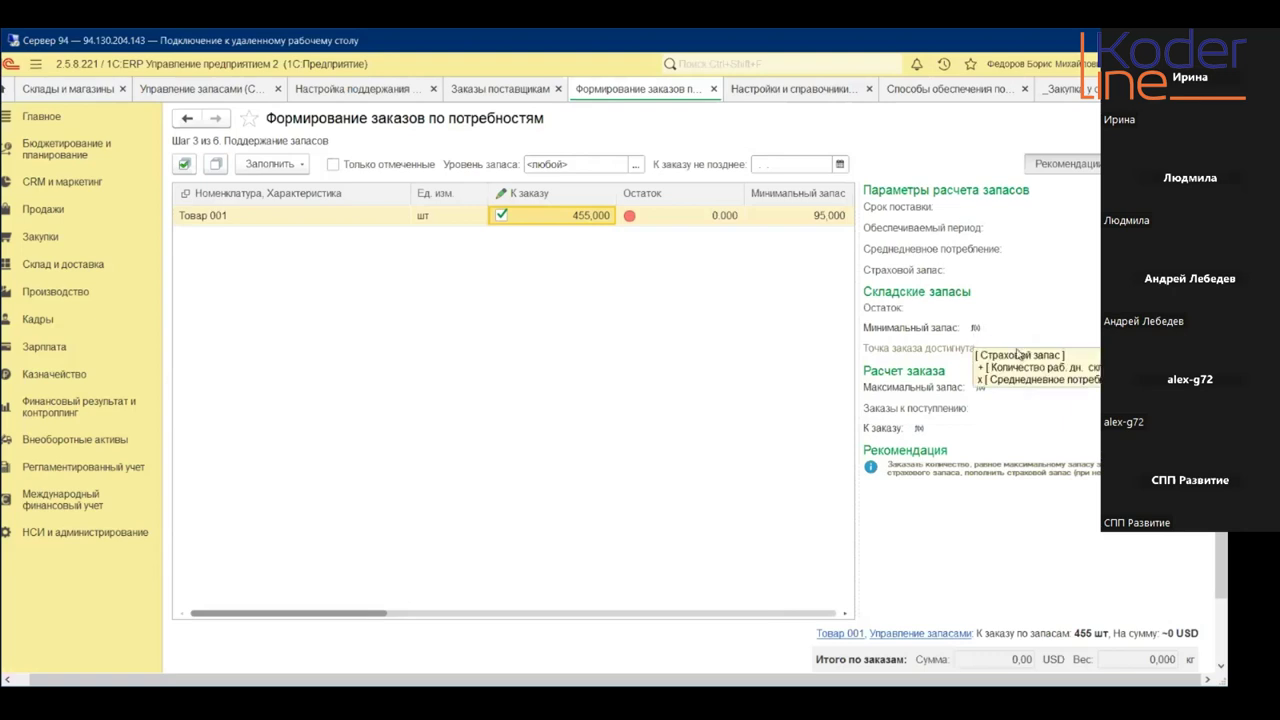
- Check the Максимальный запас formula for Товар 001 and hide the recommendation details
mouse_move(980, 389)
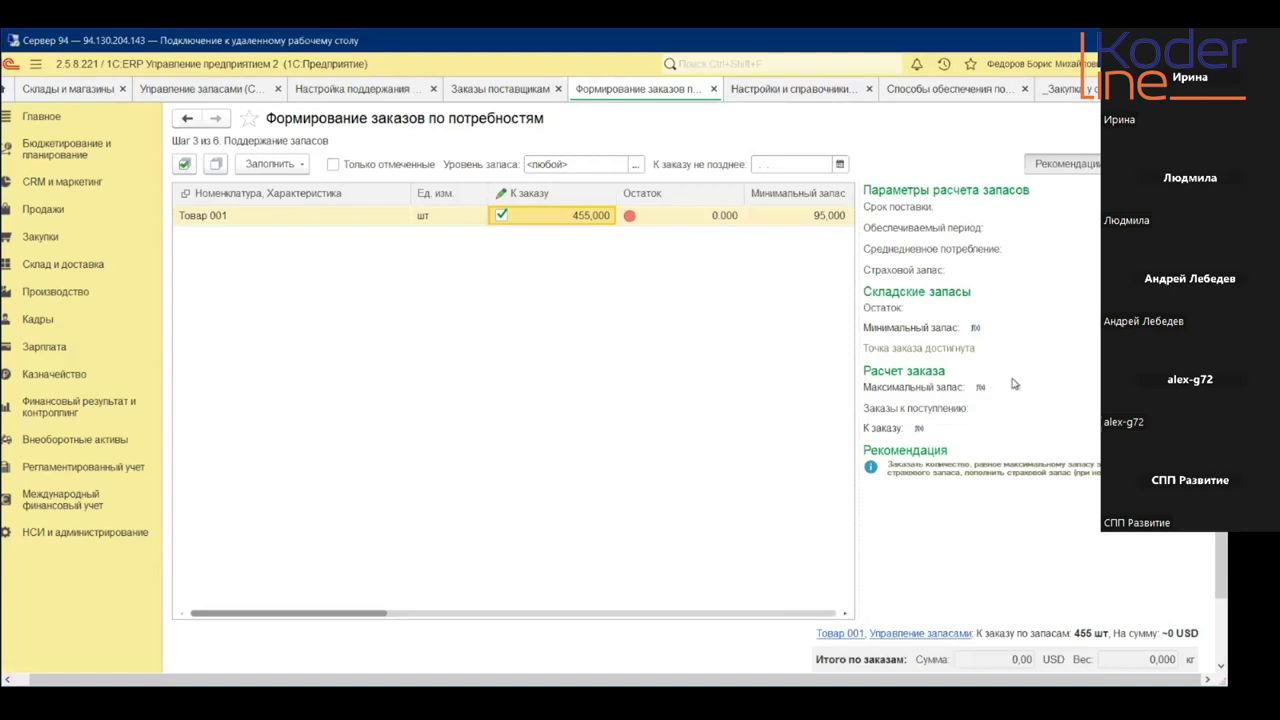
left_click(1089, 167)
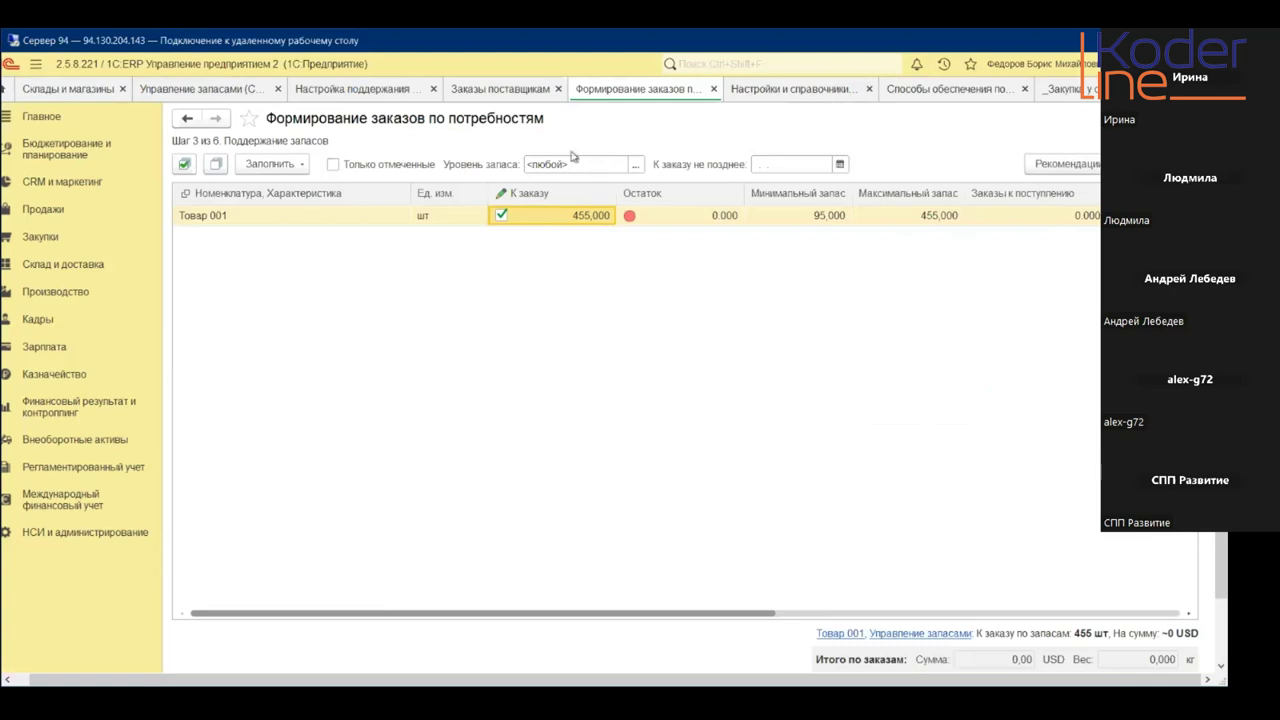
- Find the goods and services purchase dated 15.01.2023 among all purchase documents, view its goods, and close it
left_click(355, 92)
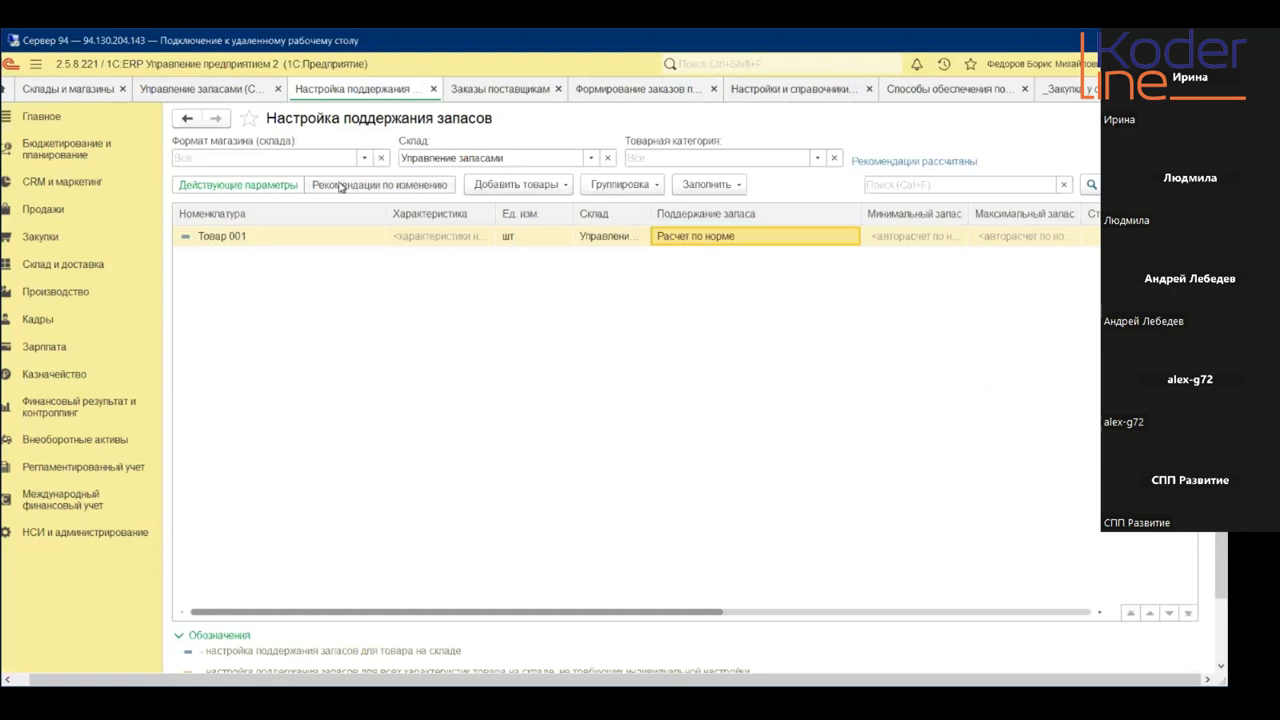
left_click(40, 237)
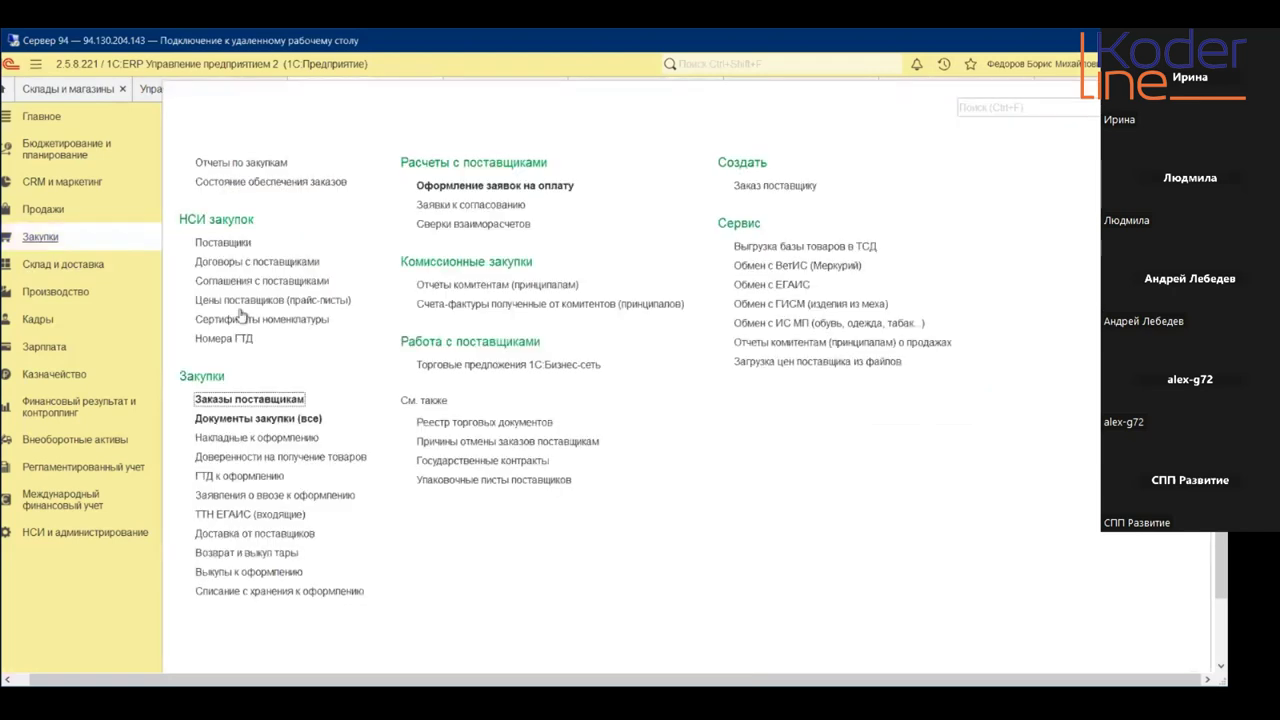
left_click(295, 420)
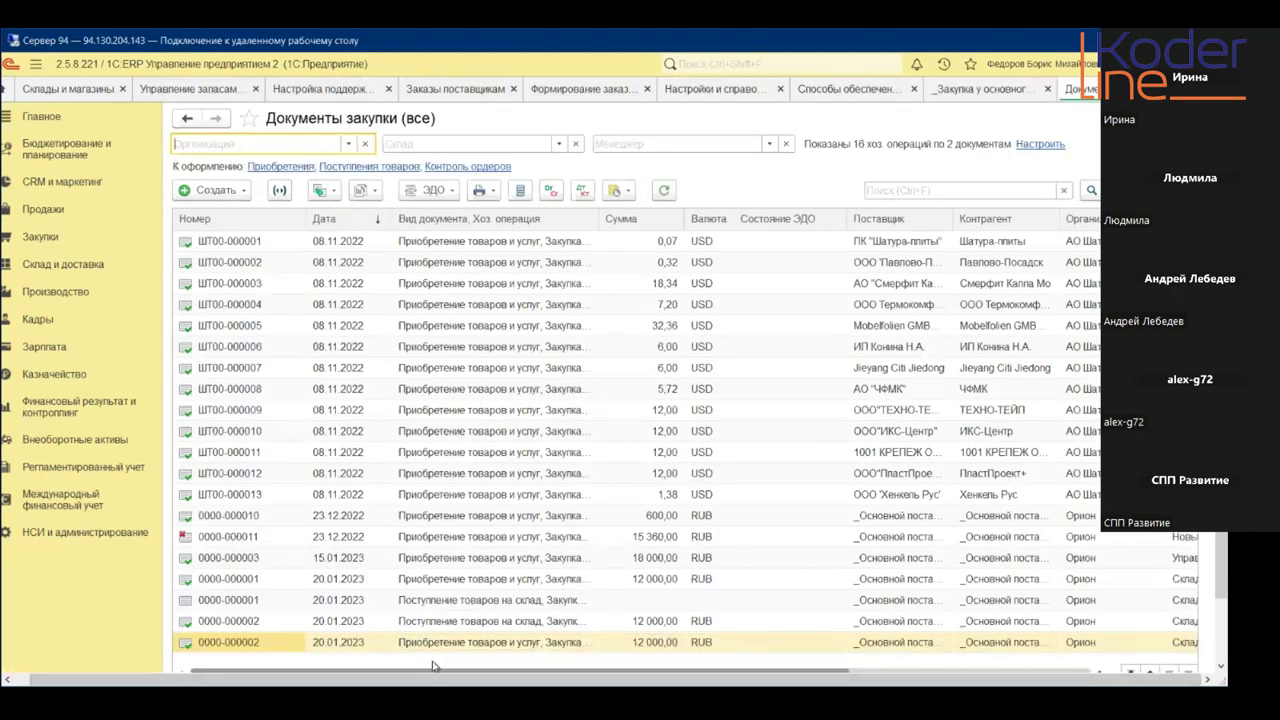
left_click(460, 555)
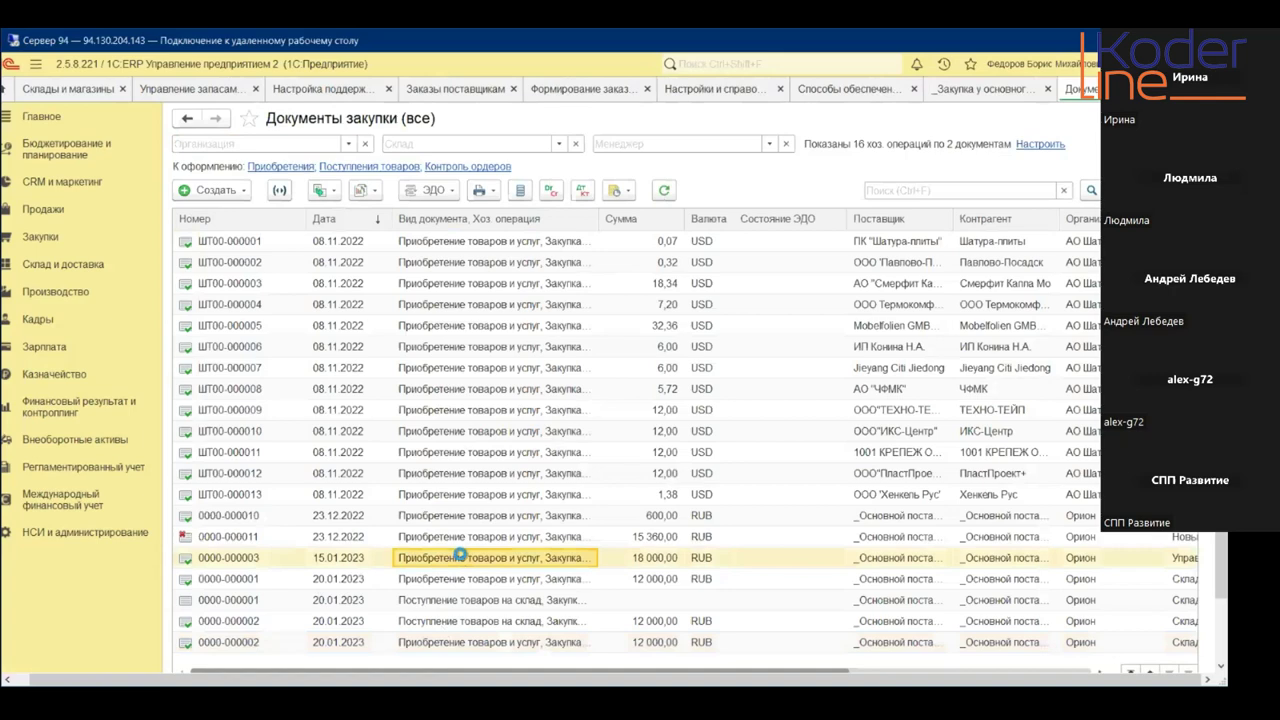
double_click(460, 555)
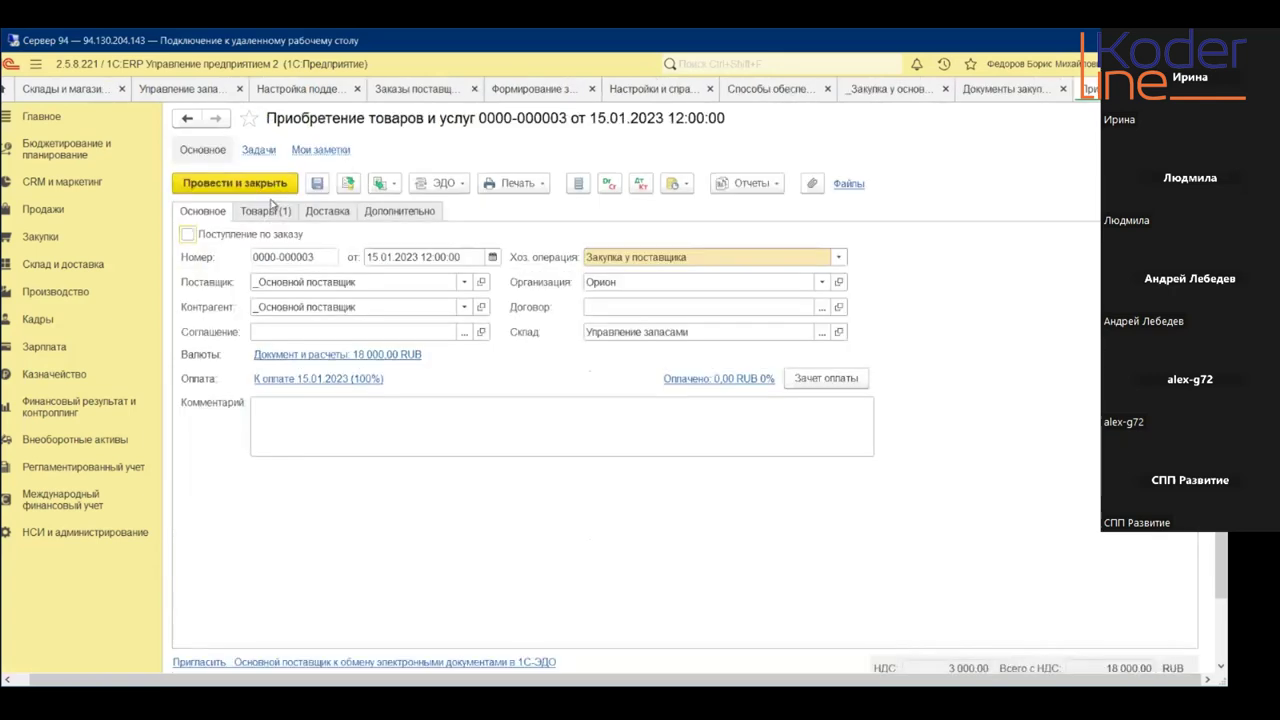
left_click(270, 206)
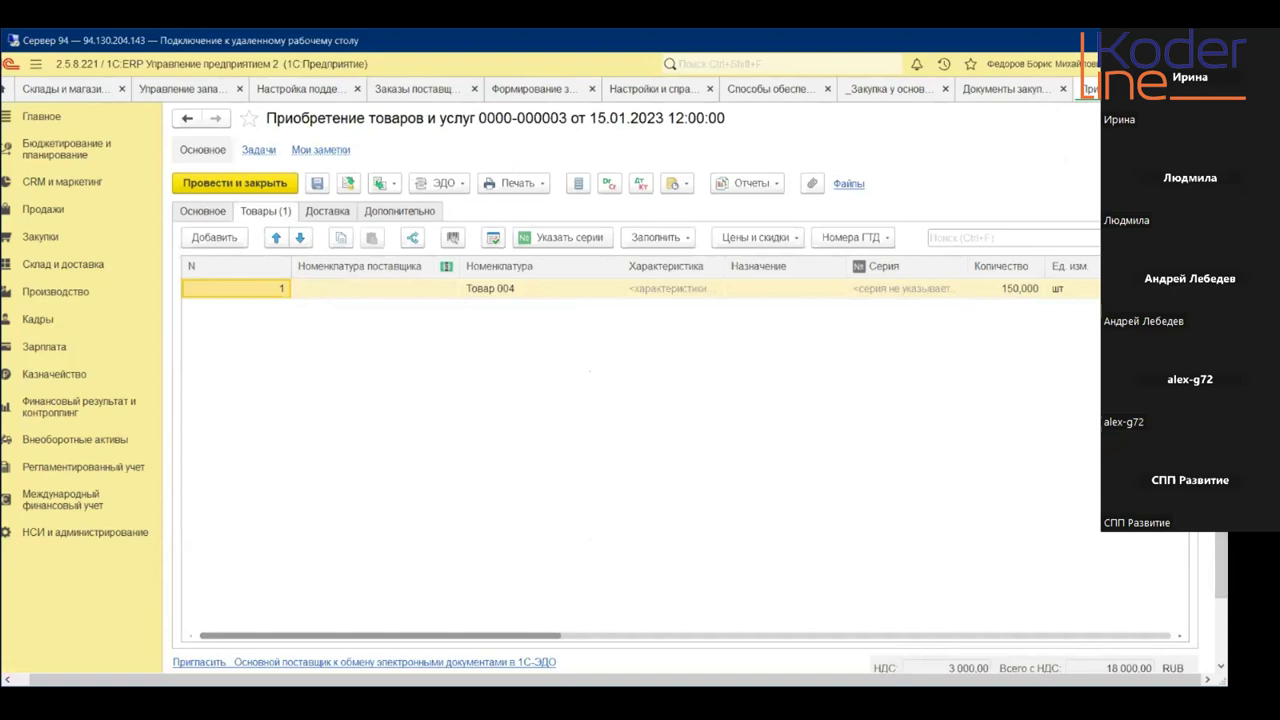
key("Escape")
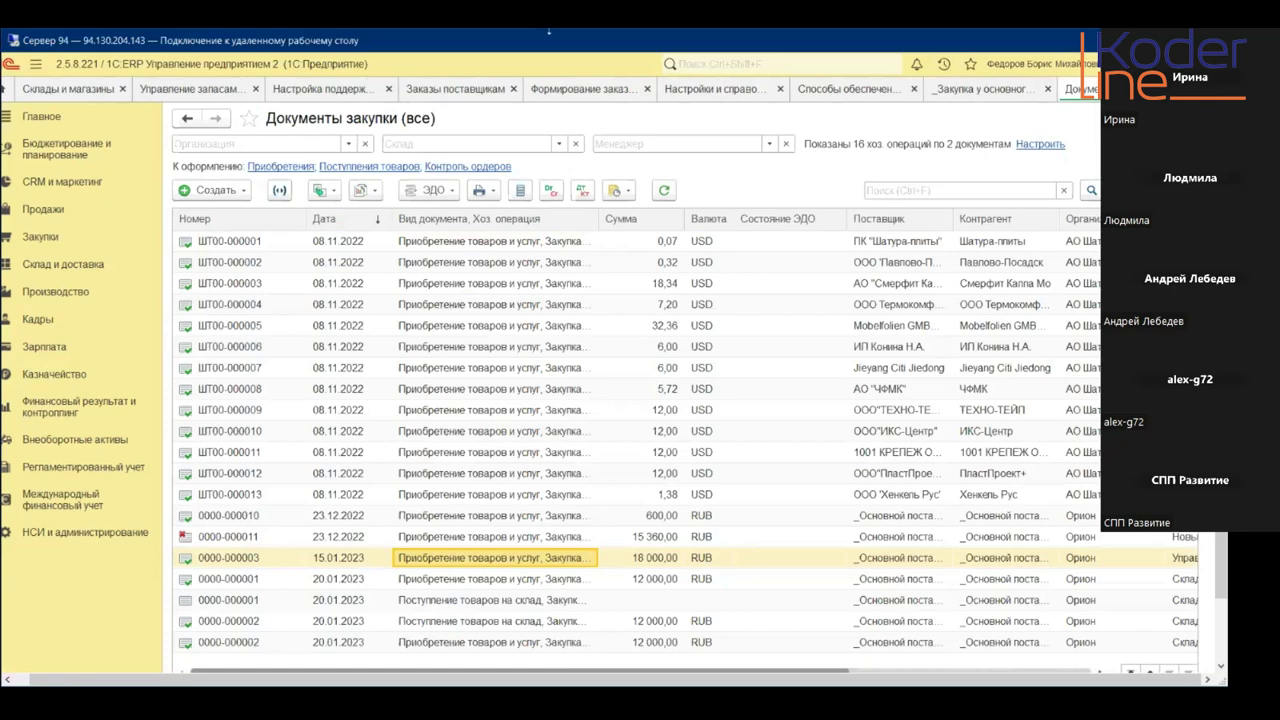
- Add Товар 004 to the stock maintenance settings of the warehouse Управление запасами
left_click(323, 88)
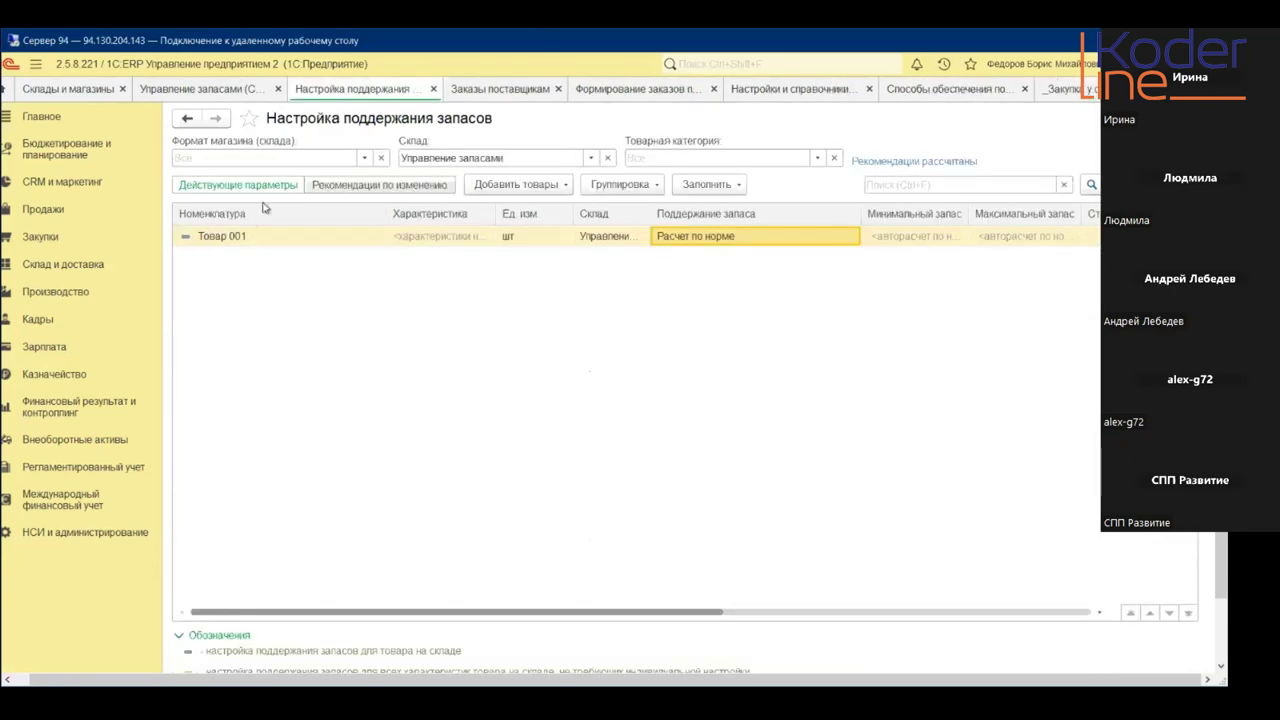
left_click(532, 186)
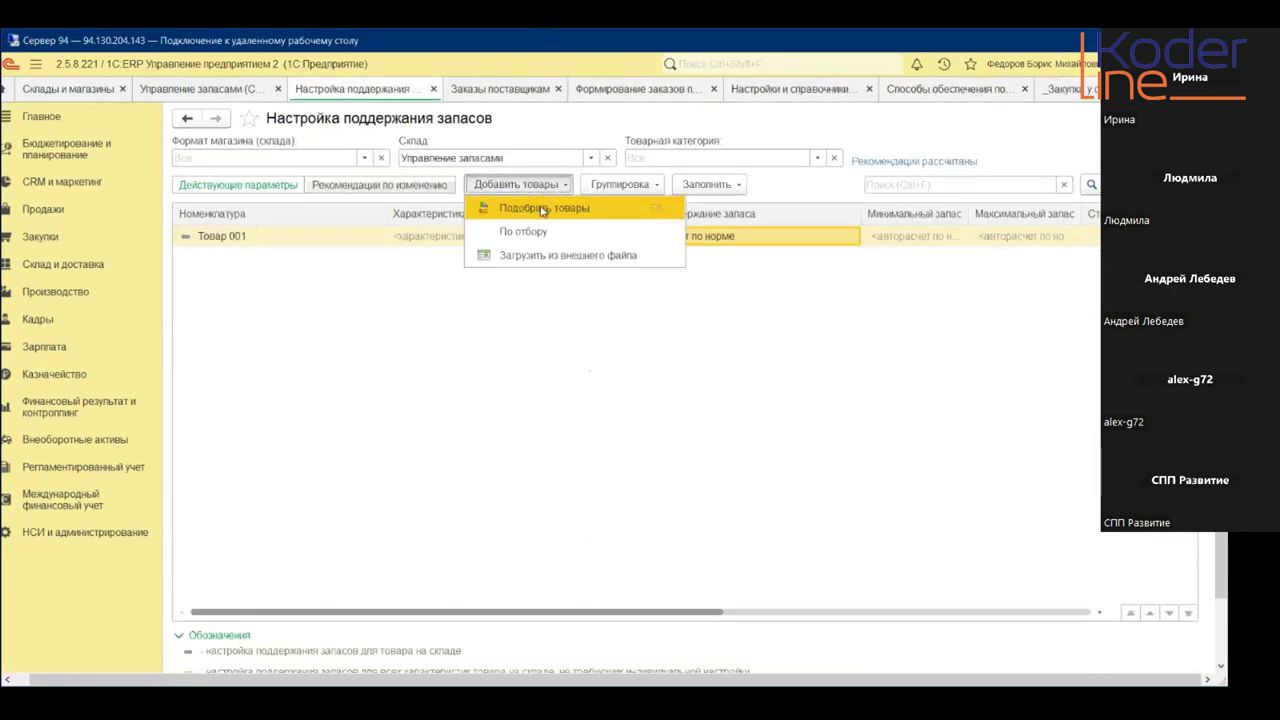
left_click(543, 209)
left_click(258, 265)
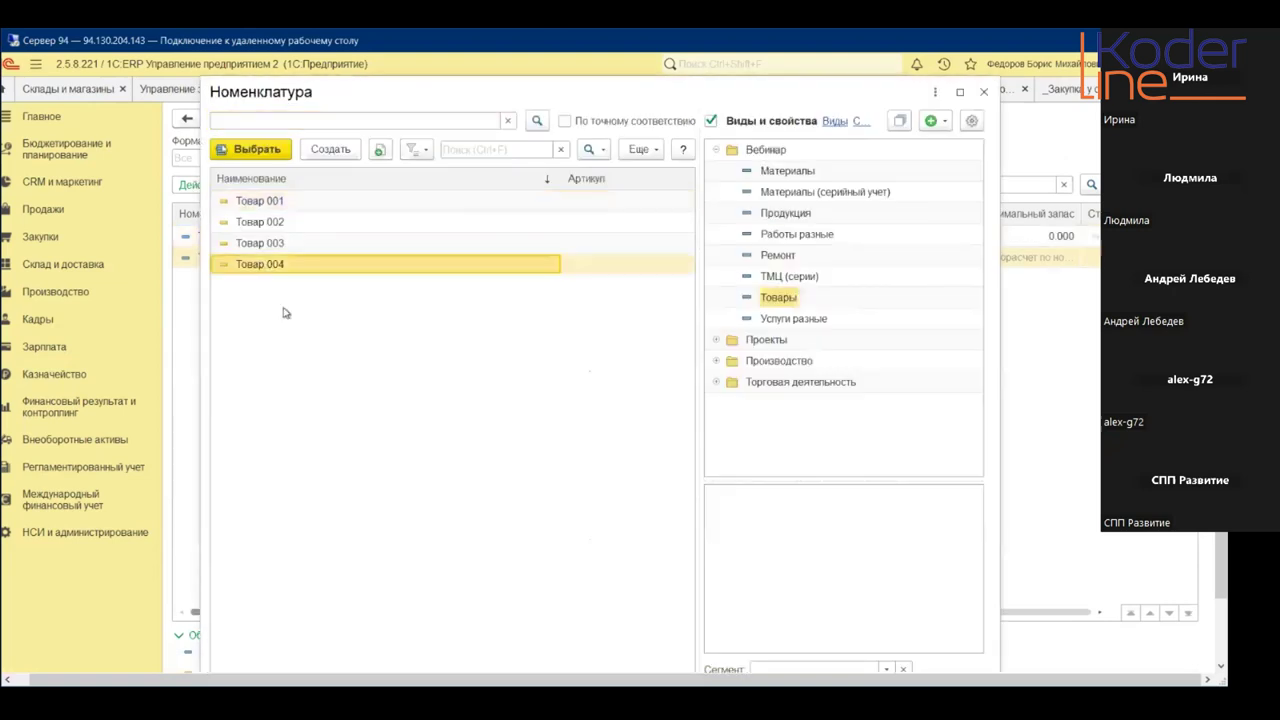
left_click(983, 91)
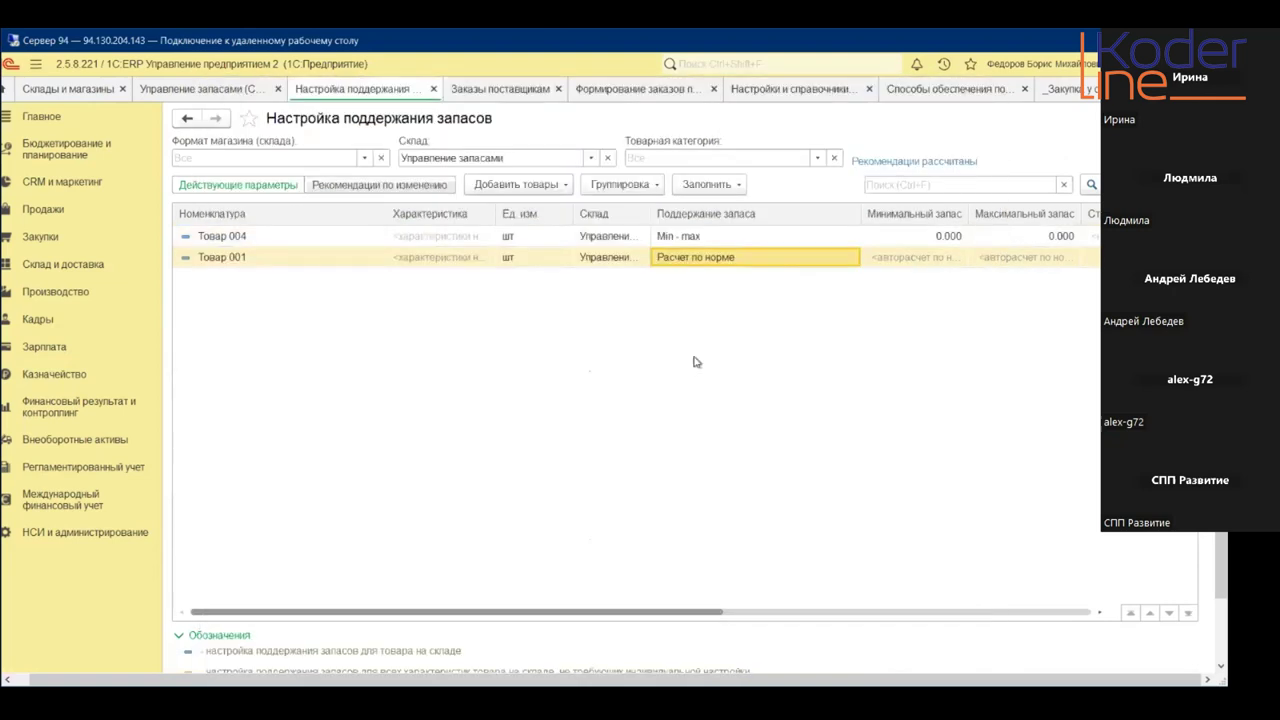
- Set the supply method of Товар 004 to Расчет по статистике and save its stock maintenance parameters
double_click(731, 238)
left_click(430, 276)
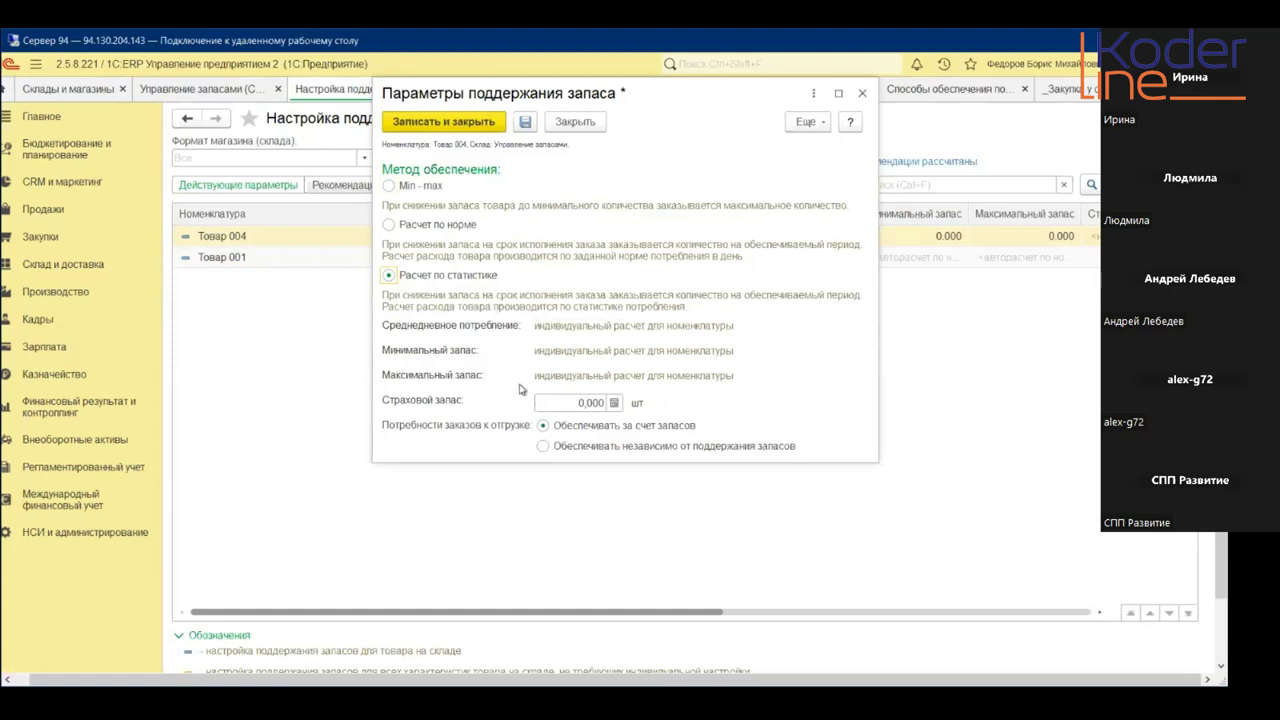
left_click(455, 124)
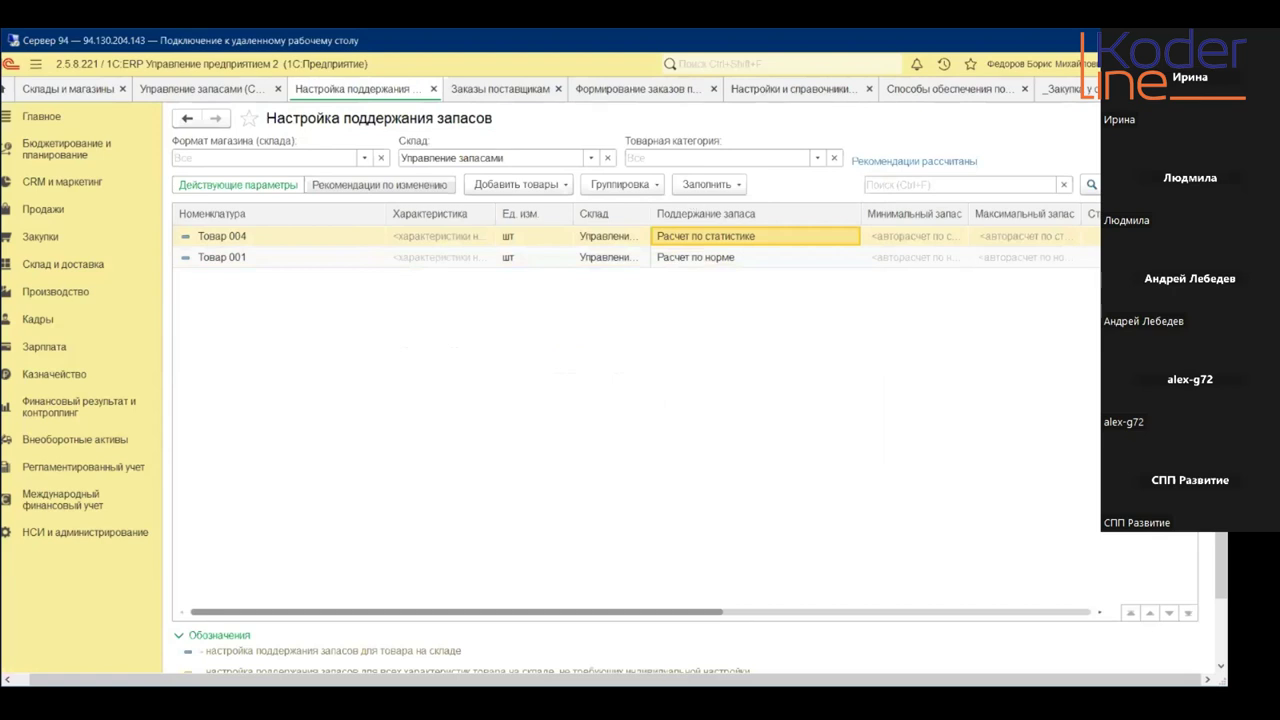
- Check the period options in the consumption statistics settings, and calculate the recommendations and consumption statistics
key("shift+F10")
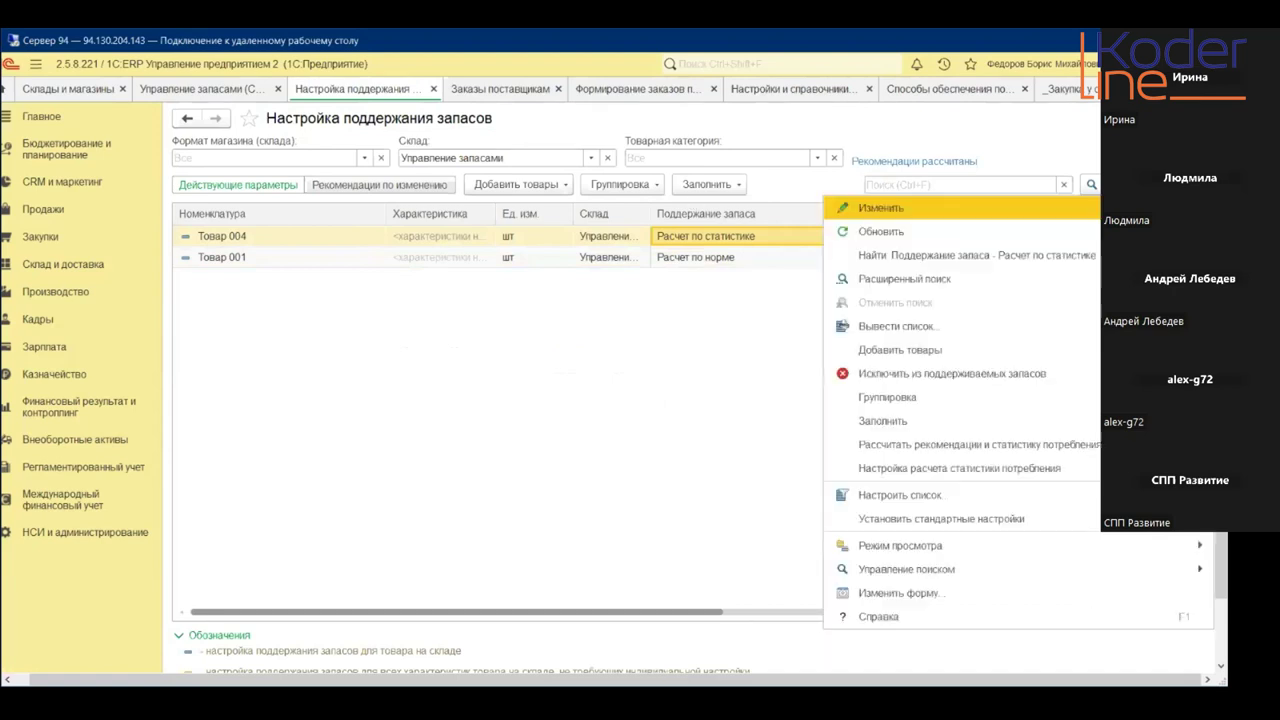
left_click(1012, 472)
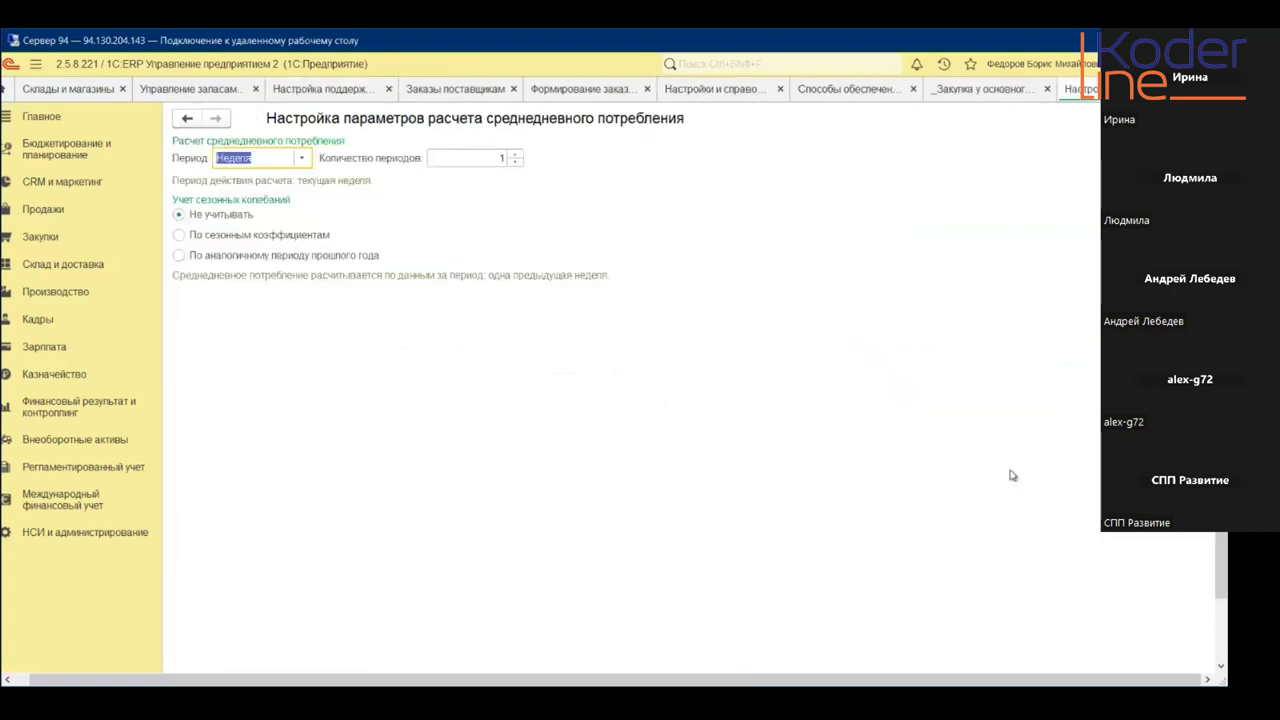
left_click(303, 160)
left_click(303, 160)
key("Escape")
right_click(908, 447)
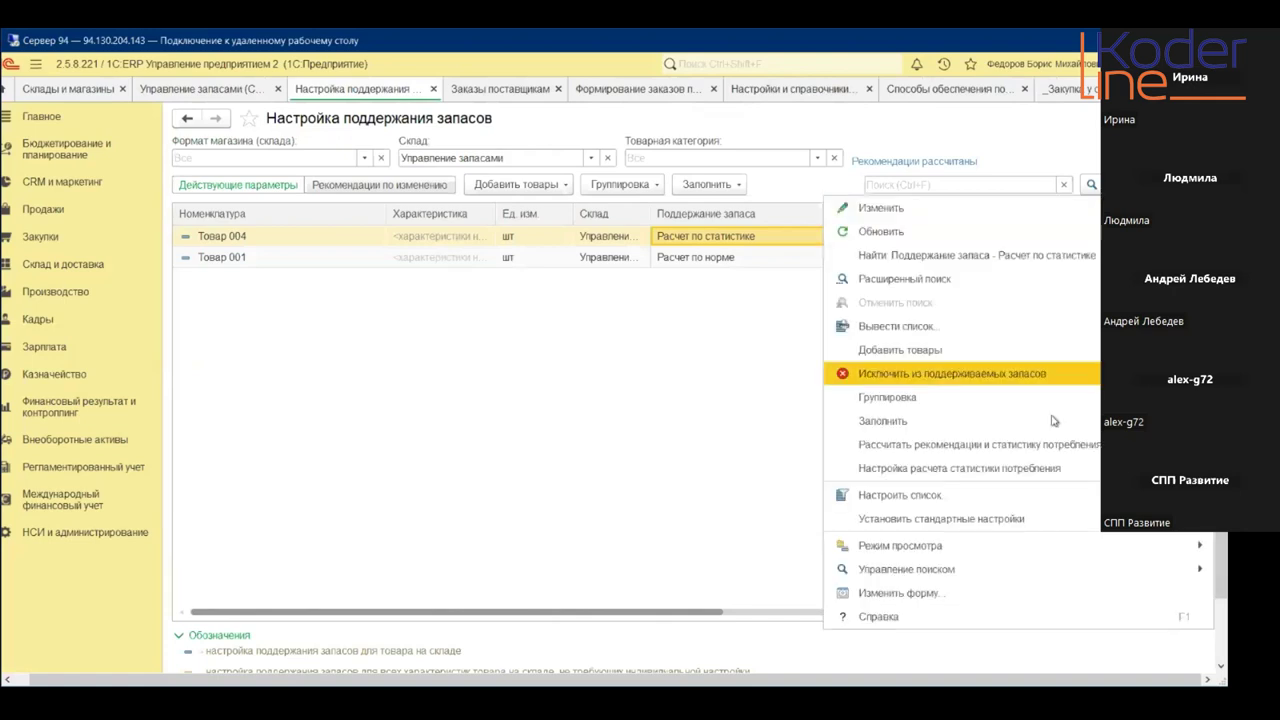
left_click(917, 447)
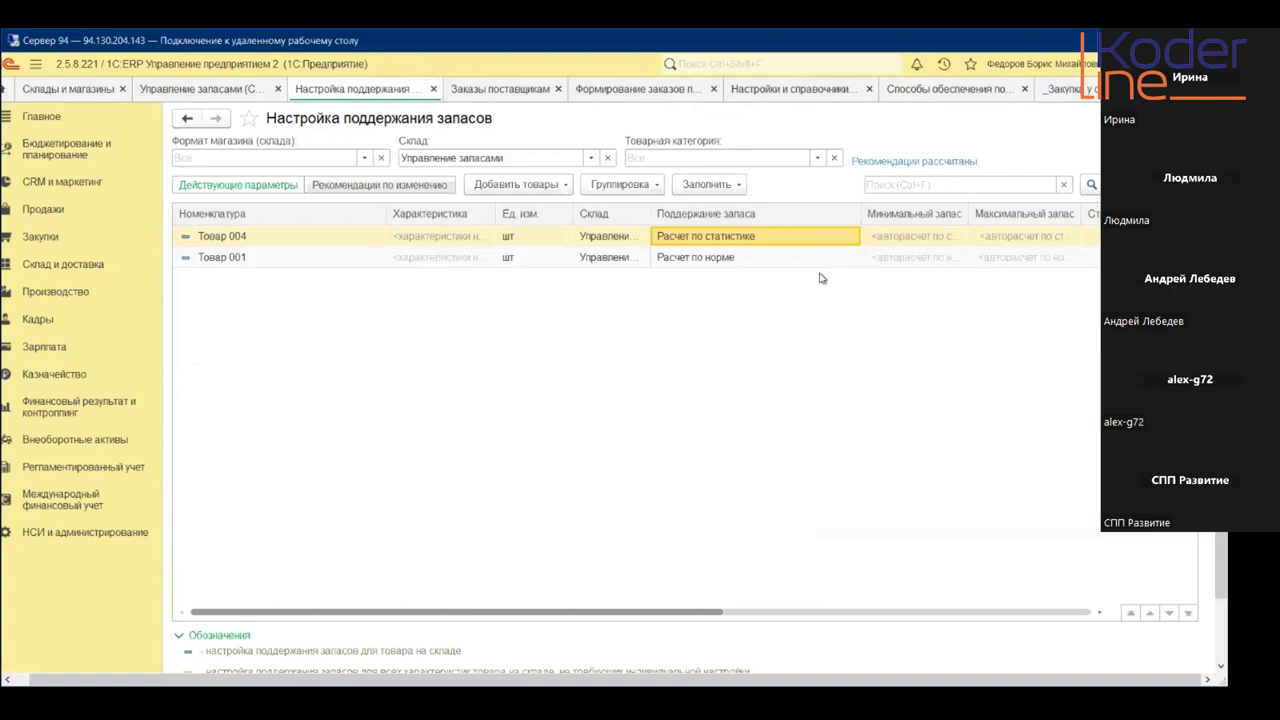
- Review the stock maintenance parameters of Товар 004 and compare the safety stock, consumption norm and delivery columns for both goods
double_click(729, 240)
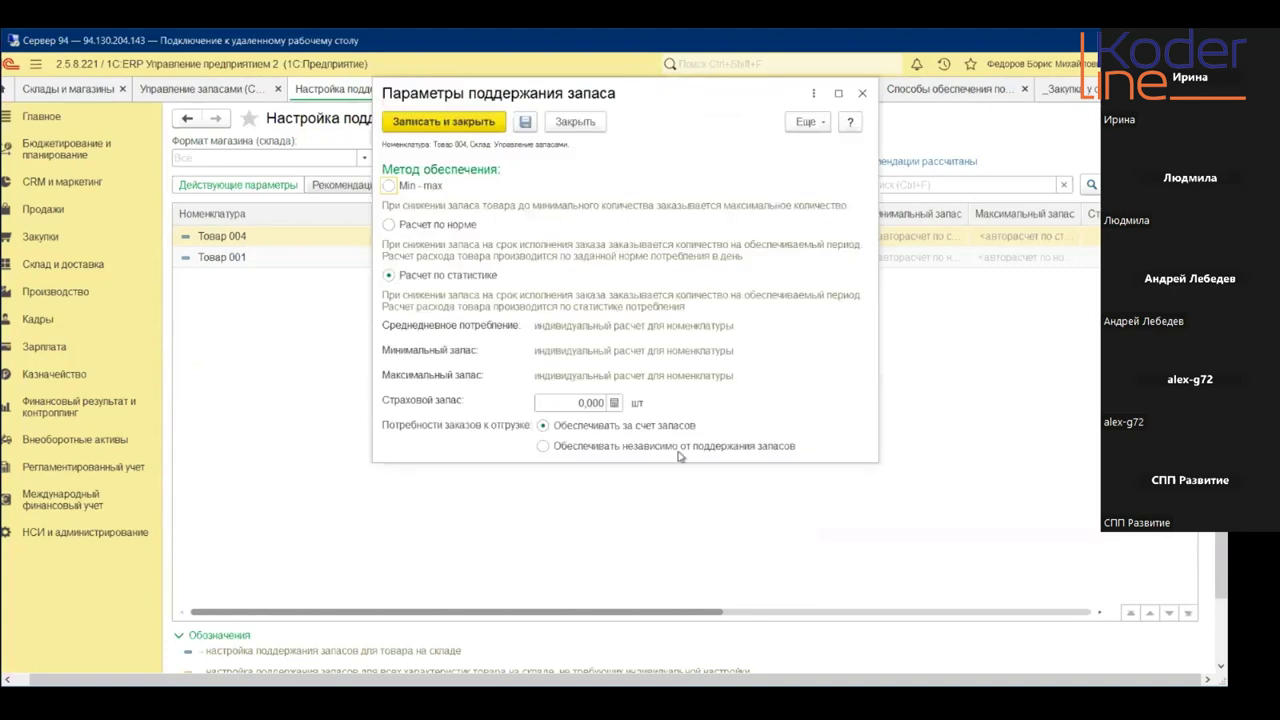
left_click(862, 93)
left_click_drag(651, 614, 1213, 615)
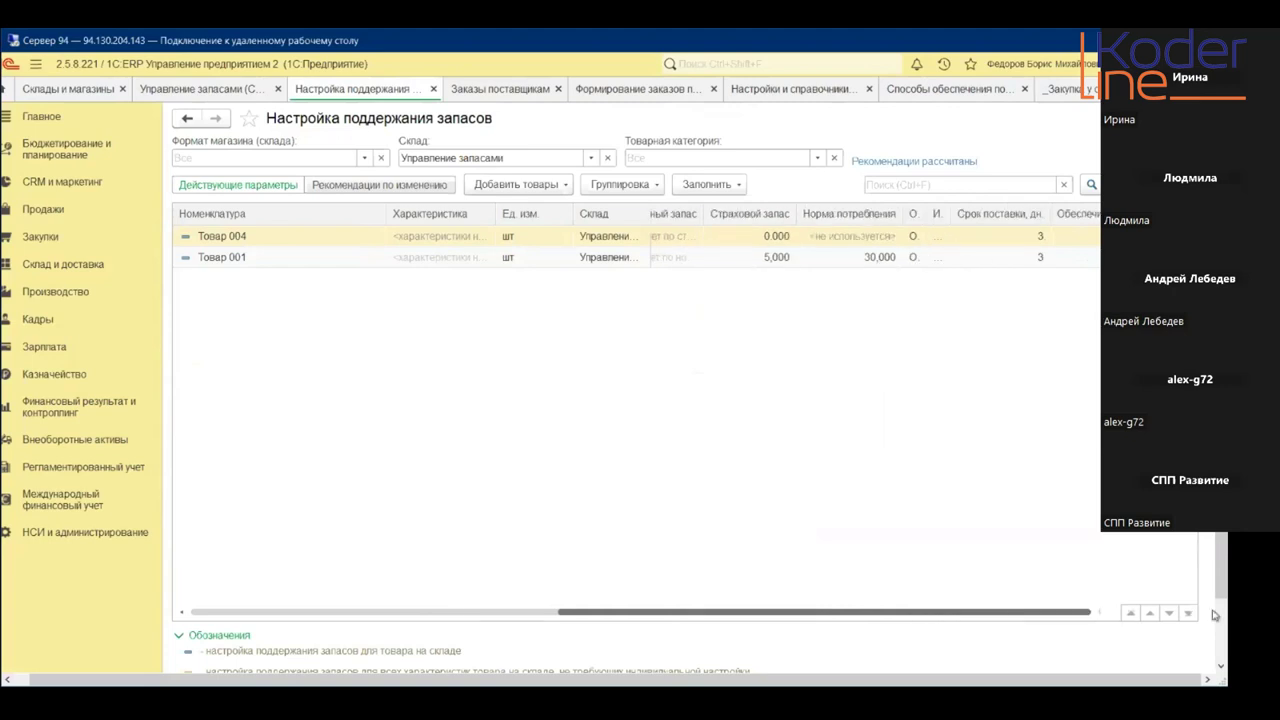
left_click_drag(1029, 613, 313, 607)
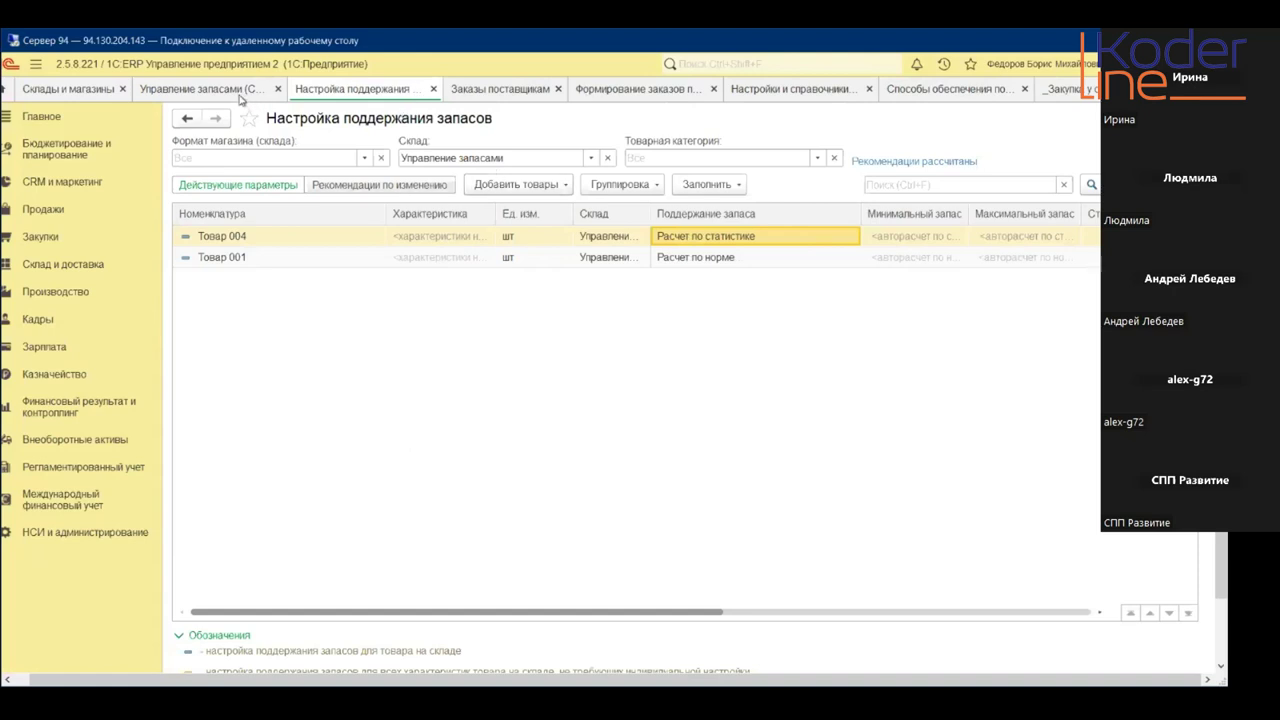
- Return order creation by needs to the first stage, clearing the needs list, and advance it again to Поддержание запасов
left_click(636, 90)
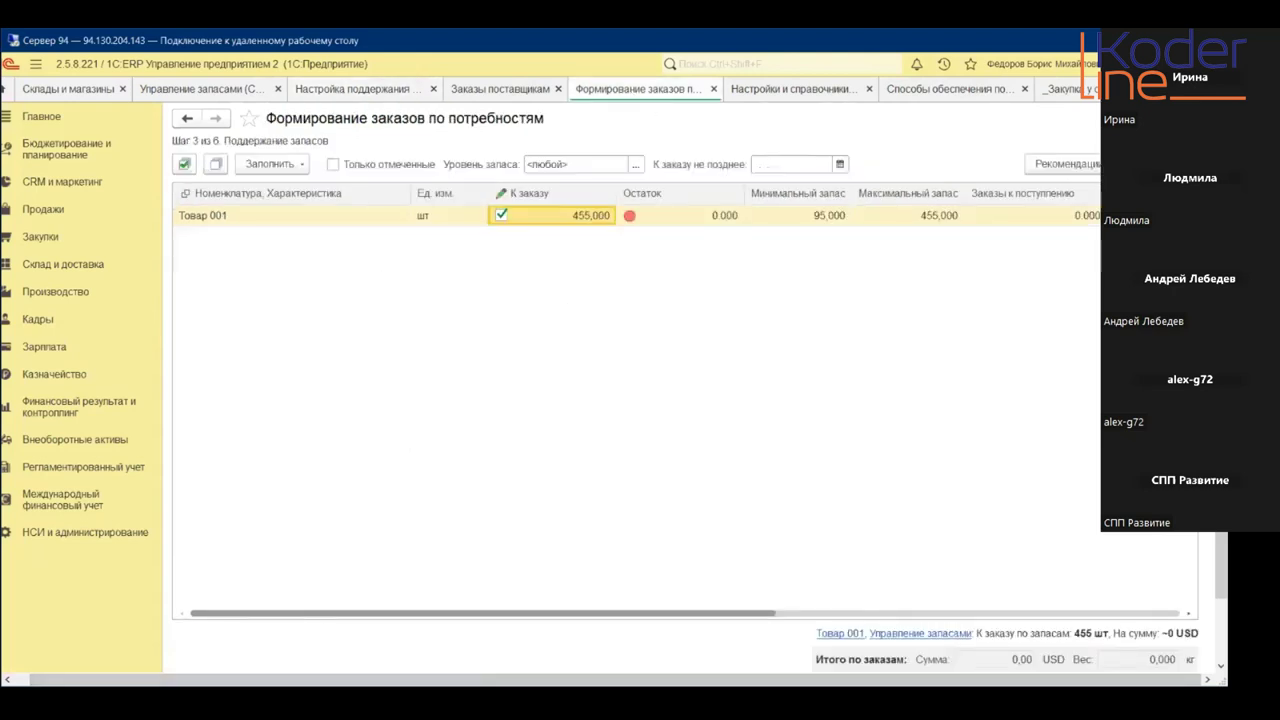
scroll(1218, 620, "down", 1)
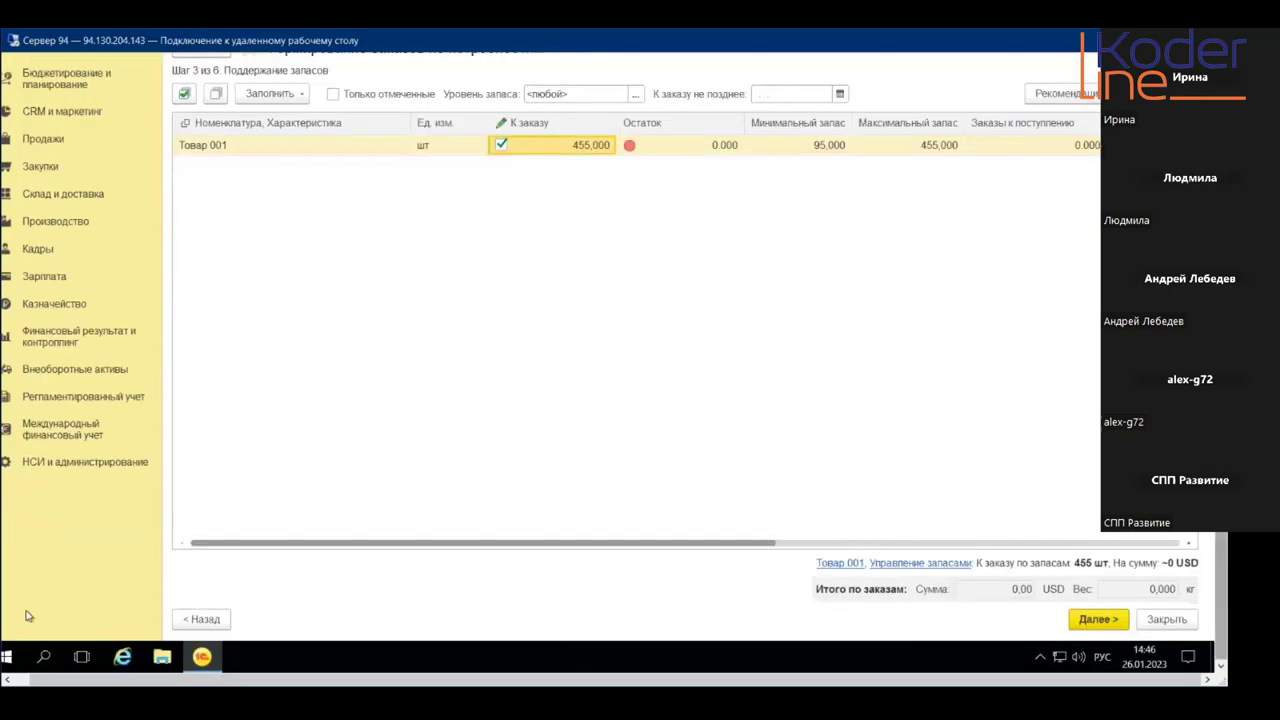
left_click(204, 620)
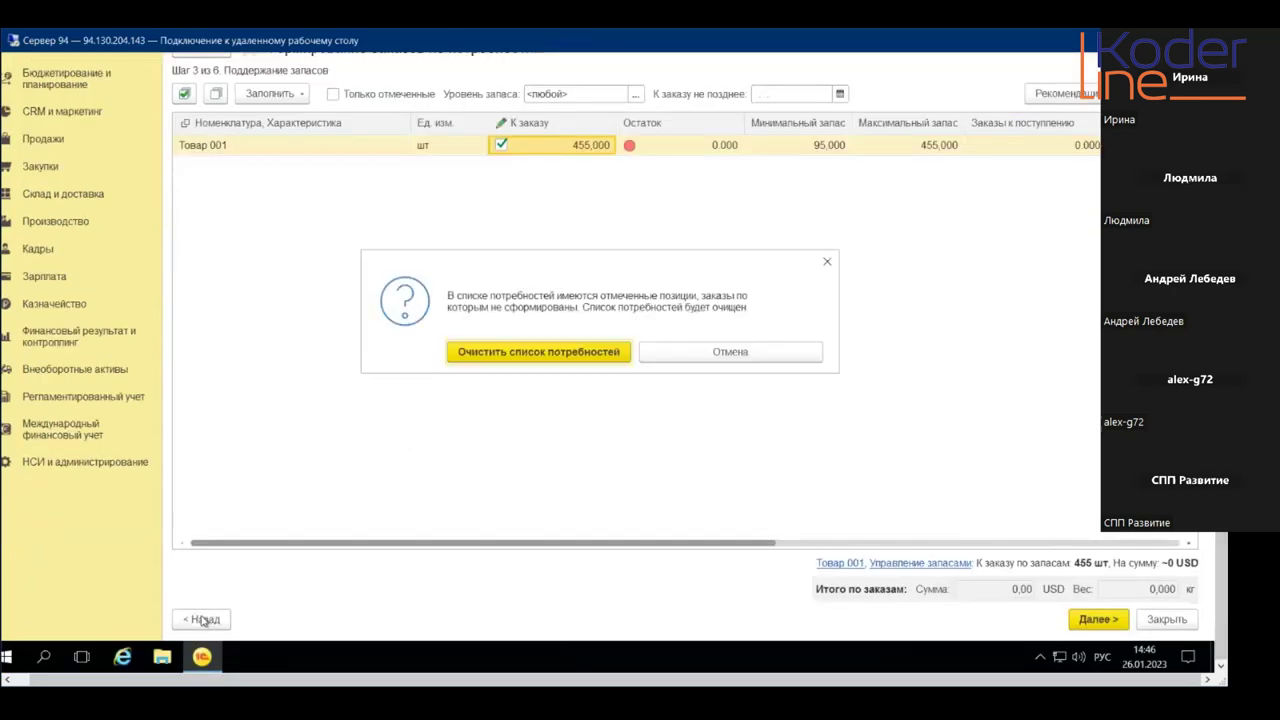
left_click(506, 357)
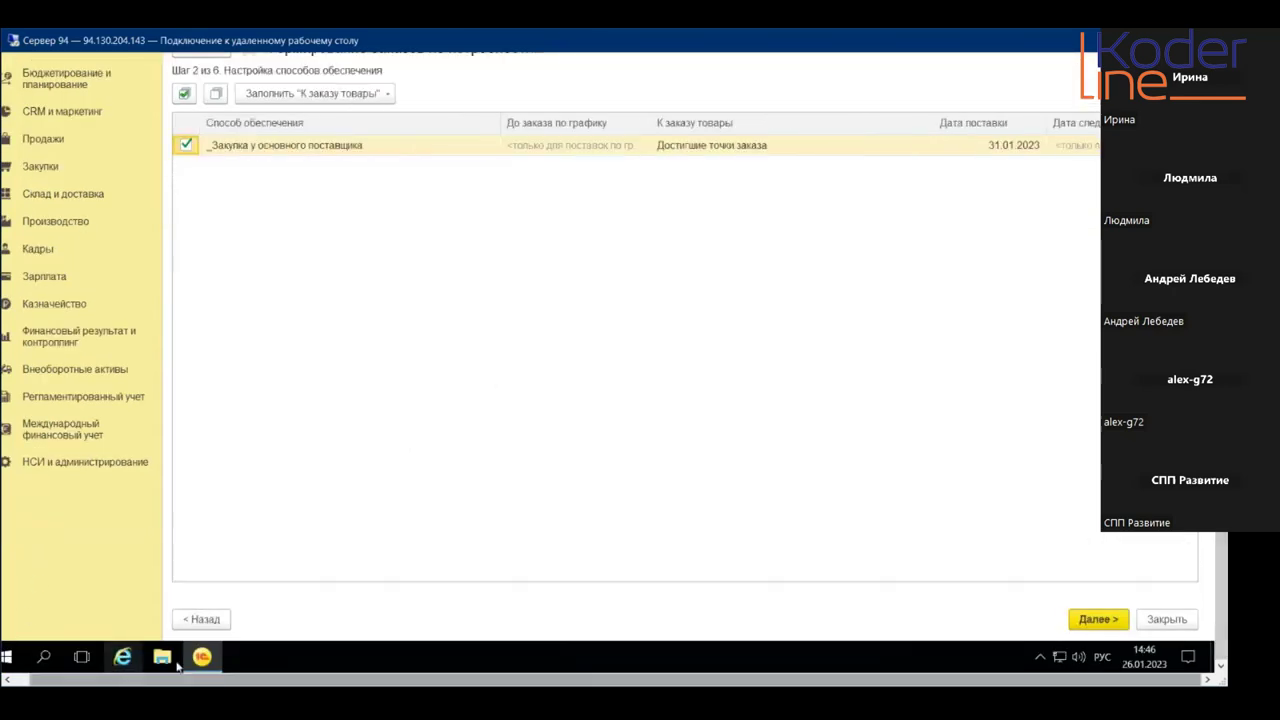
left_click(212, 620)
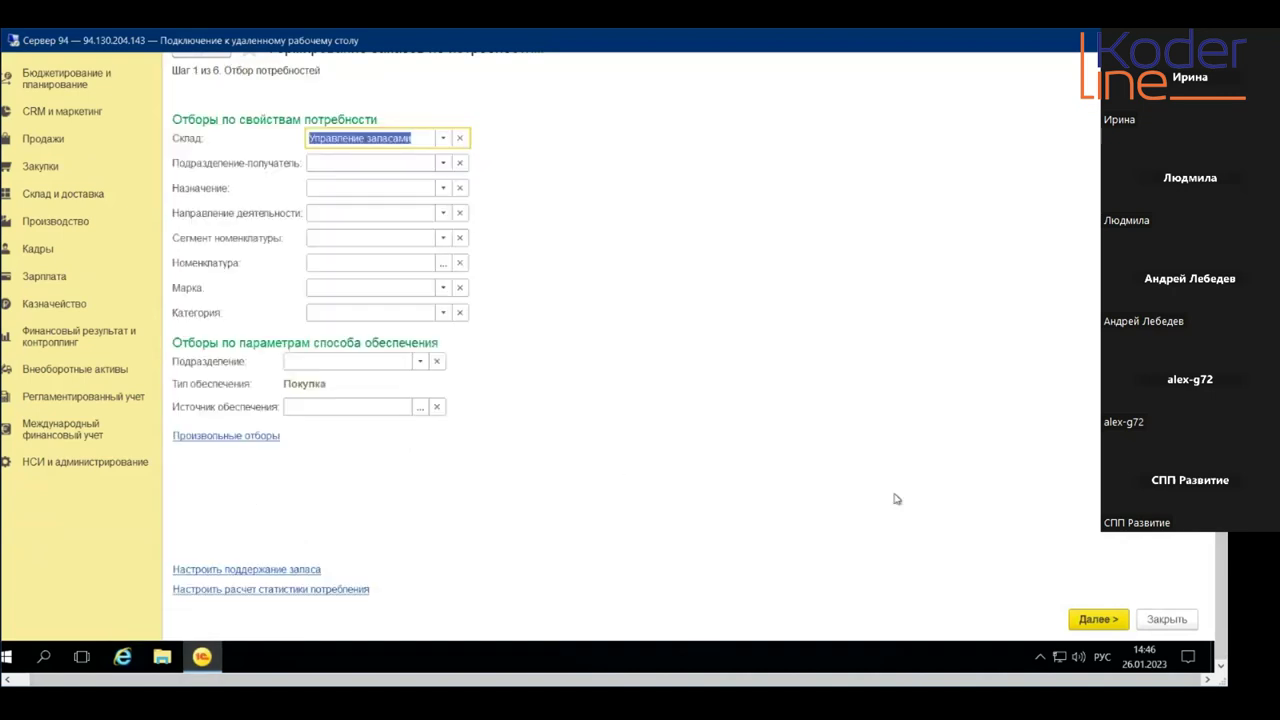
left_click(1097, 621)
left_click(1097, 620)
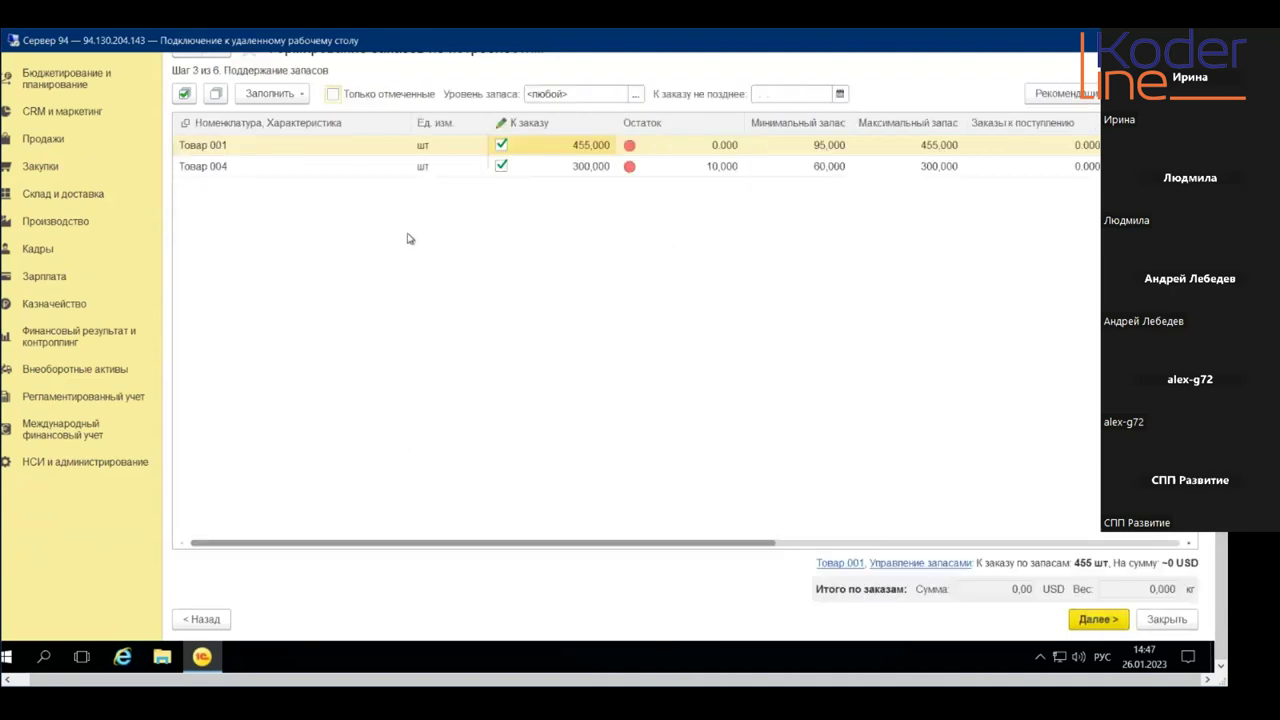
- Examine the order quantity, balance and recommendation for Товар 004, and hide the recommendation details
left_click(230, 168)
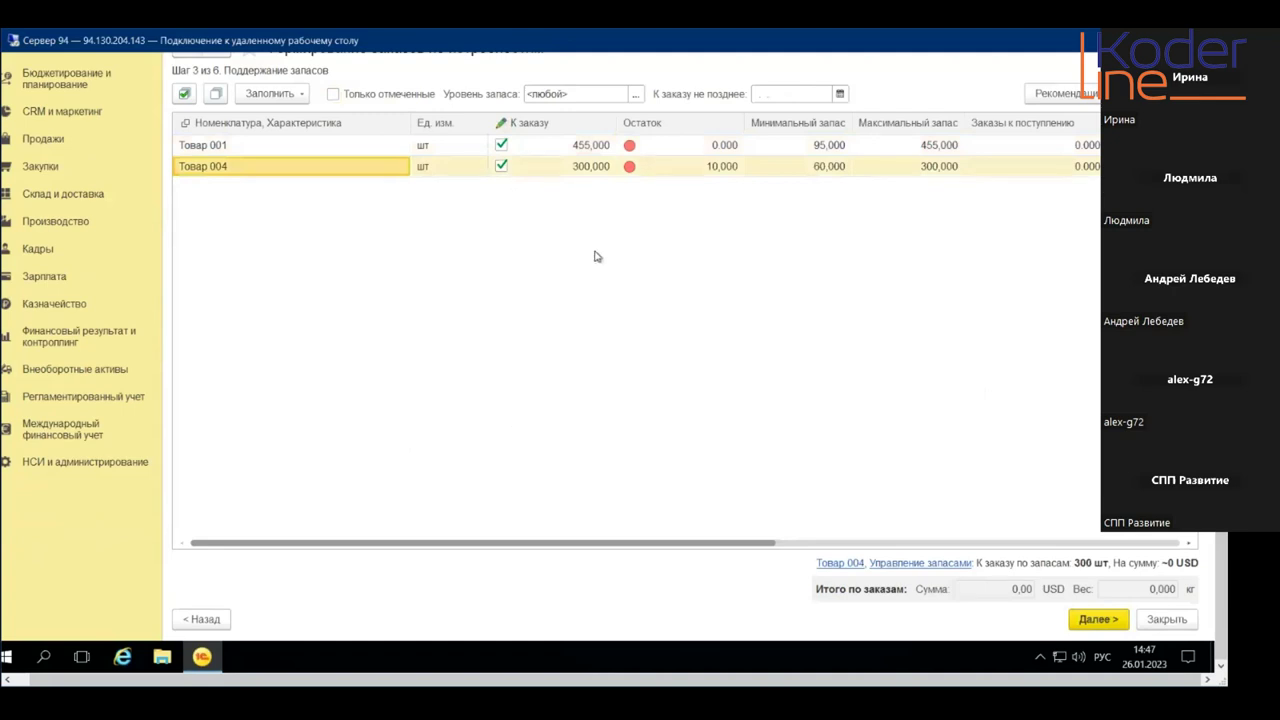
left_click(578, 172)
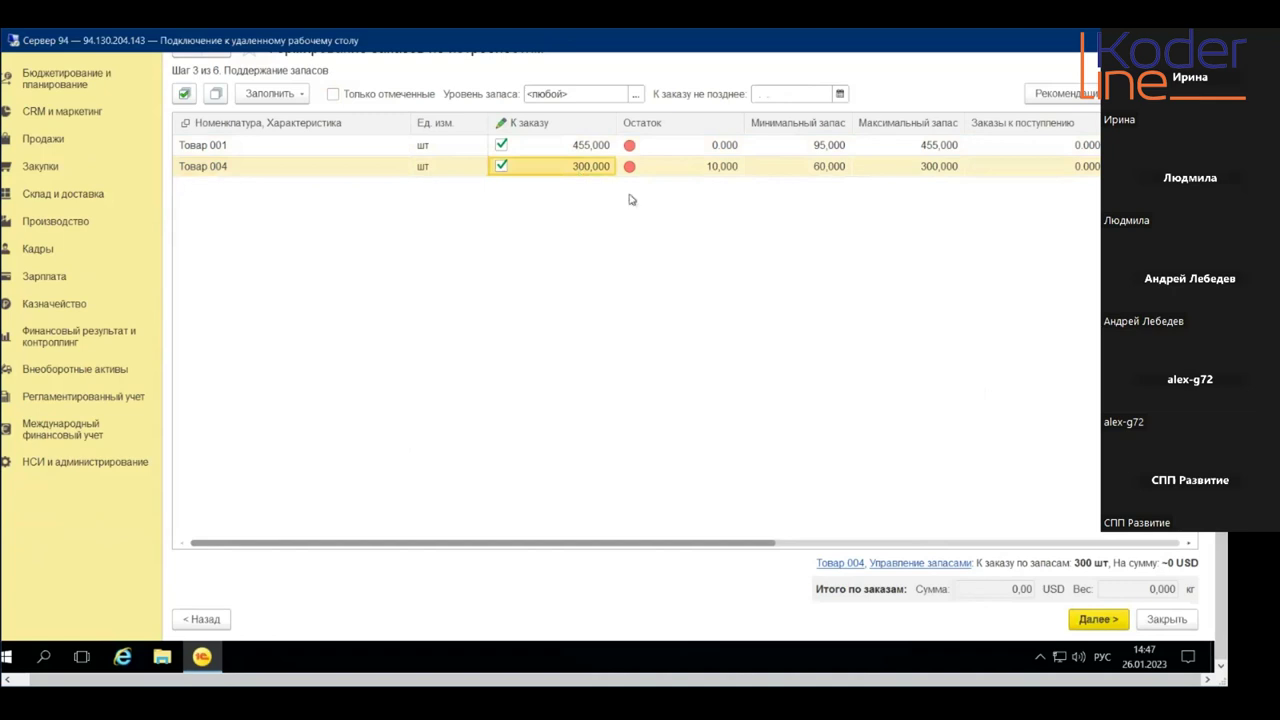
left_click(721, 176)
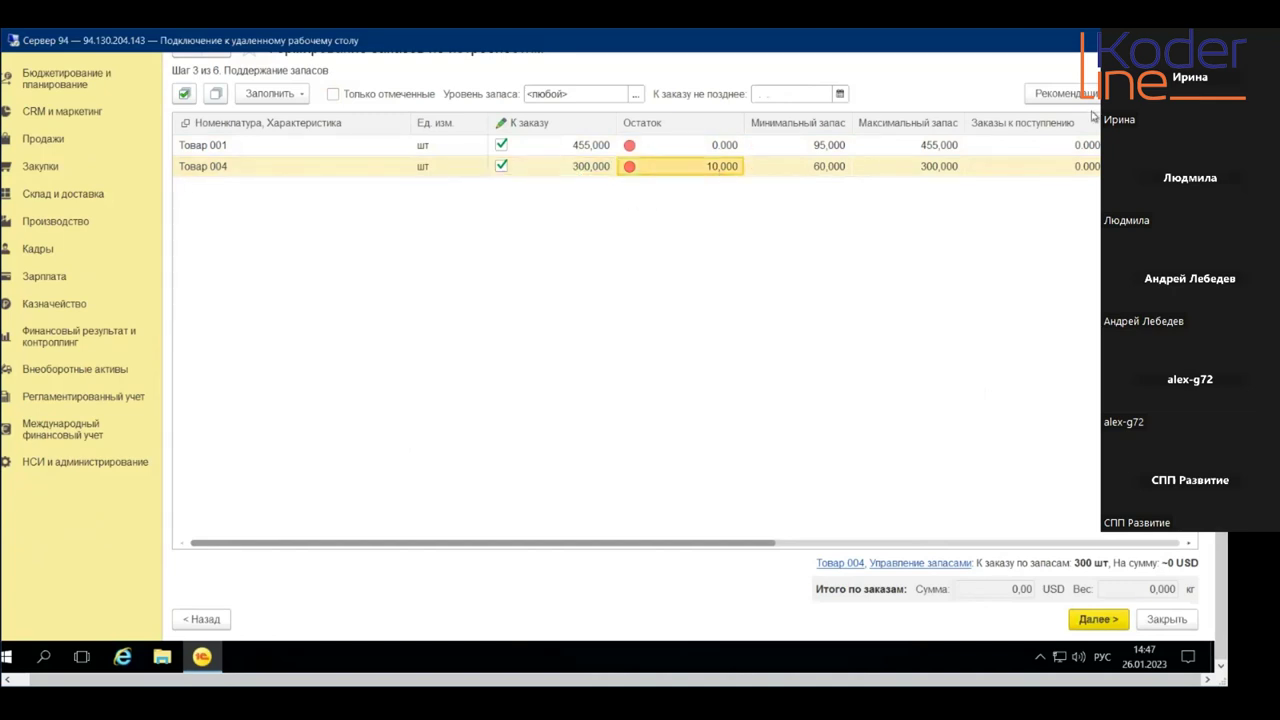
left_click(1065, 93)
left_click(1040, 114)
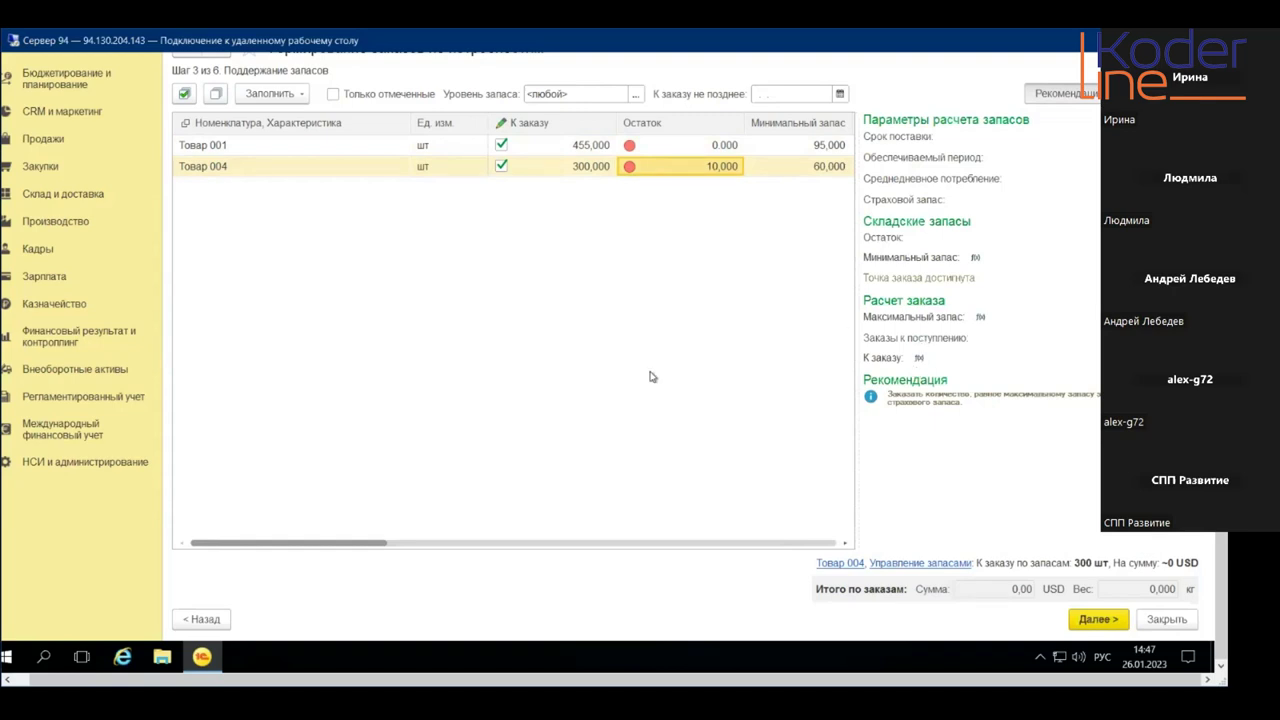
left_click(1089, 97)
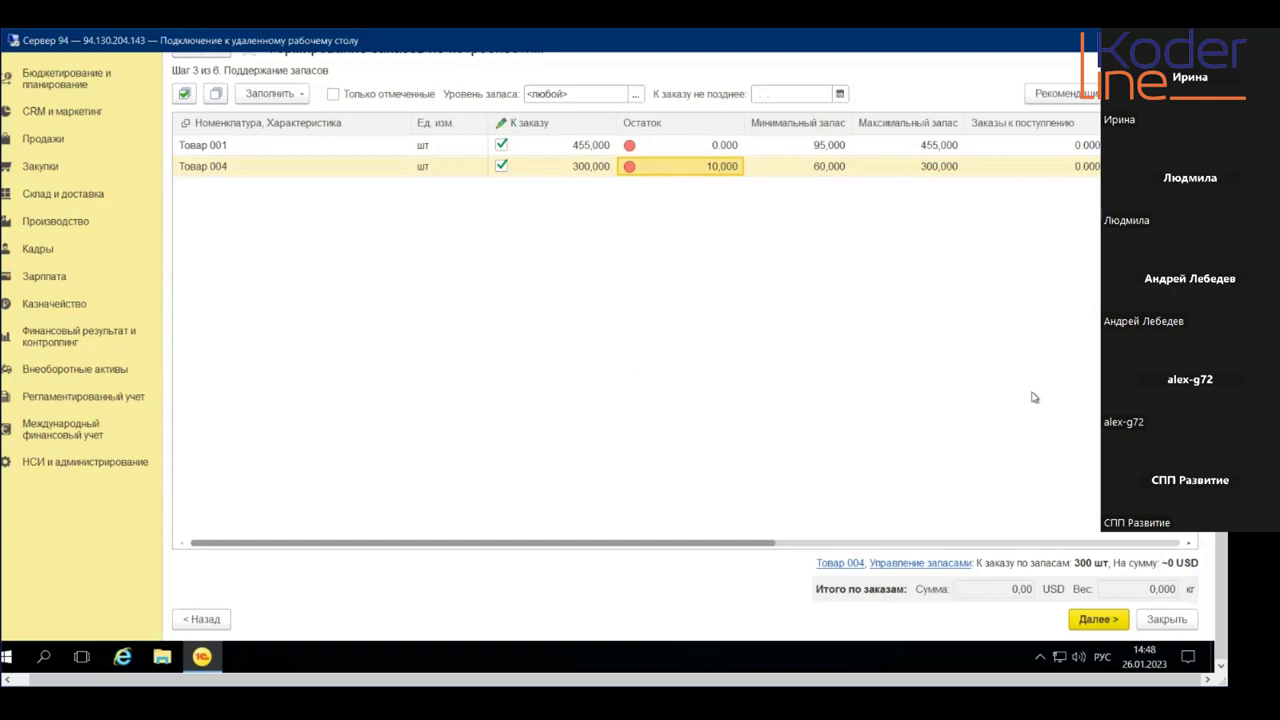
- Open the planning data sources from the budgeting and planning reference settings, and start a new data source
scroll(640, 360, "up", 3)
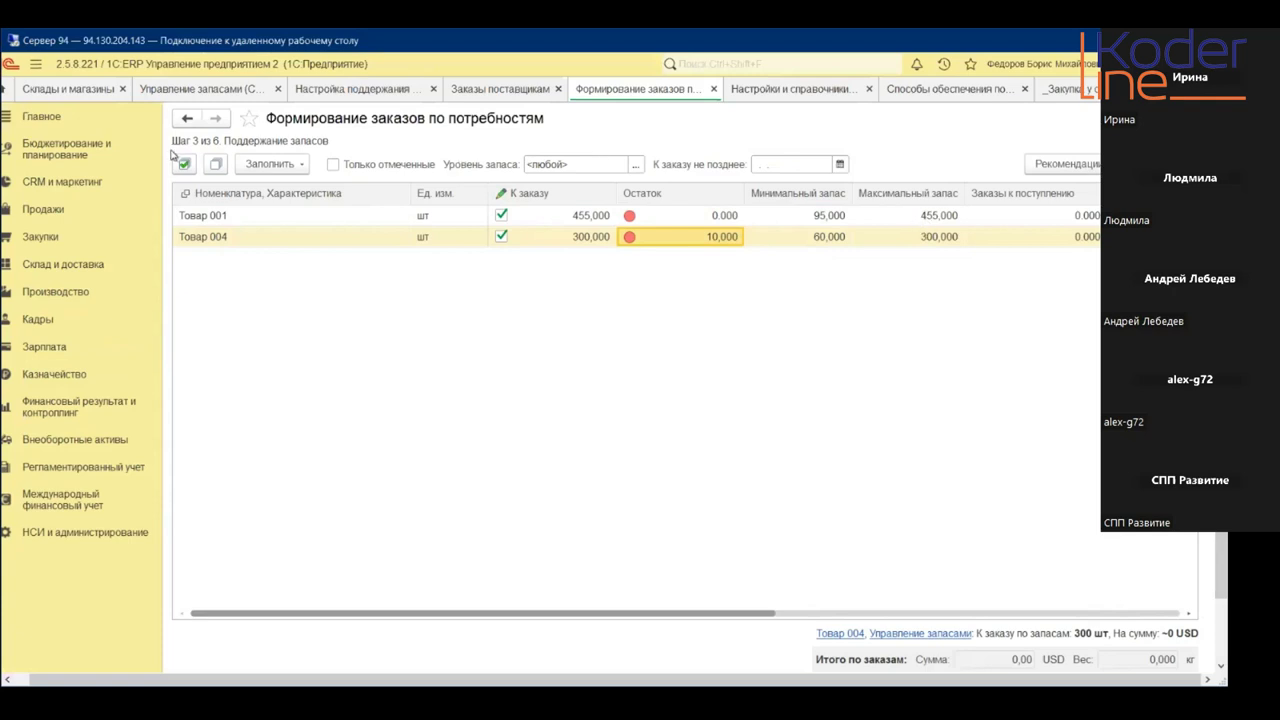
left_click(65, 162)
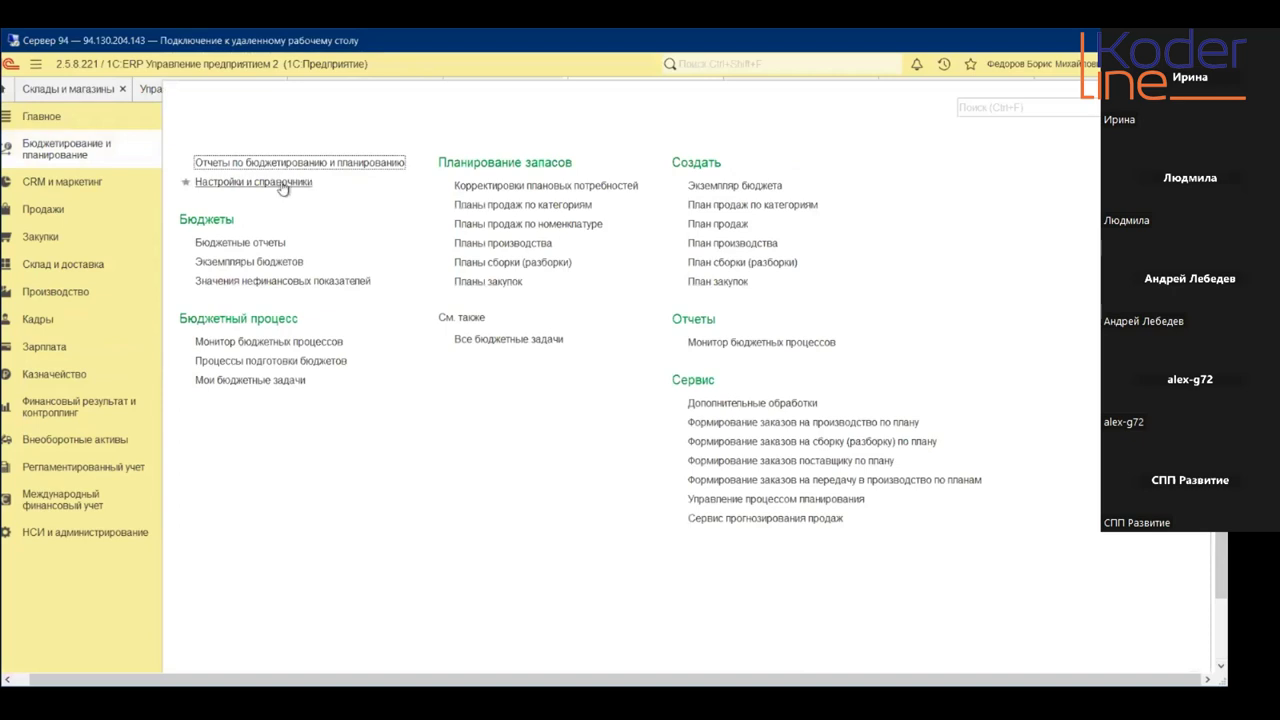
left_click(282, 184)
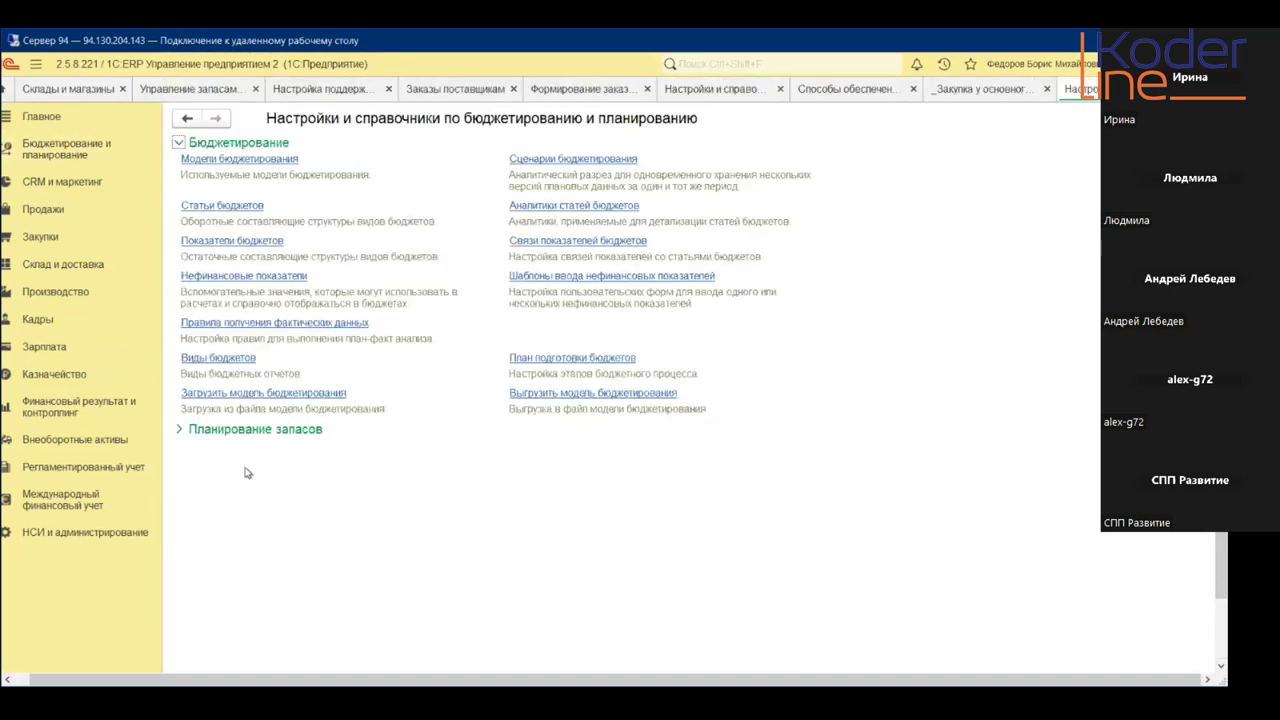
left_click(236, 431)
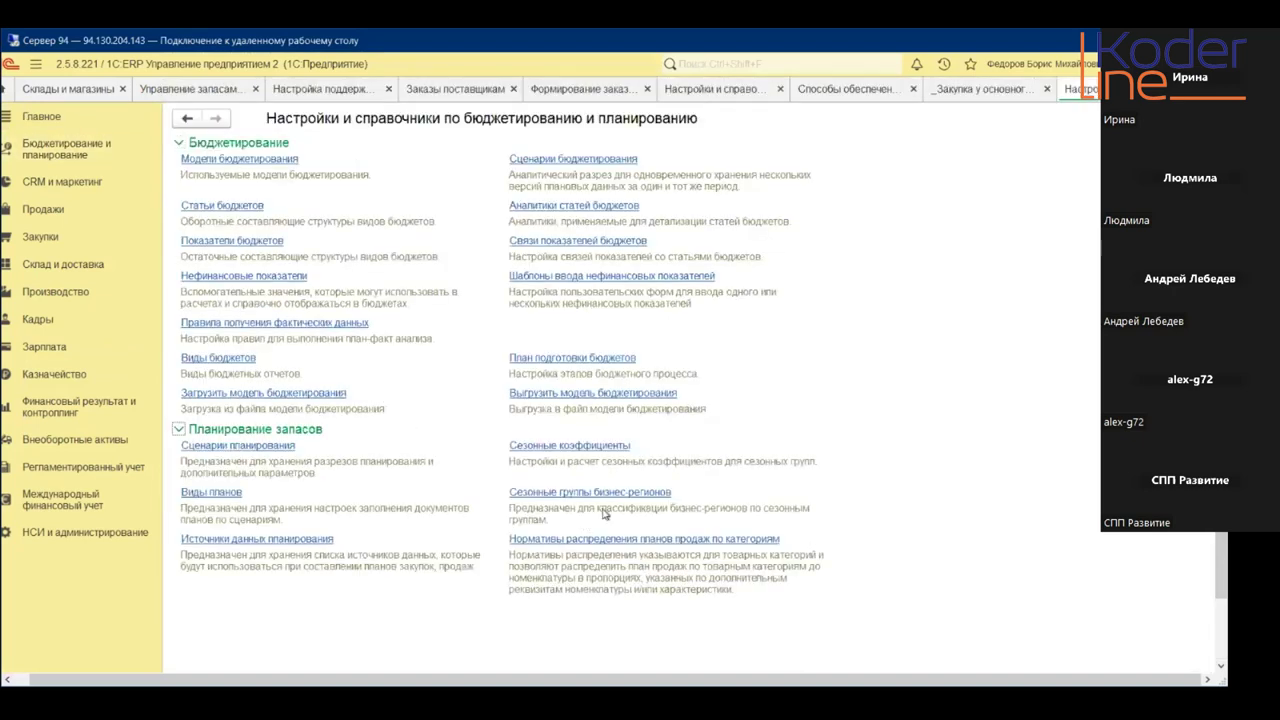
left_click(296, 543)
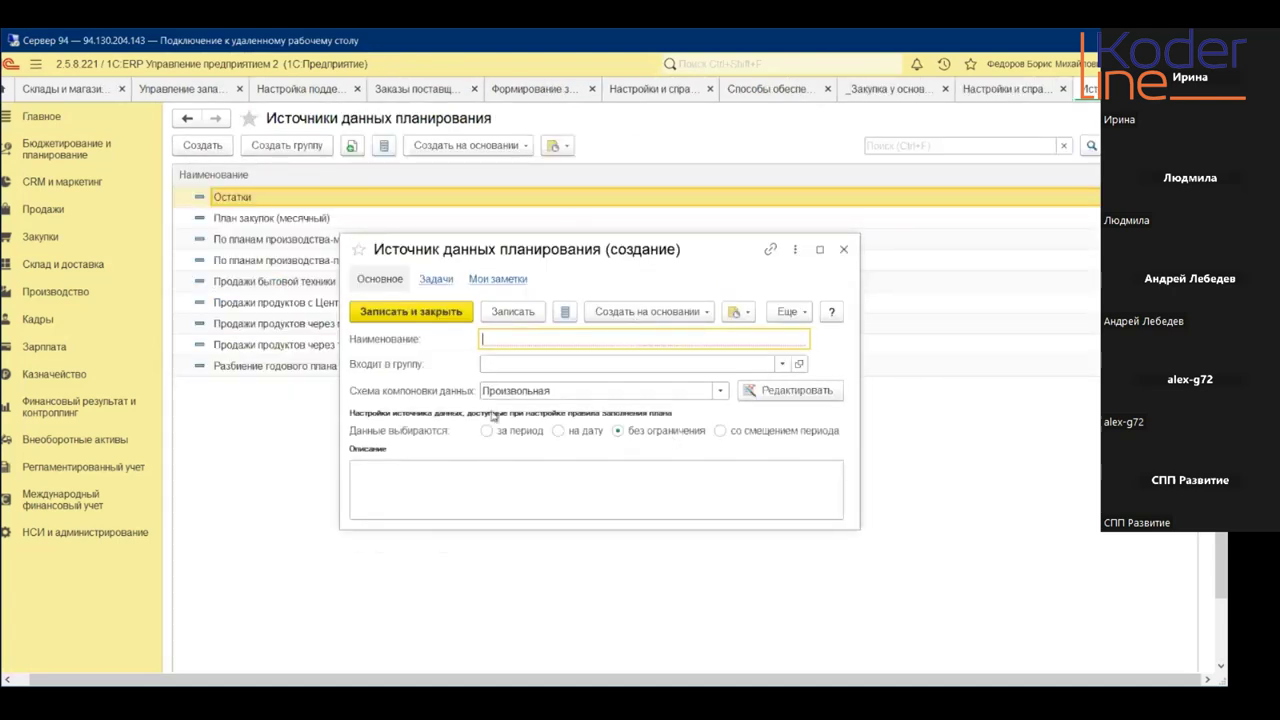
- Set the new planning data source's composition scheme to Товарные ограничения, accepting the loss of its current settings
left_click(720, 391)
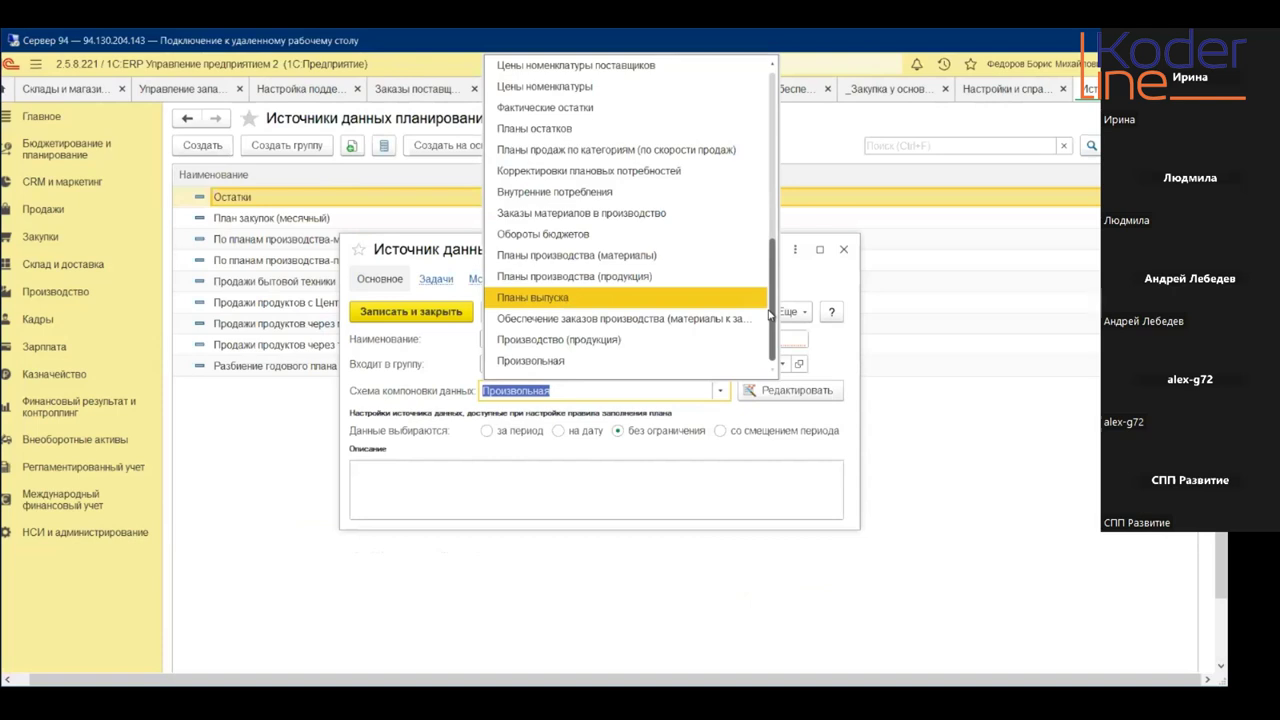
left_click_drag(775, 322, 774, 292)
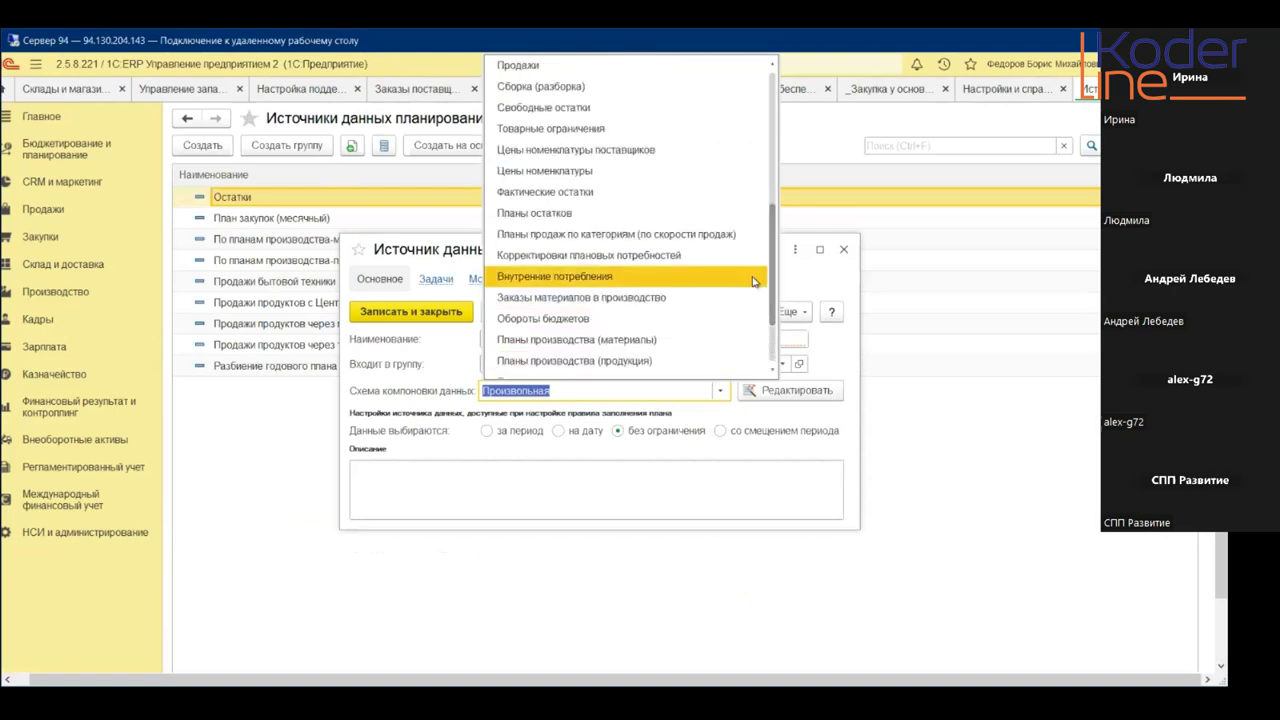
left_click(598, 130)
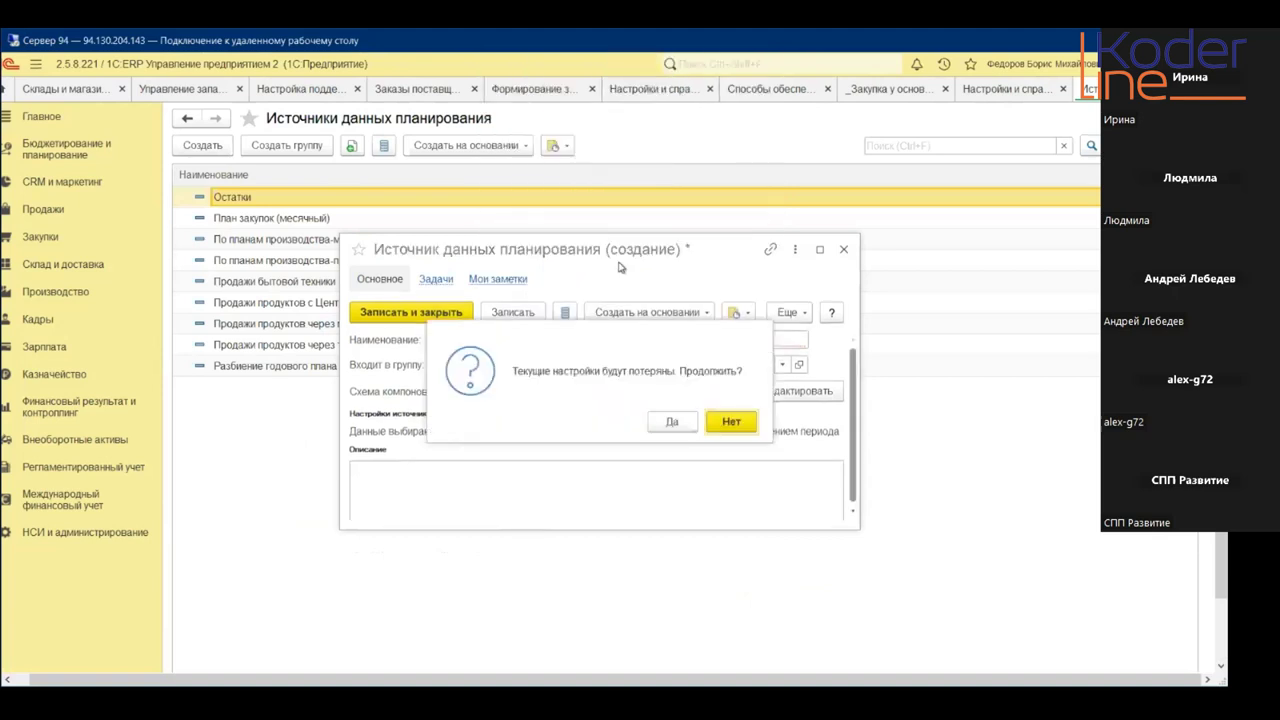
left_click(672, 421)
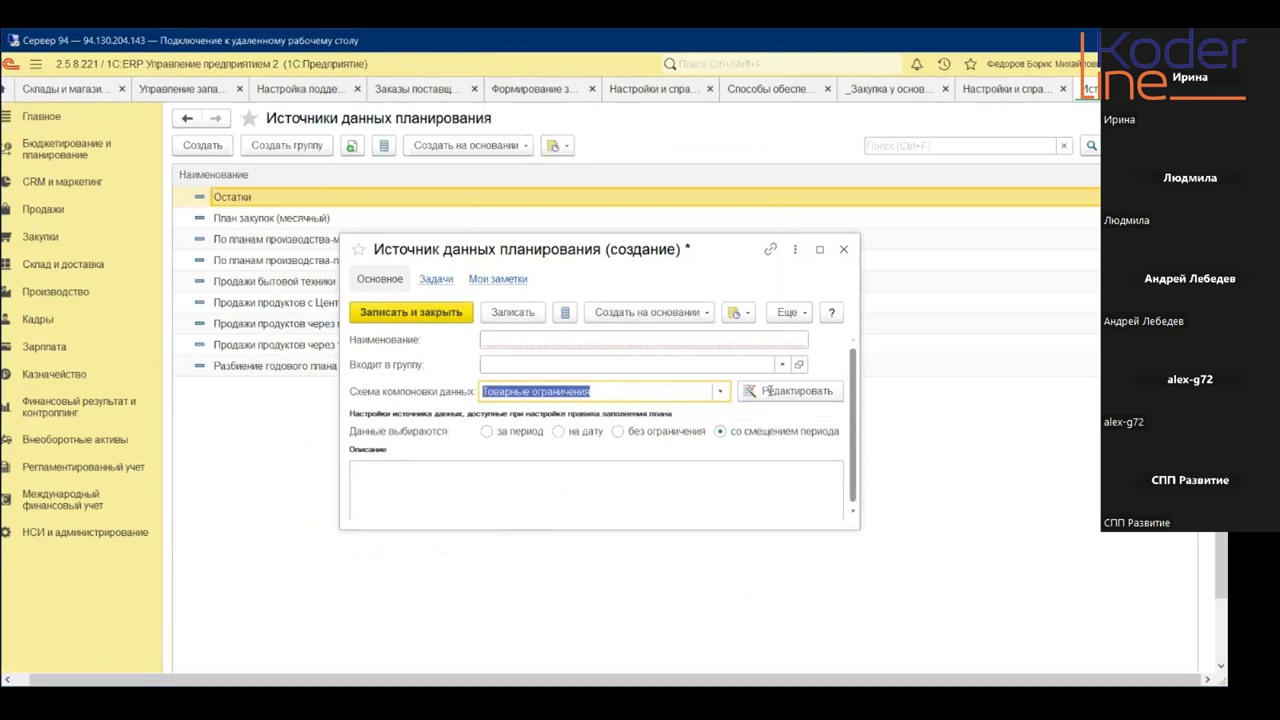
- Examine the Тип запаса options in the new data source's parameters, and close the source without saving
left_click(786, 393)
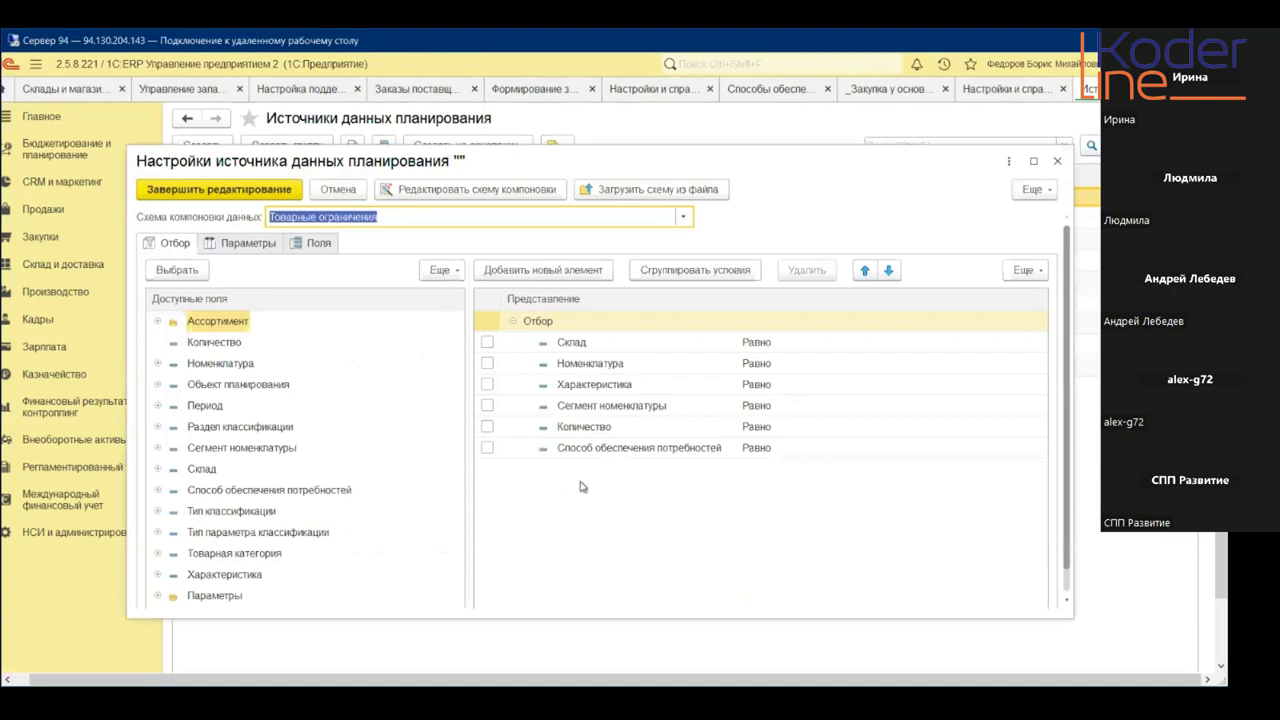
left_click(240, 245)
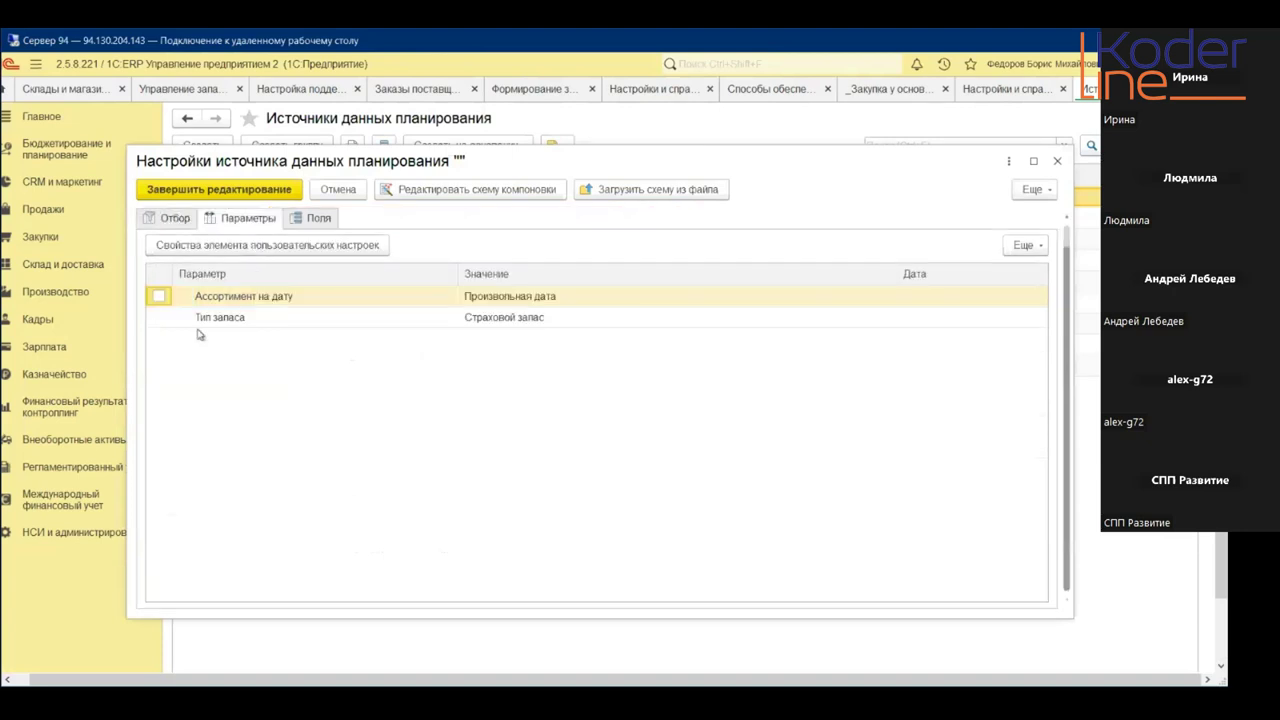
left_click(244, 322)
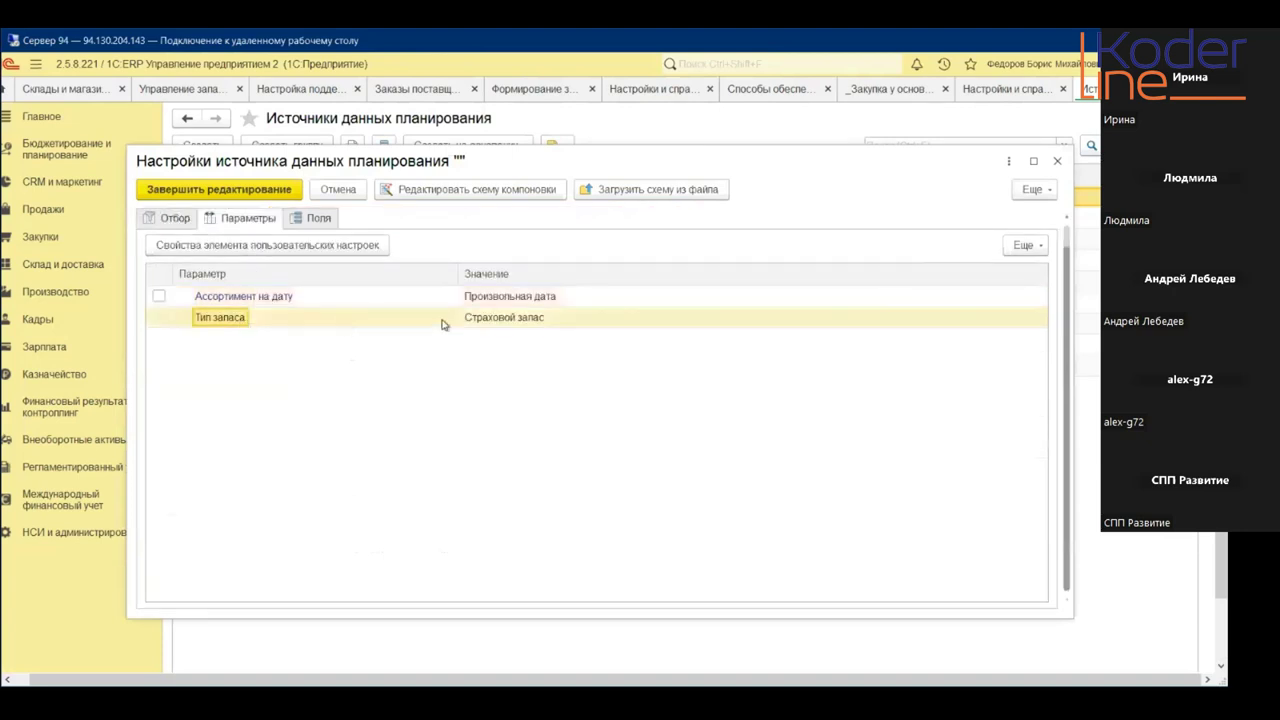
left_click(525, 320)
left_click(525, 320)
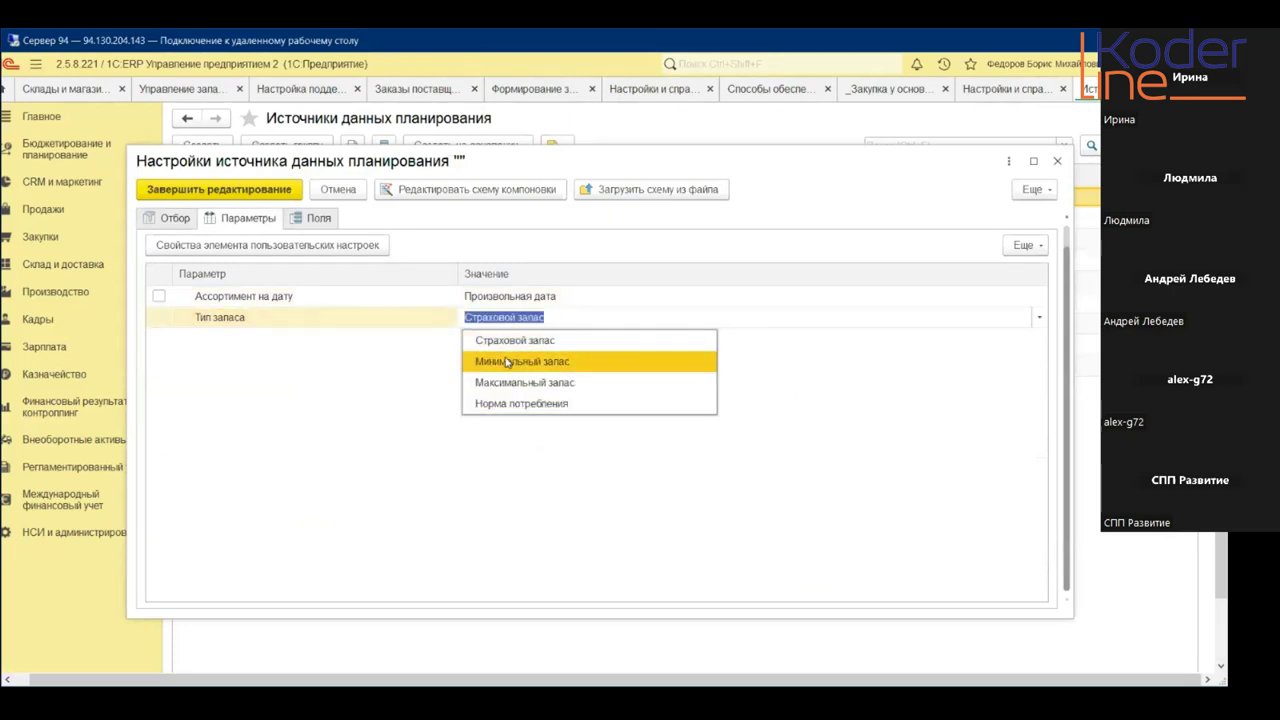
left_click(610, 310)
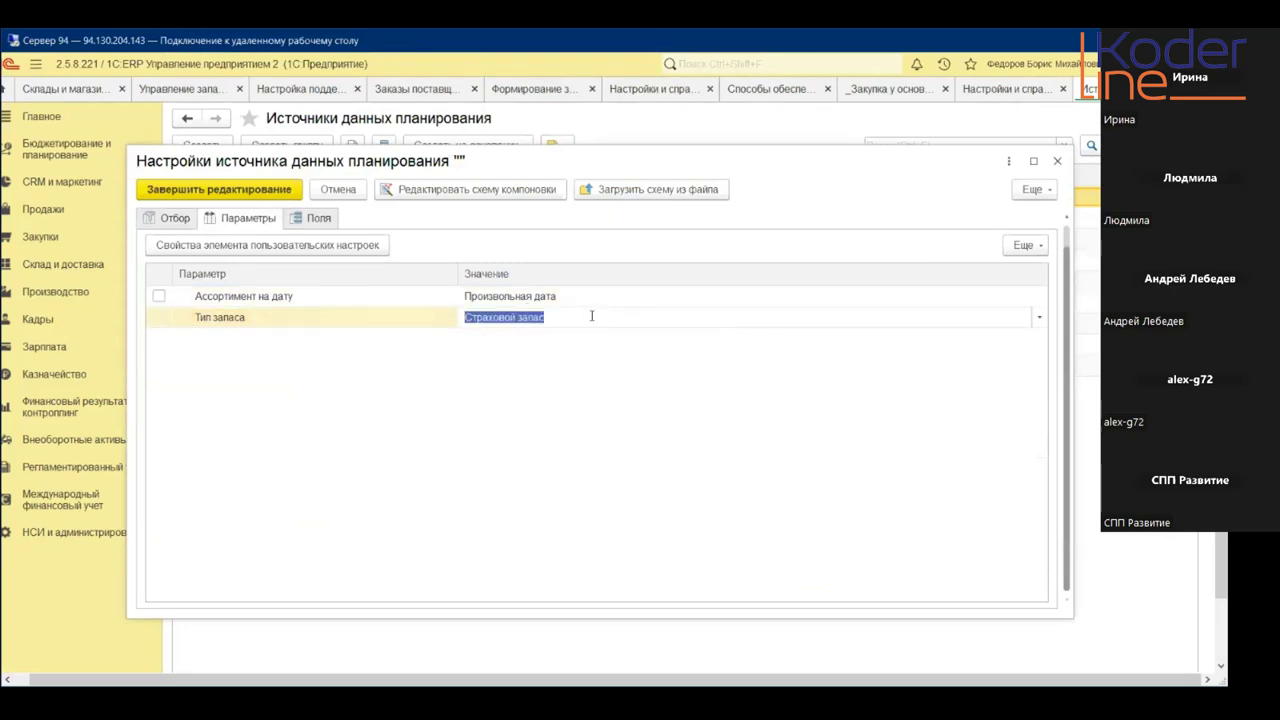
left_click(579, 317)
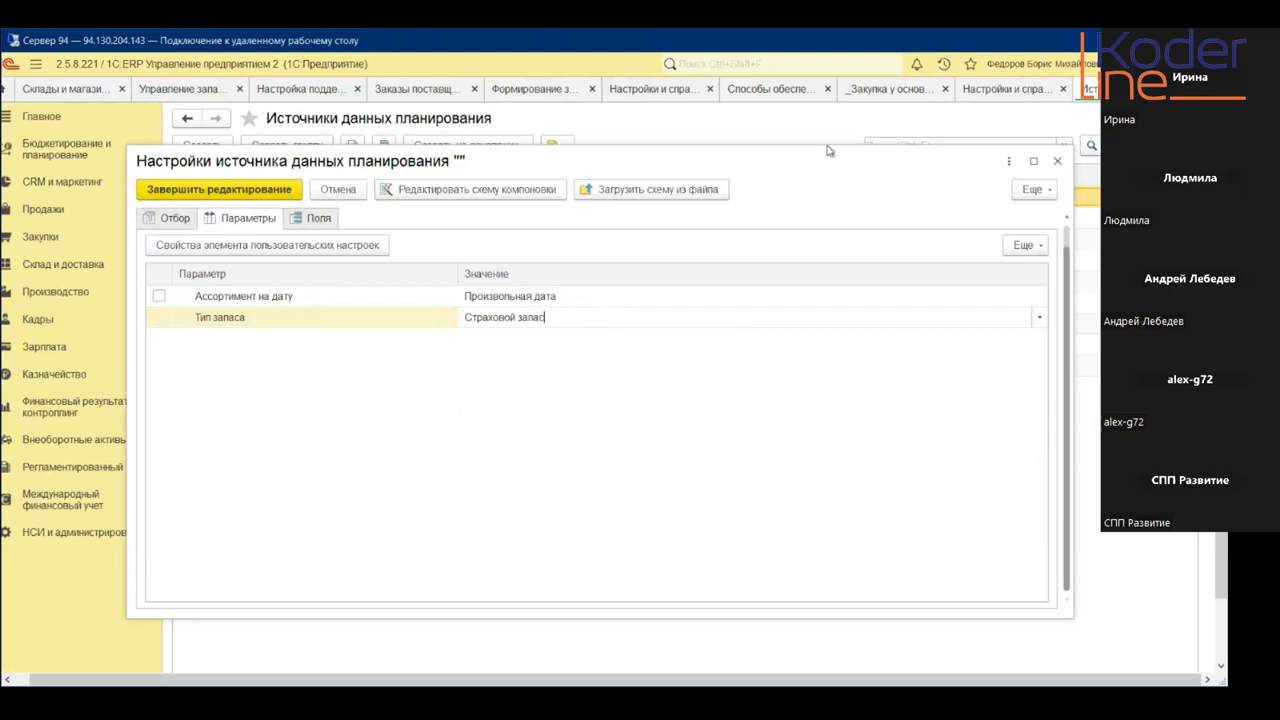
left_click(1056, 161)
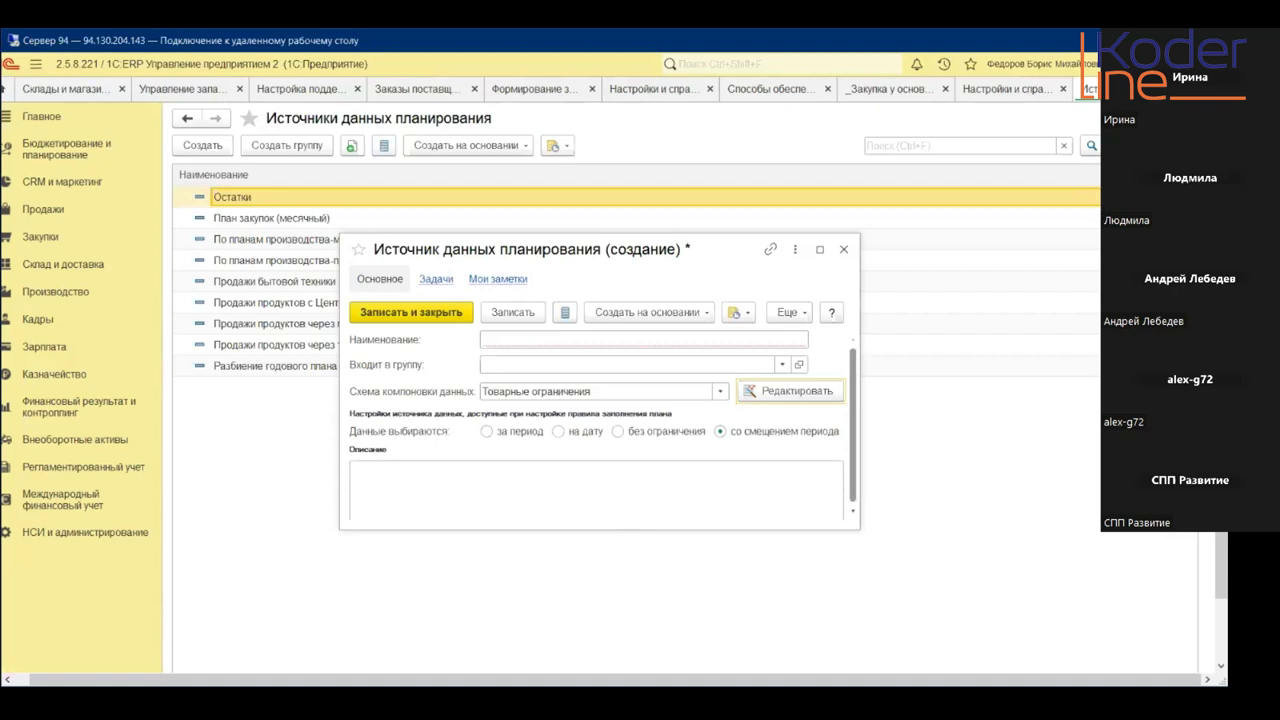
left_click(843, 249)
left_click(651, 421)
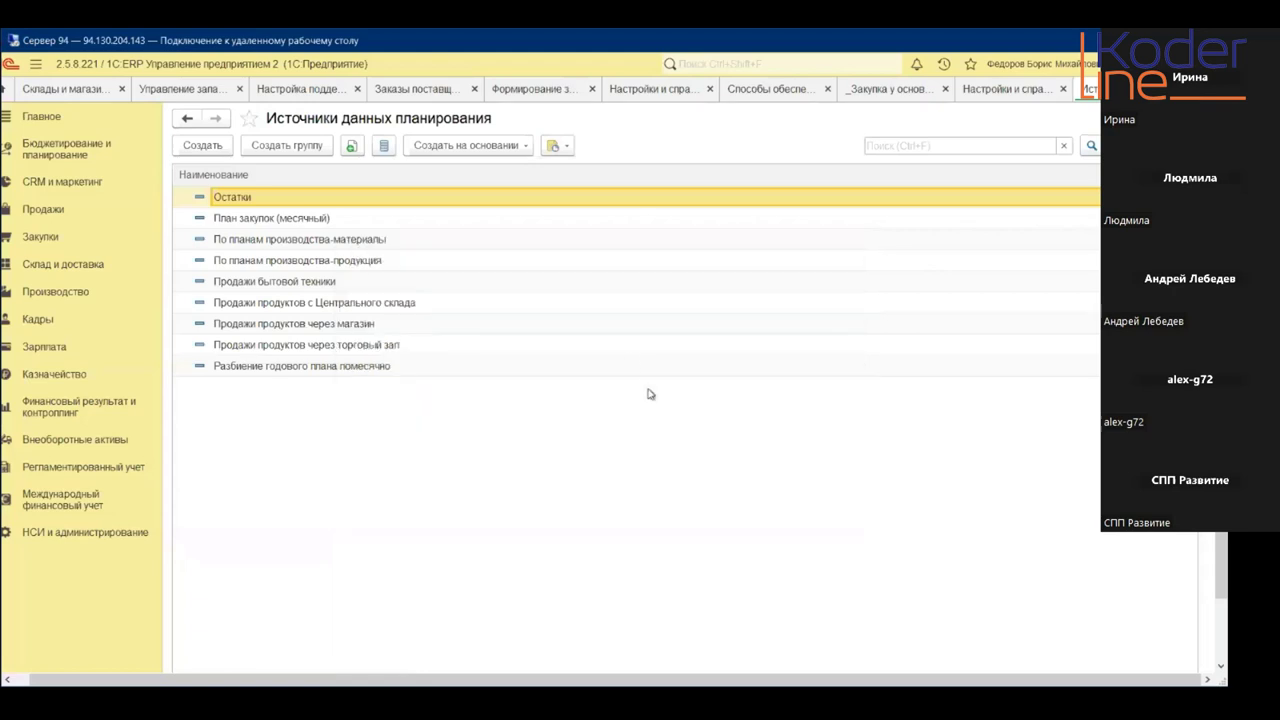
- Open the customer order dated 26.01.2023 14:29:30 from the customer orders and view its goods
left_click(415, 92)
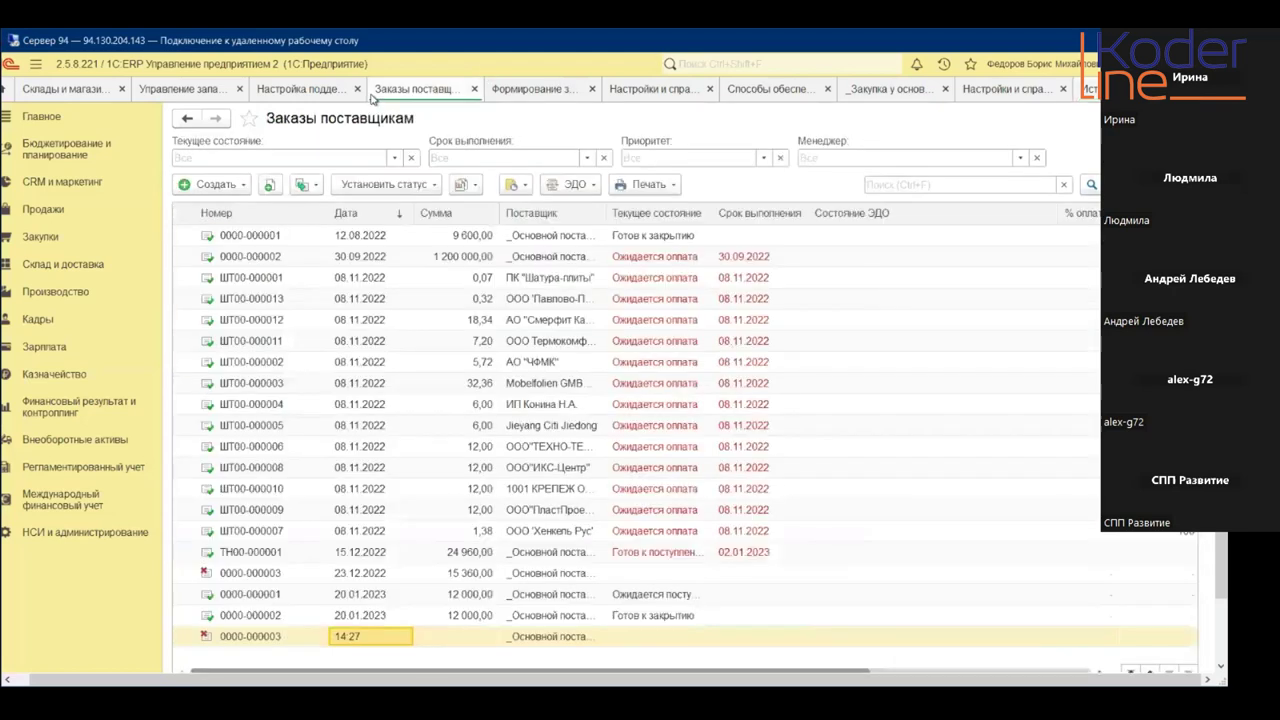
left_click(300, 89)
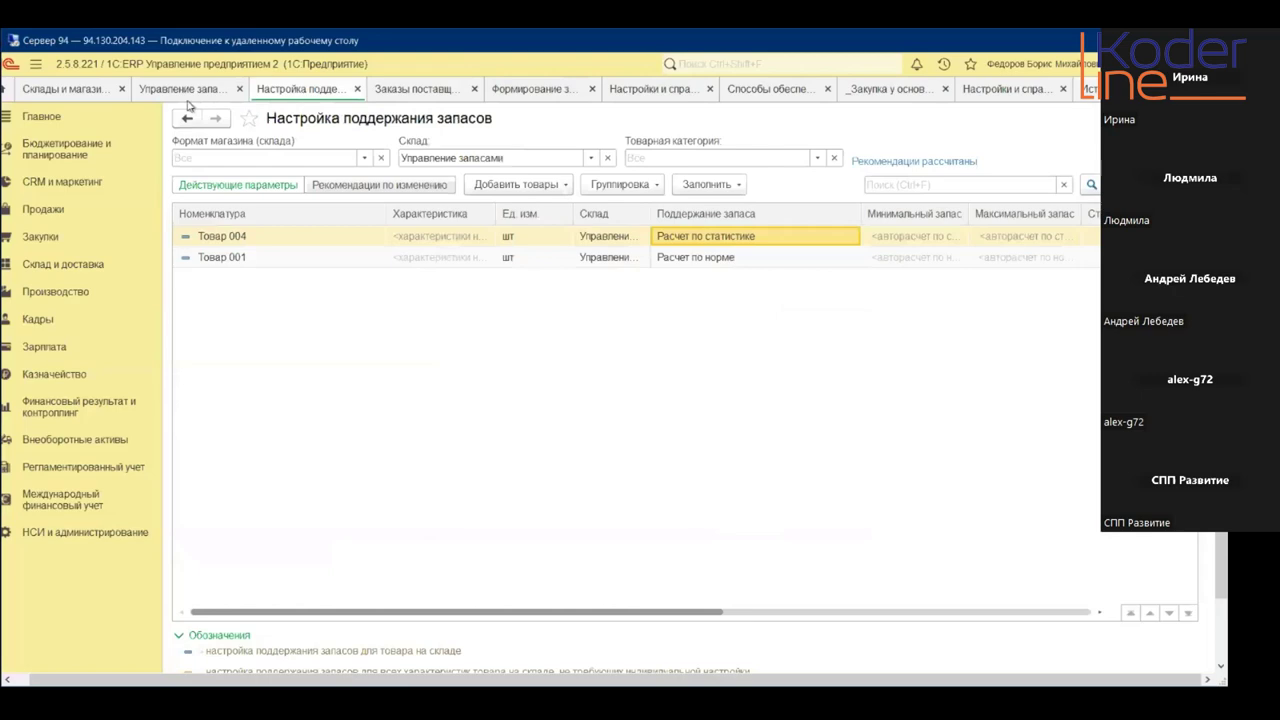
left_click(60, 215)
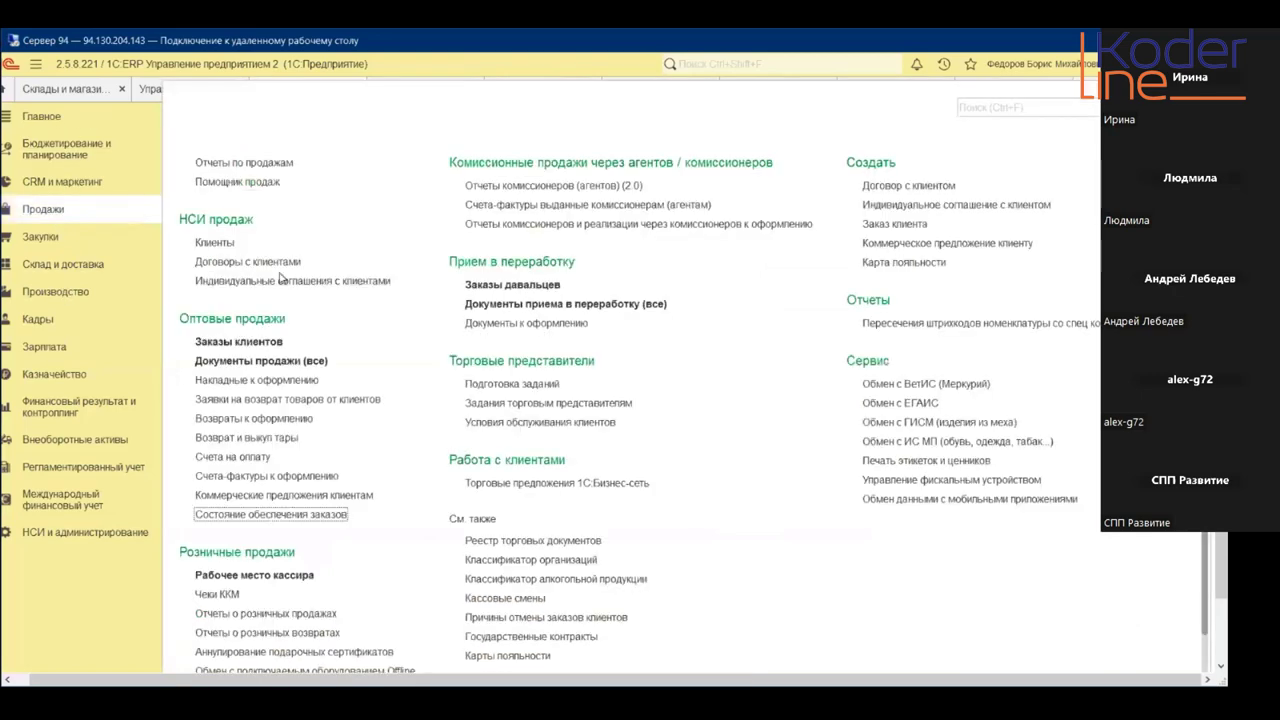
left_click(262, 341)
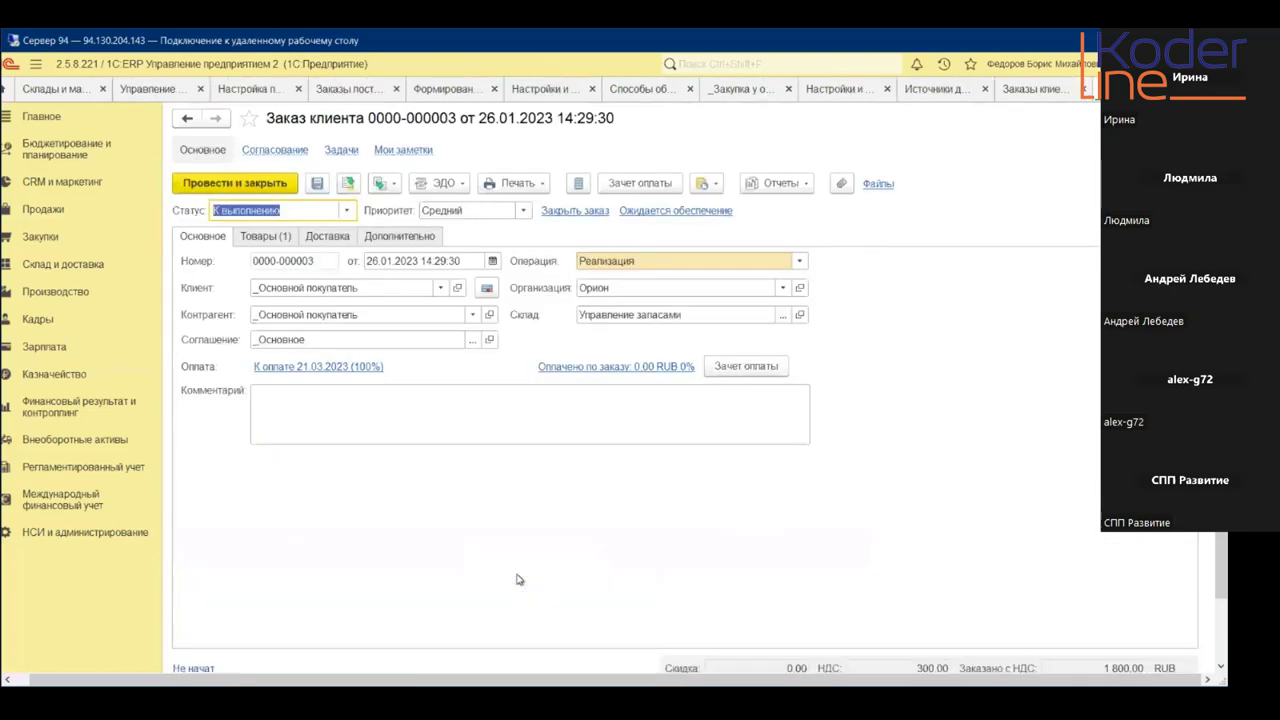
left_click(260, 241)
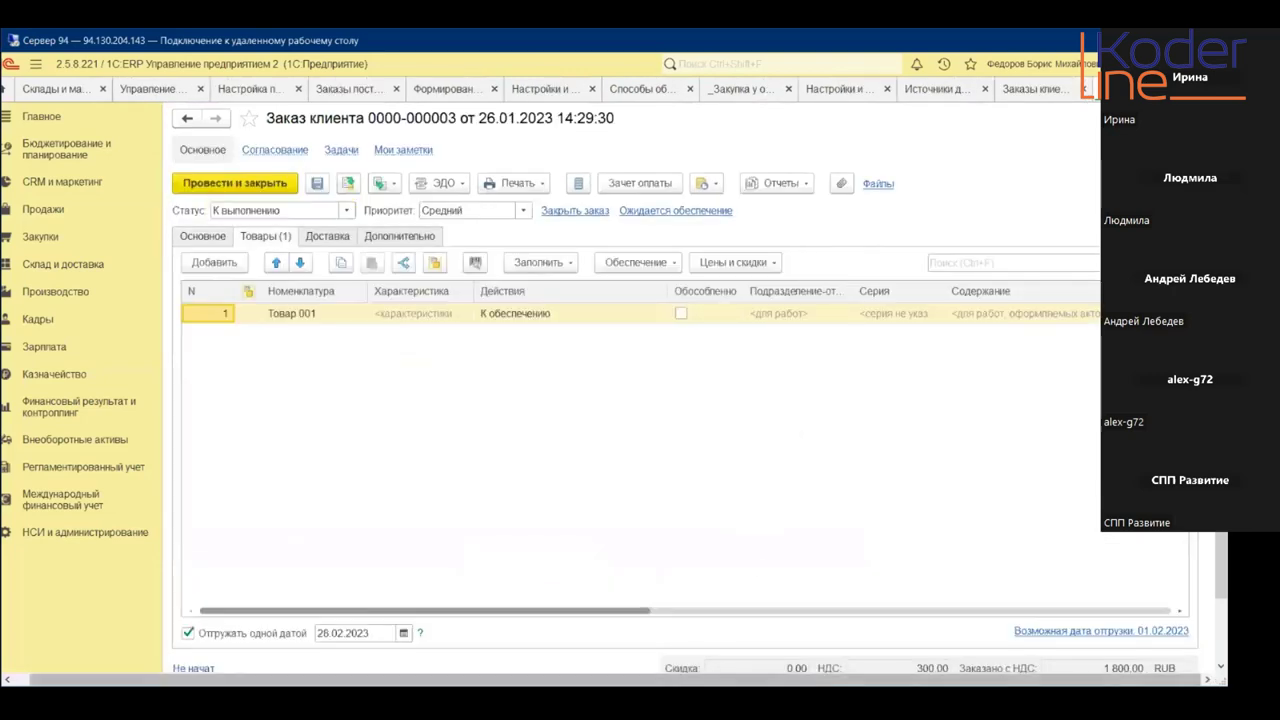